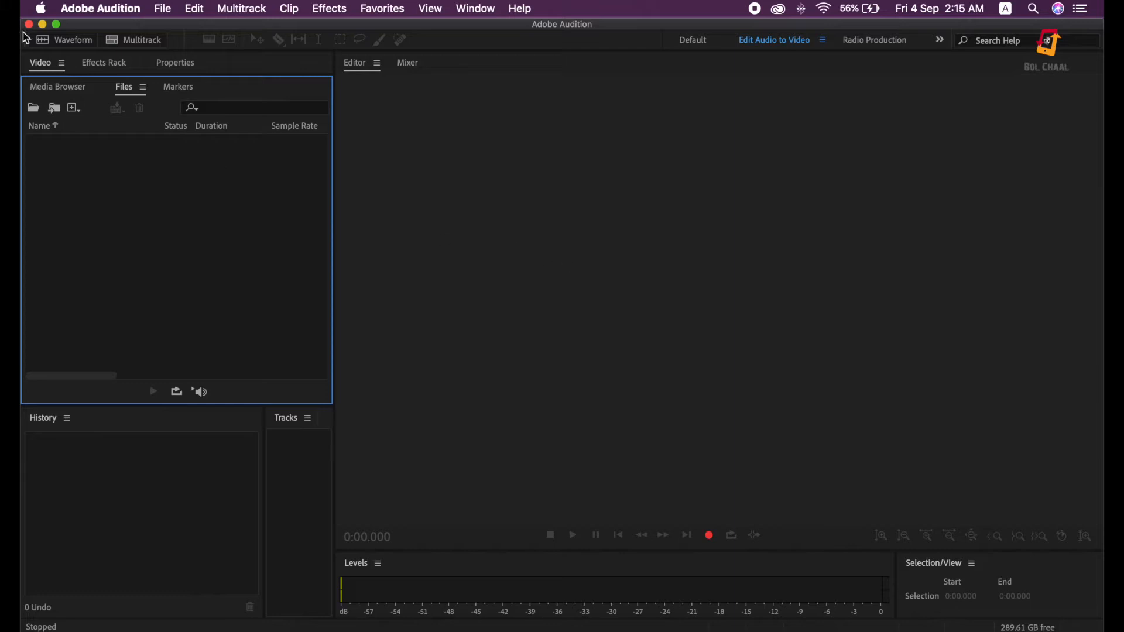
Step: Open the file Naya Hukm Nama Raw.wav from the Audobe Audition EP-4 folder on the Desktop
click(159, 10)
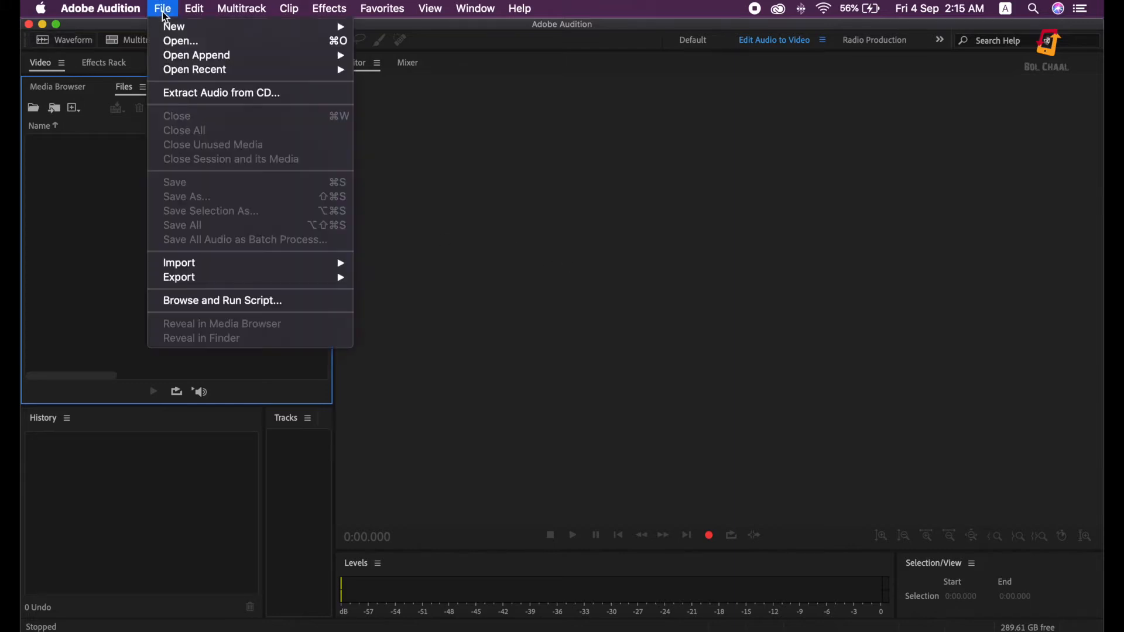
click(169, 42)
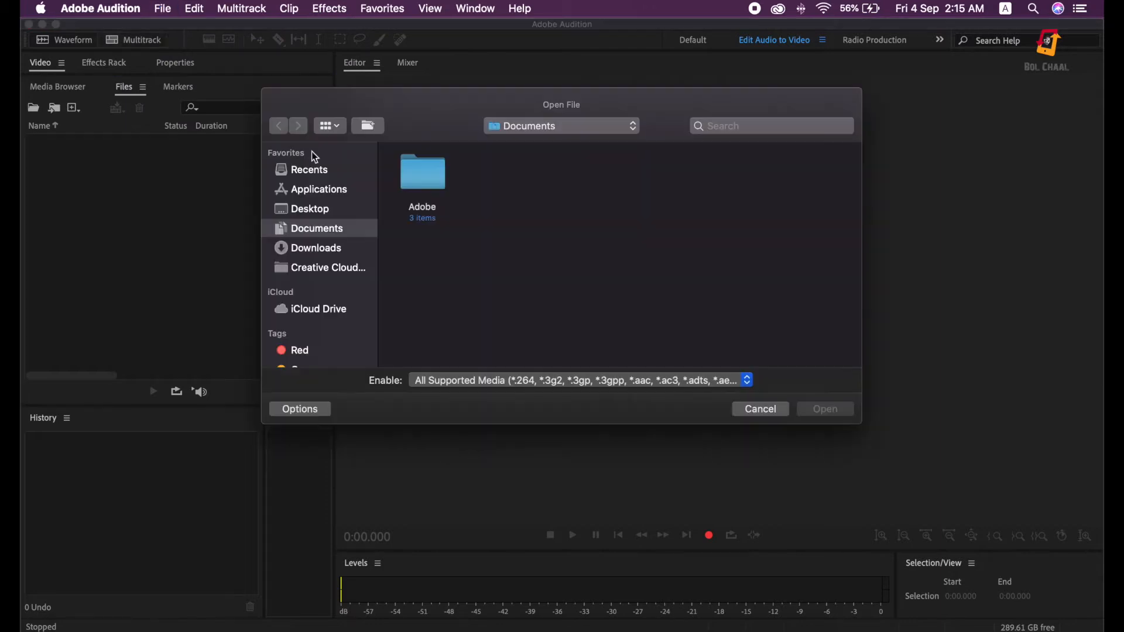
click(301, 209)
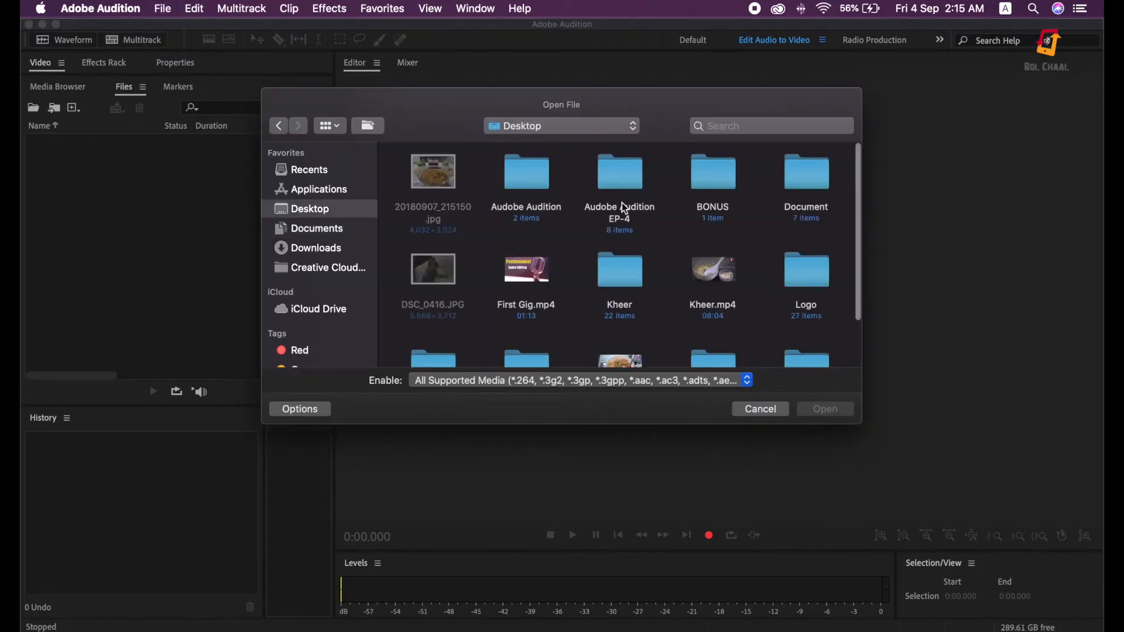
double_click(618, 176)
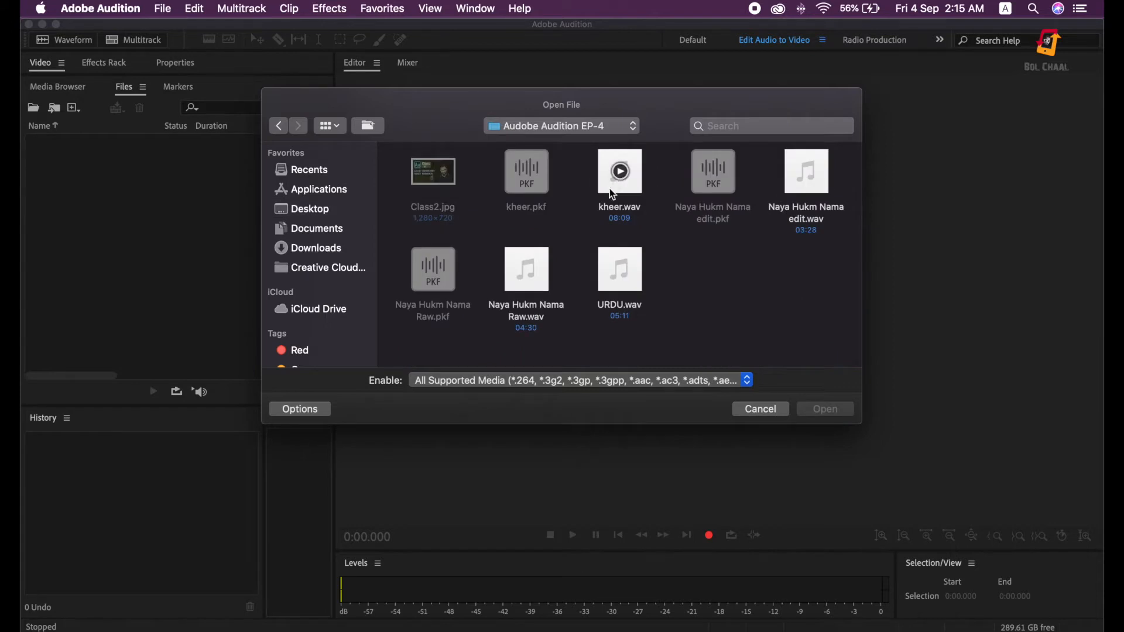
click(537, 274)
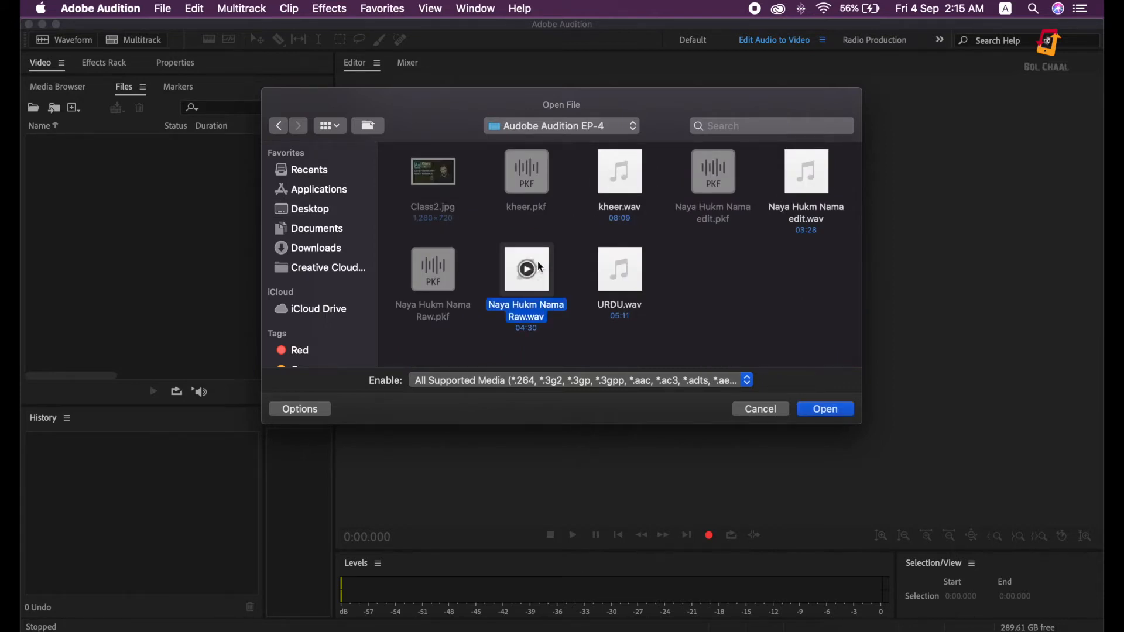
click(824, 412)
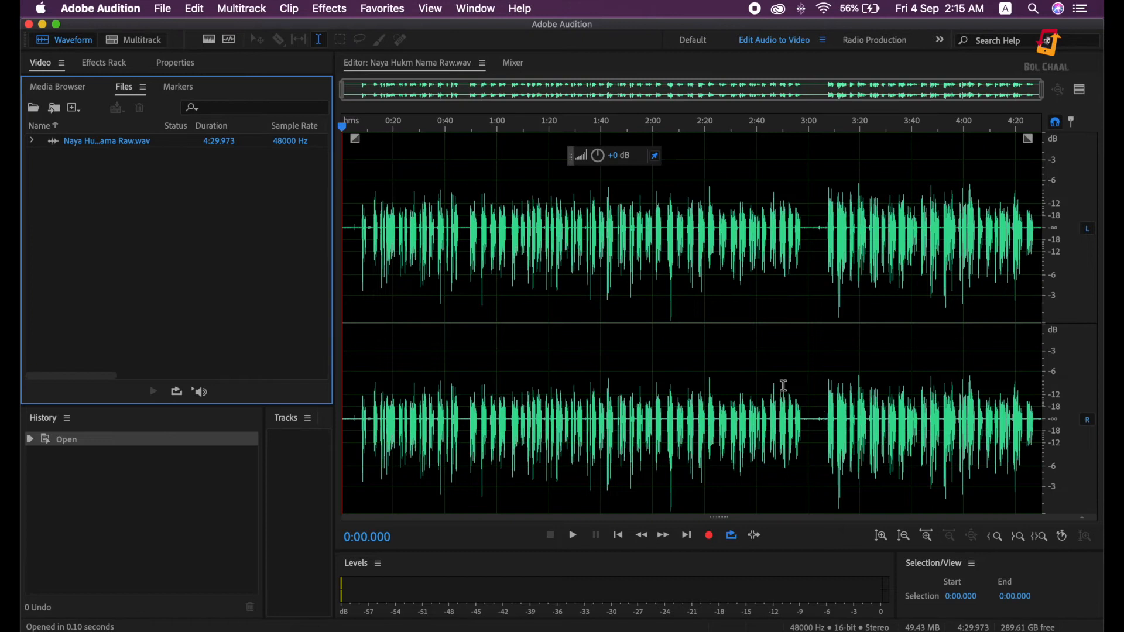
Step: Select the entire waveform and normalize it to -0.1 dB
click(529, 310)
key(super+a)
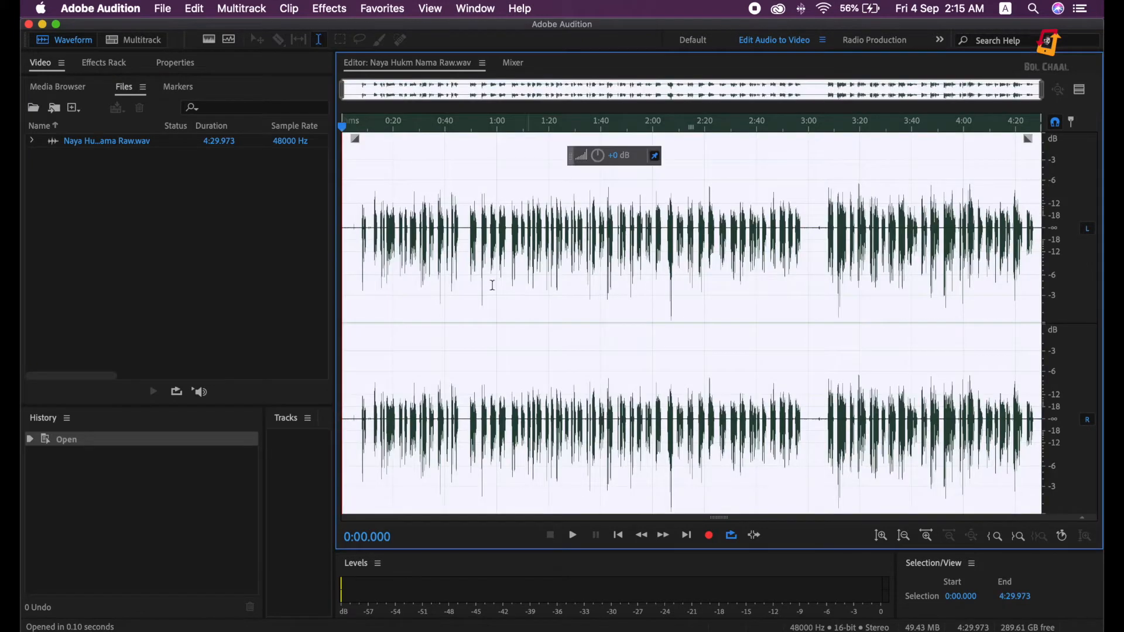
click(384, 9)
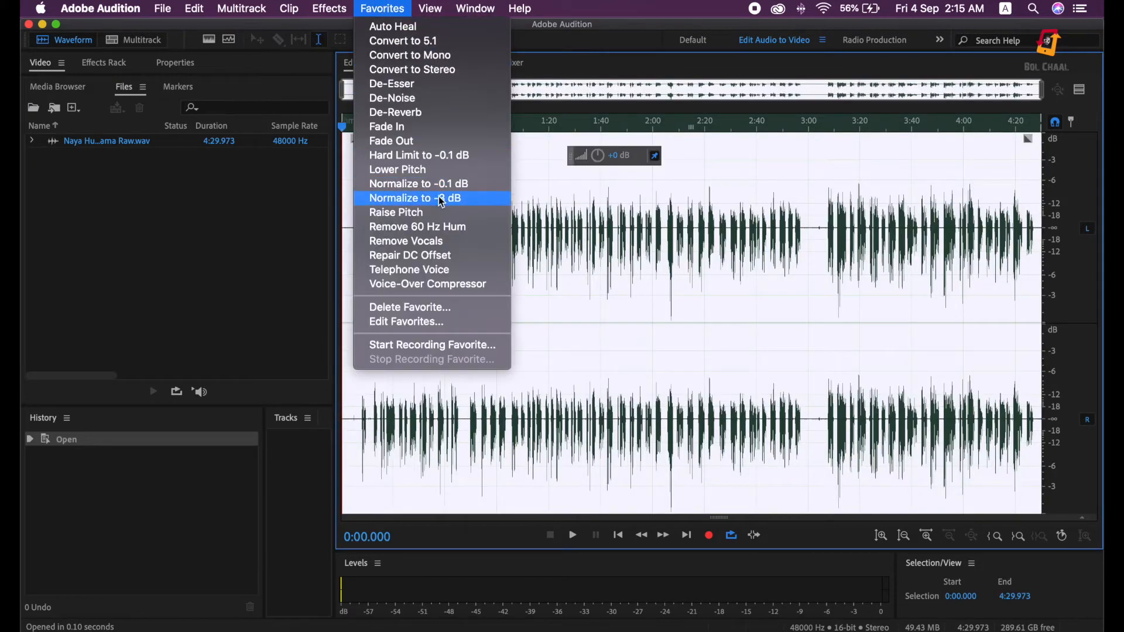
click(437, 186)
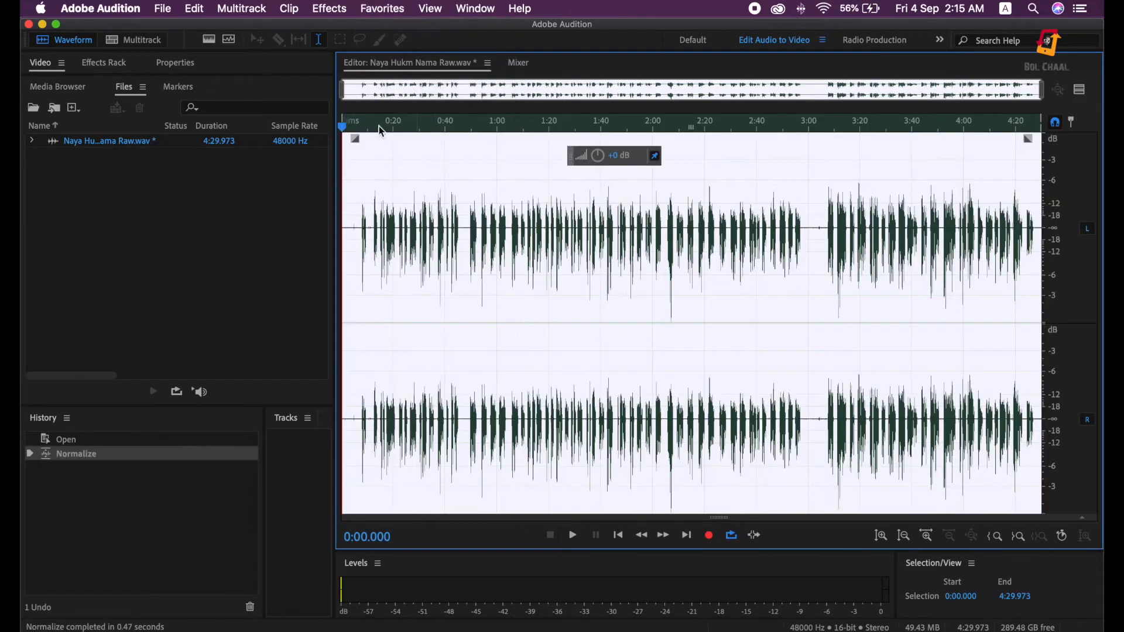
Step: Apply the Vocal Enhancer effect with the Male preset to the whole recording
click(330, 8)
mouse_move(433, 284)
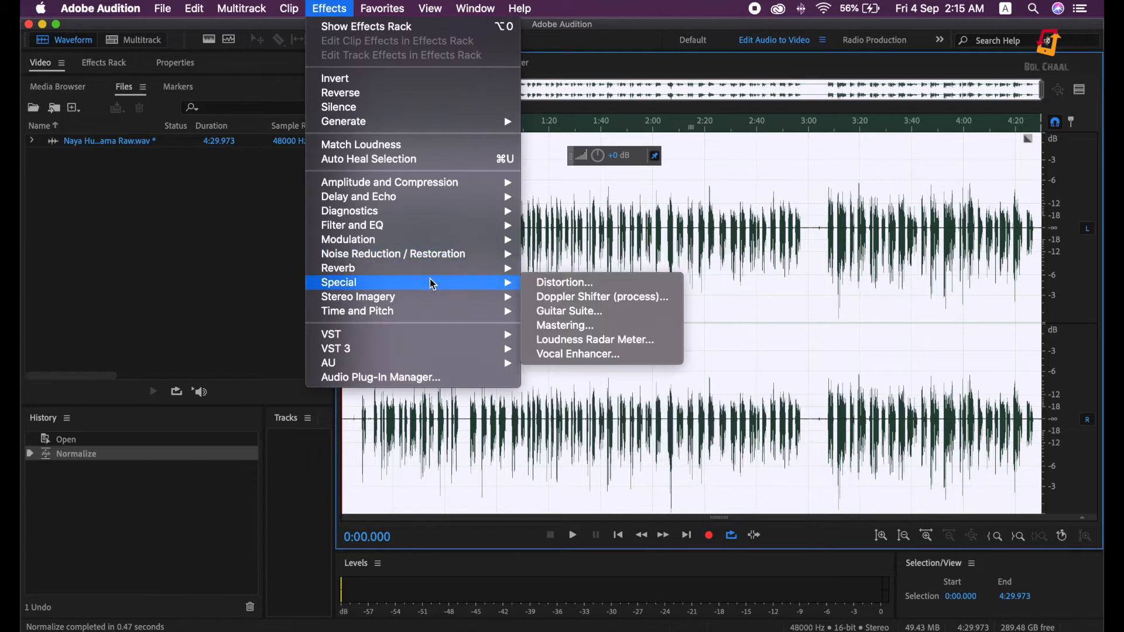
click(601, 361)
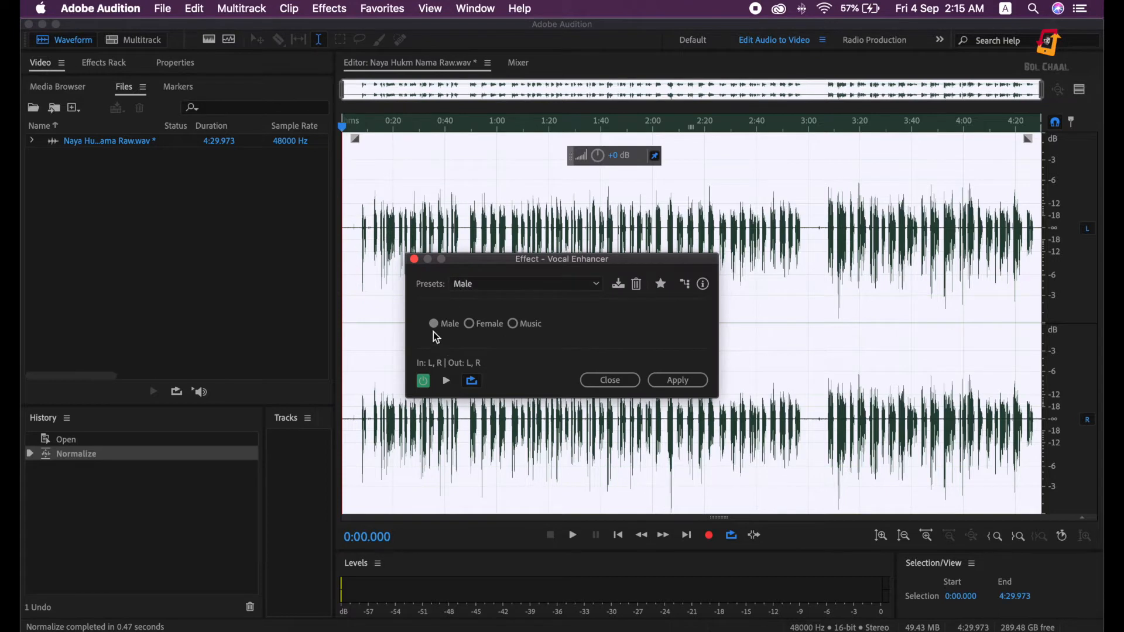
click(670, 381)
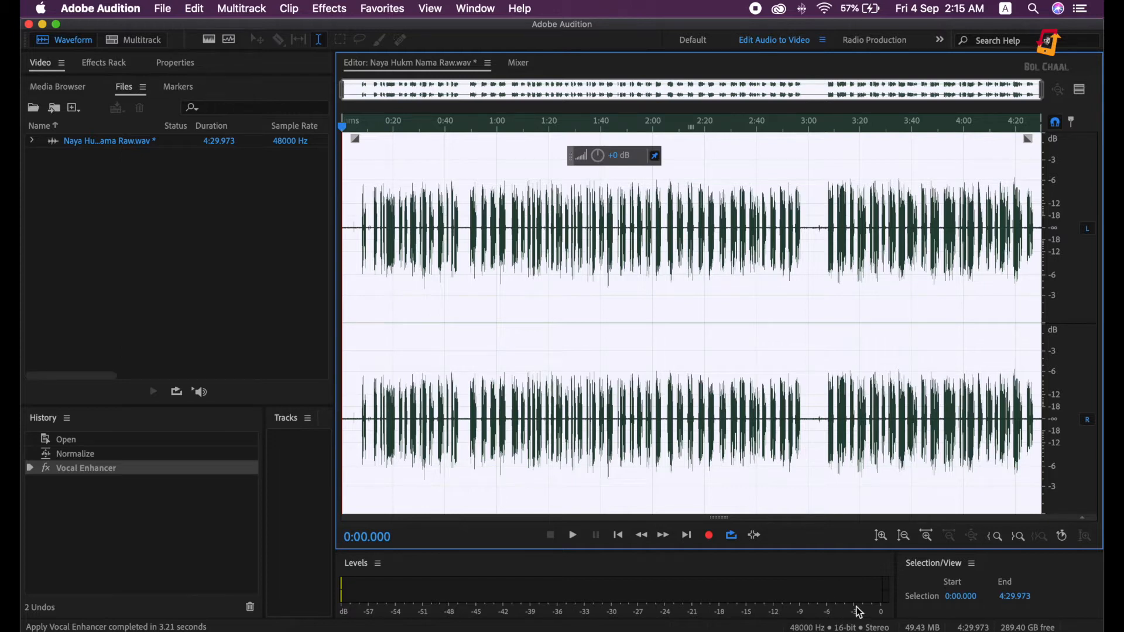
Step: Play a few seconds of the enhanced recording from about 2:13 to check the sound
click(688, 245)
key(space)
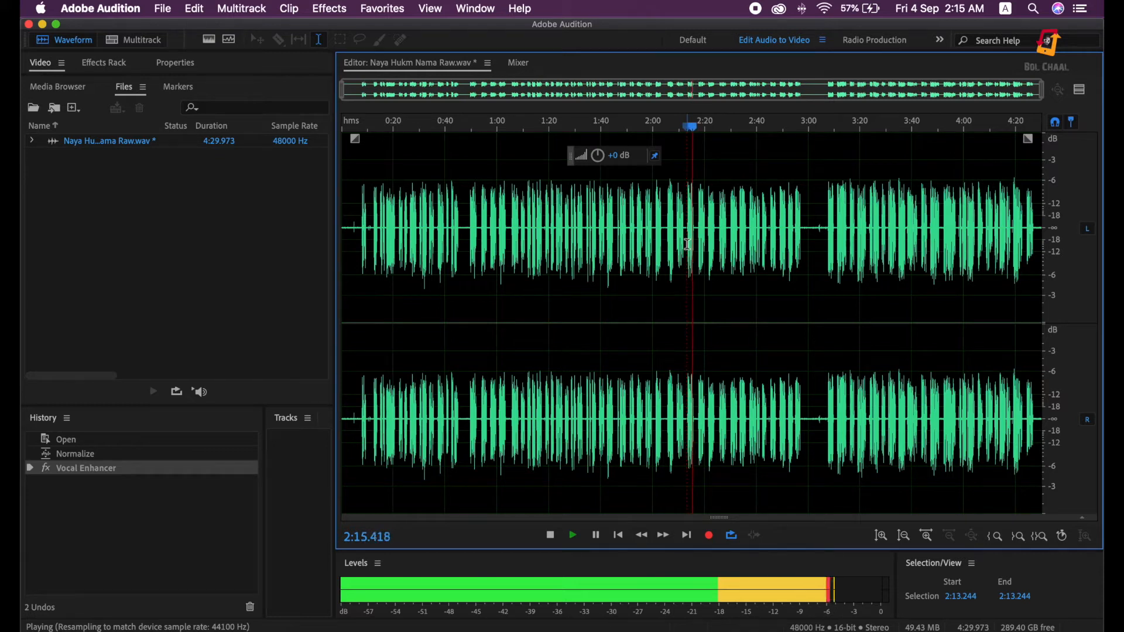
key(space)
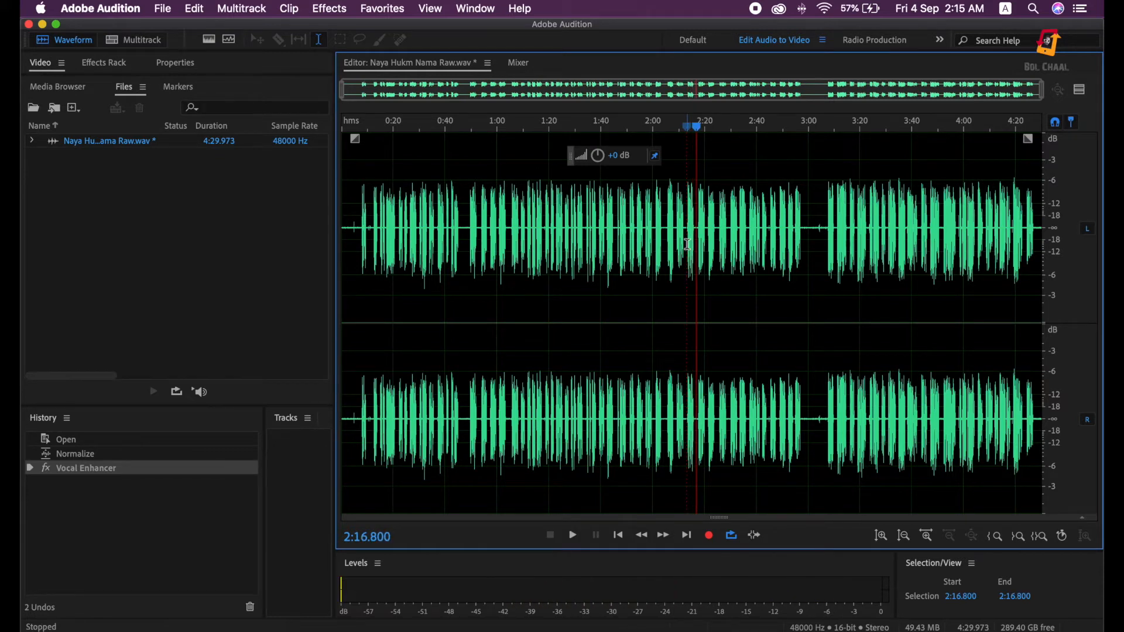
scroll(814, 240, up, 2)
scroll(813, 240, down, 3)
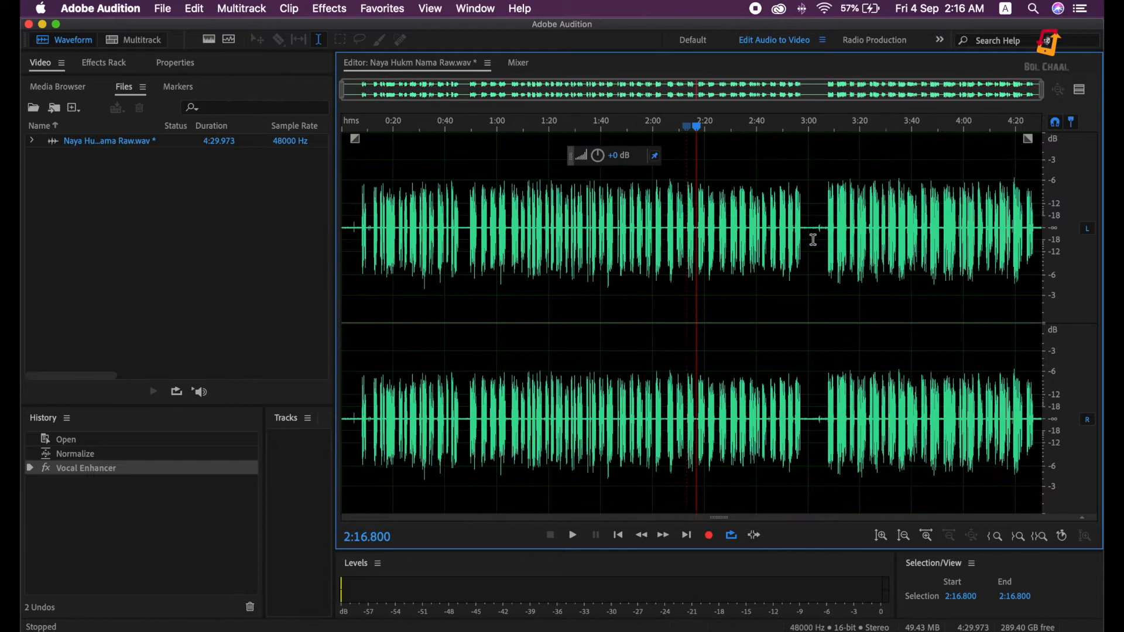
Step: Show the spectral frequency display and capture a noise print from the silent gap between about 2:57.6 and 3:03.8
click(210, 39)
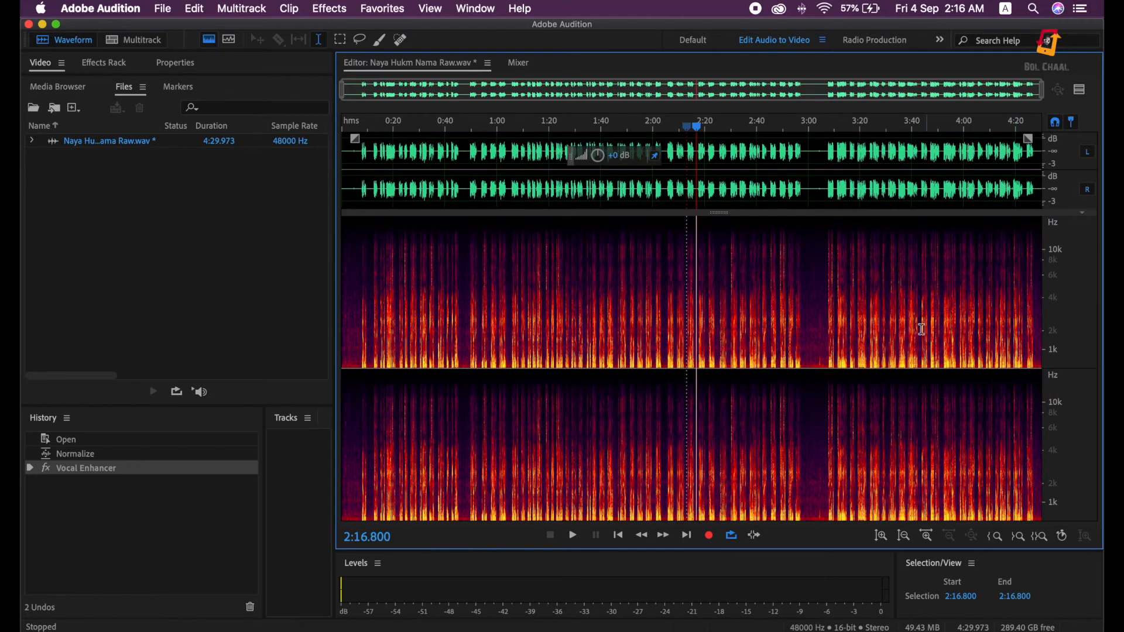
scroll(820, 272, up, 5)
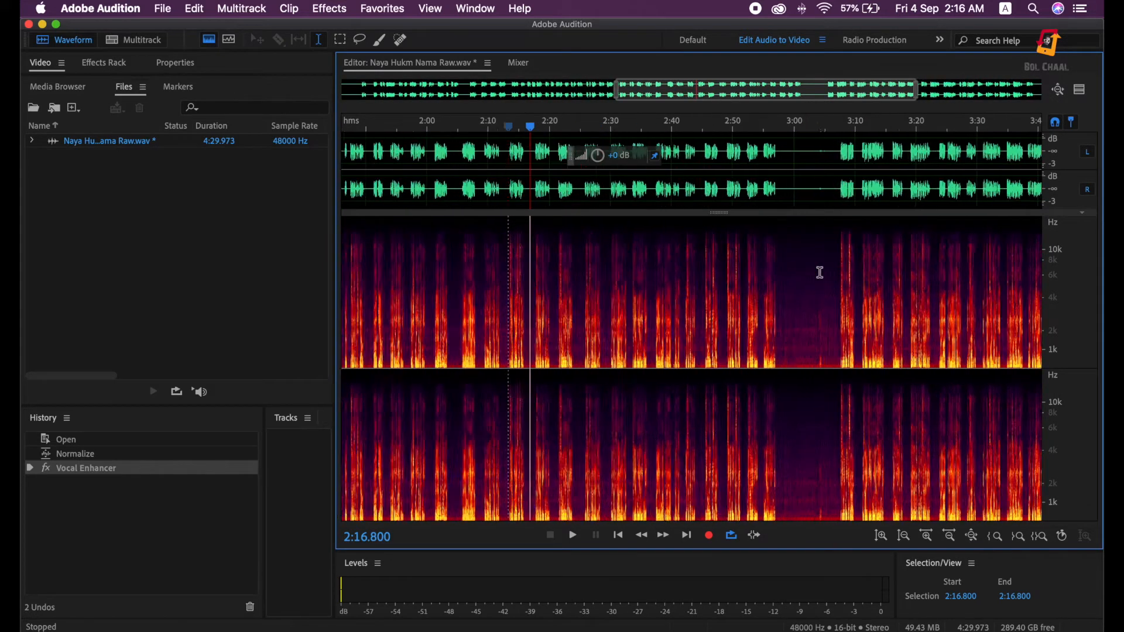
scroll(820, 272, up, 2)
click(813, 356)
drag(812, 356, 680, 354)
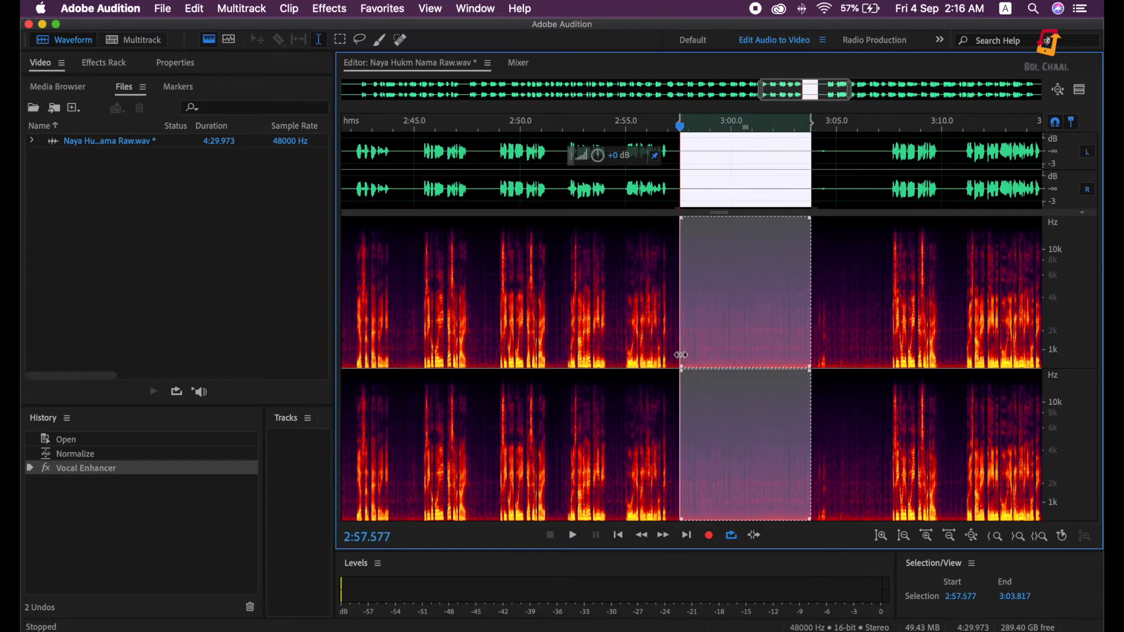
click(325, 13)
mouse_move(479, 258)
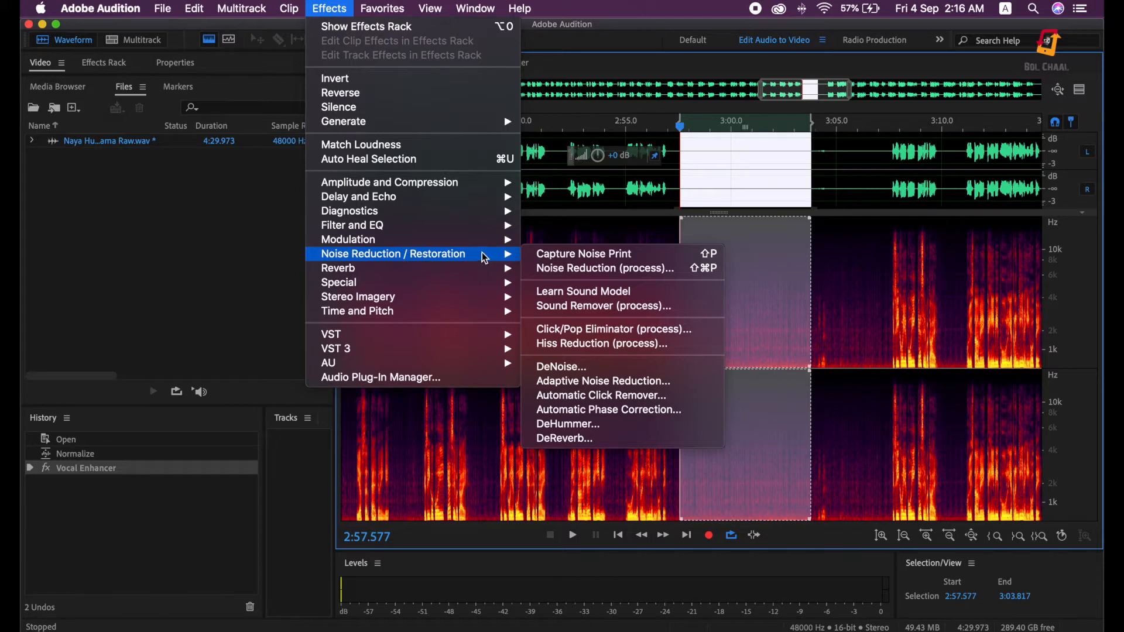
click(550, 257)
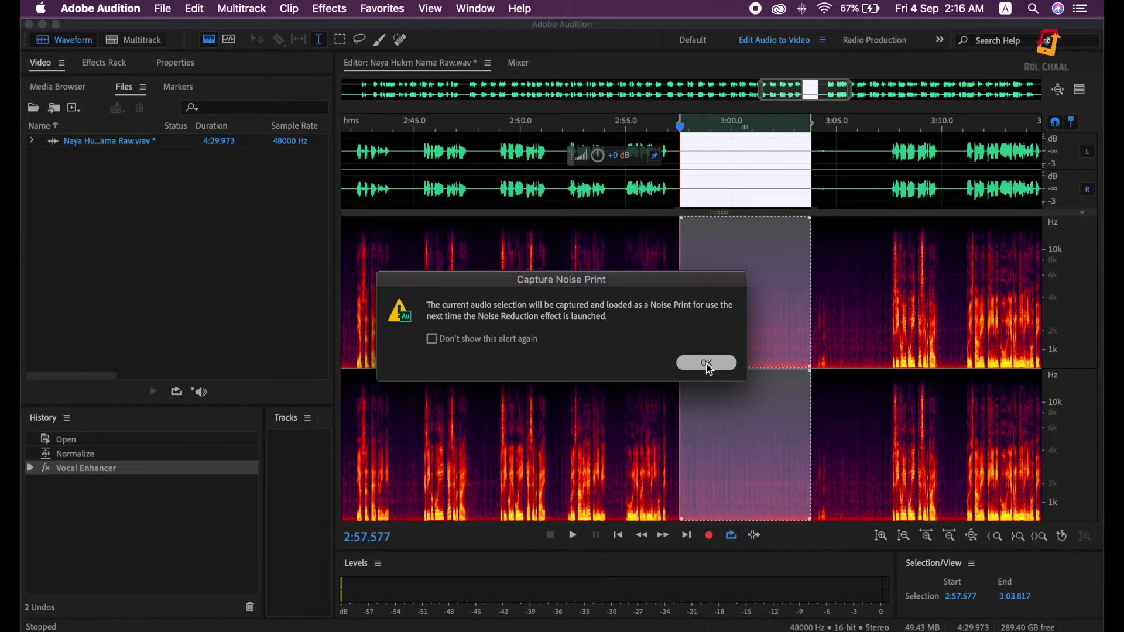
click(708, 364)
Step: Apply Noise Reduction (process) to the entire recording at 80 % with a reduction of 49.9 dB
scroll(759, 204, down, 7)
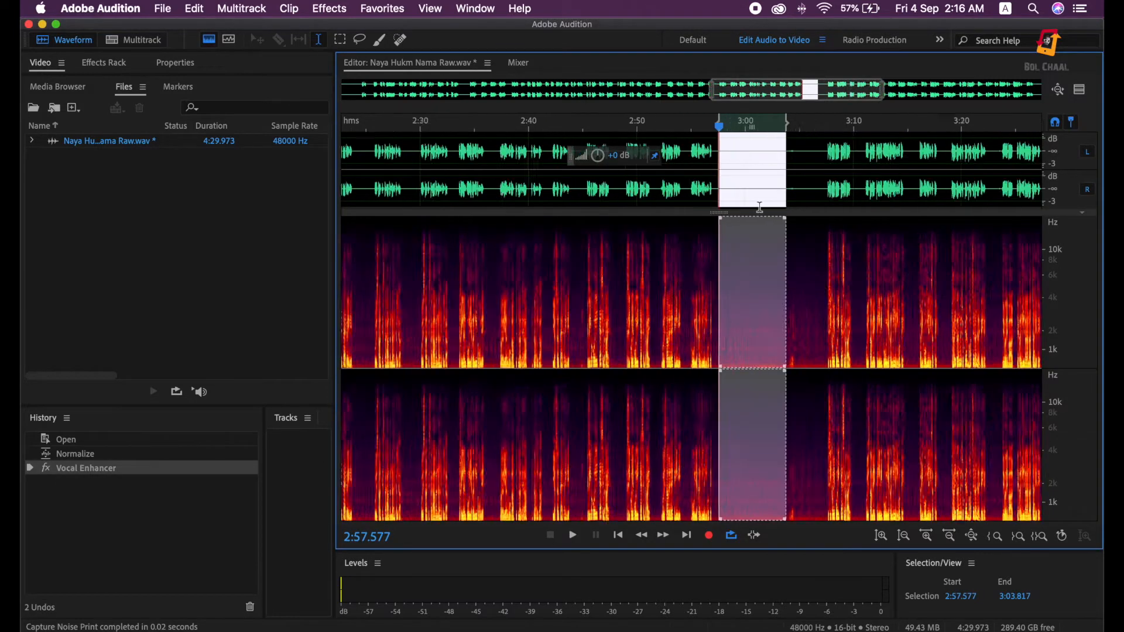
key(super+a)
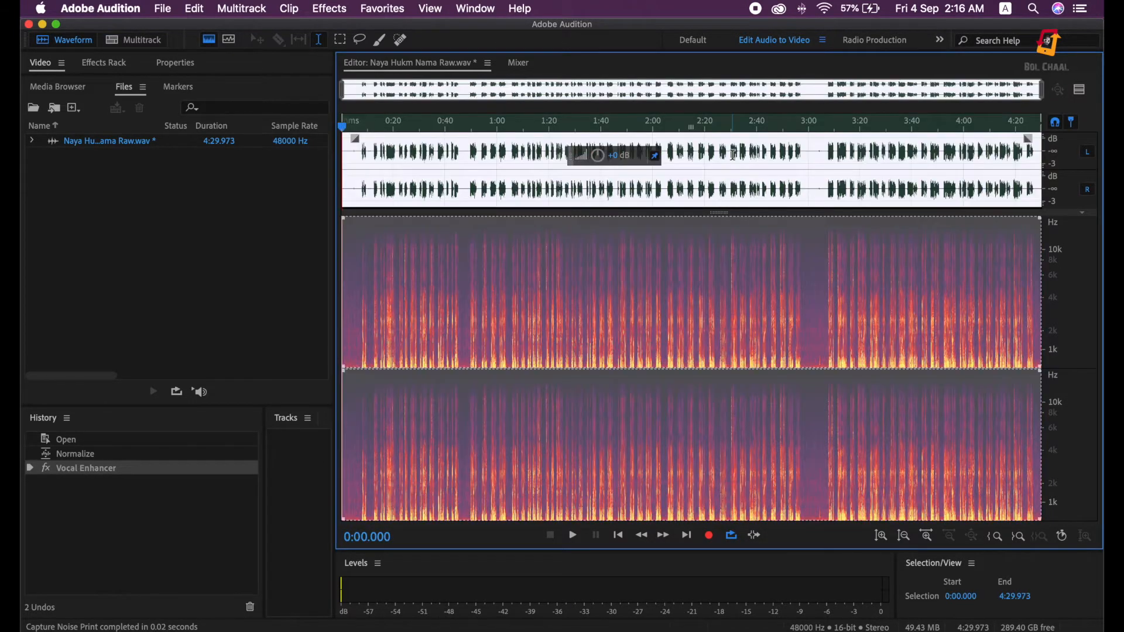
click(331, 9)
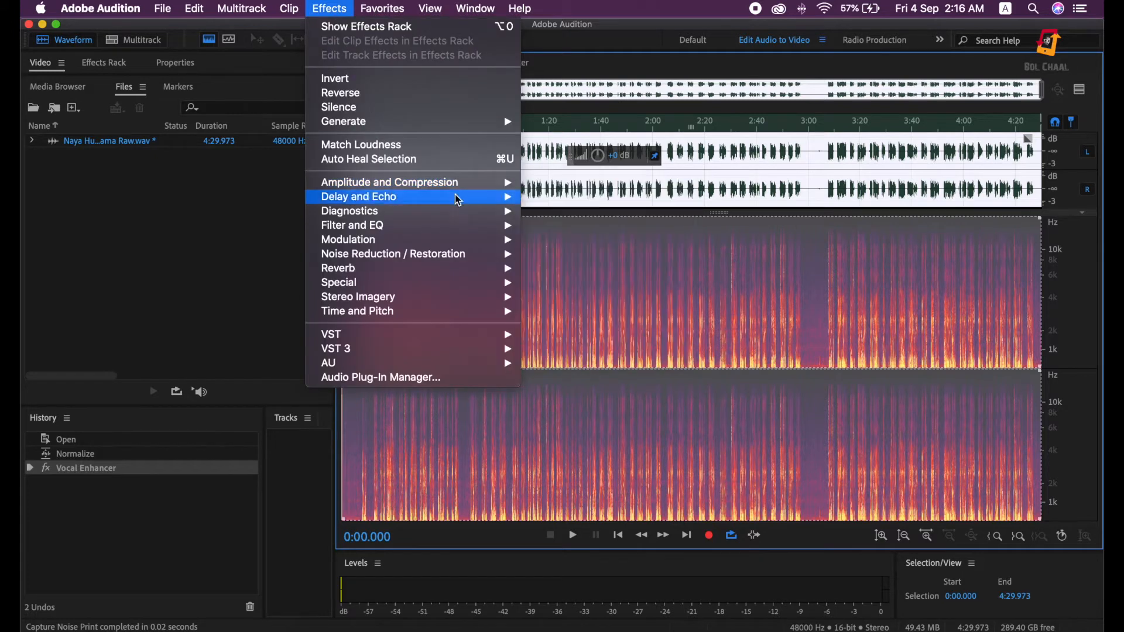
mouse_move(472, 261)
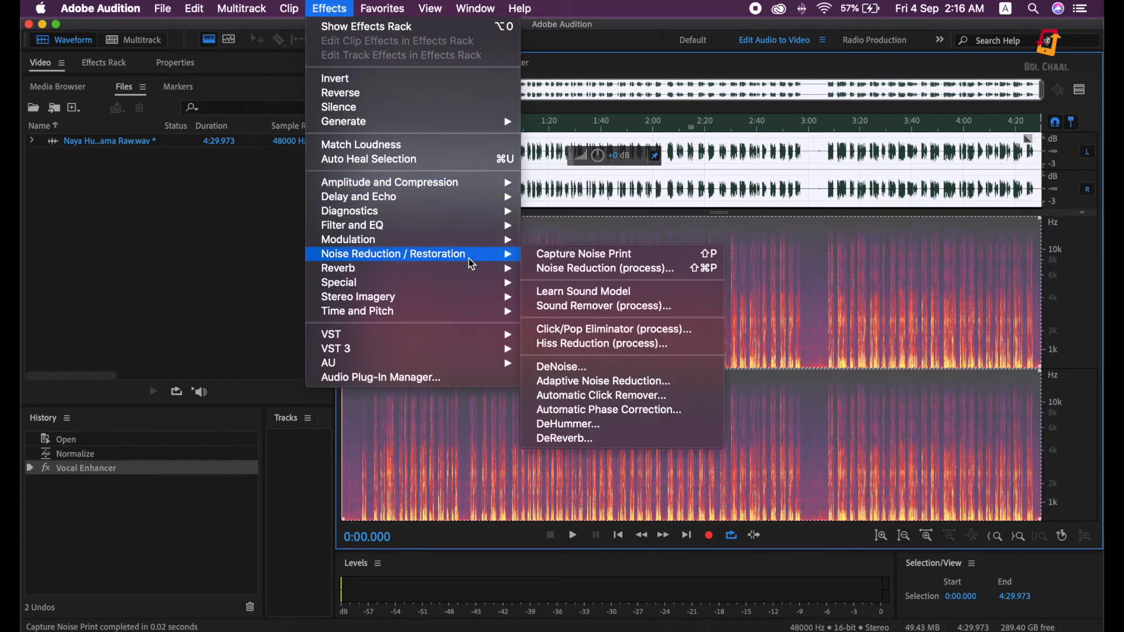
click(571, 274)
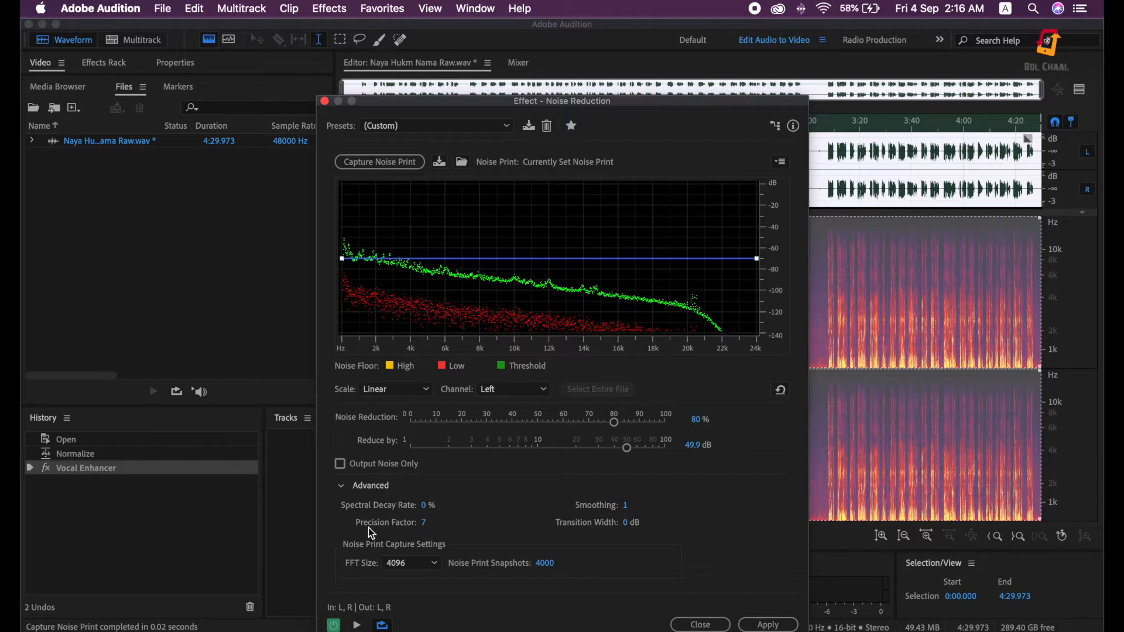
click(342, 487)
click(341, 487)
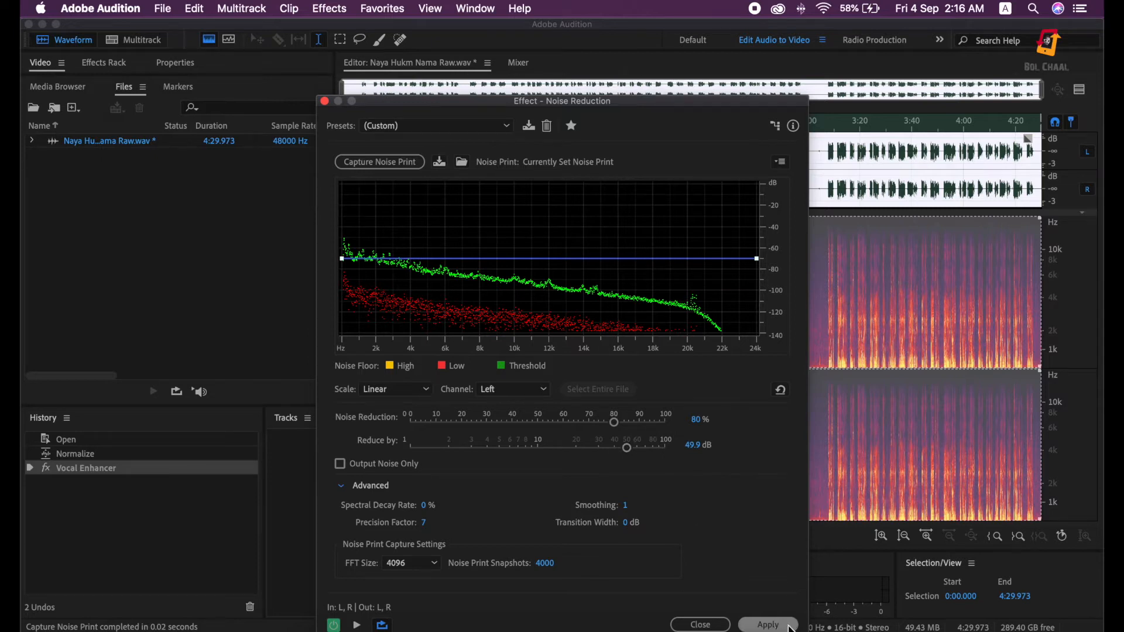
click(768, 625)
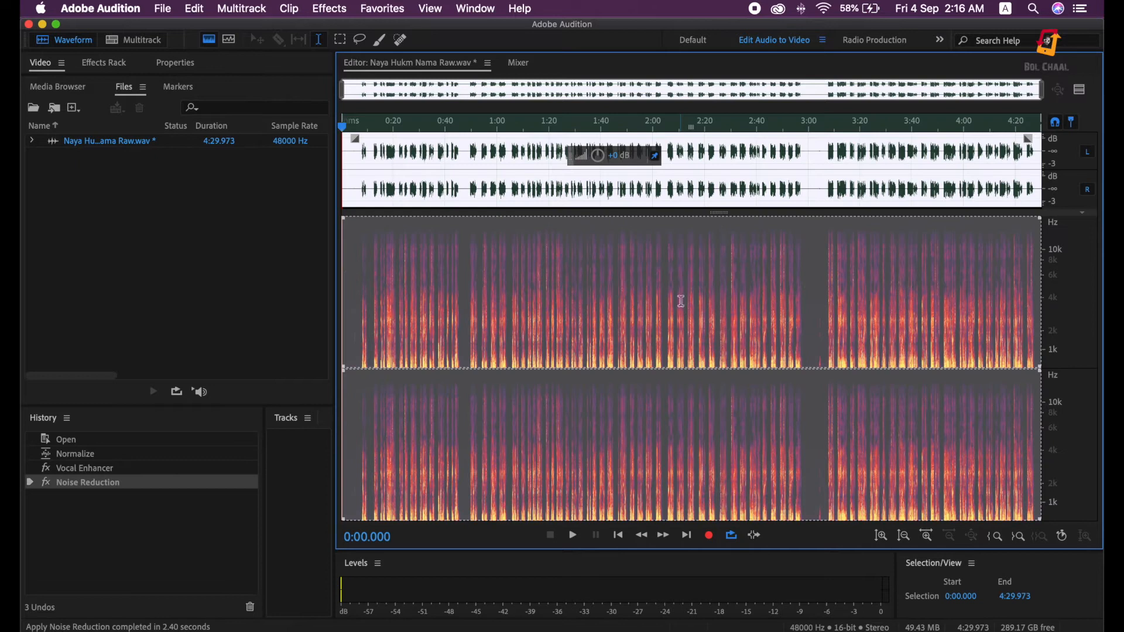
Step: Hide the spectral frequency display and play the denoised recording from about 0:30
click(211, 40)
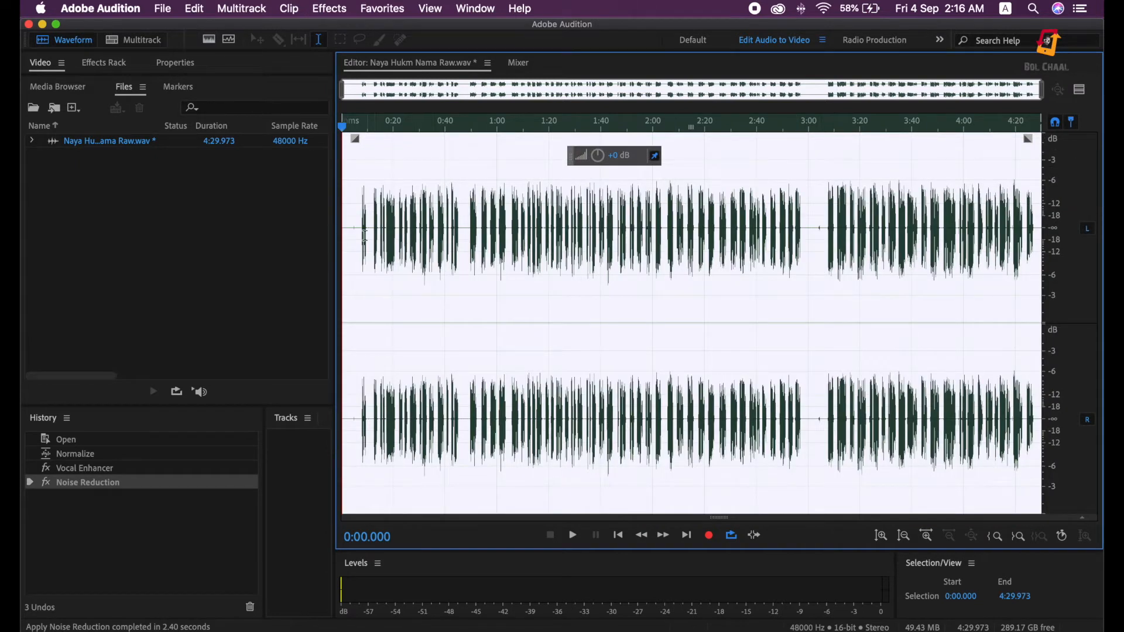
click(421, 238)
key(space)
scroll(421, 237, up, 5)
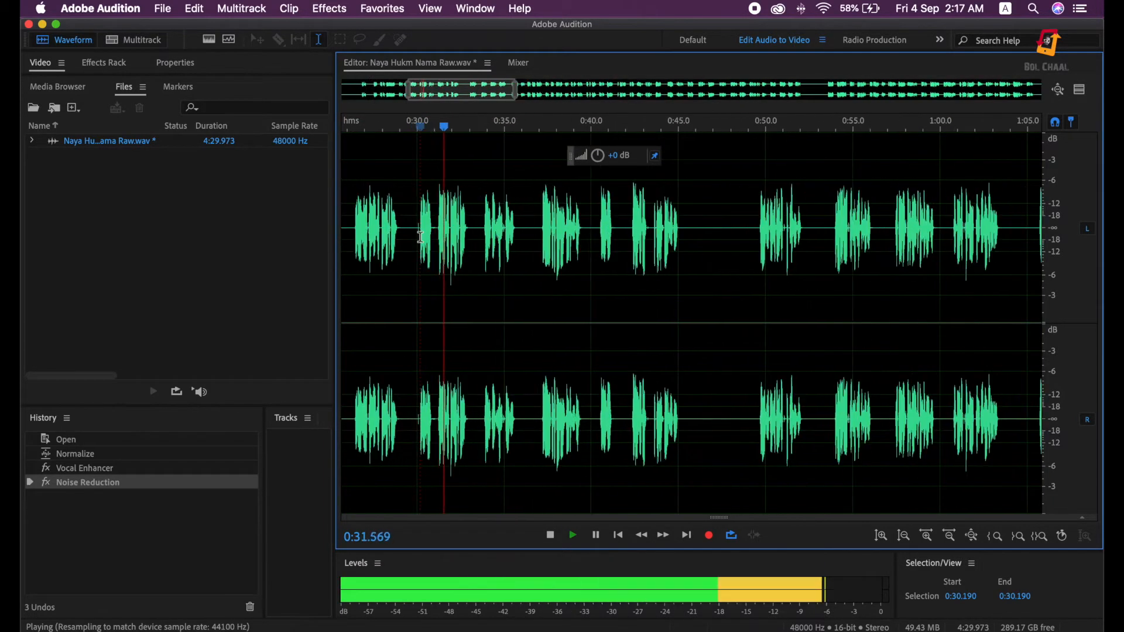
scroll(421, 238, up, 3)
scroll(420, 237, down, 8)
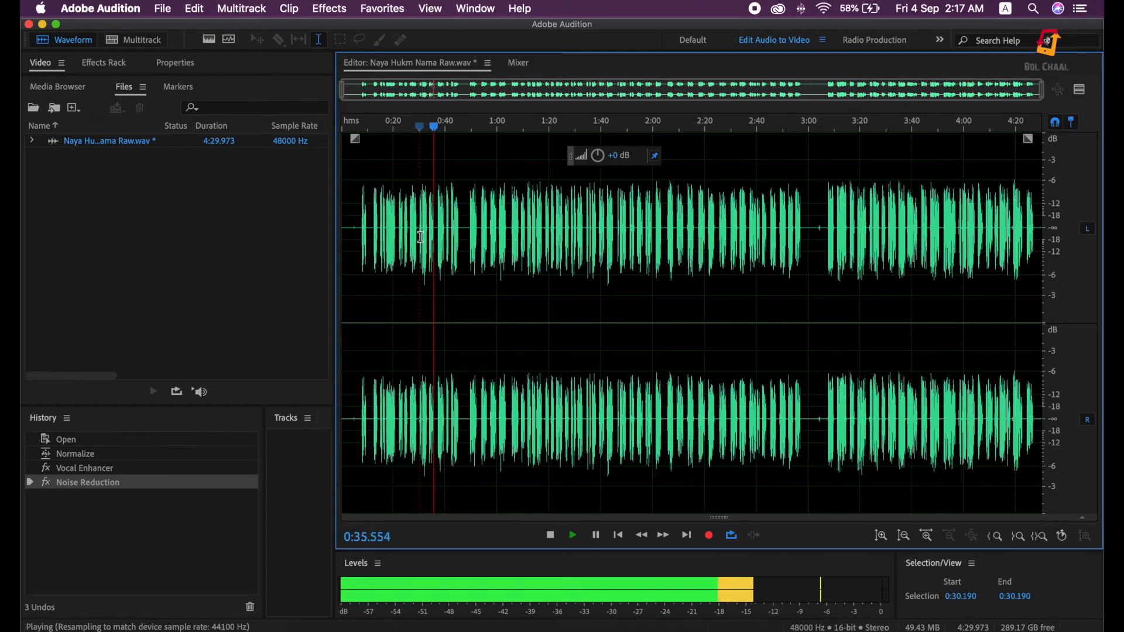
key(space)
Step: Inspect the opening part of the waveform closely and play the small click in the pause just after 0:30
scroll(420, 237, up, 4)
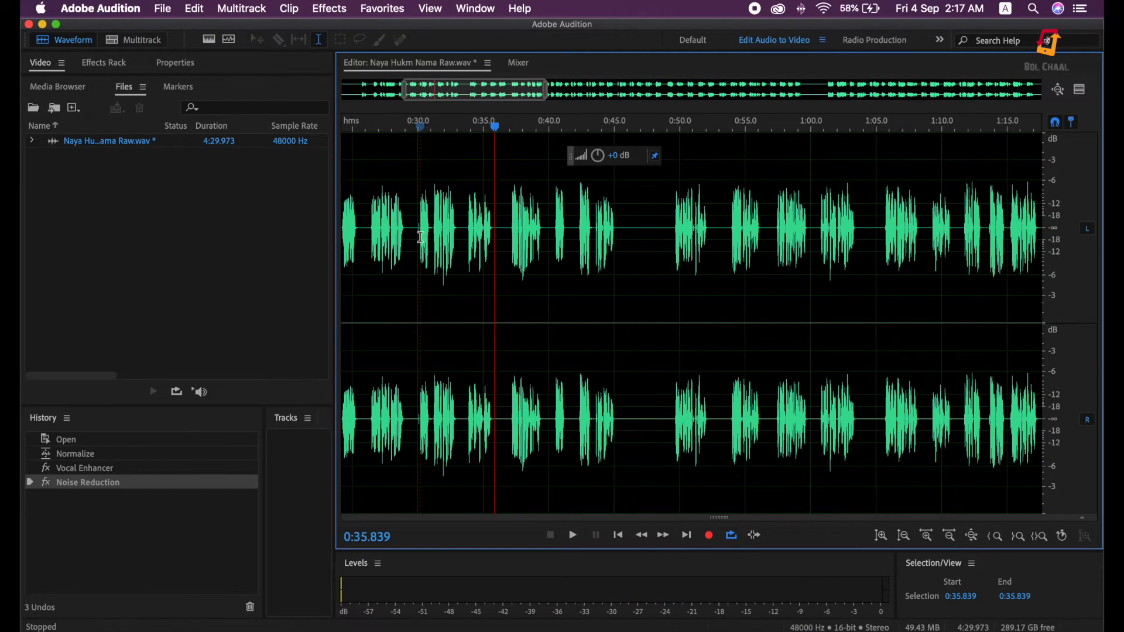
drag(443, 93, 371, 96)
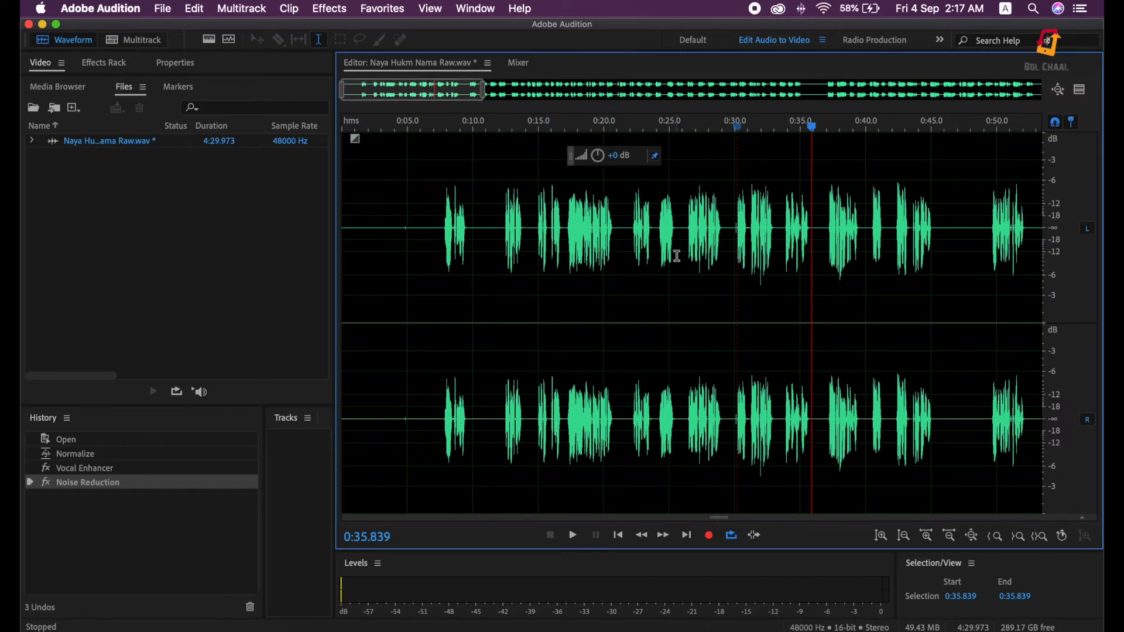
scroll(677, 257, up, 3)
scroll(843, 229, up, 2)
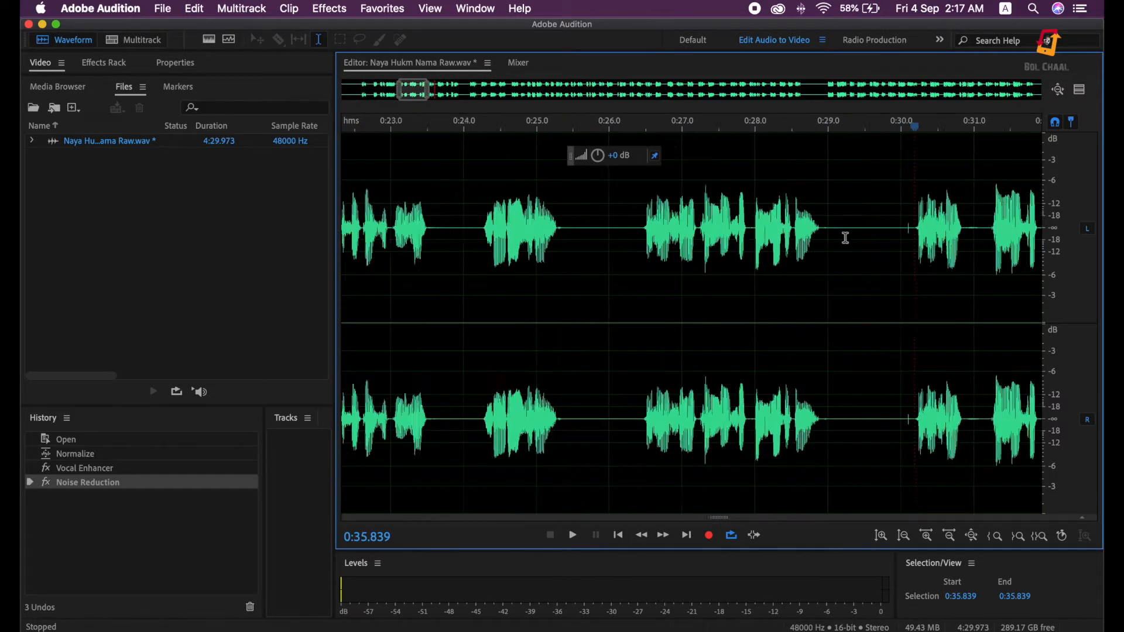
click(906, 244)
key(space)
key(space)
key(space)
key(space)
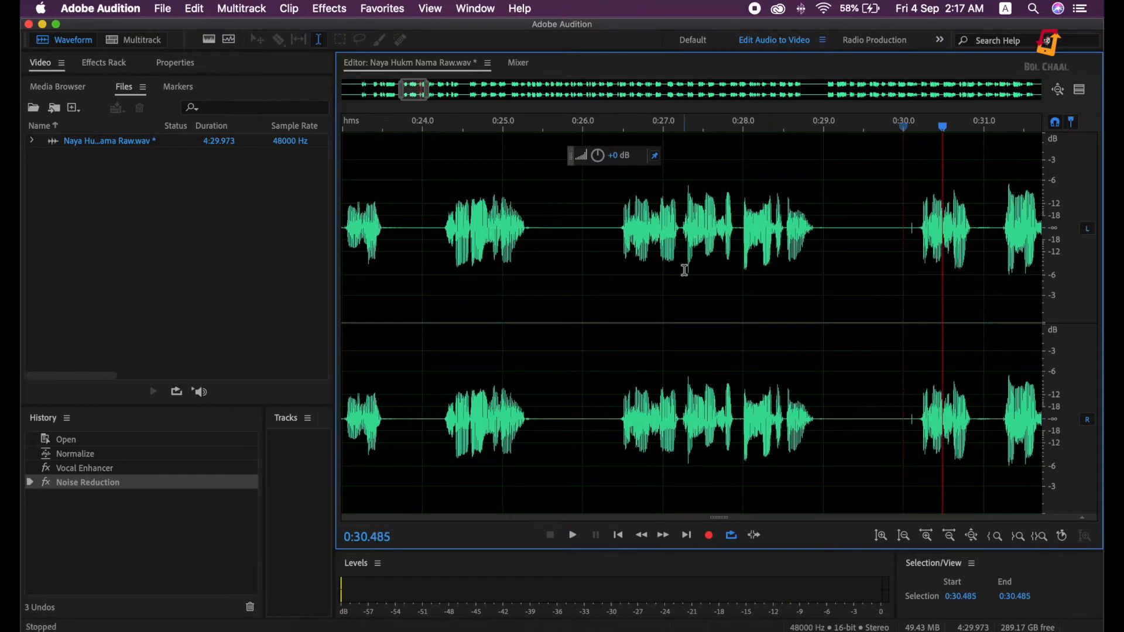
scroll(657, 278, down, 4)
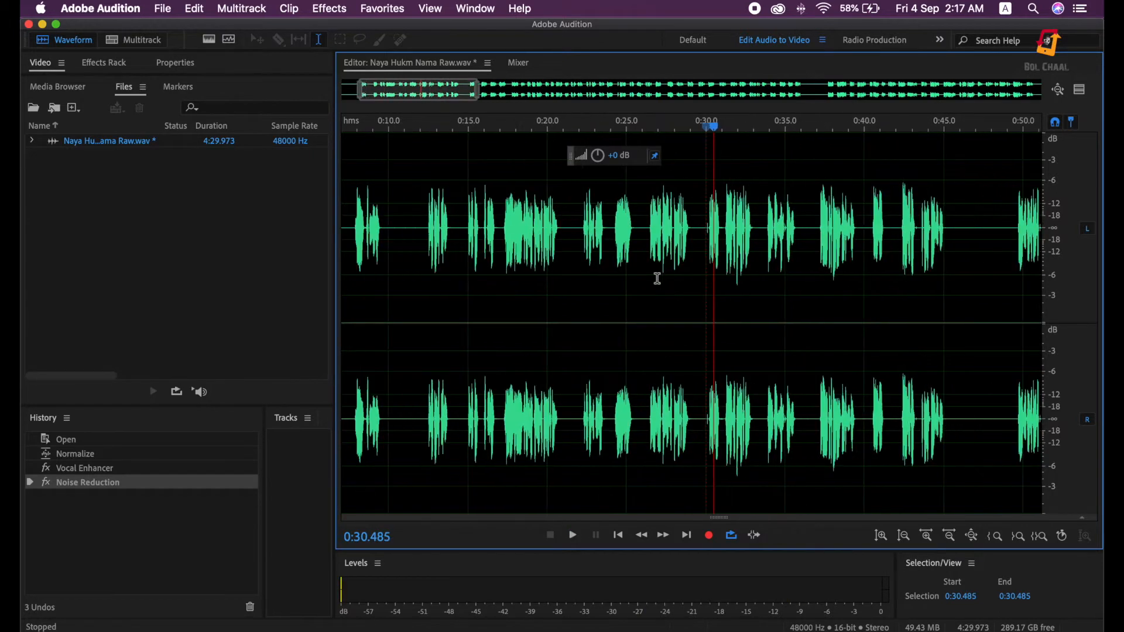
Step: Play the denoised recording from about 0:07 to 0:17 and examine the pauses between the phrases
scroll(658, 279, down, 2)
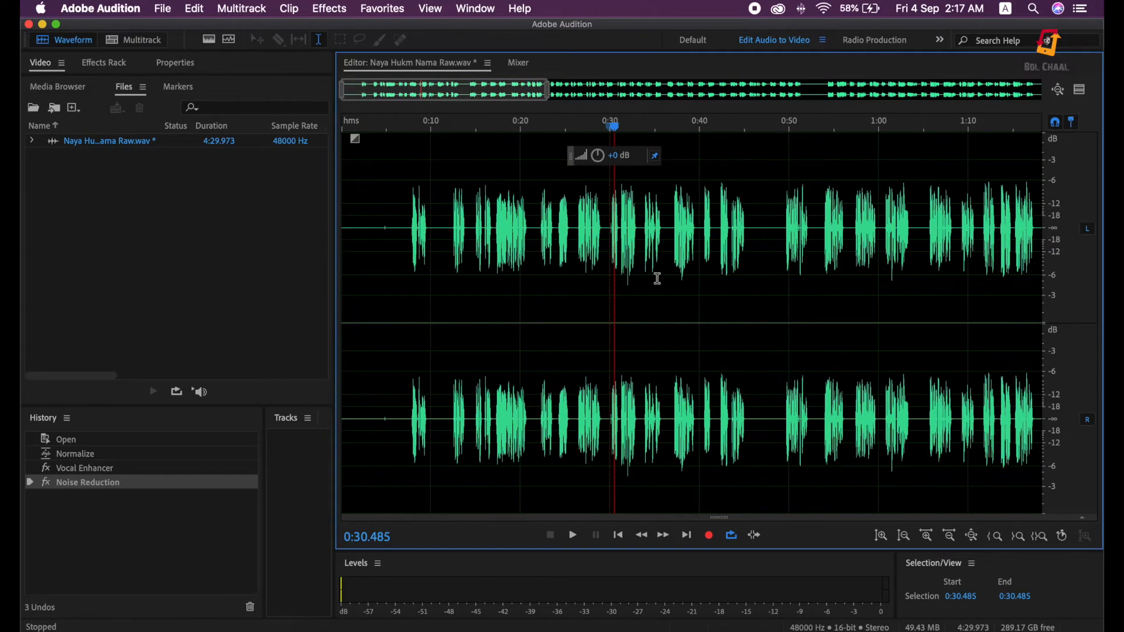
click(405, 249)
key(space)
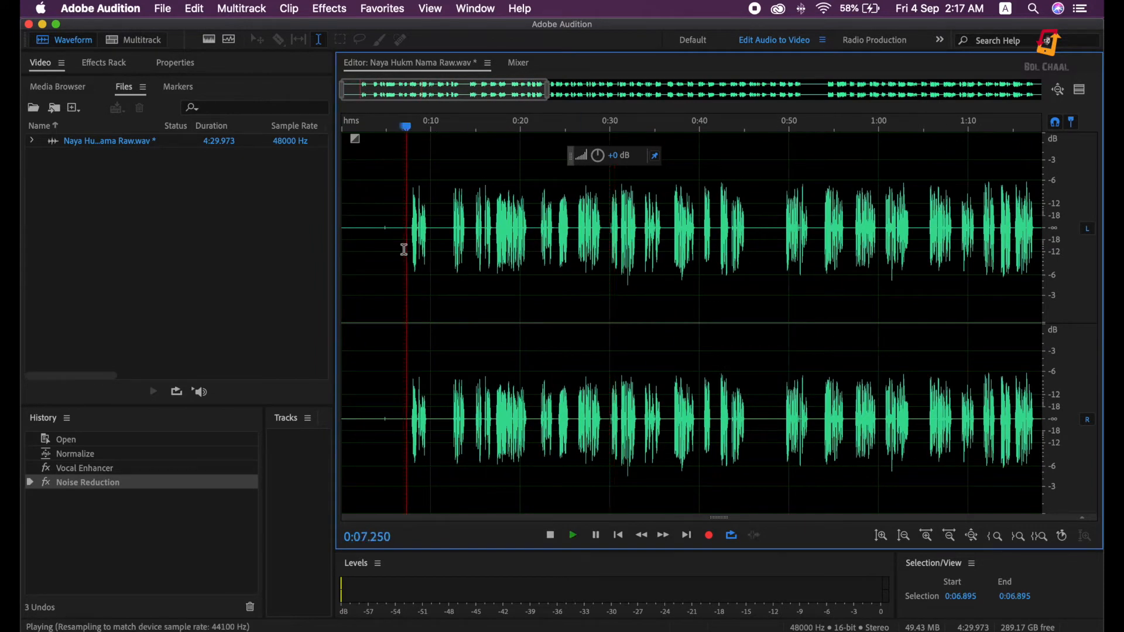
scroll(404, 250, up, 4)
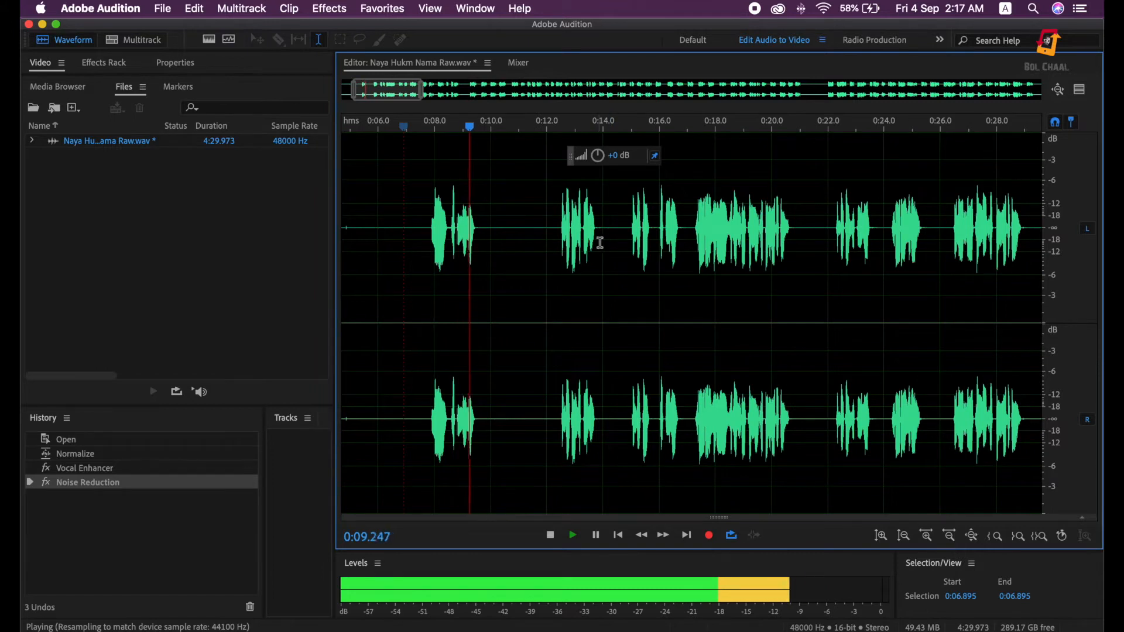
scroll(616, 244, up, 2)
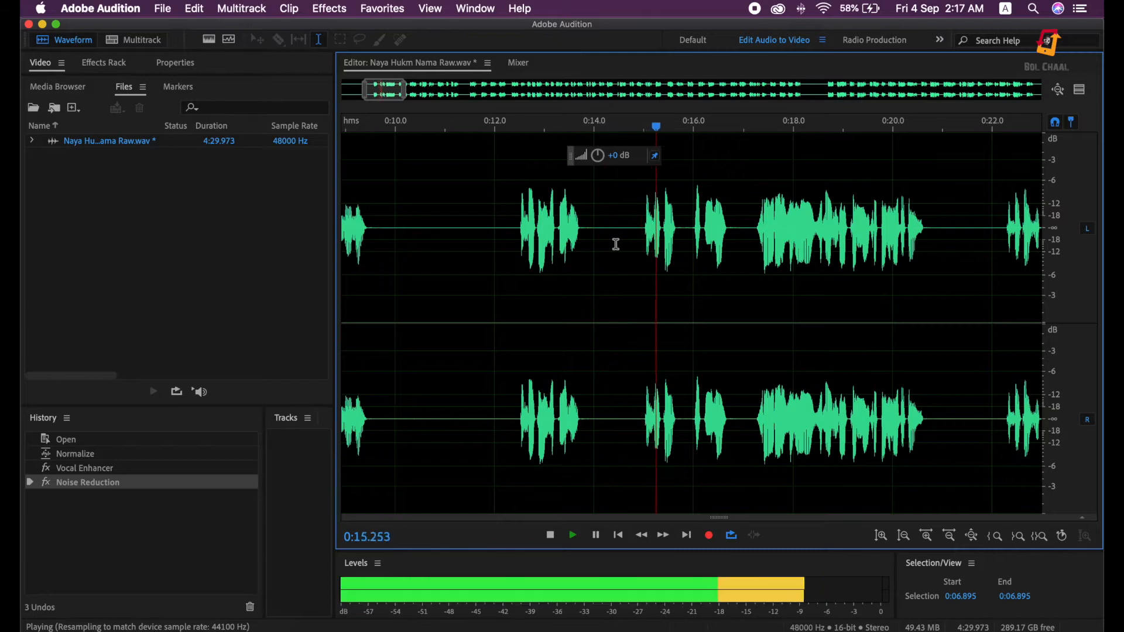
scroll(616, 244, down, 10)
key(space)
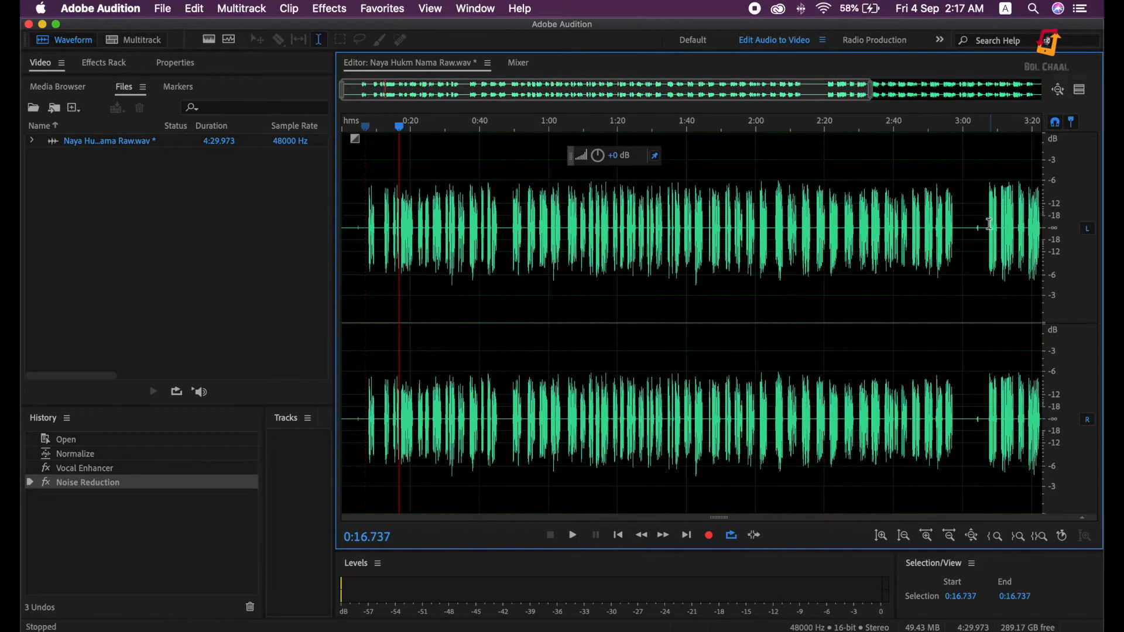
Step: Play the long pause from about 3:02.8 and examine the small leftover noise in it
click(974, 256)
key(space)
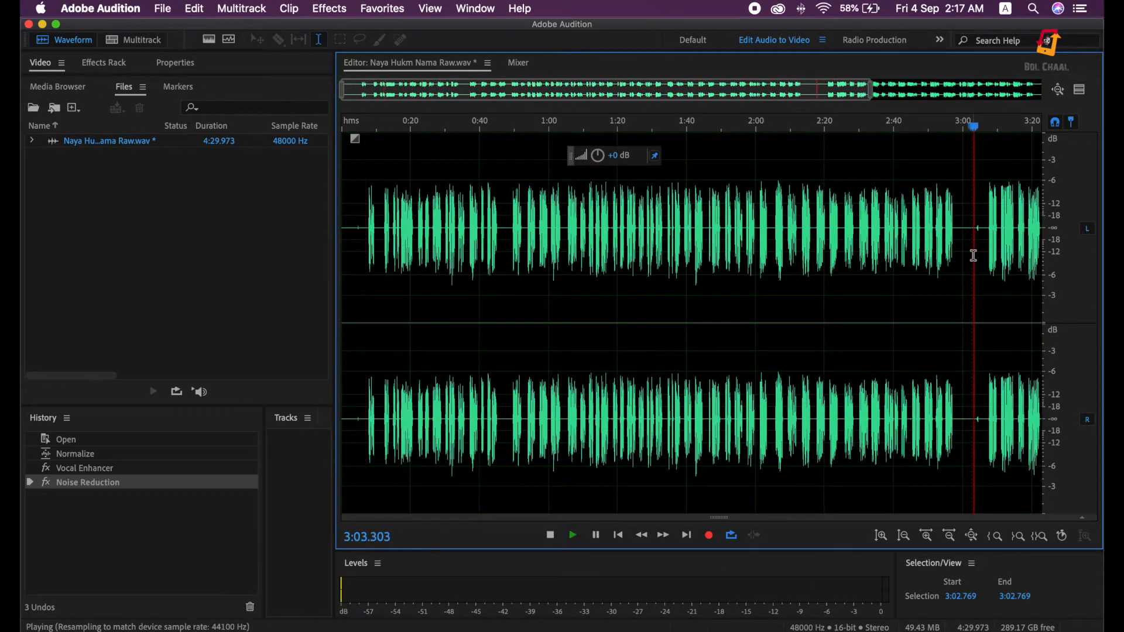
scroll(974, 255, up, 3)
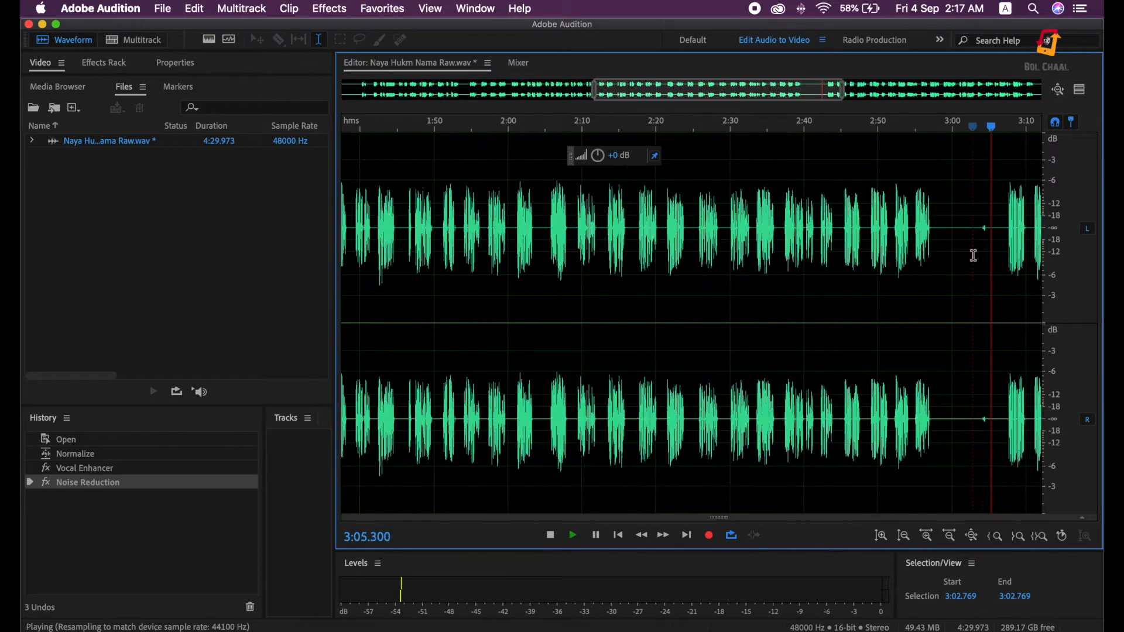
key(space)
scroll(875, 249, up, 4)
scroll(876, 249, down, 8)
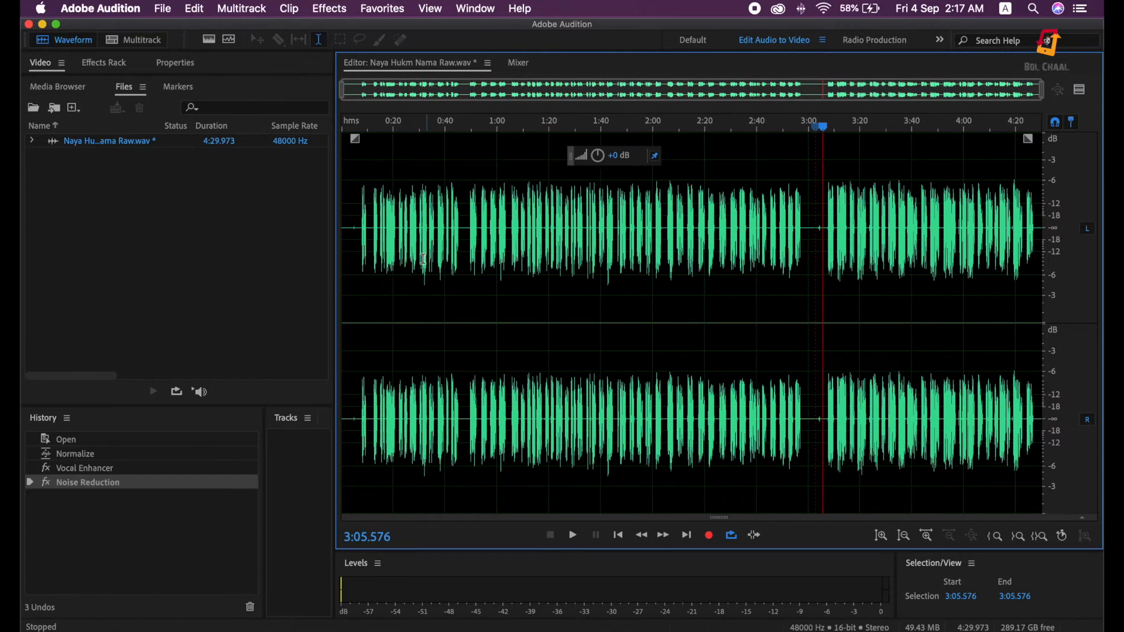
Step: Silence the opening gap from 0:00 to about 0:07.7, before the first spoken phrase
scroll(423, 260, up, 10)
scroll(420, 257, up, 3)
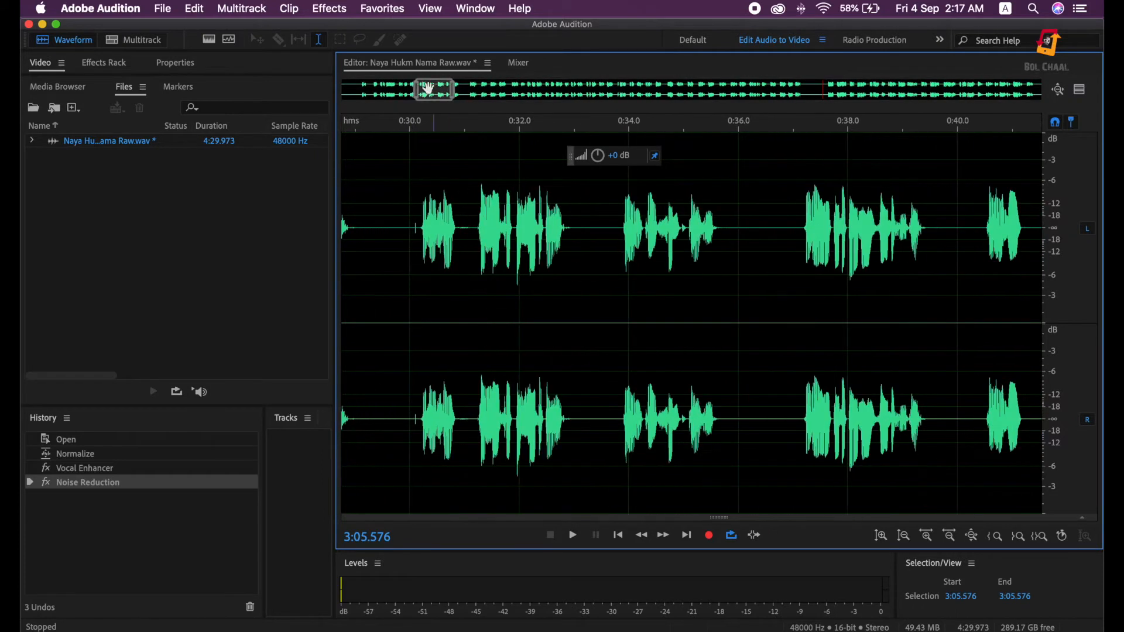
drag(425, 98, 316, 106)
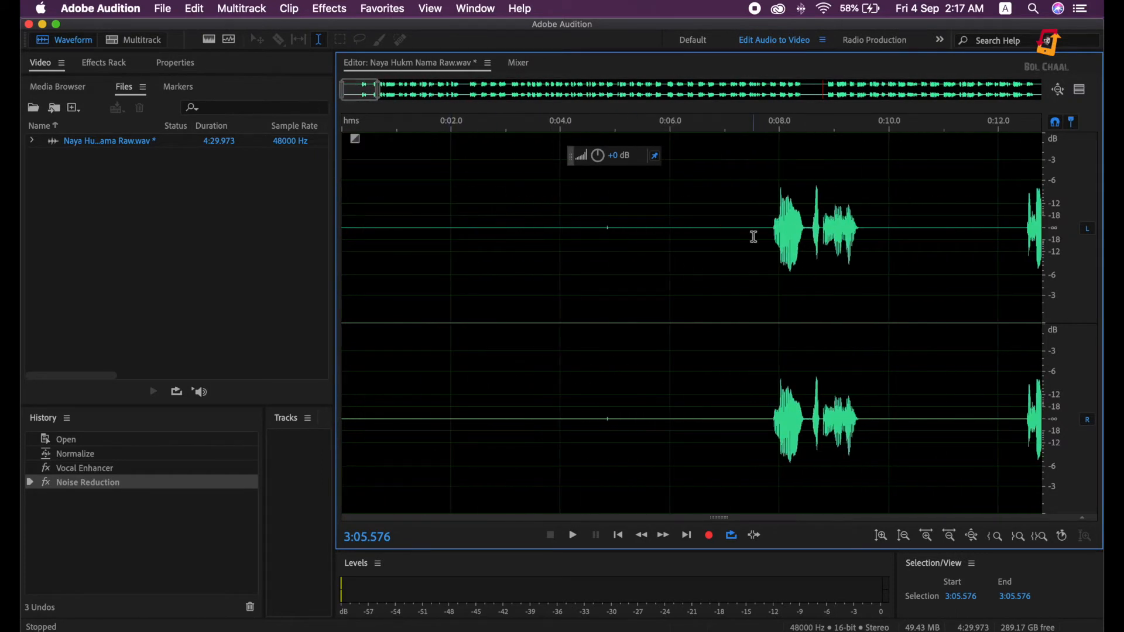
drag(766, 235, 314, 285)
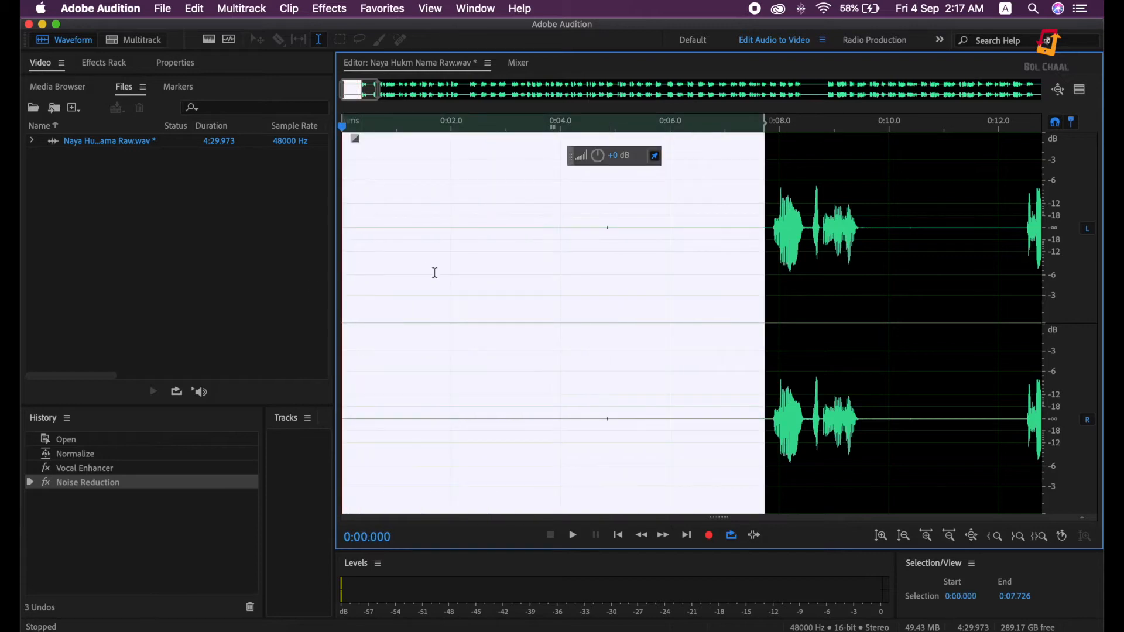
right_click(533, 268)
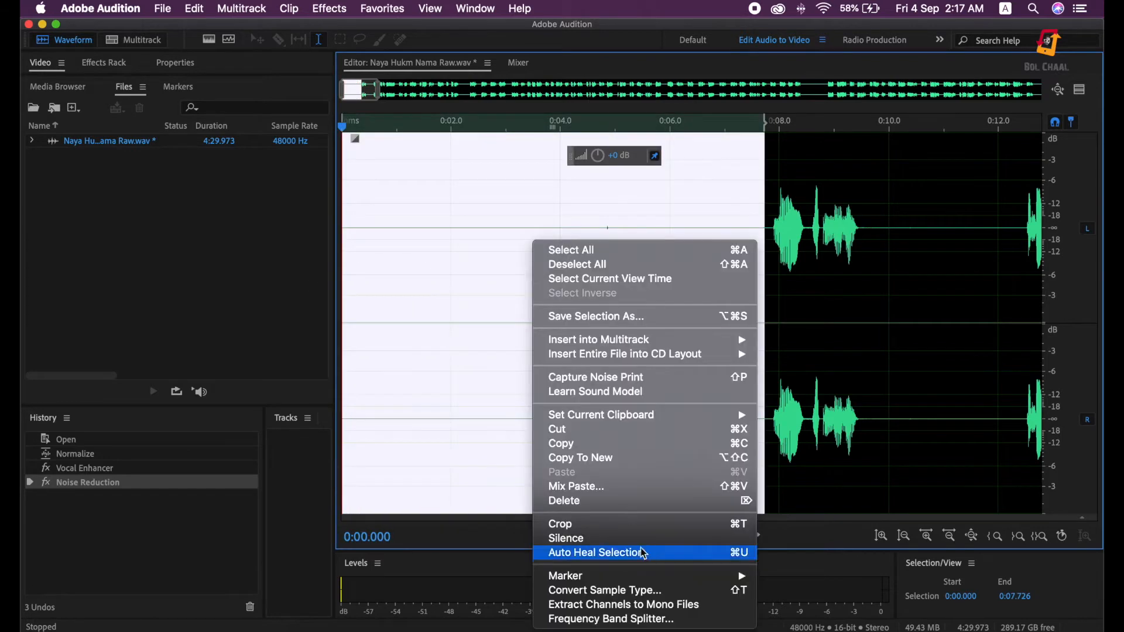
click(545, 538)
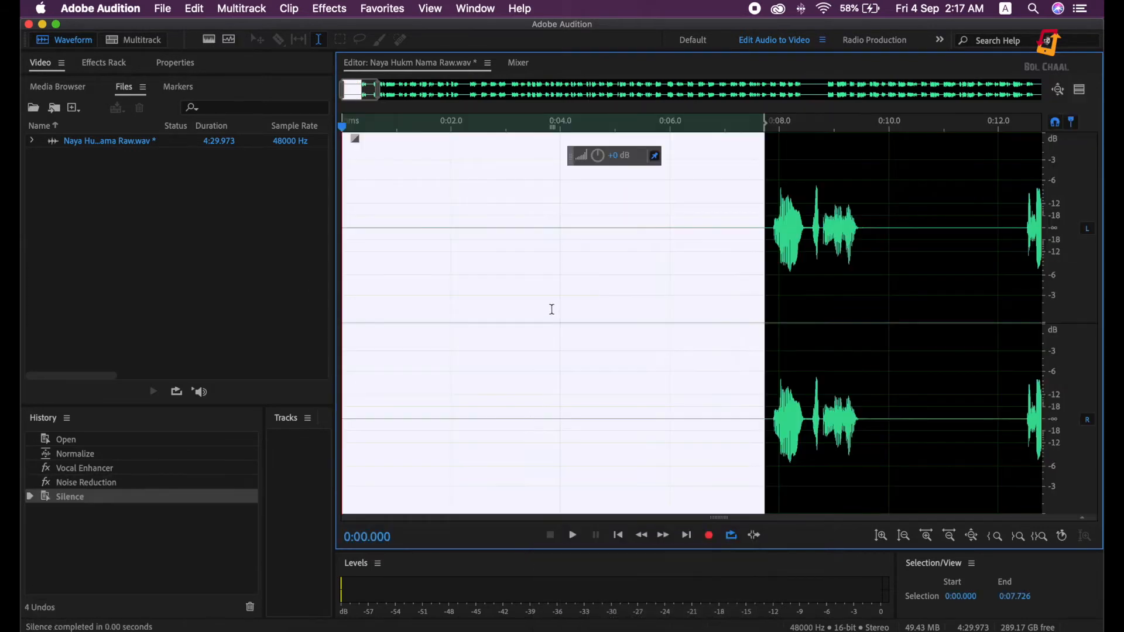
Step: Apply Silence once more to the selected opening gap
scroll(551, 309, down, 1)
right_click(478, 263)
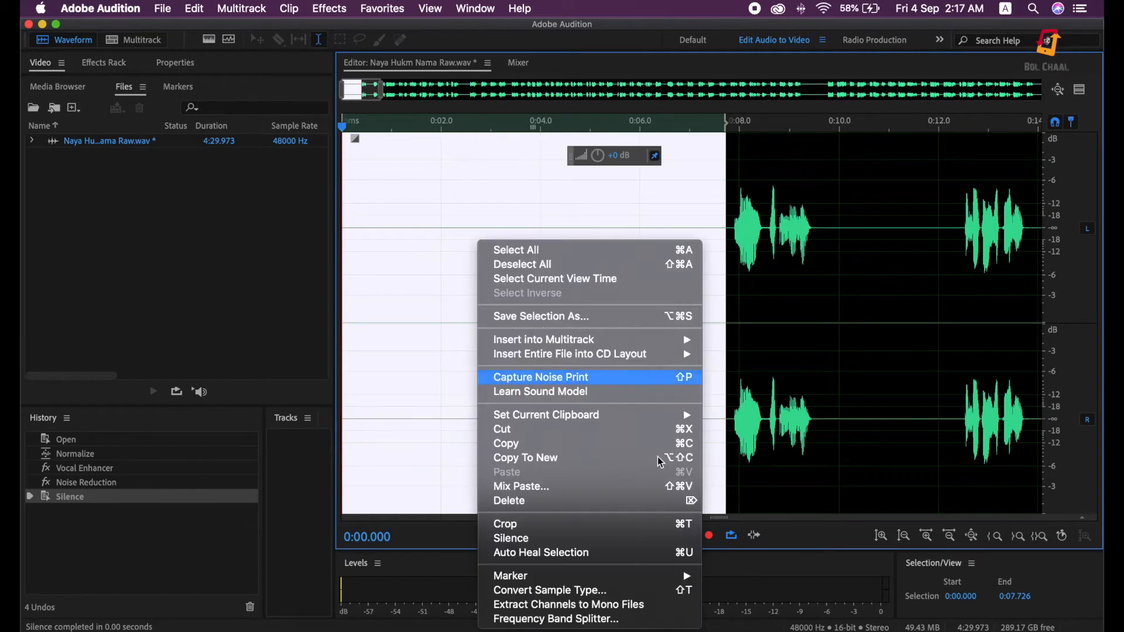
click(588, 543)
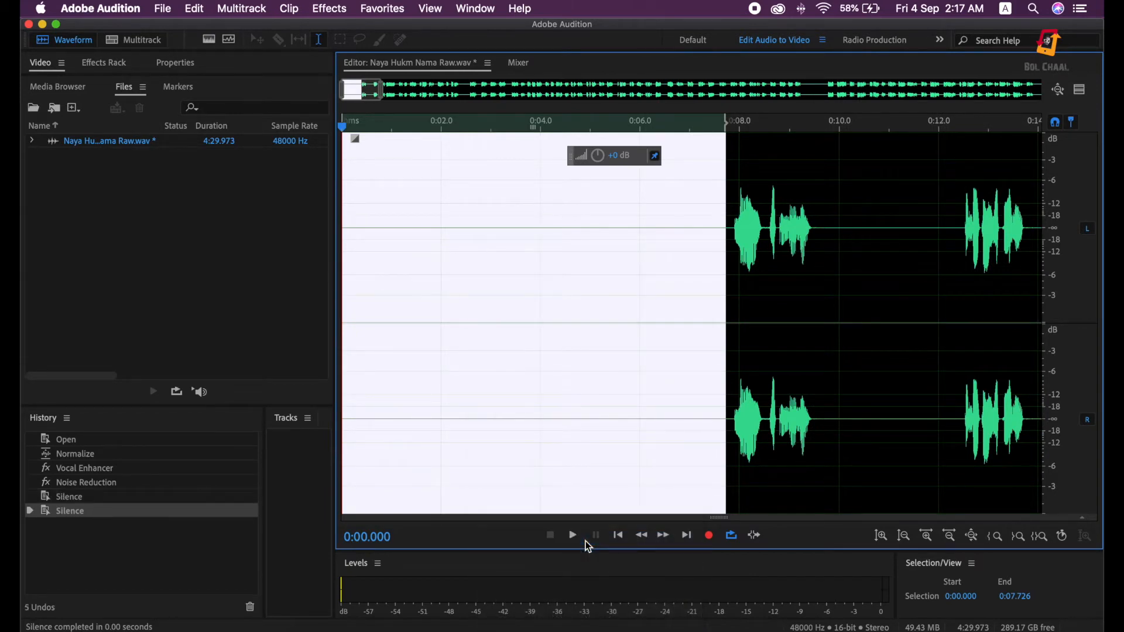
Step: Look up the command that repeats the last Silence operation
click(198, 10)
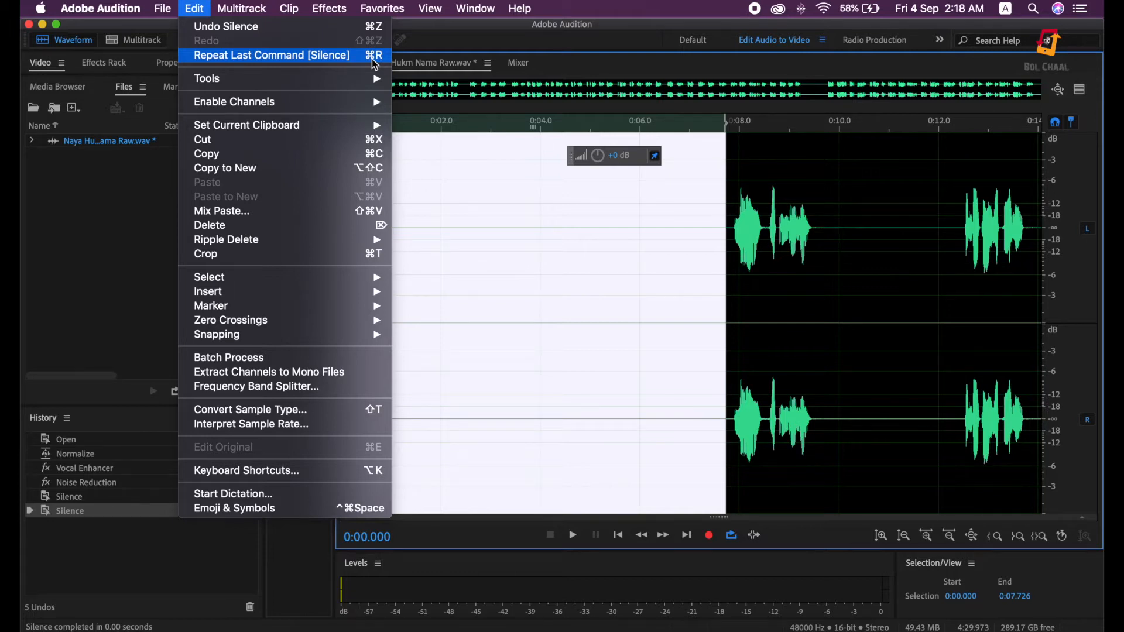
click(531, 303)
scroll(532, 303, down, 5)
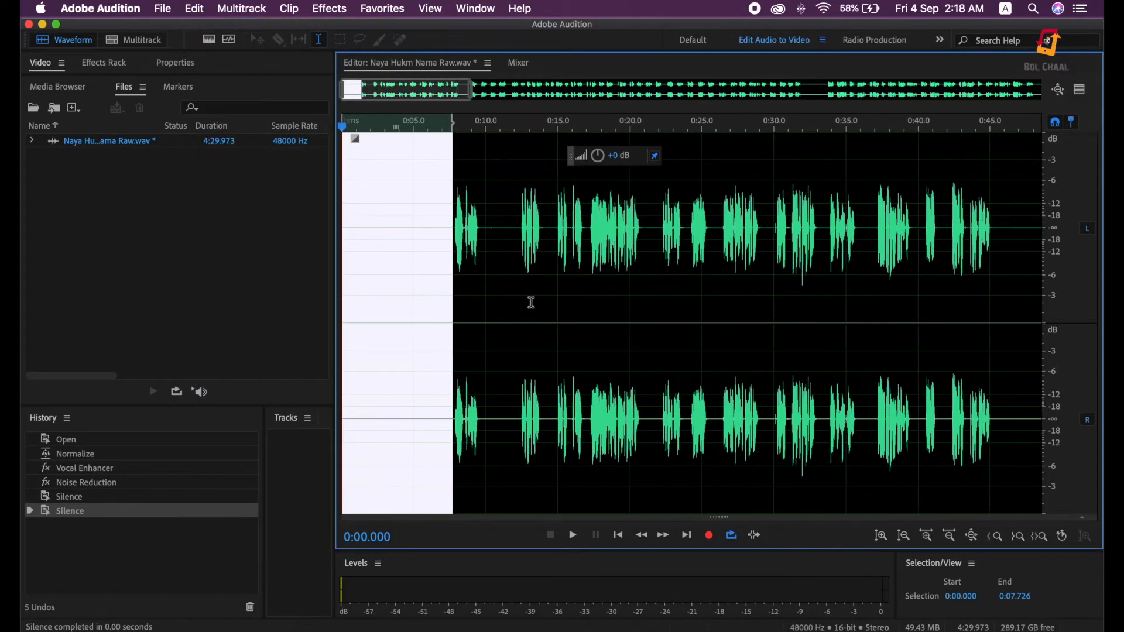
click(195, 9)
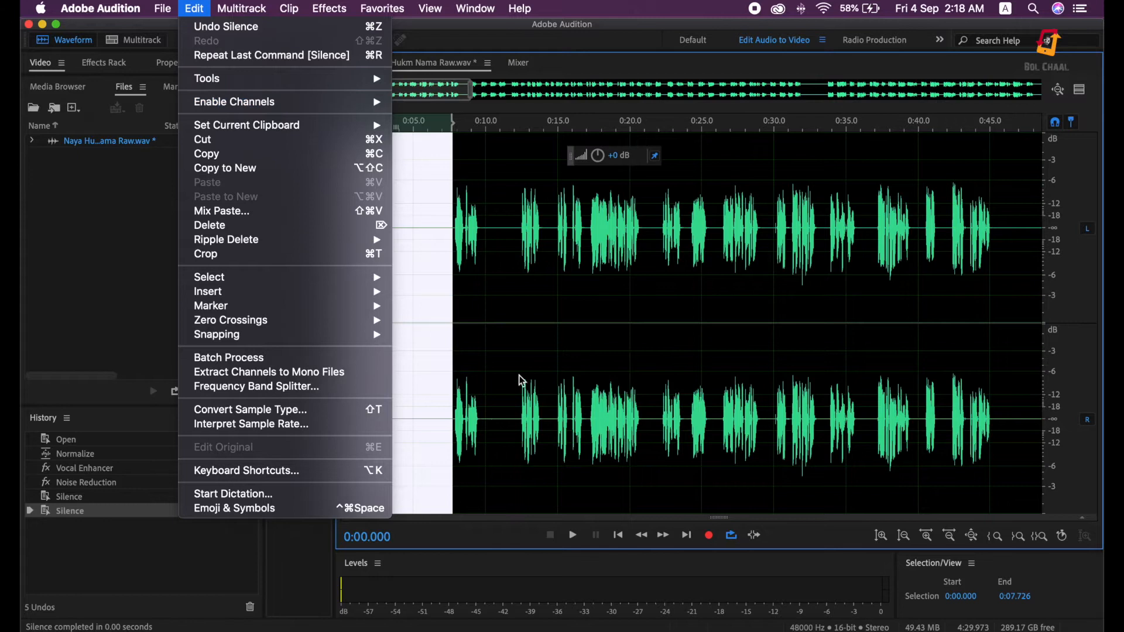
click(472, 319)
Step: Silence the pauses from about 0:09.5 to 0:12.4 and from about 0:13.7 to 0:15.0
drag(521, 251, 479, 261)
key(shift+r)
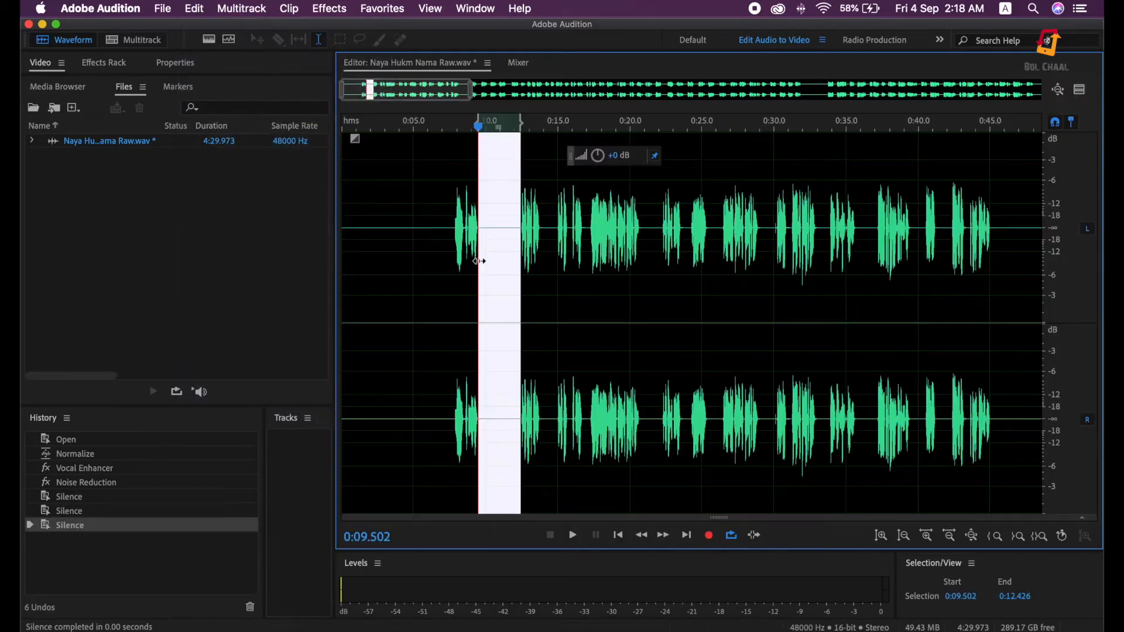
scroll(559, 249, up, 3)
drag(557, 248, 490, 253)
key(shift+r)
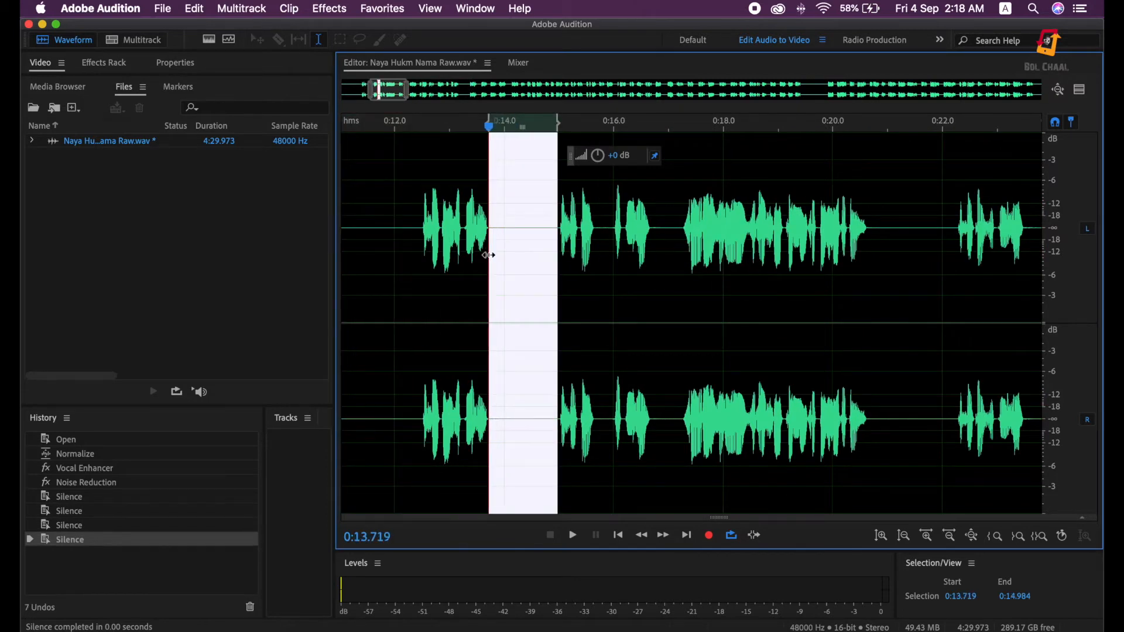
Step: Silence the short pause from about 0:15.7 to 0:16.0
scroll(489, 254, right, 2)
drag(656, 234, 560, 253)
key(shift+r)
scroll(588, 246, up, 2)
key(shift+r)
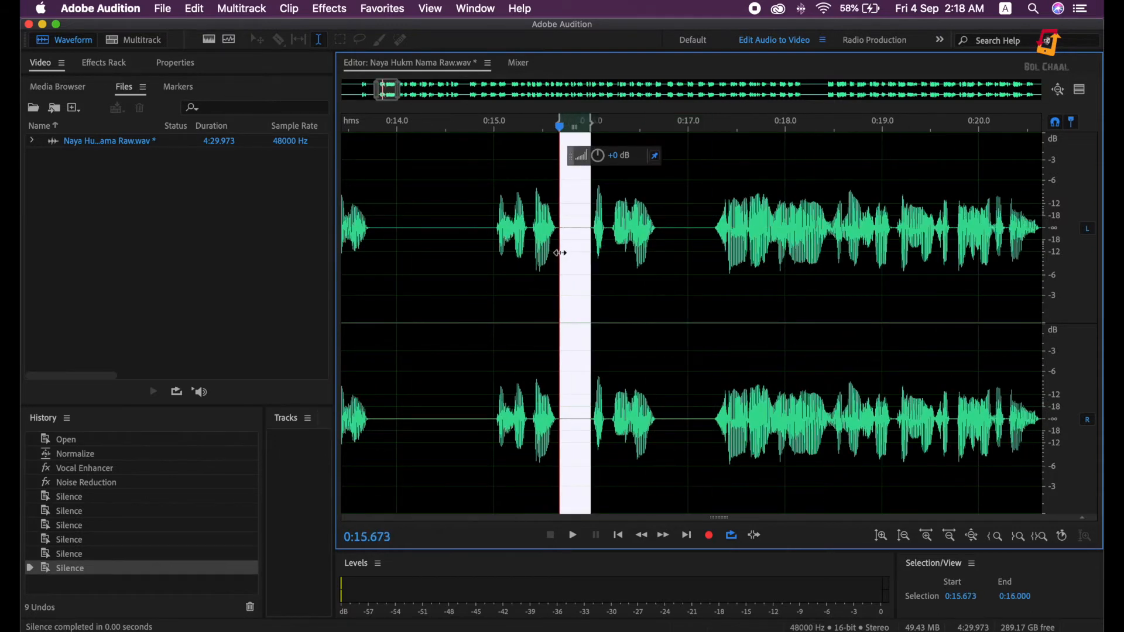
Step: Silence the pauses from about 0:20.7 to 0:22.2 and from about 0:23.5 to 0:24.2
scroll(563, 244, right, 10)
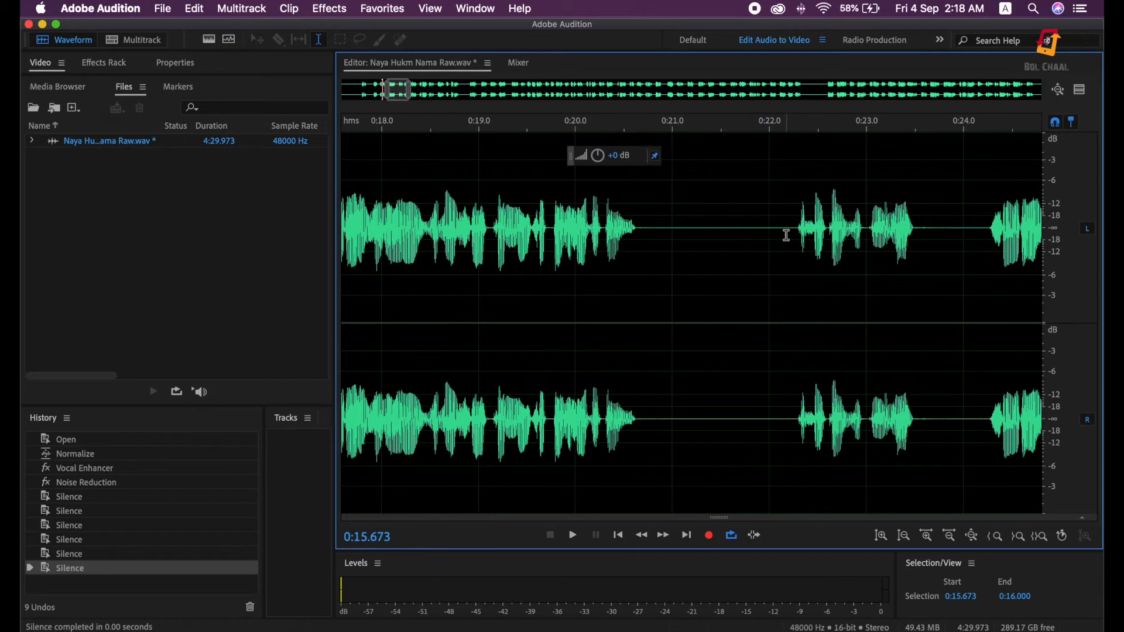
drag(792, 235, 643, 287)
key(shift+r)
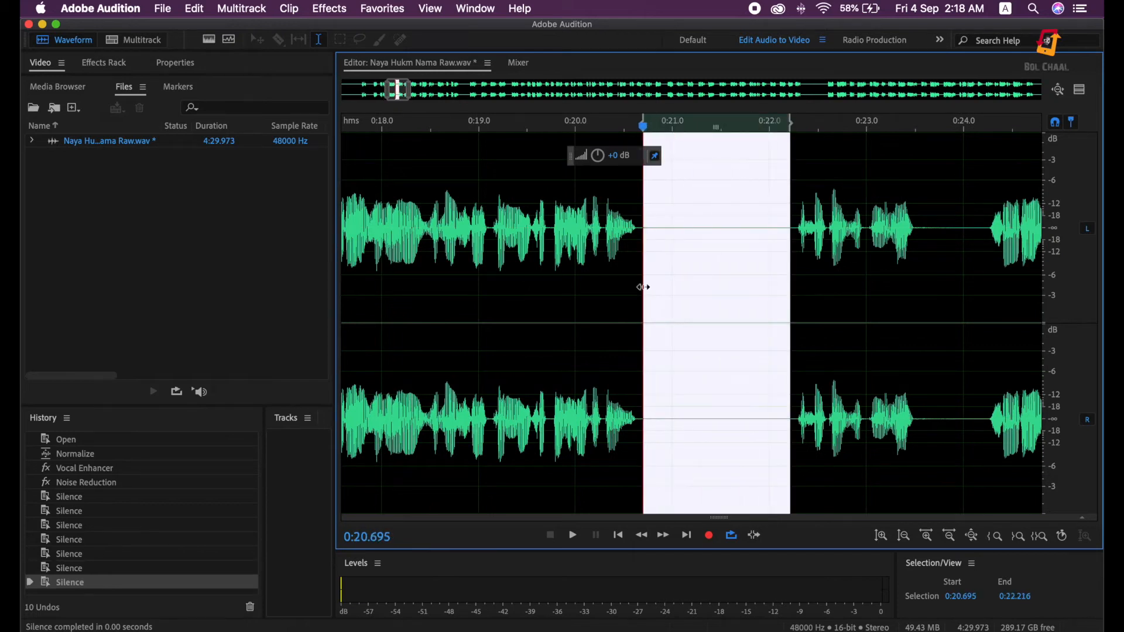
scroll(643, 287, down, 1)
drag(954, 231, 894, 278)
key(shift+r)
Step: Silence the pause between the phrases just after 0:25 and the one from about 0:28.9 to 0:30.2
scroll(893, 277, down, 3)
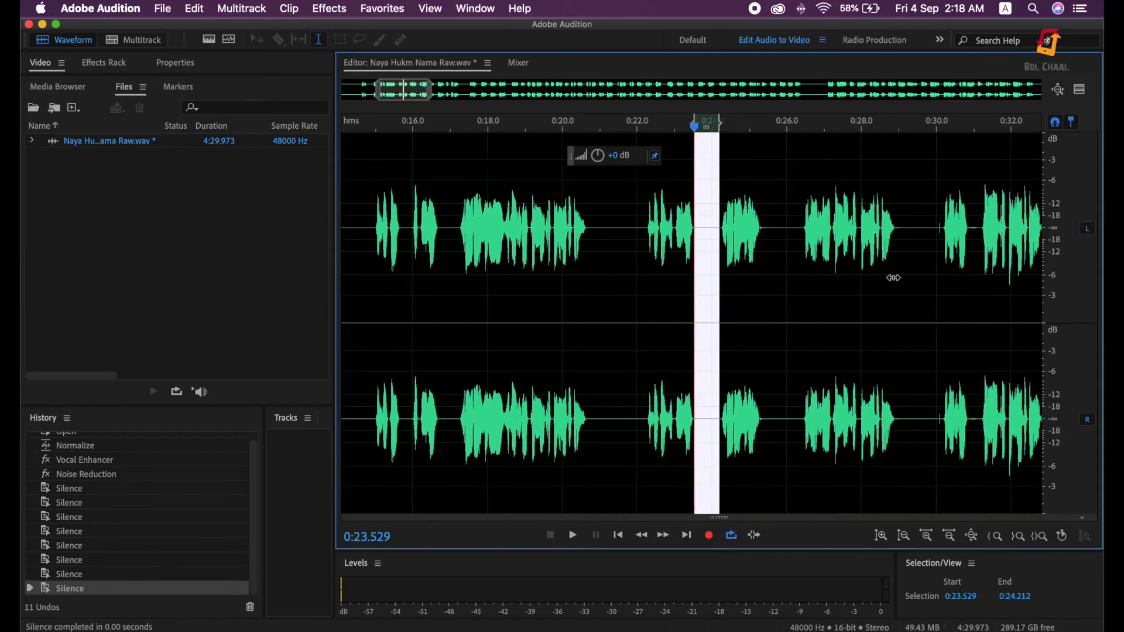
drag(792, 240, 753, 276)
key(shift+r)
scroll(914, 239, up, 2)
drag(949, 239, 852, 276)
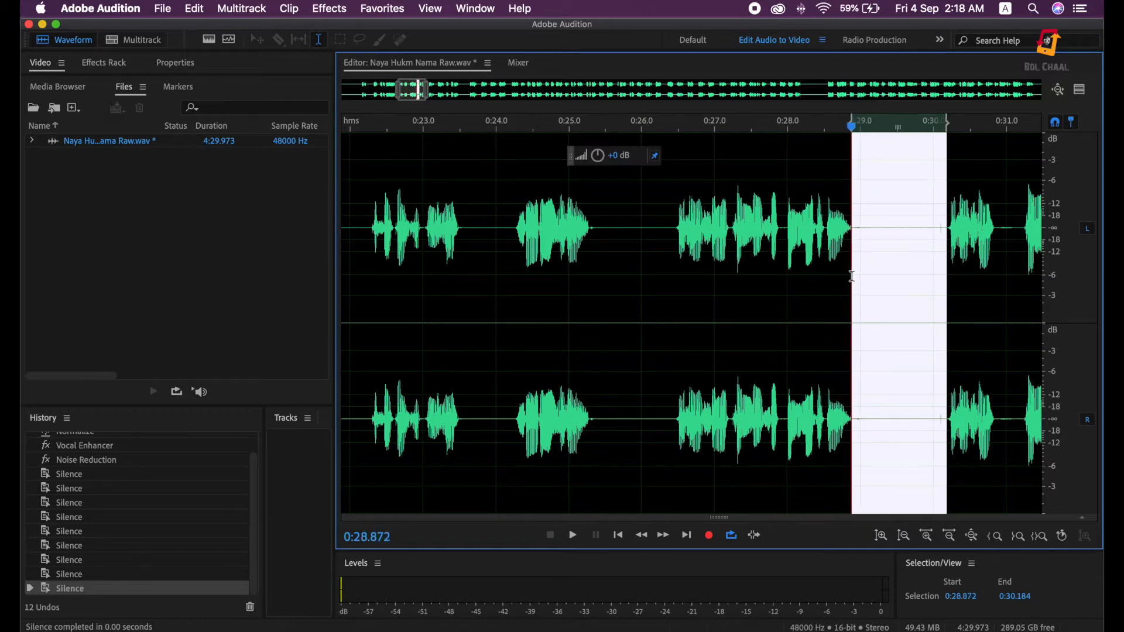
key(shift+r)
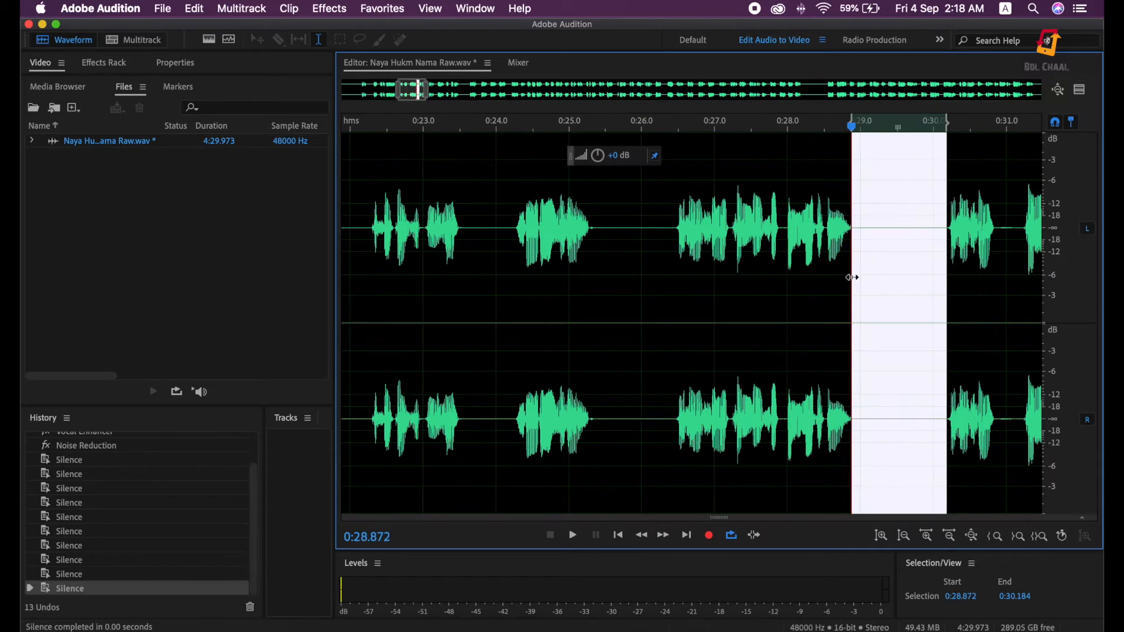
Step: Amplify the faint sound in the pause from about 0:30.86 to 0:31.21
scroll(852, 278, down, 2)
scroll(853, 277, right, 2)
scroll(851, 275, up, 3)
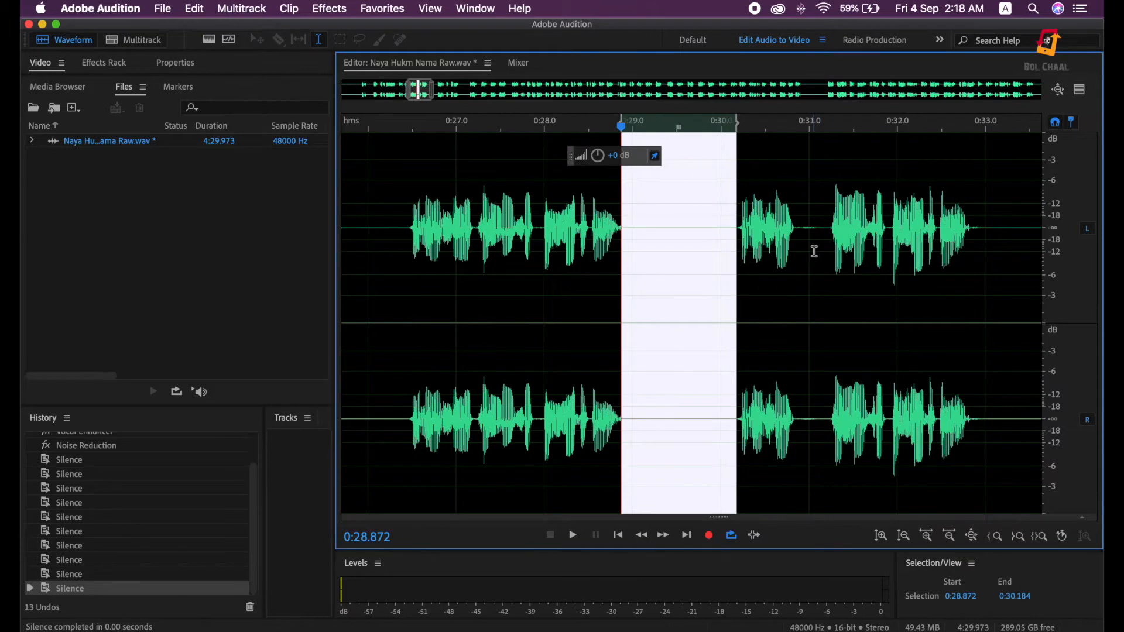
scroll(815, 252, up, 2)
drag(834, 246, 790, 257)
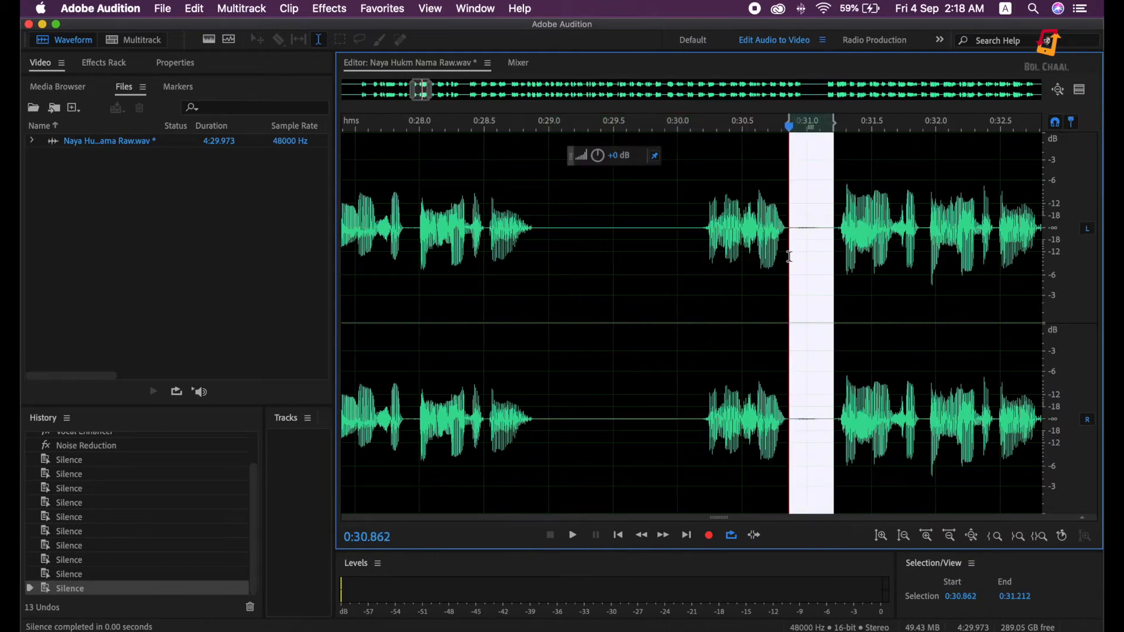
drag(620, 155, 661, 160)
click(741, 293)
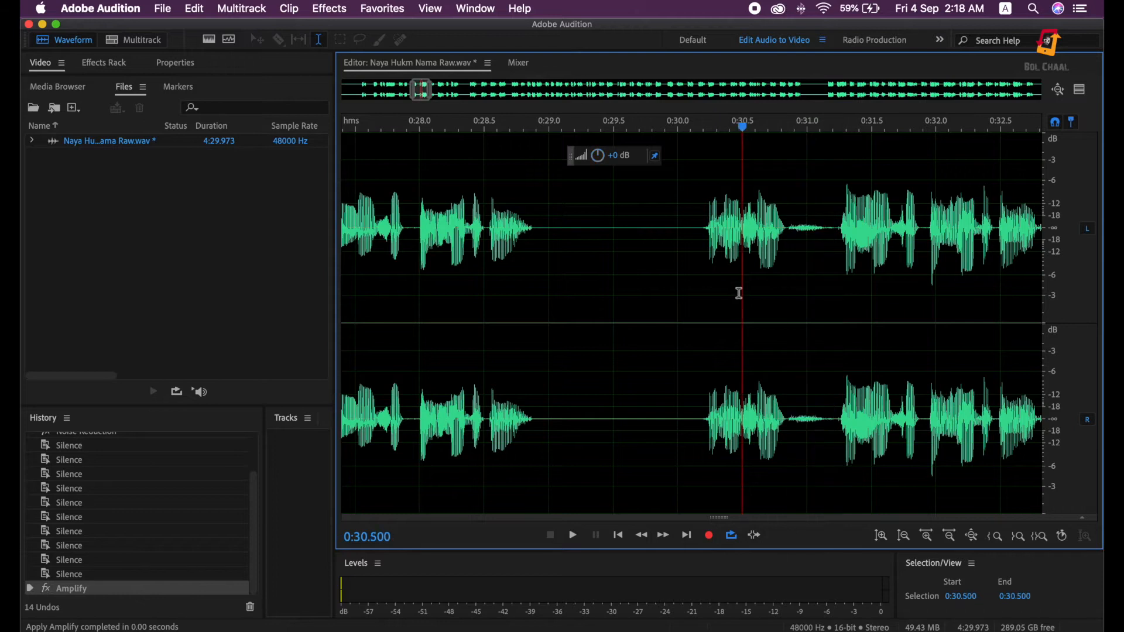
Step: Play the passage from about 0:30.3, then only the amplified sound from about 0:30.84 to 0:31.24
click(717, 296)
key(space)
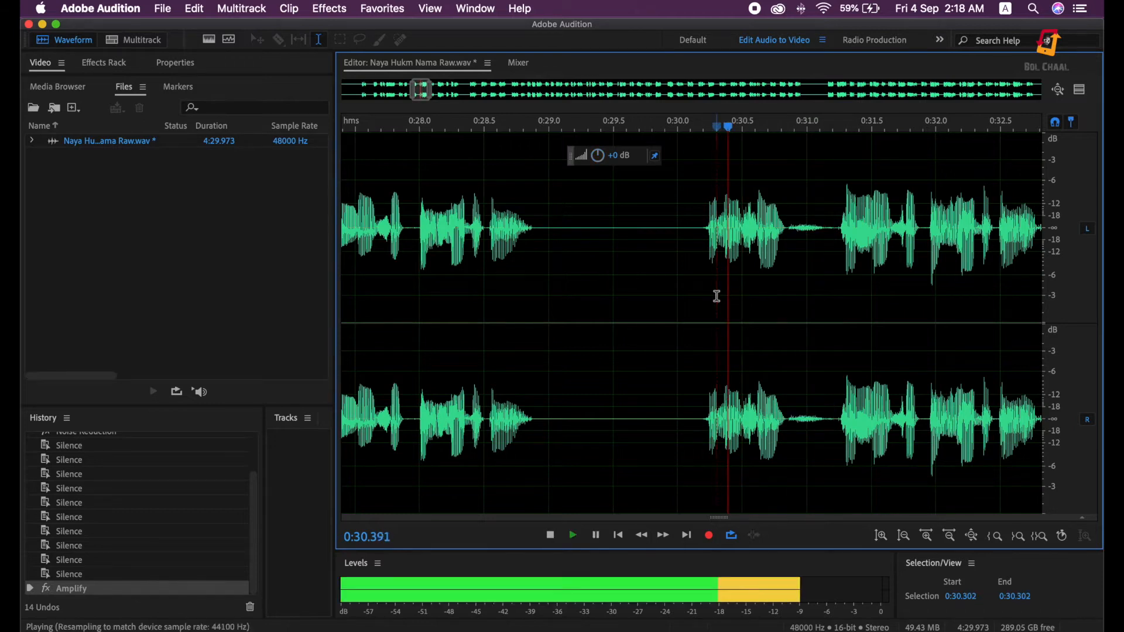
key(space)
drag(838, 238, 786, 249)
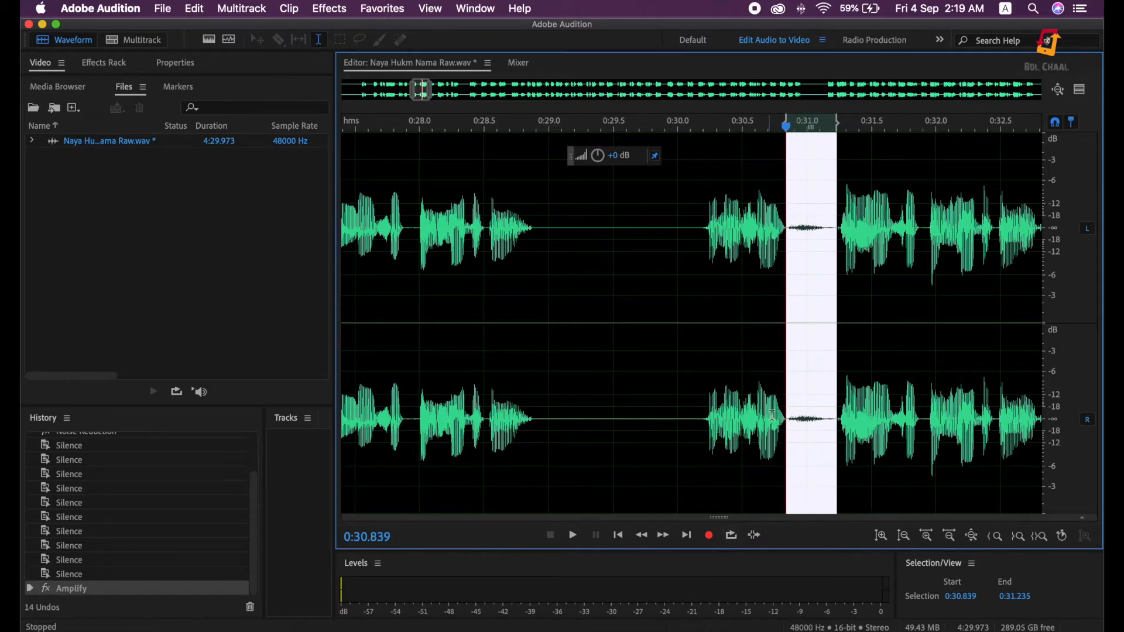
key(space)
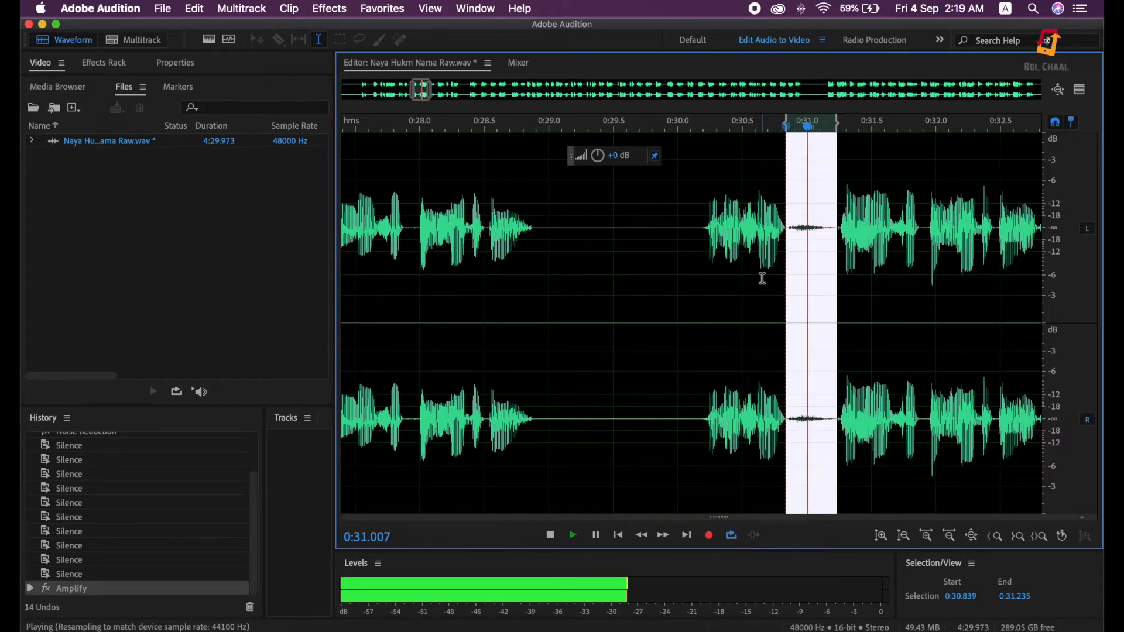
key(space)
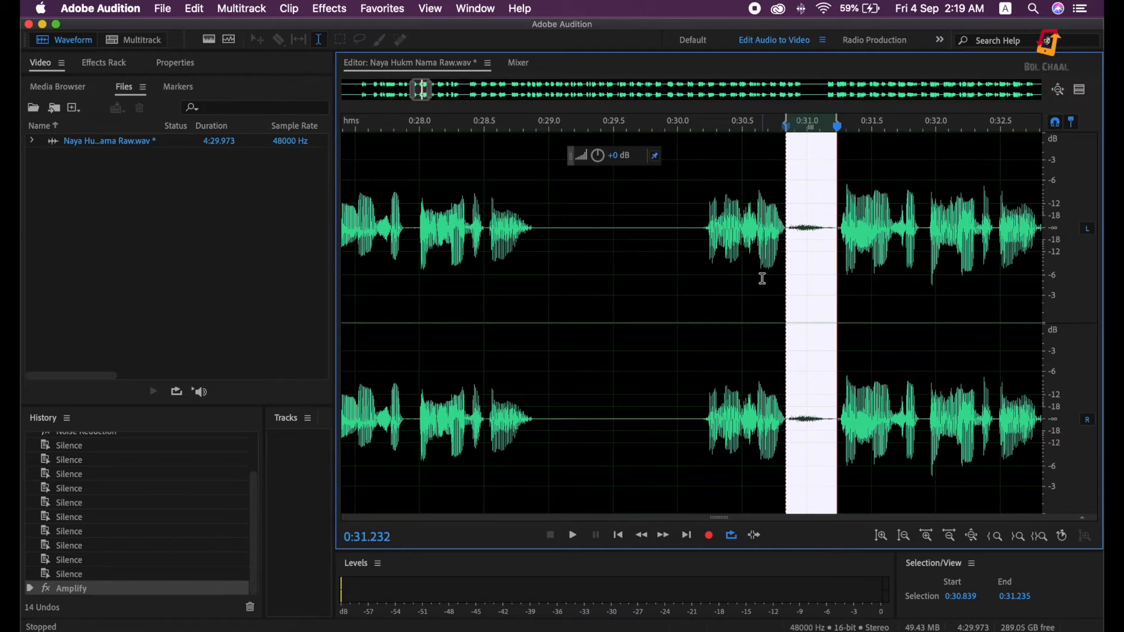
Step: Silence the amplified sound in the pause from about 0:30.84 to 0:31.24
click(194, 9)
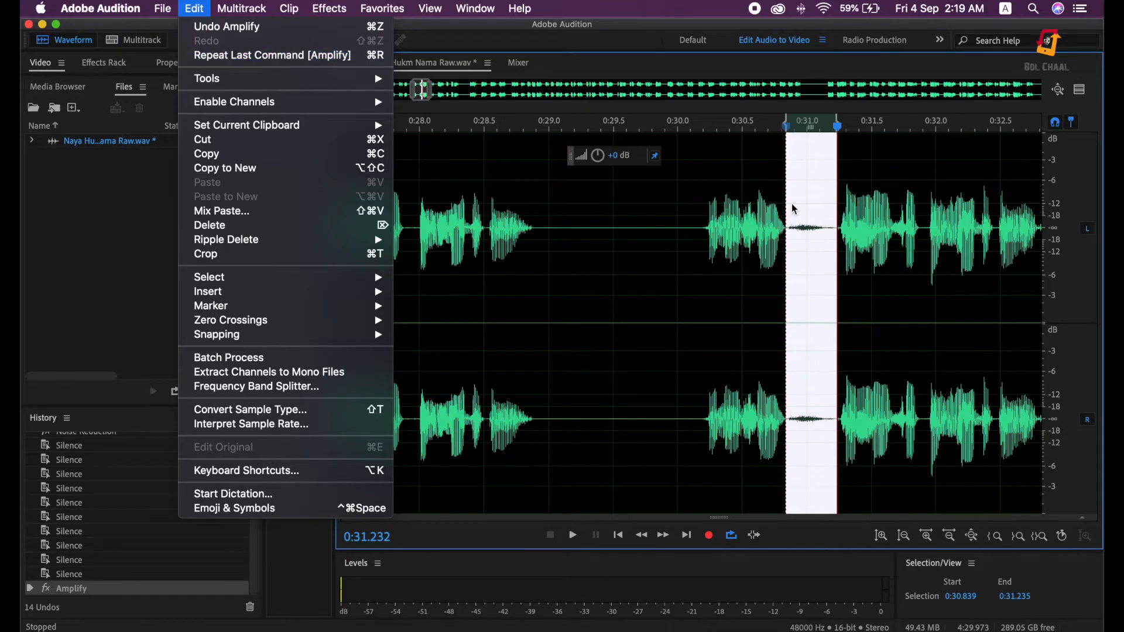
right_click(810, 244)
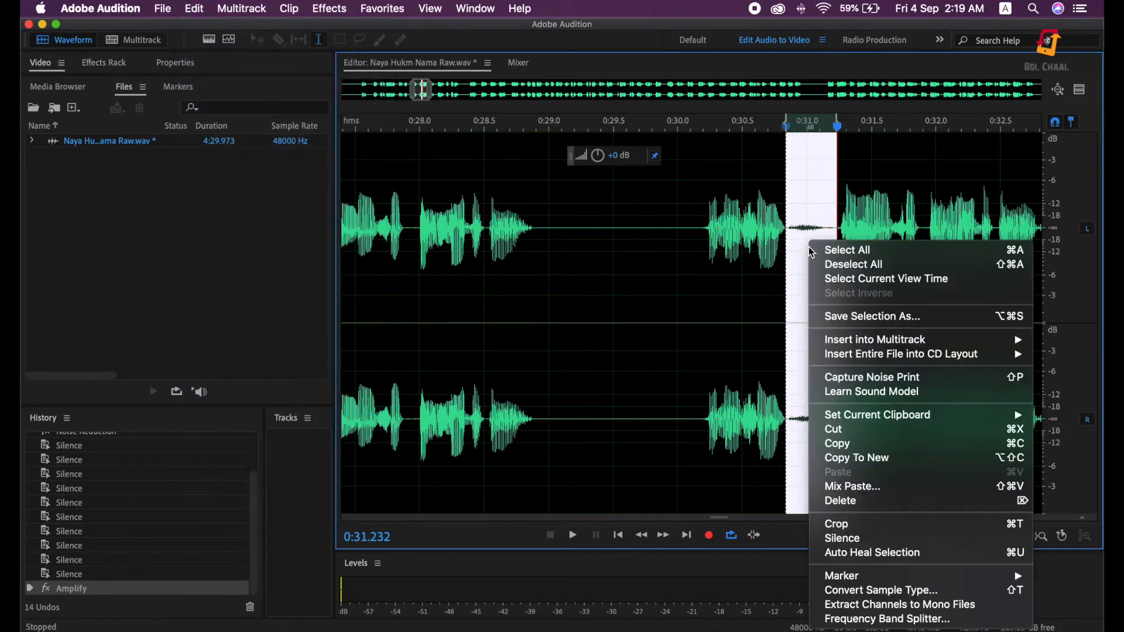
click(850, 544)
click(745, 329)
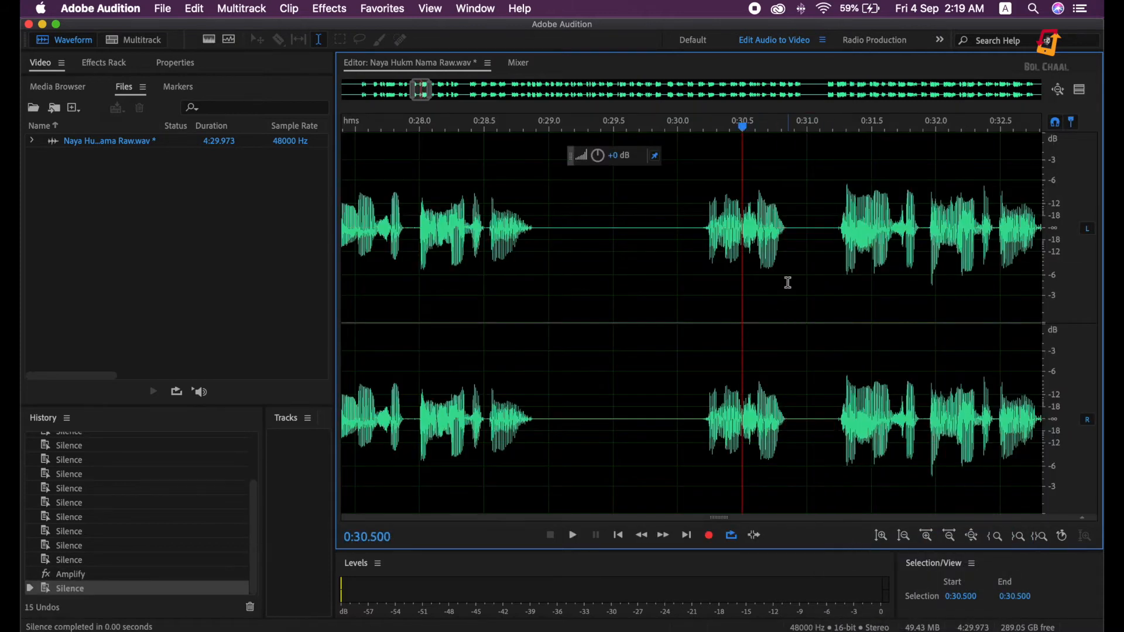
Step: Silence the pause just before the phrase at about 0:33.9 and the one from about 0:35.6 to 0:37.2
scroll(786, 281, right, 5)
drag(946, 244, 810, 277)
key(shift+r)
scroll(810, 279, right, 10)
scroll(811, 279, right, 3)
drag(827, 258, 626, 295)
key(shift+r)
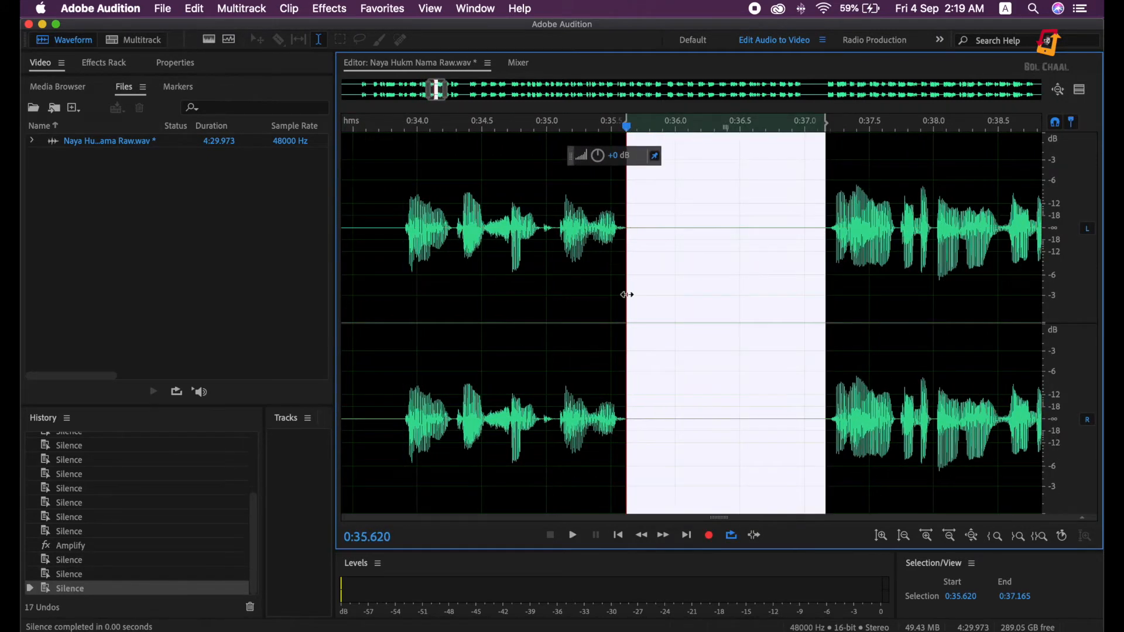
Step: Silence the pauses from about 0:39.4 to 0:40.5 and from about 0:41.2 to 0:42.4
scroll(626, 294, right, 10)
drag(687, 235, 544, 295)
key(shift+r)
scroll(545, 297, down, 1)
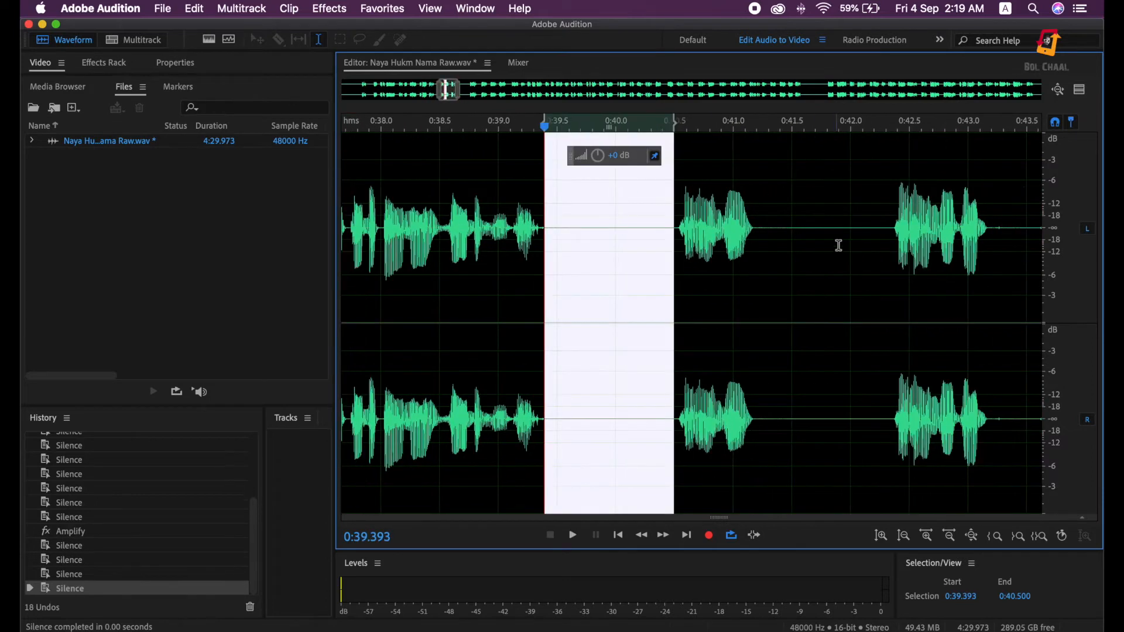
drag(893, 242, 753, 282)
key(shift+r)
Step: Silence the pauses from about 0:43.2 to 0:43.6 and from about 0:45.0 to 0:49.6
scroll(755, 284, right, 1)
scroll(754, 283, right, 6)
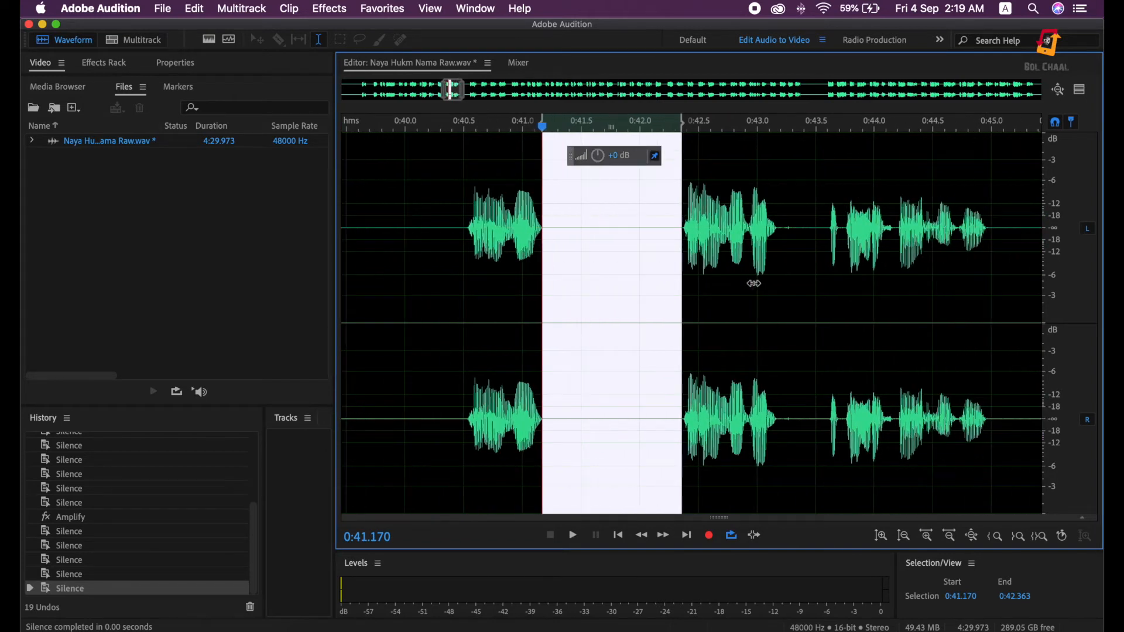
drag(824, 235, 781, 272)
key(shift+r)
scroll(781, 272, down, 1)
scroll(781, 273, right, 4)
scroll(782, 272, right, 12)
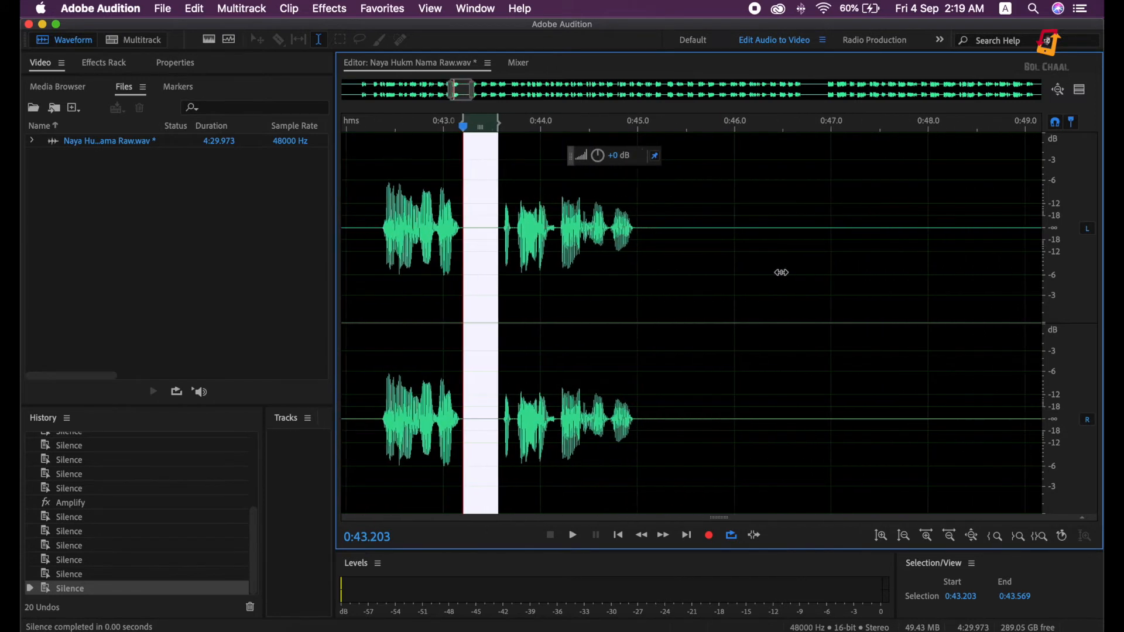
drag(941, 234, 497, 305)
key(shift+r)
Step: Select the entire recording and open the Dynamics effect for it
scroll(497, 307, down, 3)
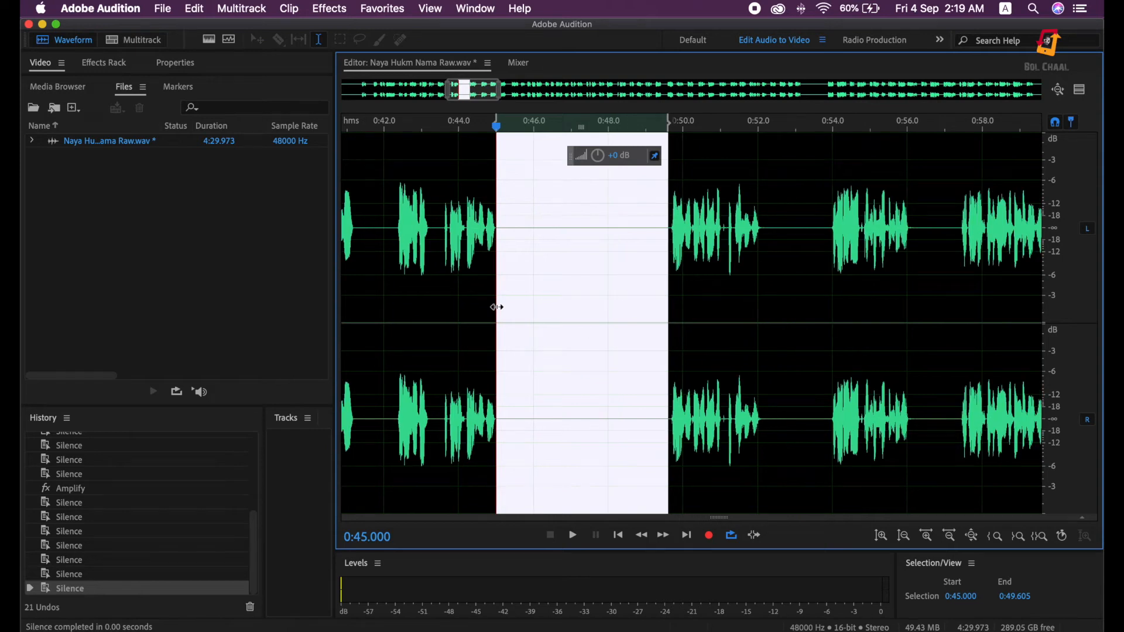
scroll(497, 306, down, 8)
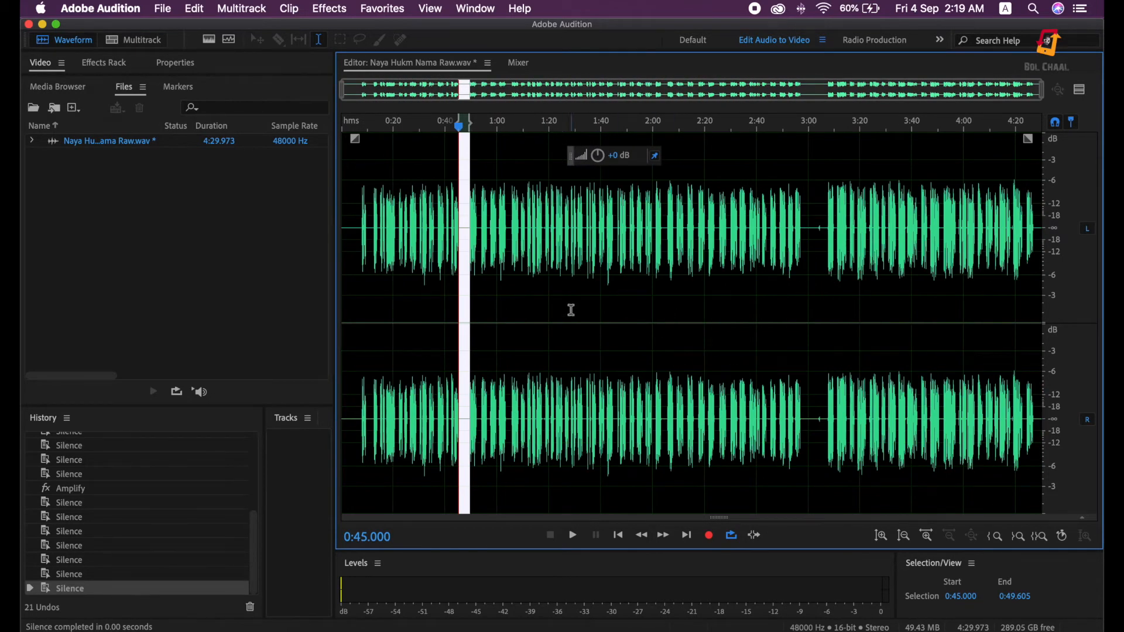
key(super+a)
click(328, 10)
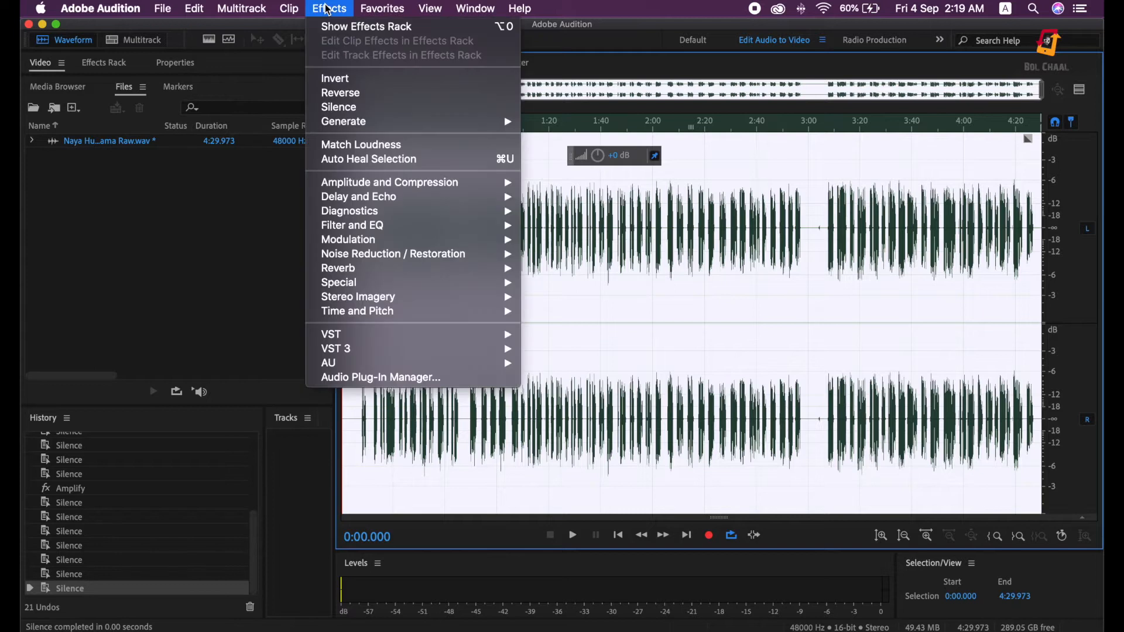
mouse_move(462, 189)
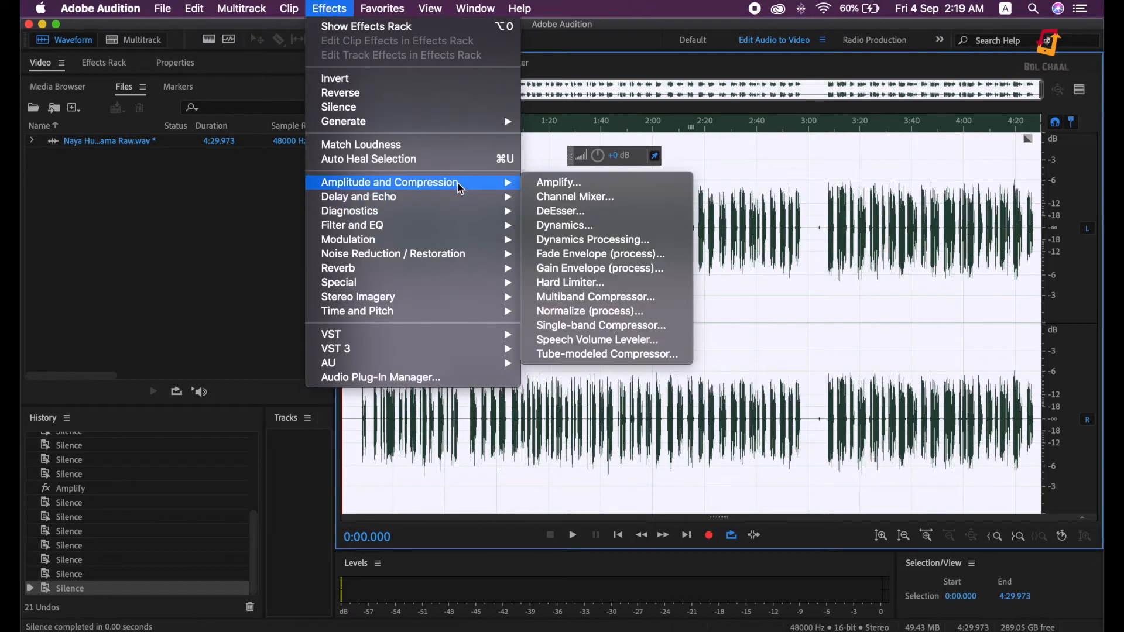
click(603, 227)
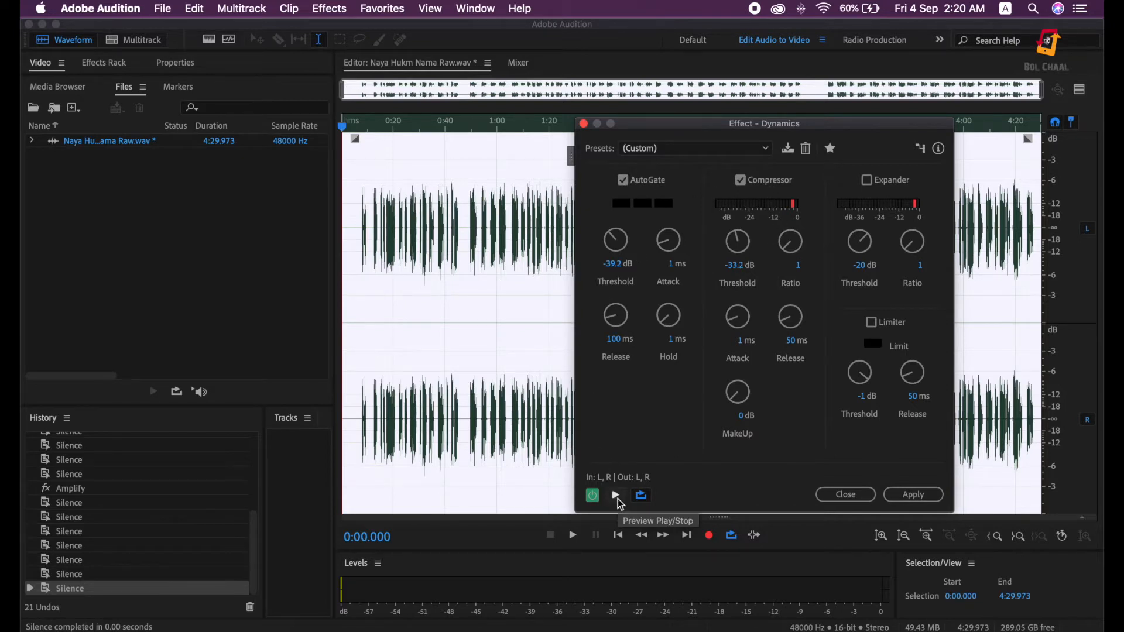
Step: Preview Dynamics on the whole recording and apply it with the AutoGate threshold at -39.2 dB and the Compressor threshold at -33.2 dB
click(364, 243)
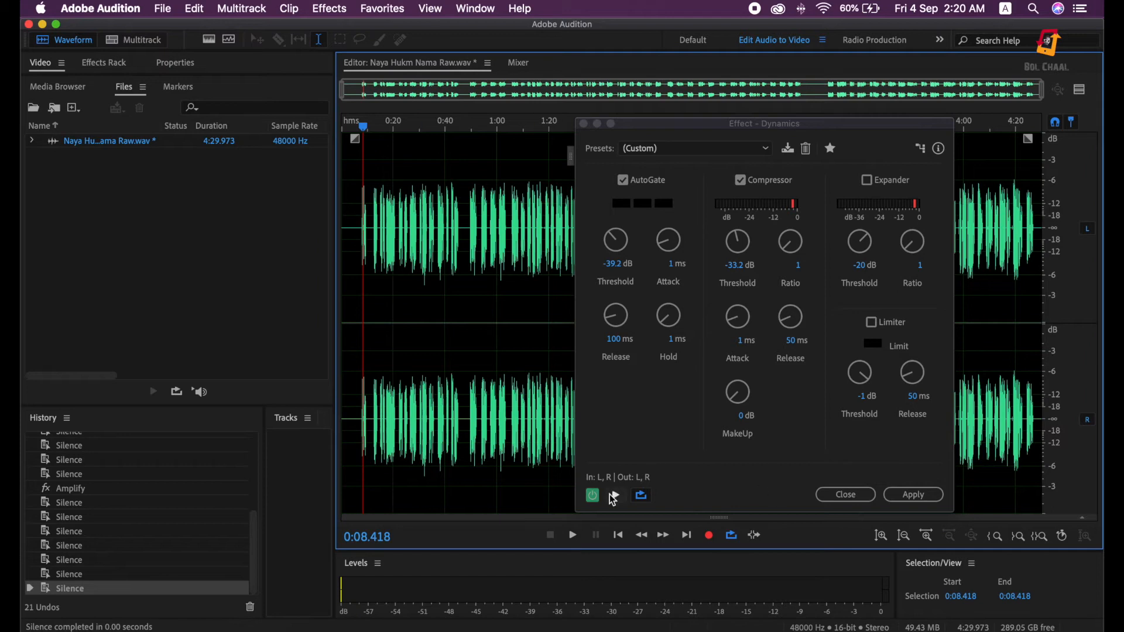
double_click(472, 335)
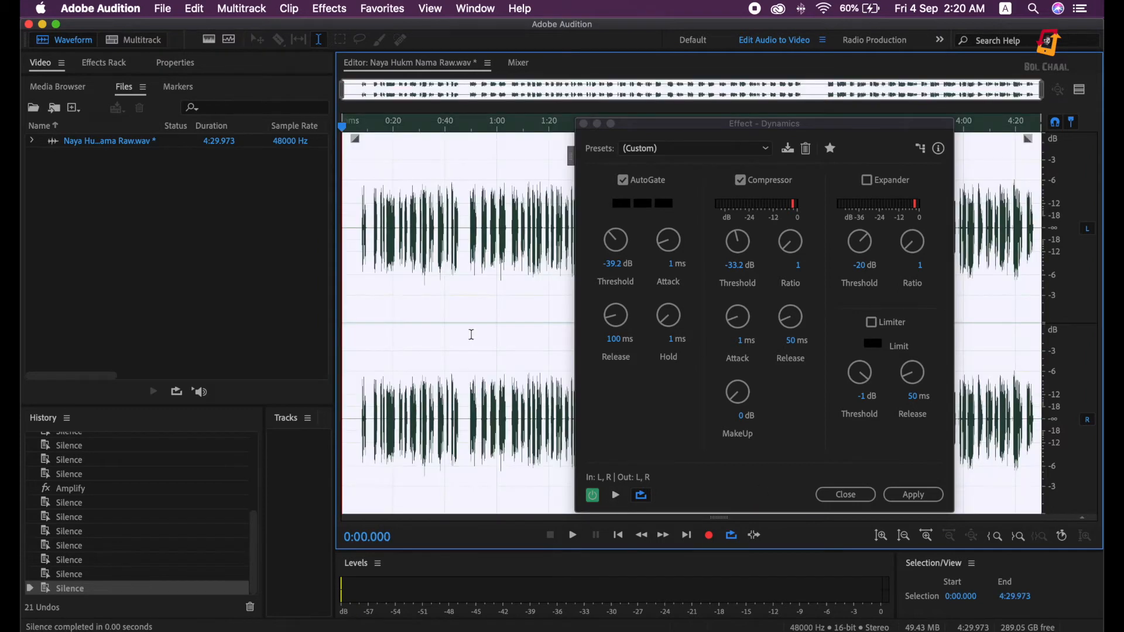
click(616, 496)
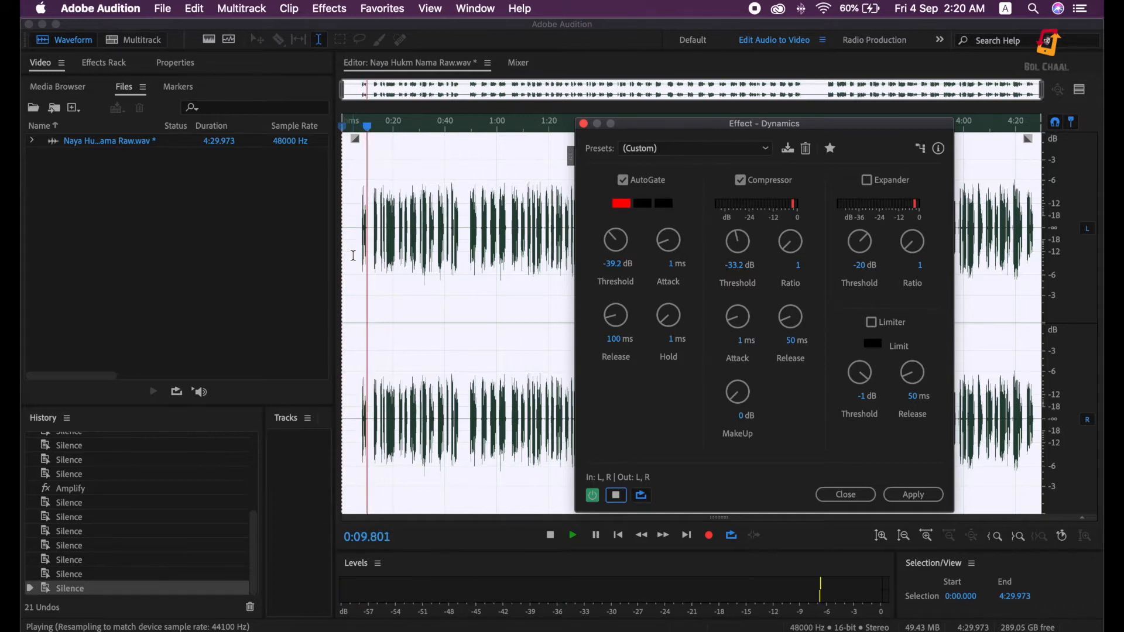
click(913, 496)
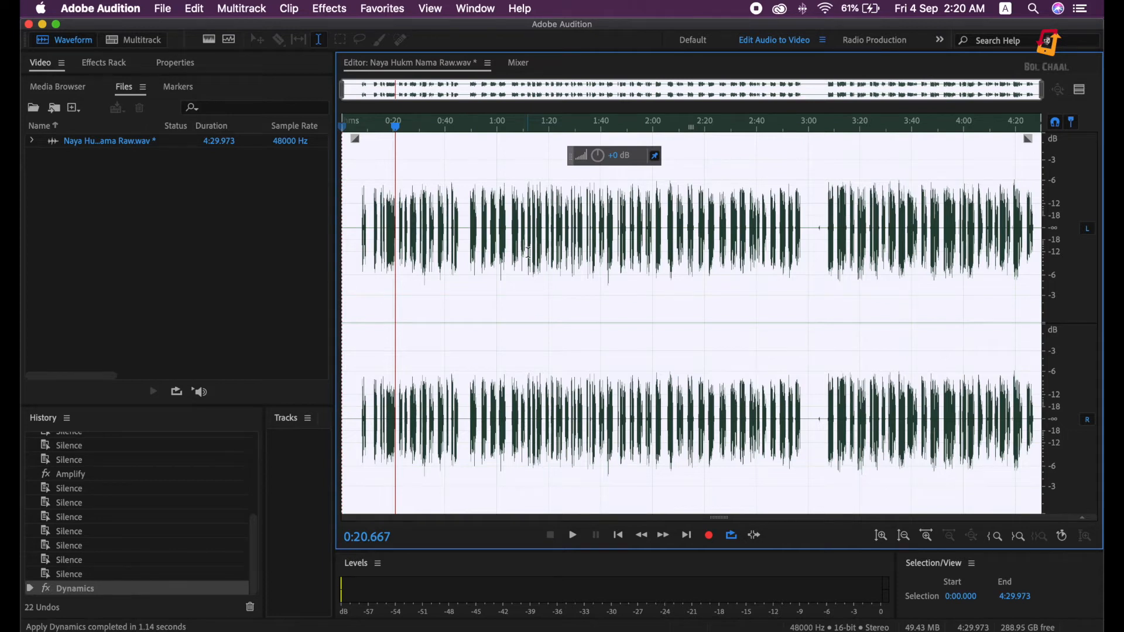
Step: Silence the long pause from about 2:57.4 to 3:07.3, including the small leftover sound in it
scroll(820, 282, up, 3)
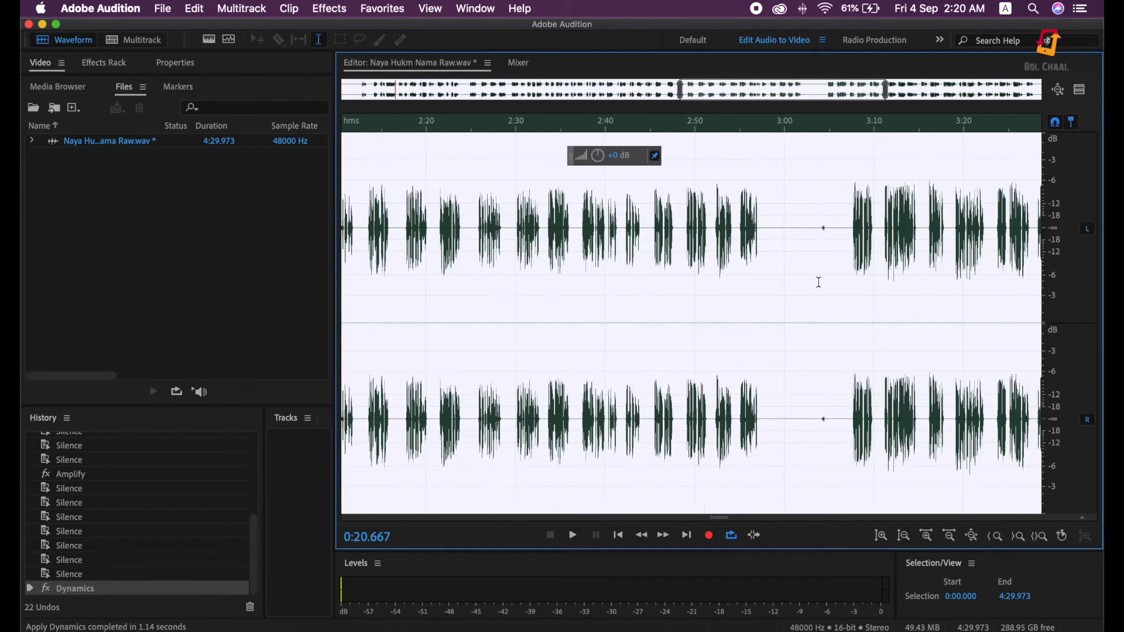
drag(850, 234, 761, 264)
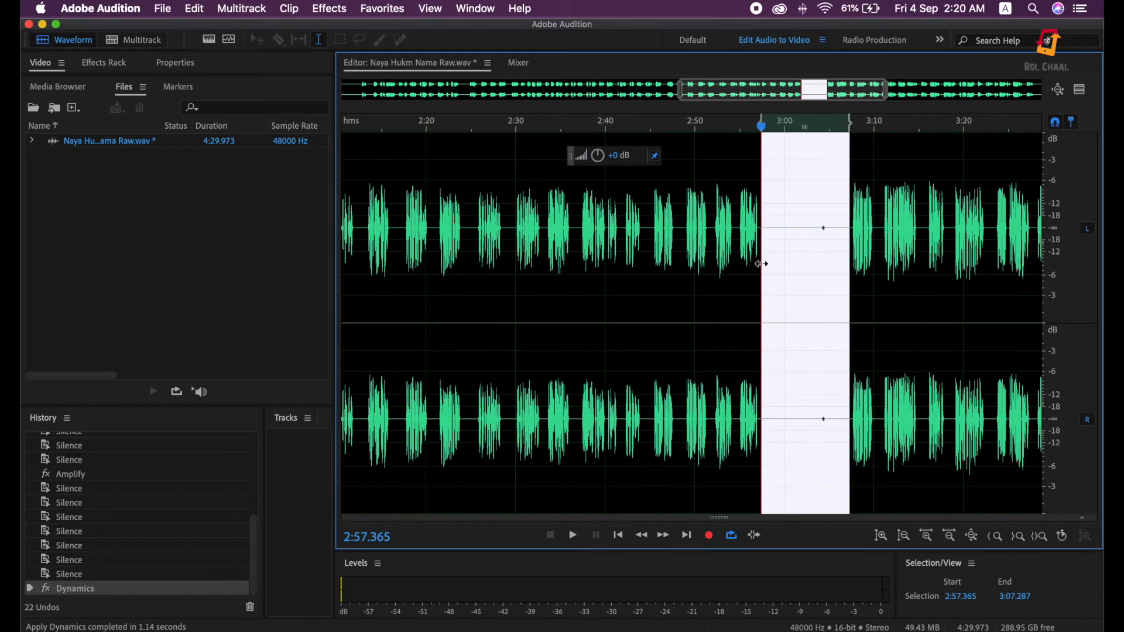
key(super+r)
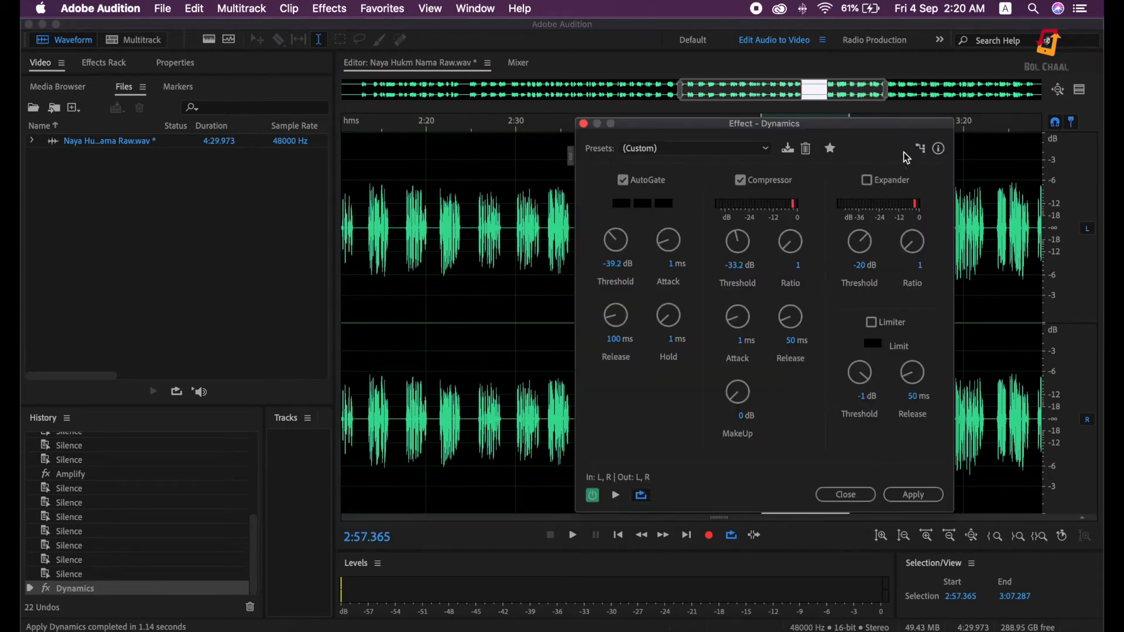
click(846, 495)
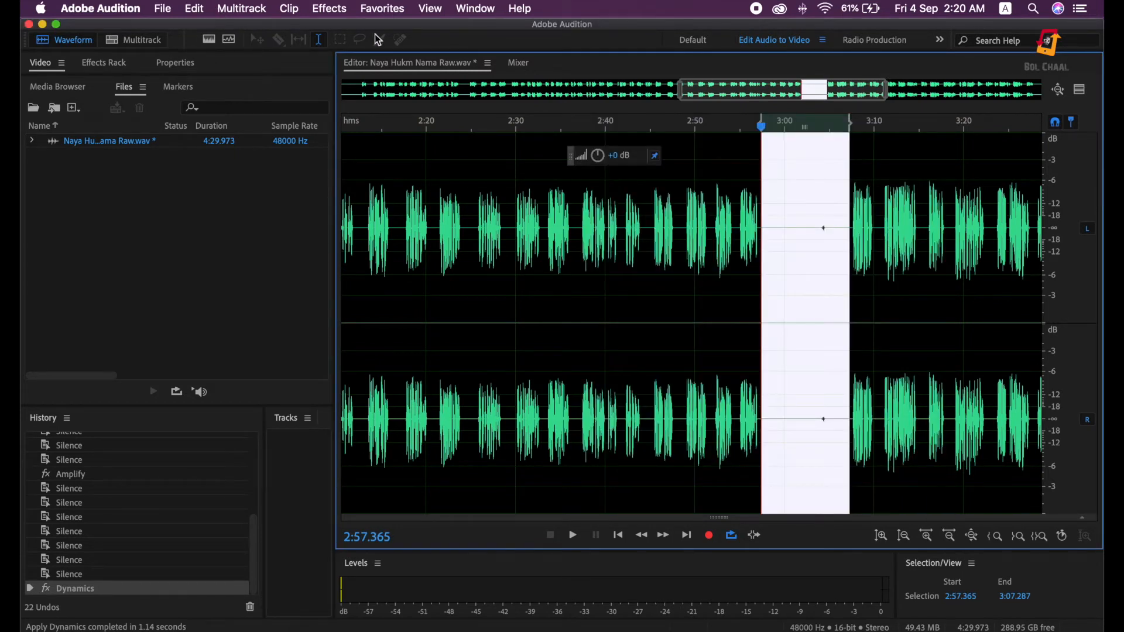
right_click(790, 243)
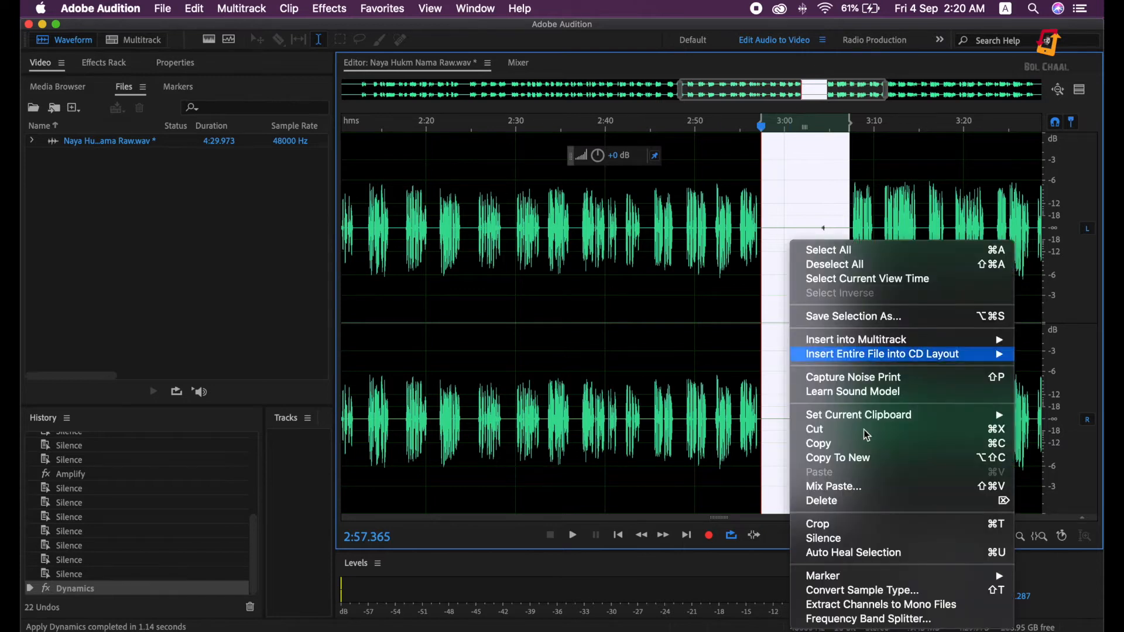
click(853, 534)
scroll(715, 322, down, 4)
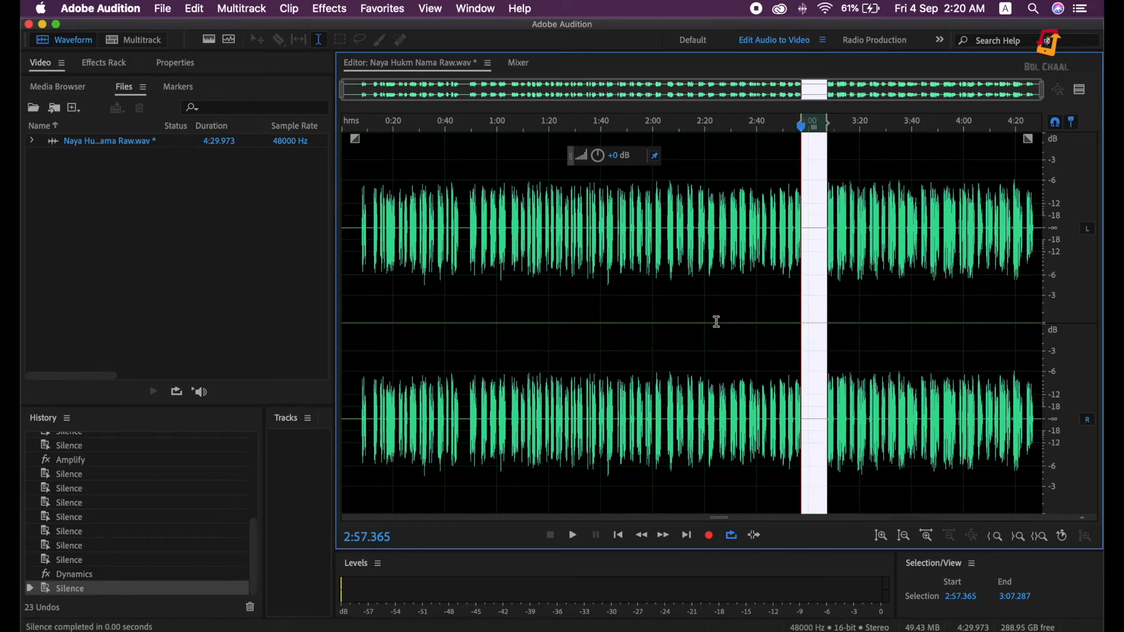
Step: Examine the cleaned waveform across the whole recording and the opening stretch up to the first phrase at about 0:07.7
drag(350, 262, 1102, 278)
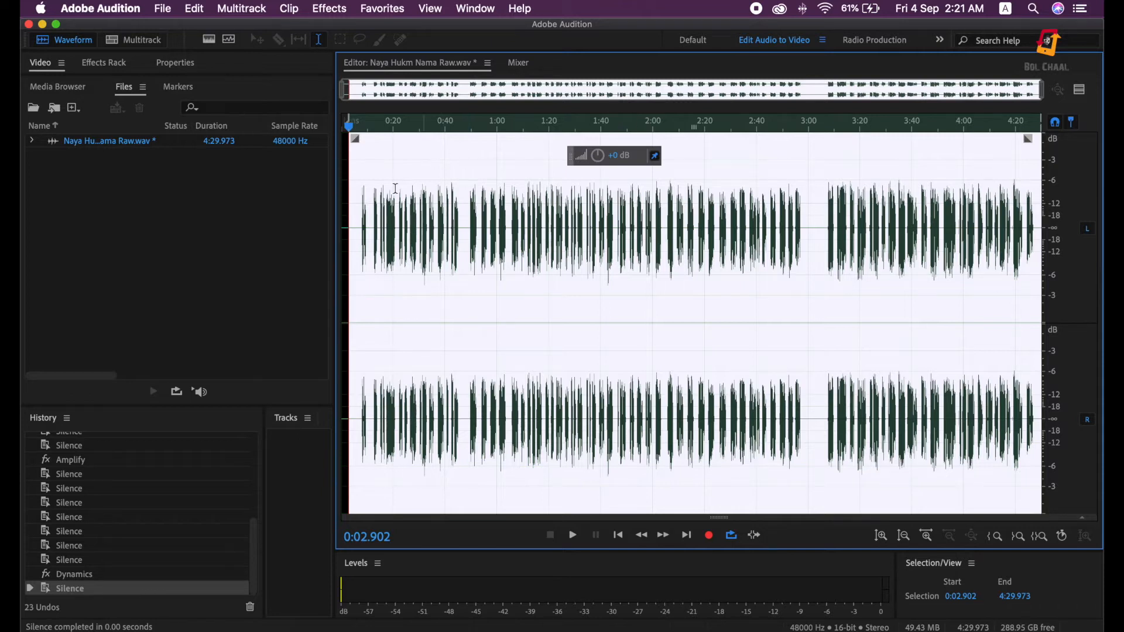
click(362, 226)
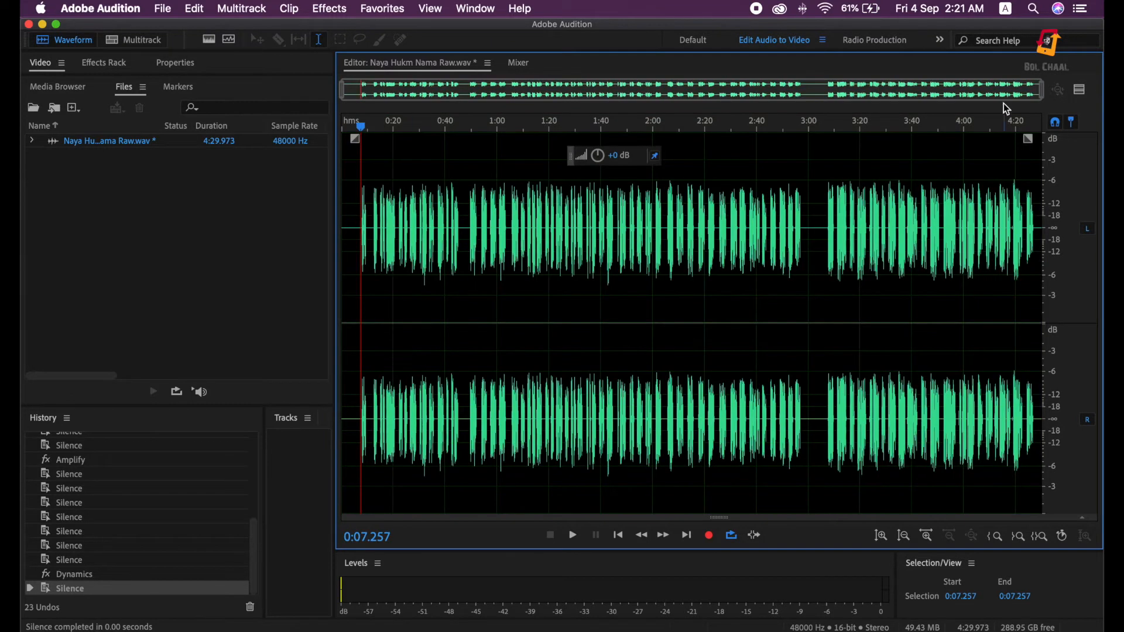
drag(995, 216, 328, 245)
click(759, 235)
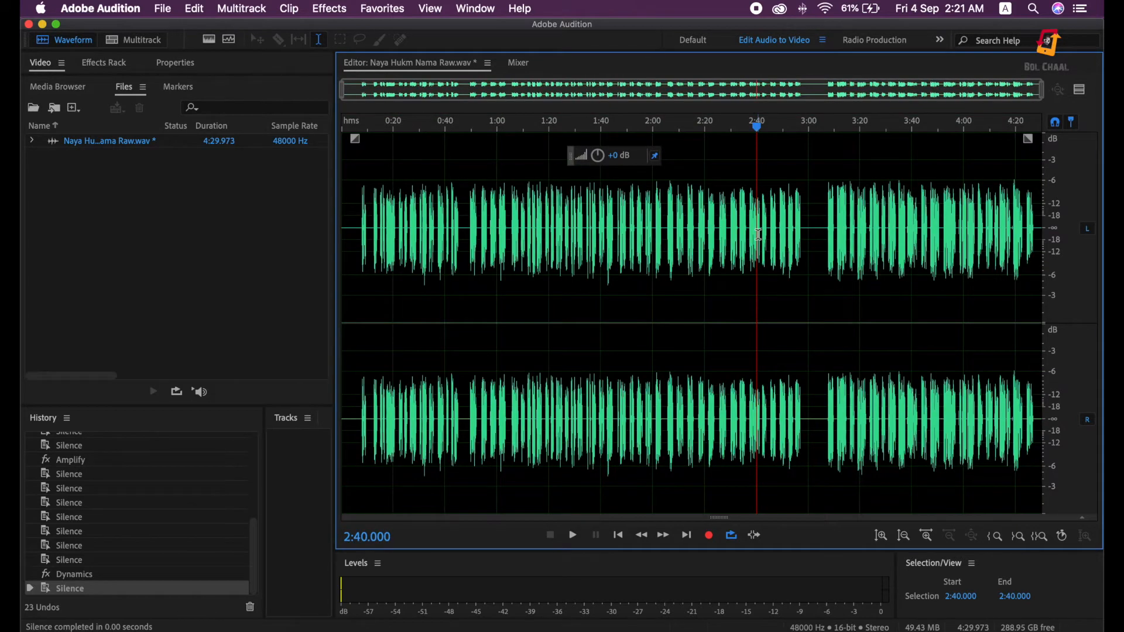
click(361, 230)
scroll(438, 124, up, 3)
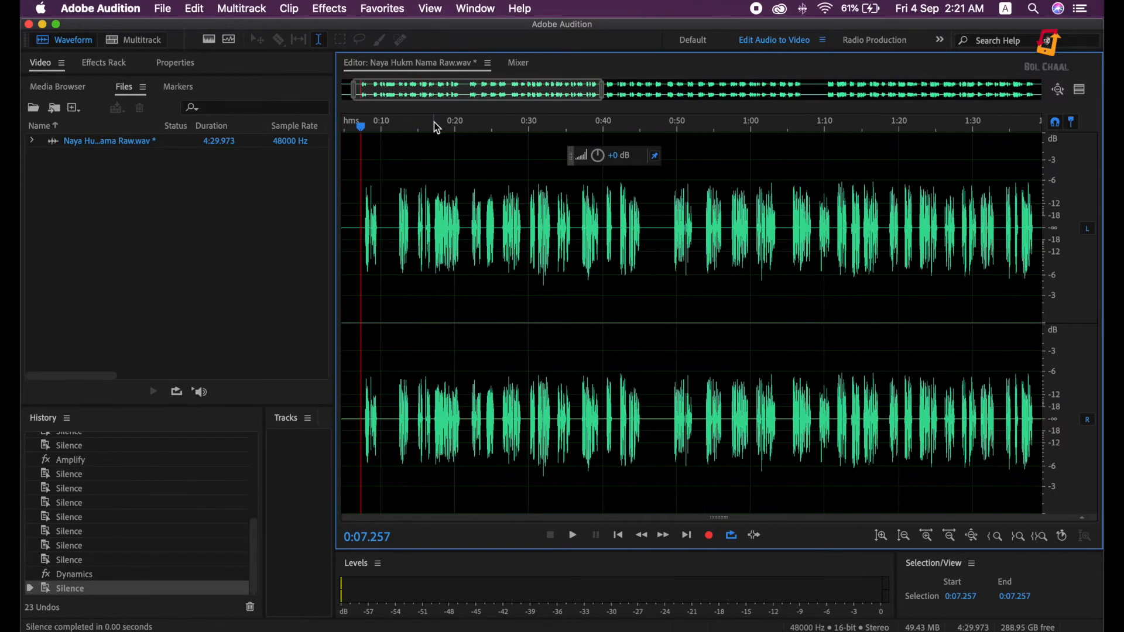
drag(464, 90, 448, 91)
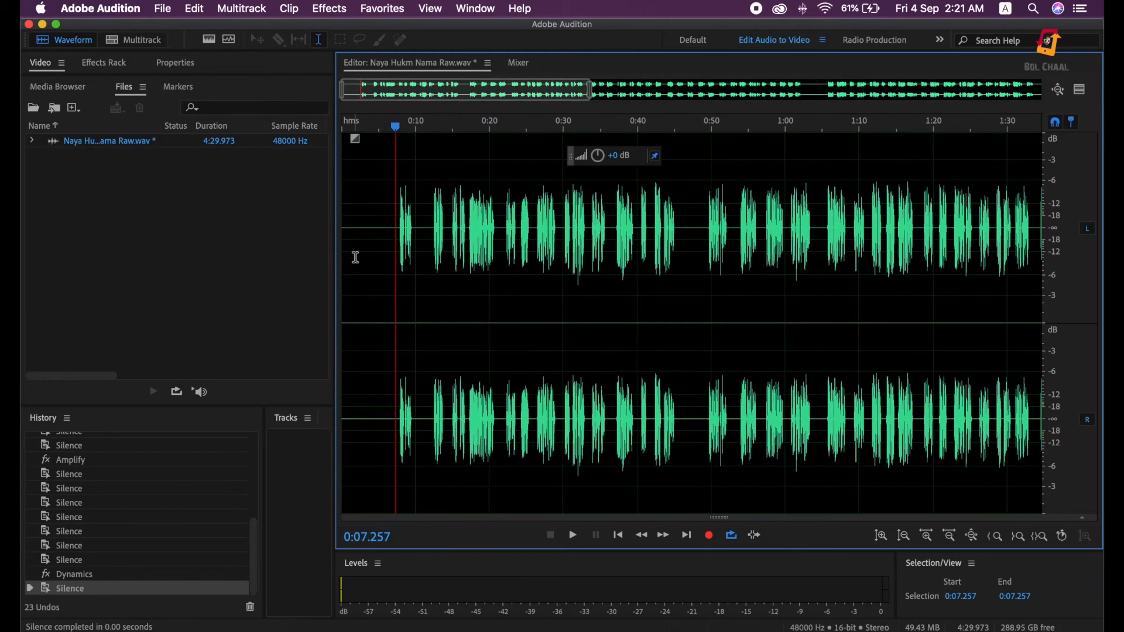
scroll(355, 257, up, 3)
scroll(356, 257, up, 2)
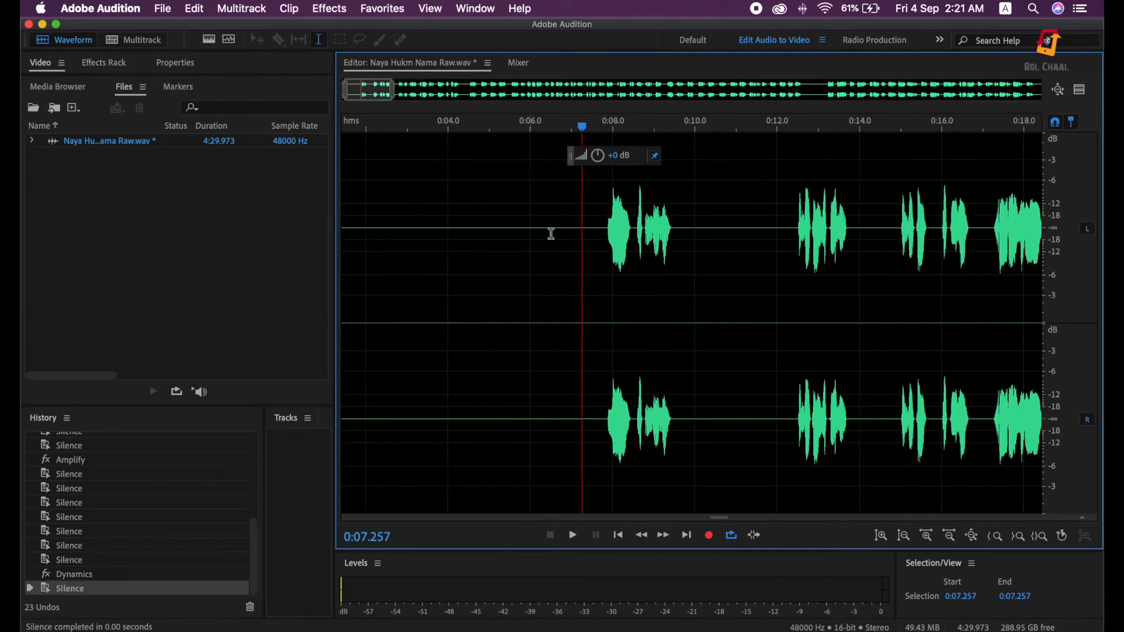
drag(602, 233, 257, 260)
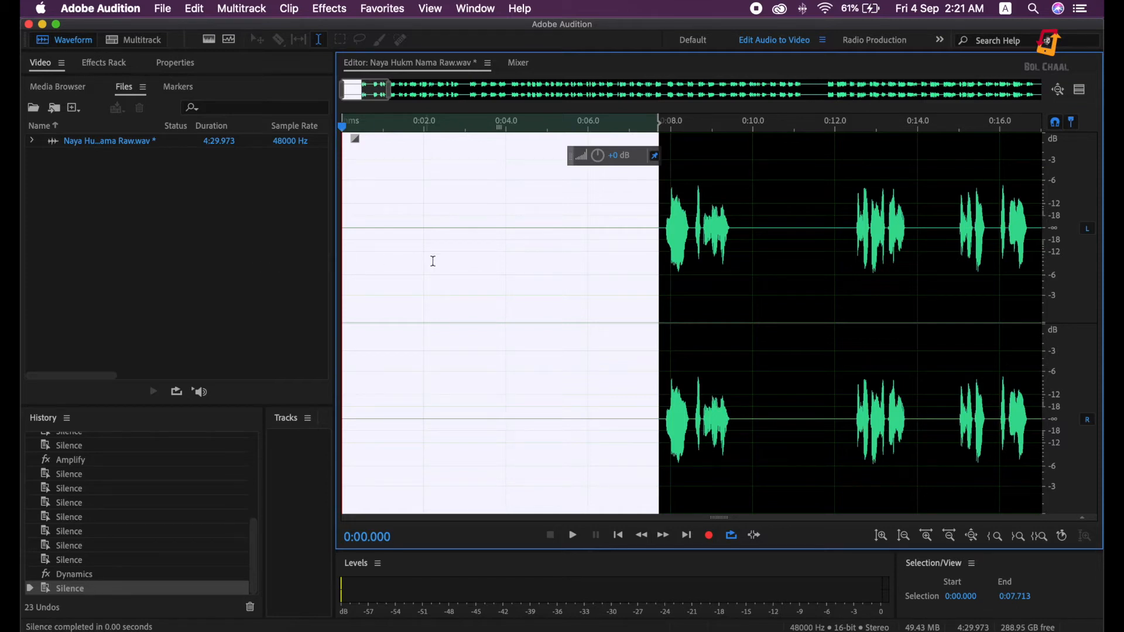
click(459, 271)
scroll(460, 273, down, 3)
scroll(459, 271, down, 3)
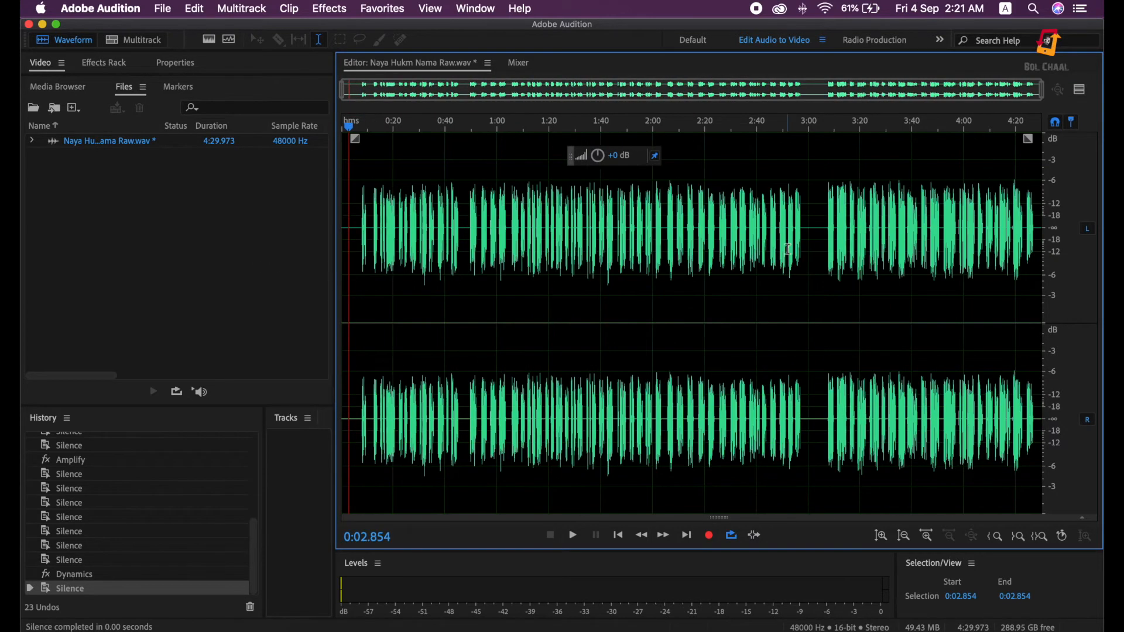
Step: Check the long pause at about 3:04 and the opening silence before the first phrase for leftover noise
click(819, 245)
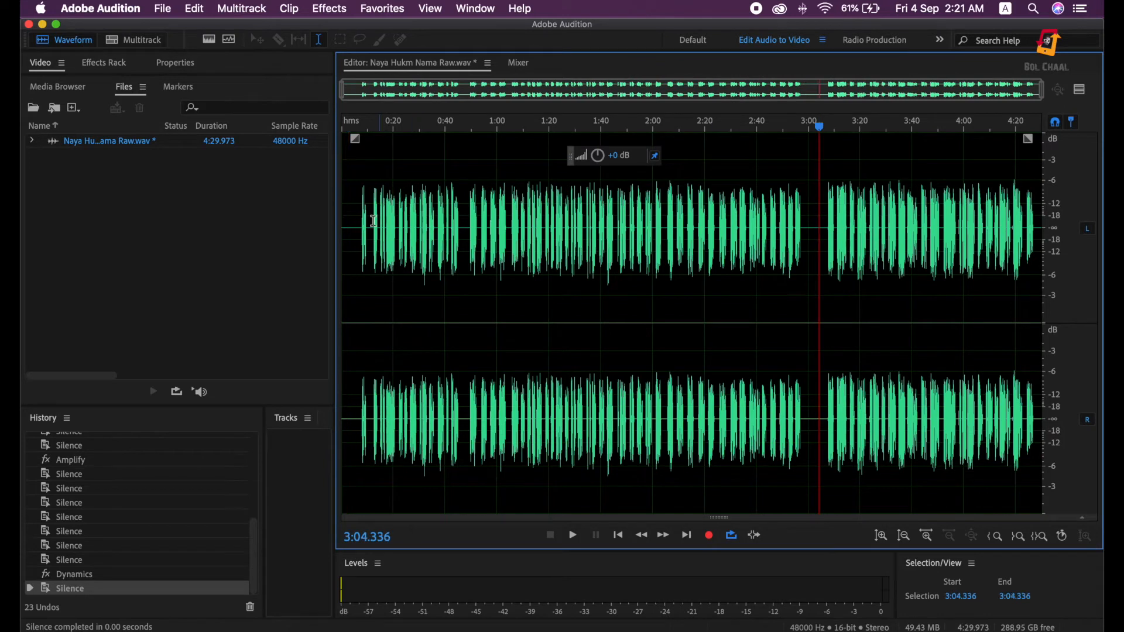
drag(356, 239, 175, 233)
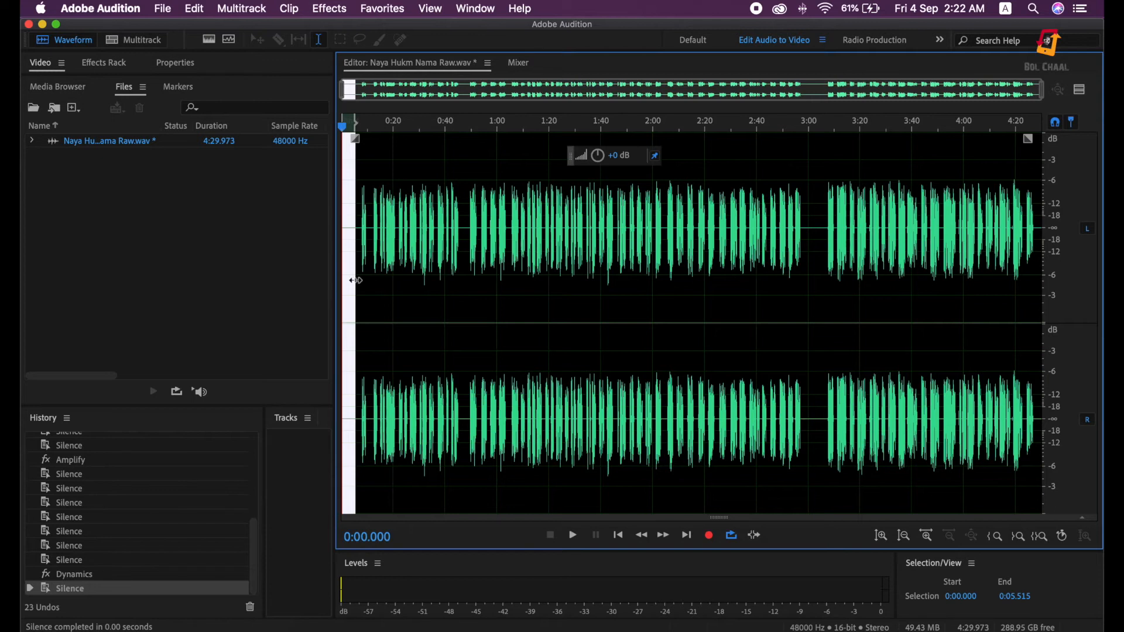
scroll(354, 282, up, 5)
drag(403, 85, 393, 86)
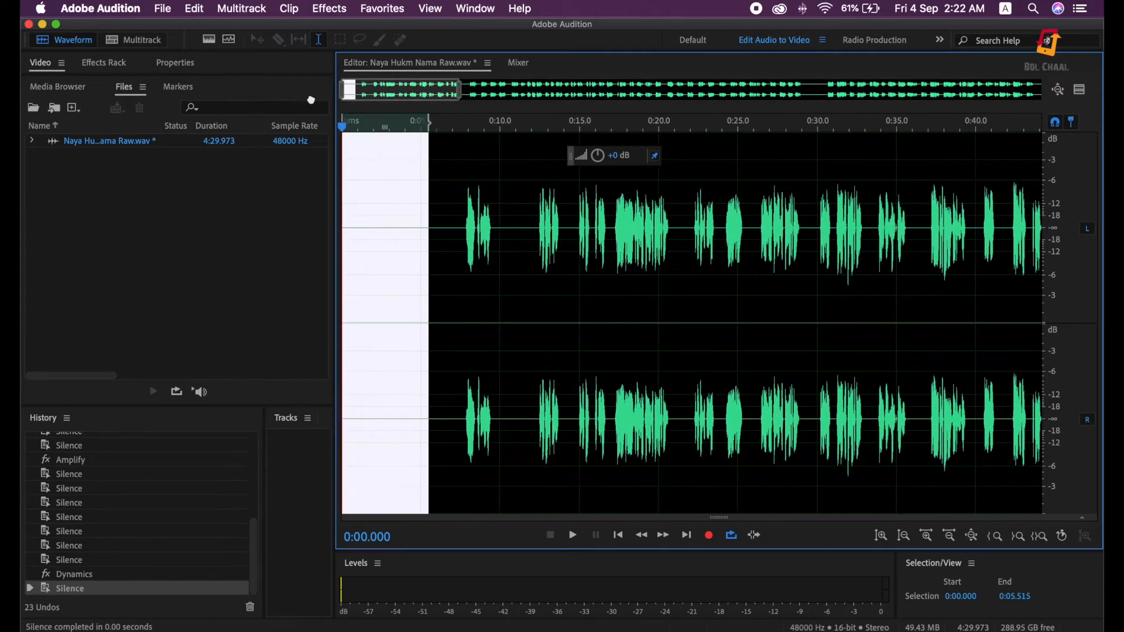
click(401, 237)
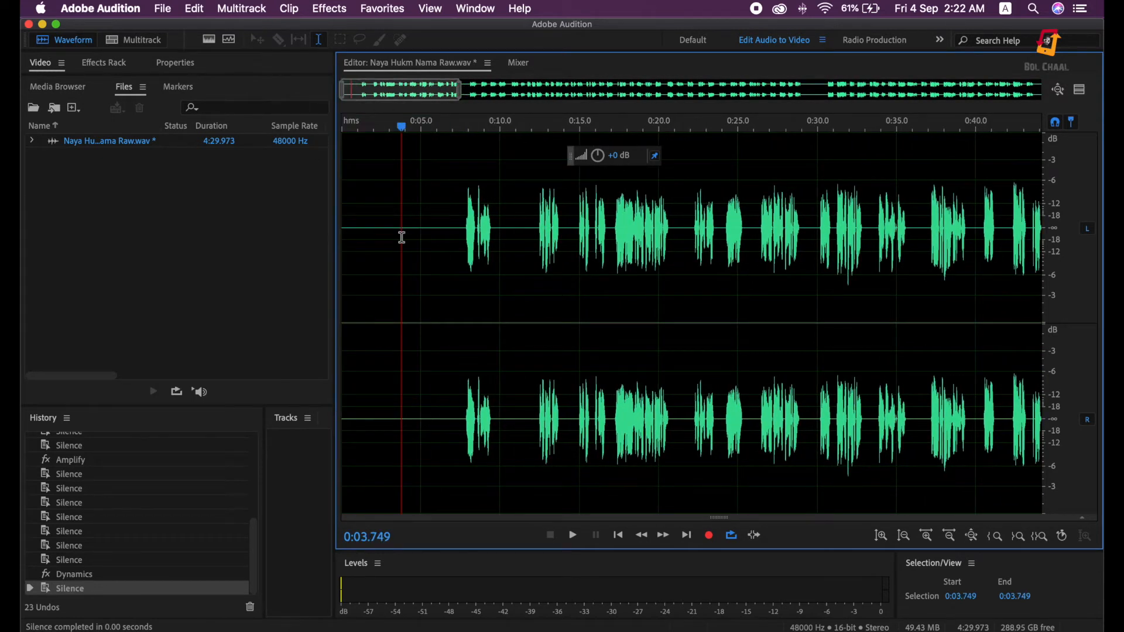
click(457, 239)
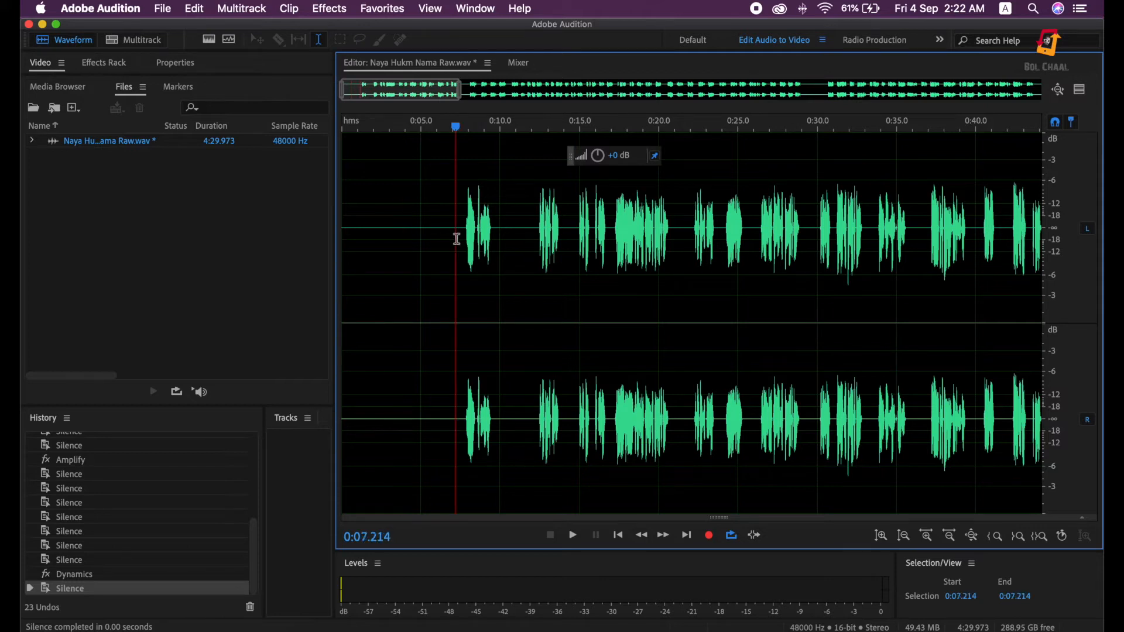
Step: Delete the opening silence before the first phrase, from 0:00.000 to 0:07.236
scroll(457, 239, down, 1)
drag(457, 239, 238, 254)
click(420, 251)
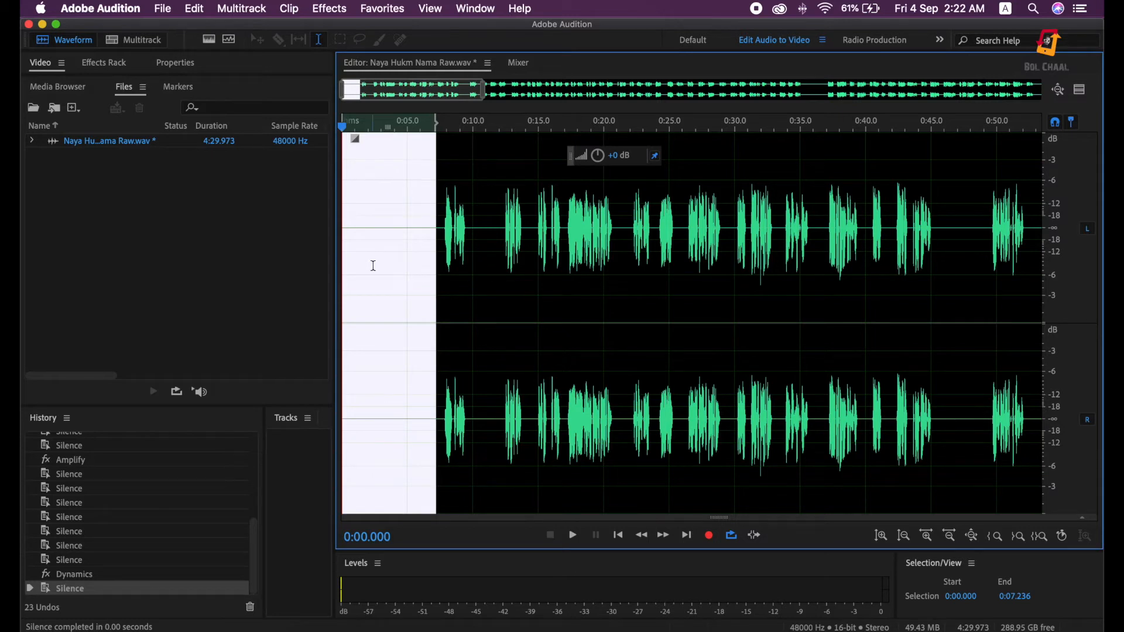
key(Delete)
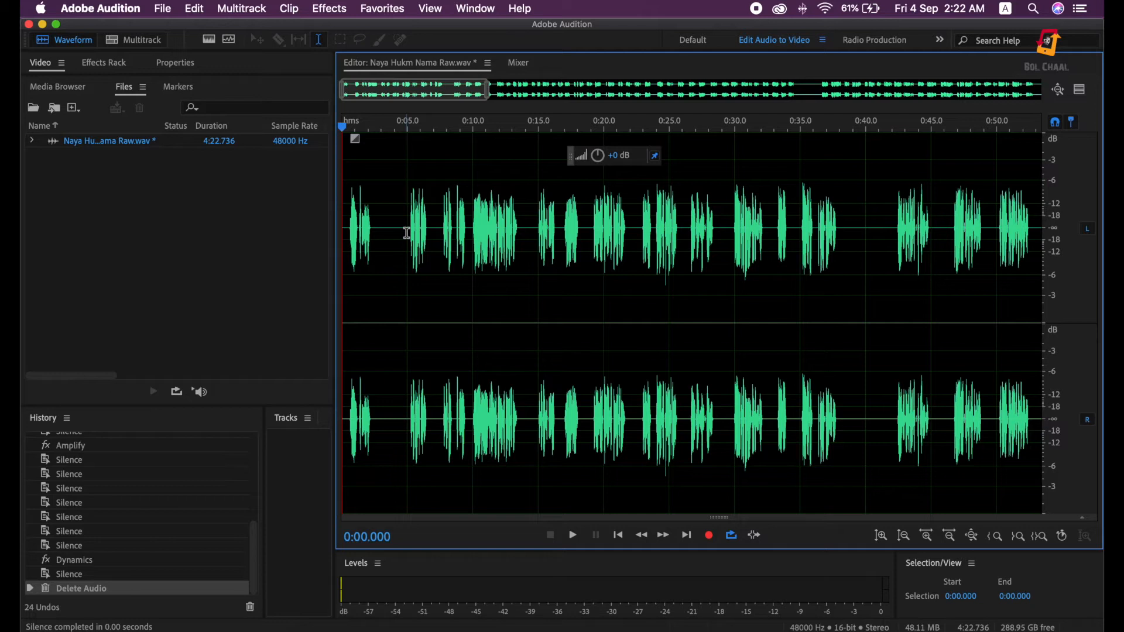
Step: Examine the waveform across the whole recording for consistent levels and remaining pauses
scroll(407, 233, down, 3)
scroll(406, 233, up, 5)
drag(403, 91, 407, 92)
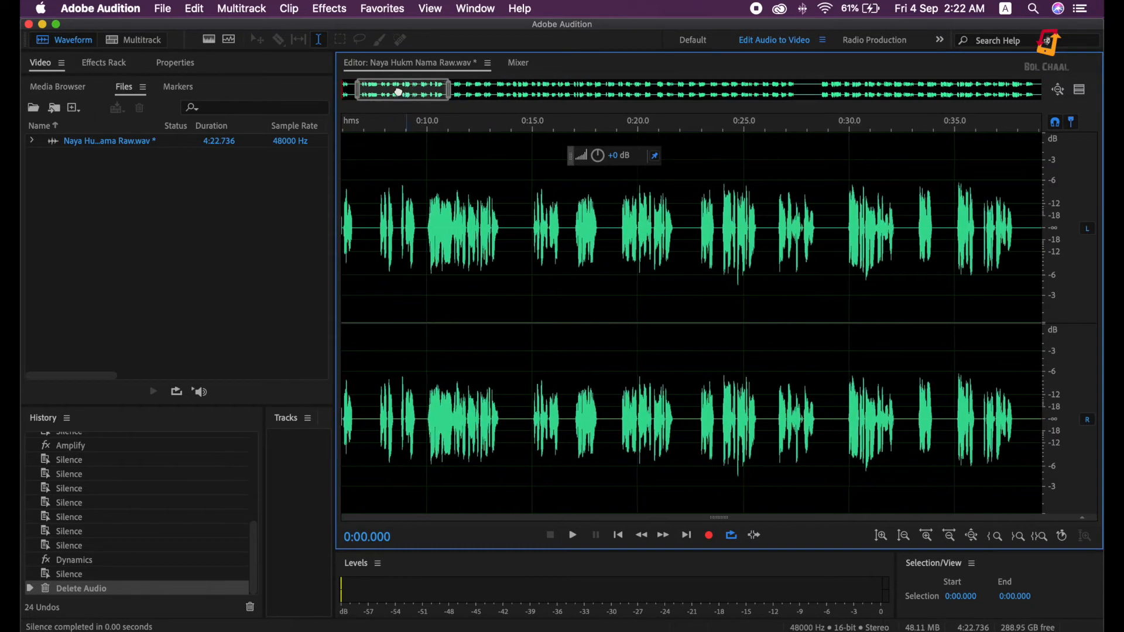
scroll(432, 313, down, 6)
scroll(1071, 276, down, 2)
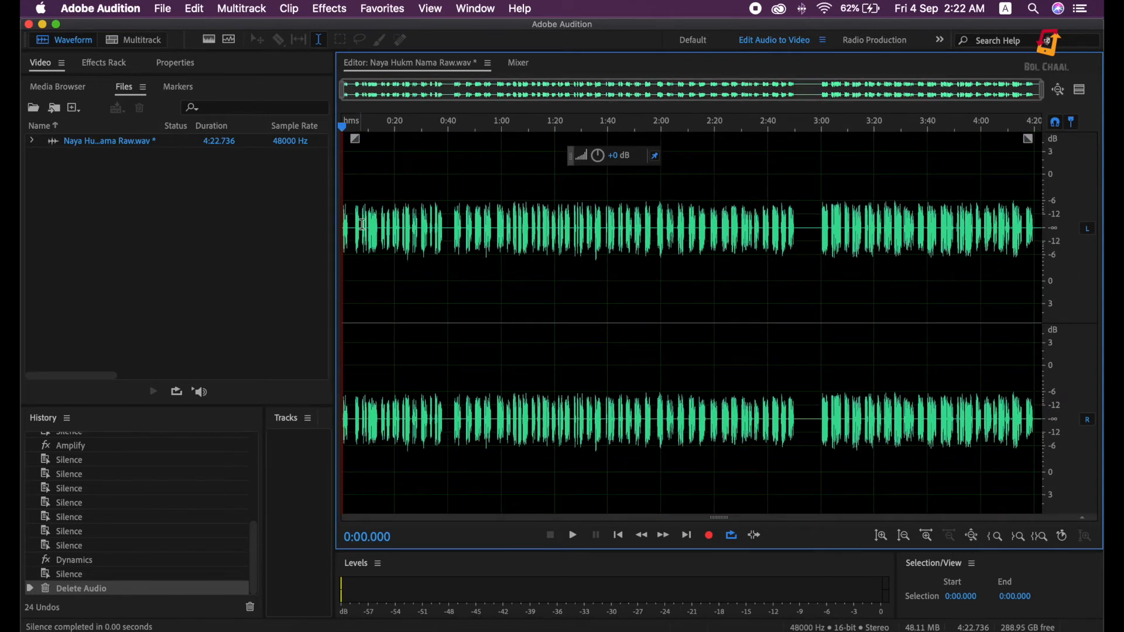
drag(344, 174, 1081, 252)
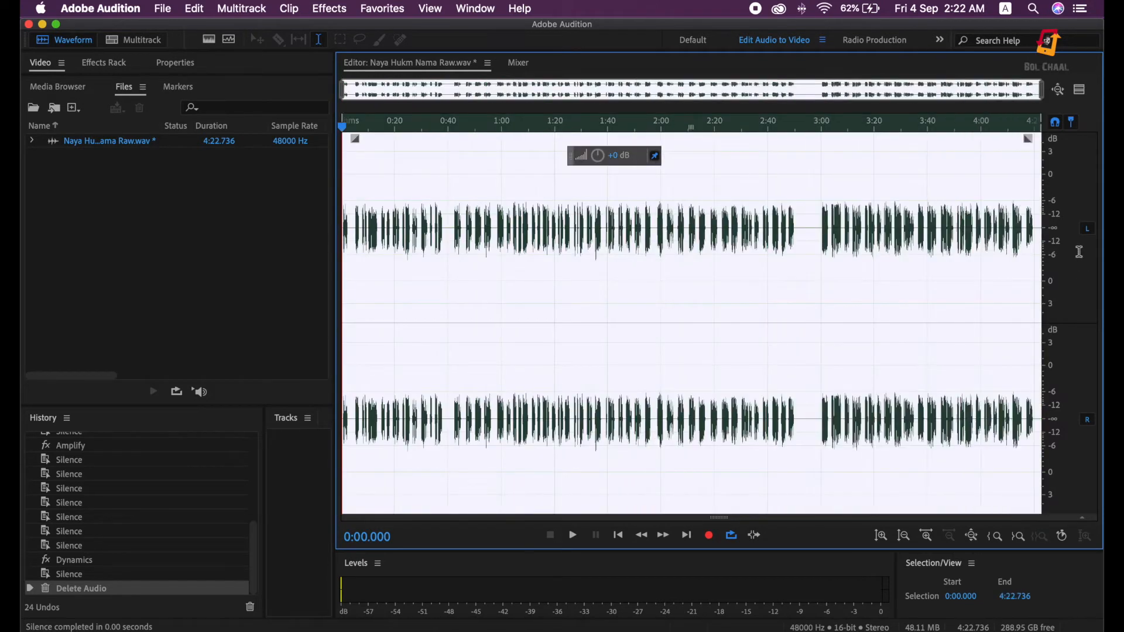
click(443, 269)
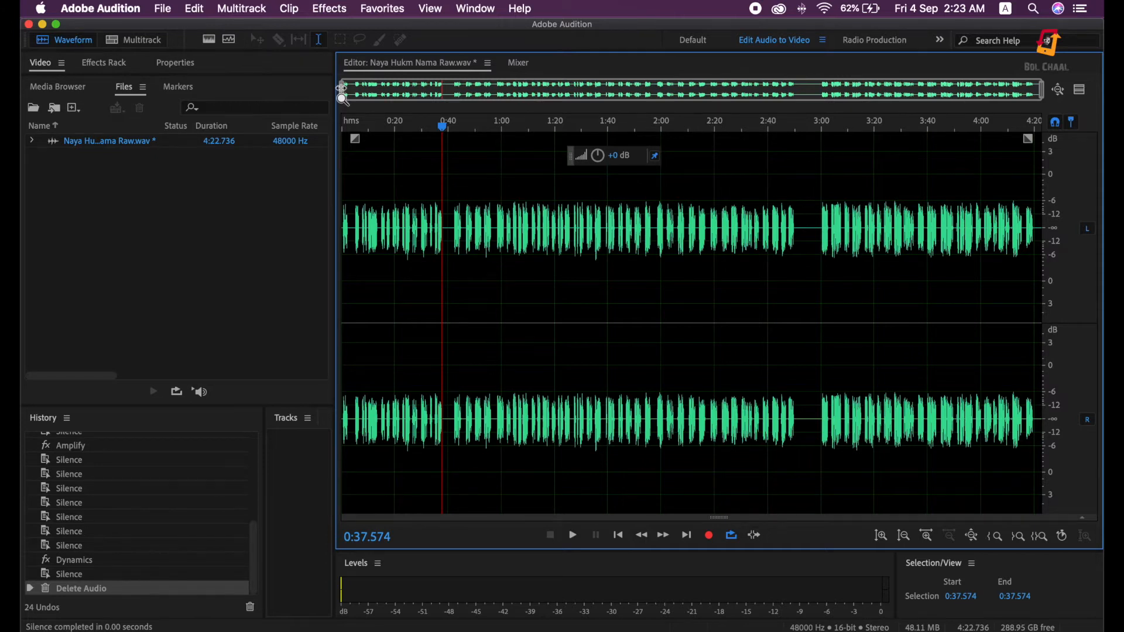
mouse_move(344, 91)
mouse_down()
mouse_move(985, 91)
mouse_move(322, 91)
mouse_up()
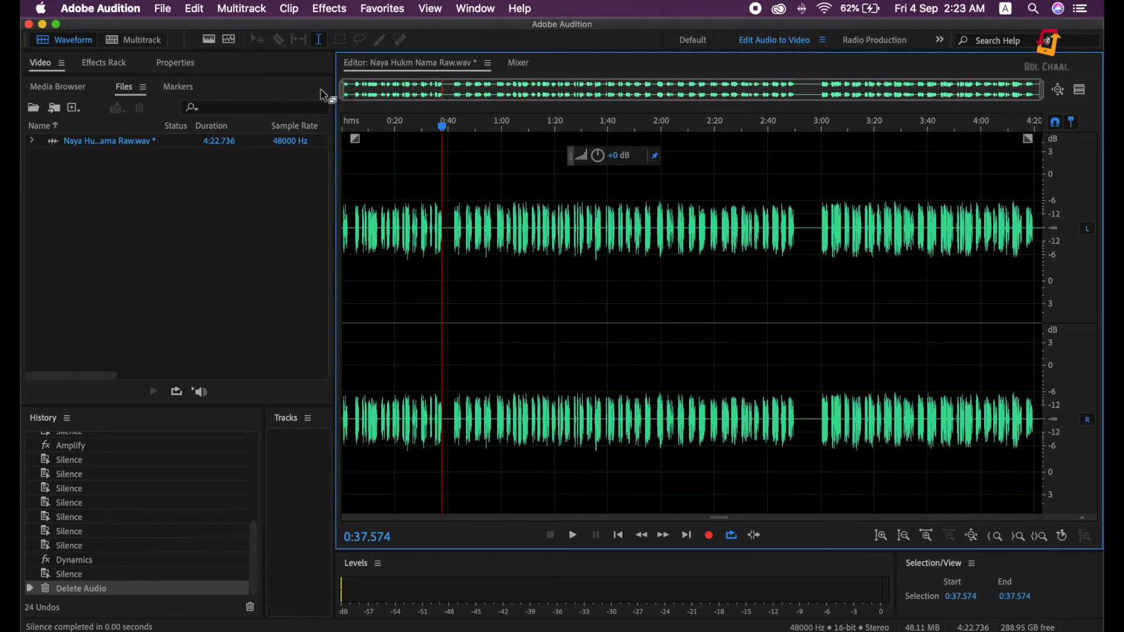
drag(344, 92, 314, 94)
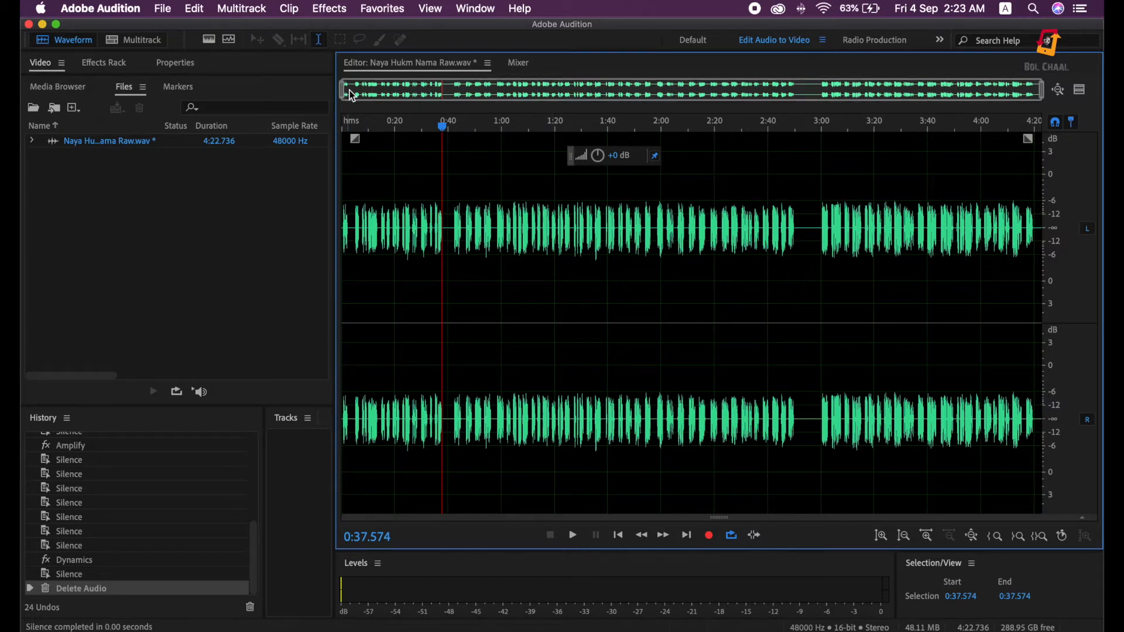
Step: Try deleting the pause between the first and second phrases from 0:02.367 to 0:05.148, and undo the deletion
drag(334, 91, 651, 93)
drag(845, 91, 469, 89)
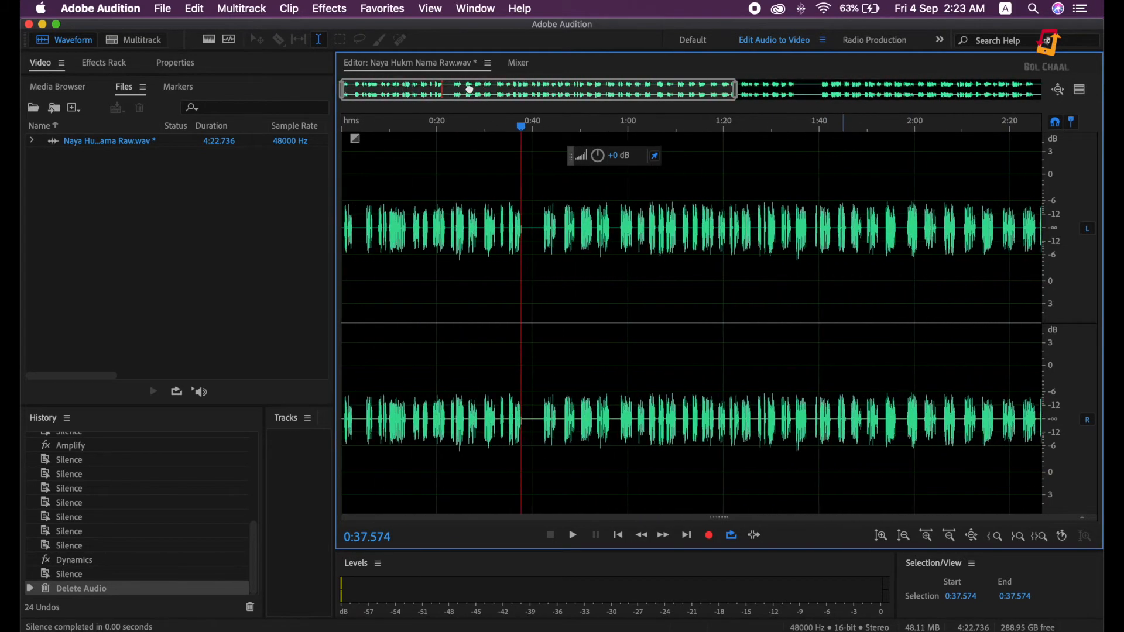
drag(734, 91, 474, 92)
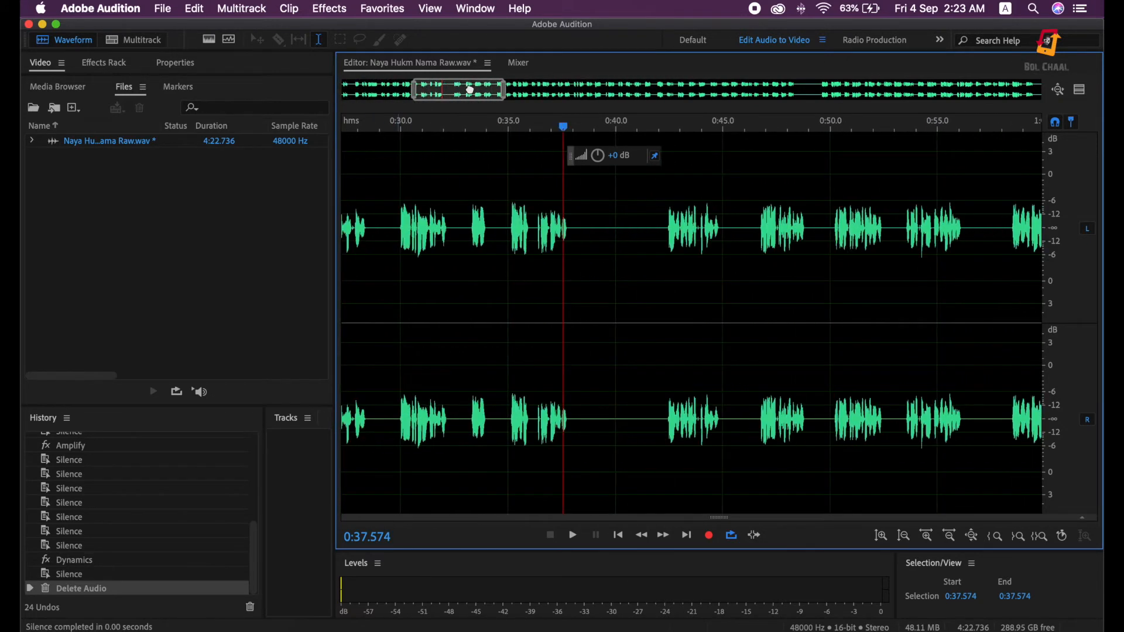
drag(504, 91, 375, 91)
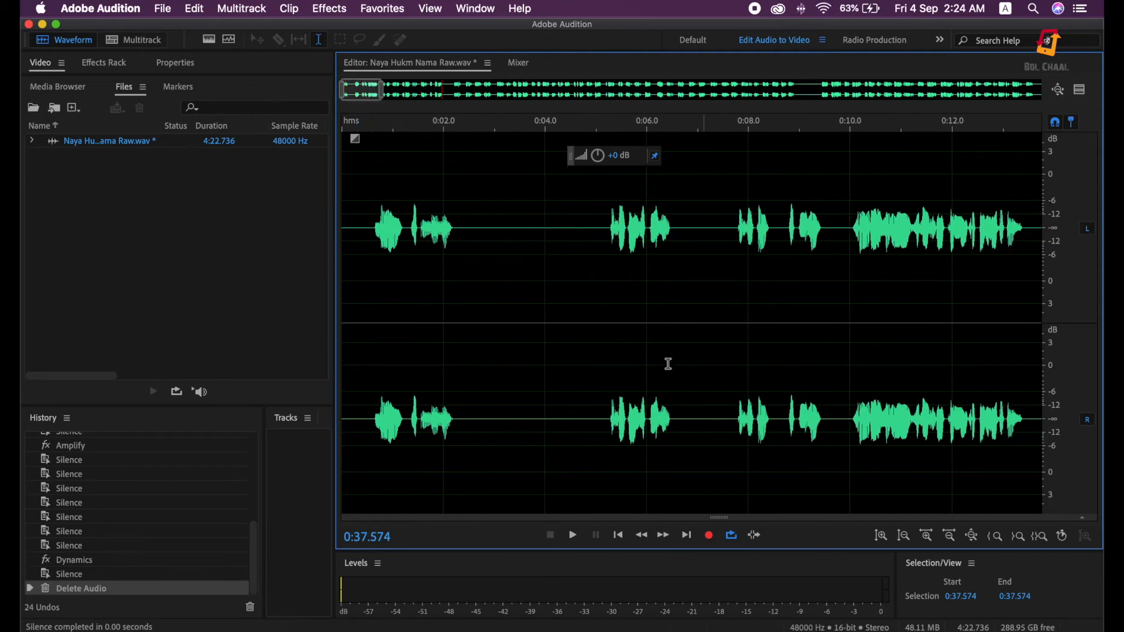
drag(604, 237, 463, 250)
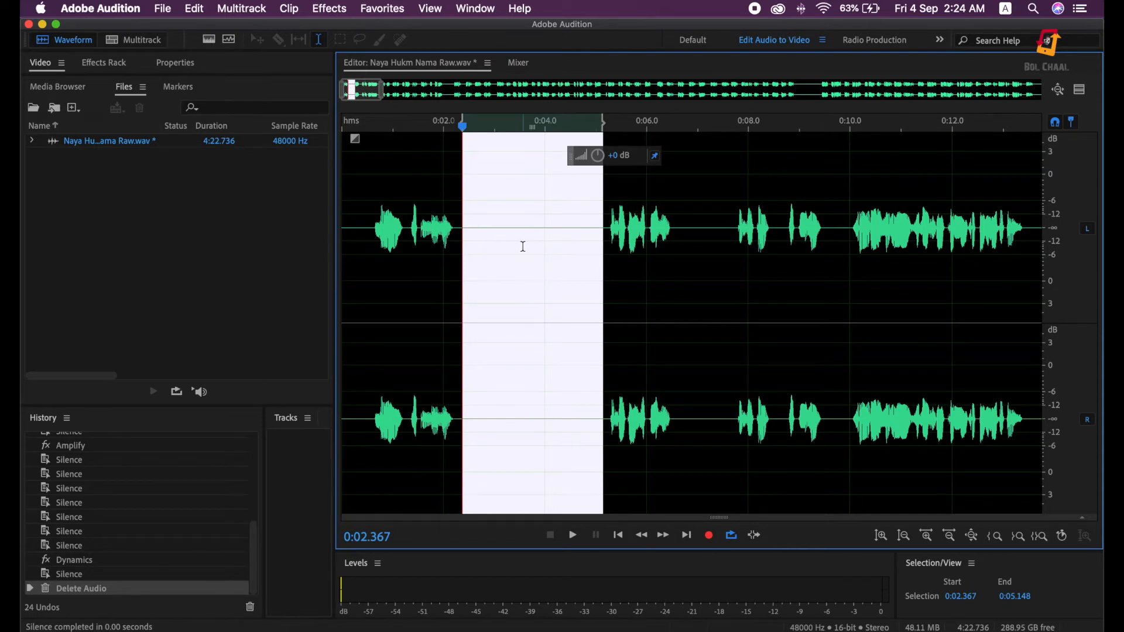
key(Delete)
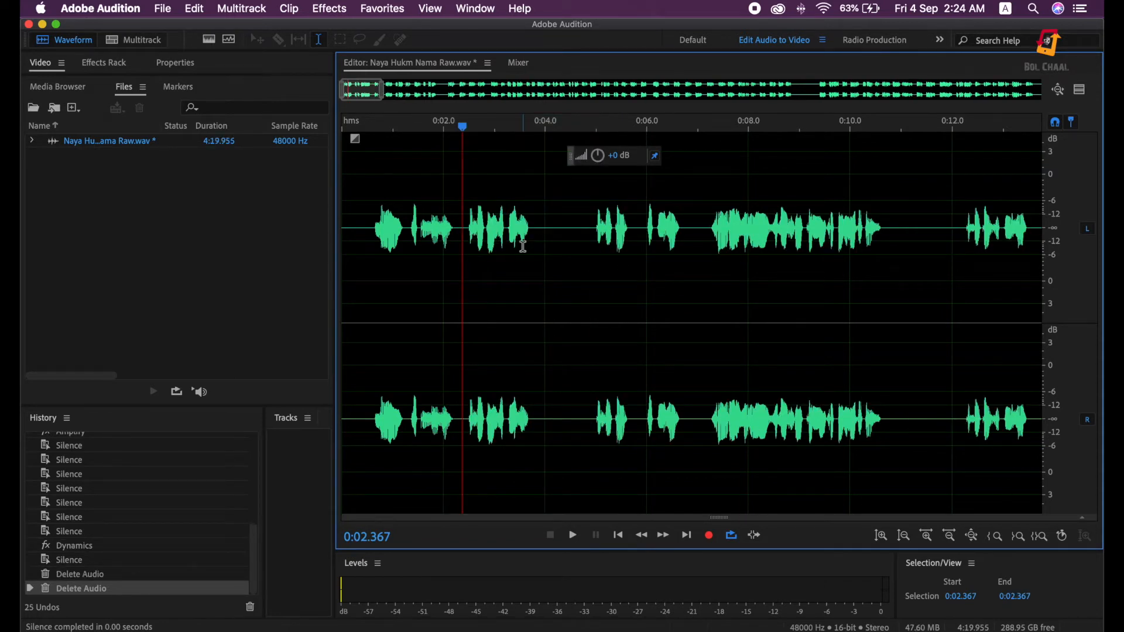
click(193, 9)
click(219, 27)
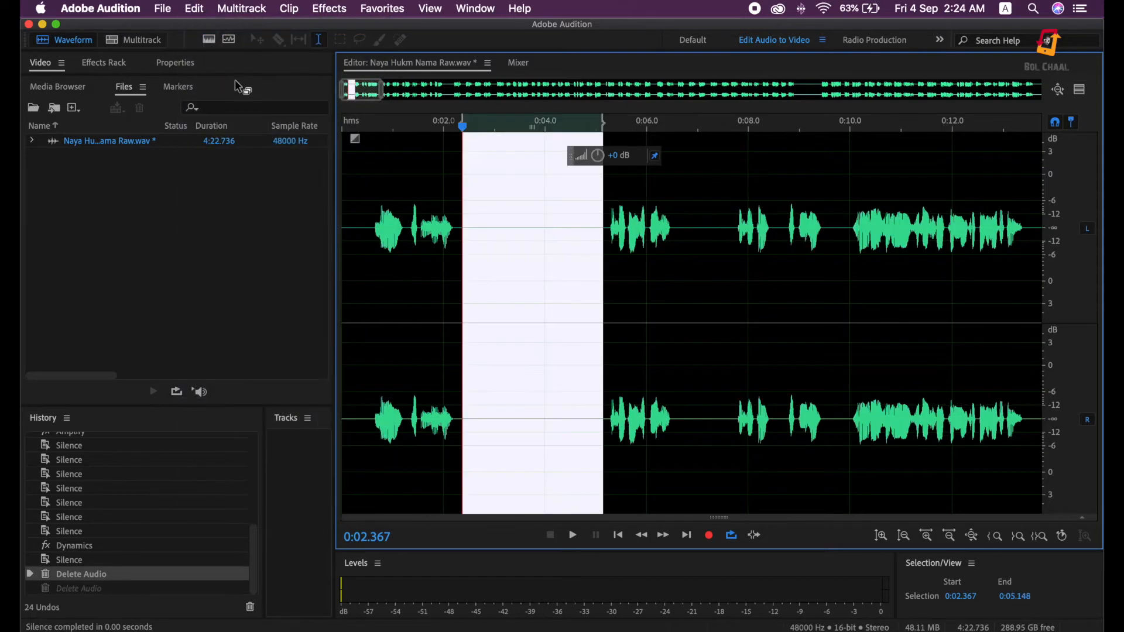
Step: Play the recording from the start through the second phrase to judge the length of the pause between them
click(355, 243)
click(344, 248)
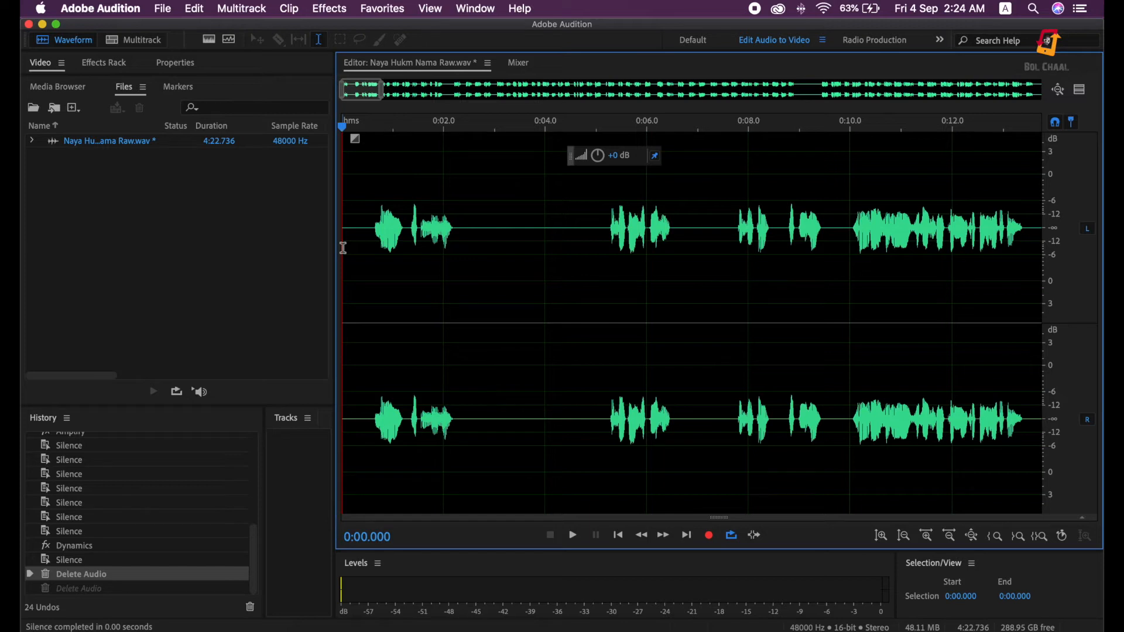
key(space)
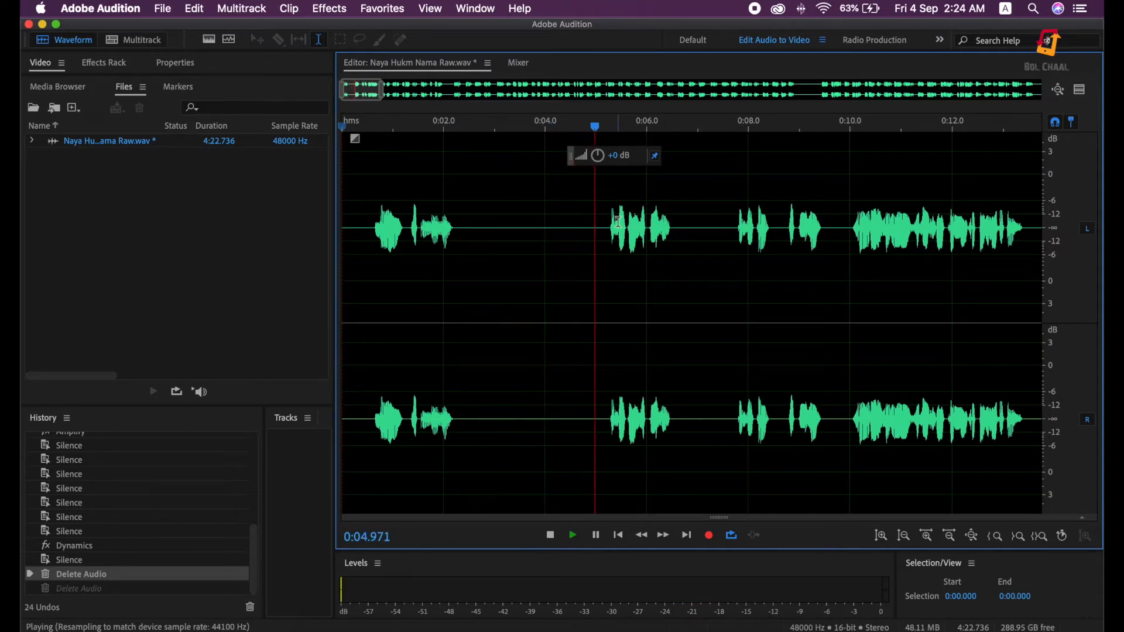
key(space)
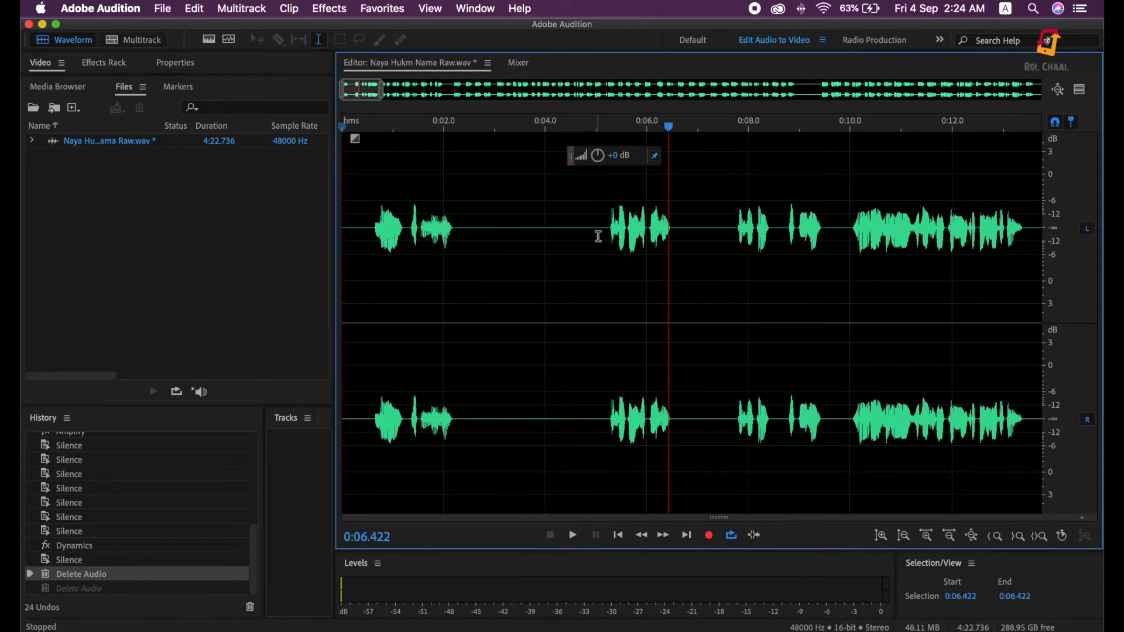
Step: Try deleting the pause between the first two phrases from 0:02.337 to 0:04.733, listen to it, and undo the deletion
drag(603, 241, 461, 269)
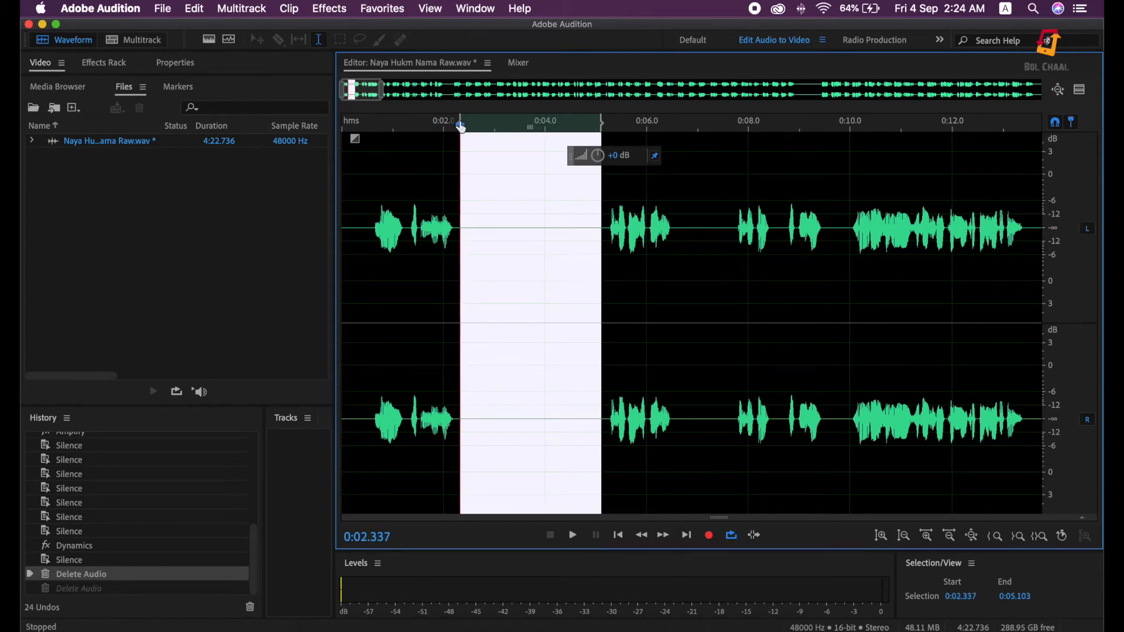
scroll(559, 290, right, 1)
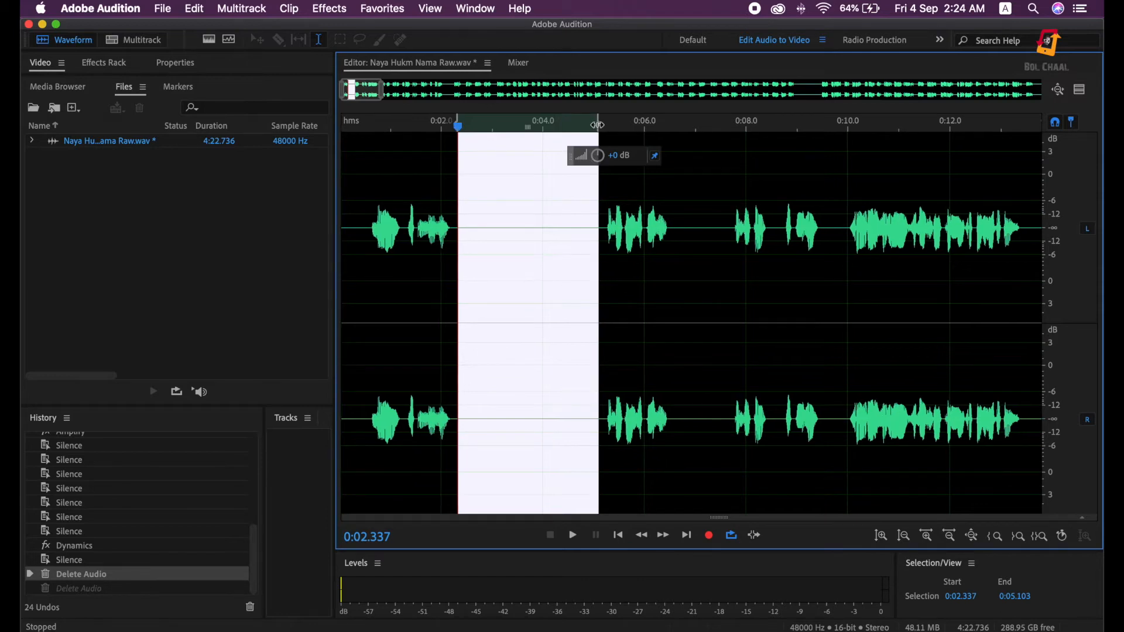
drag(599, 125, 580, 126)
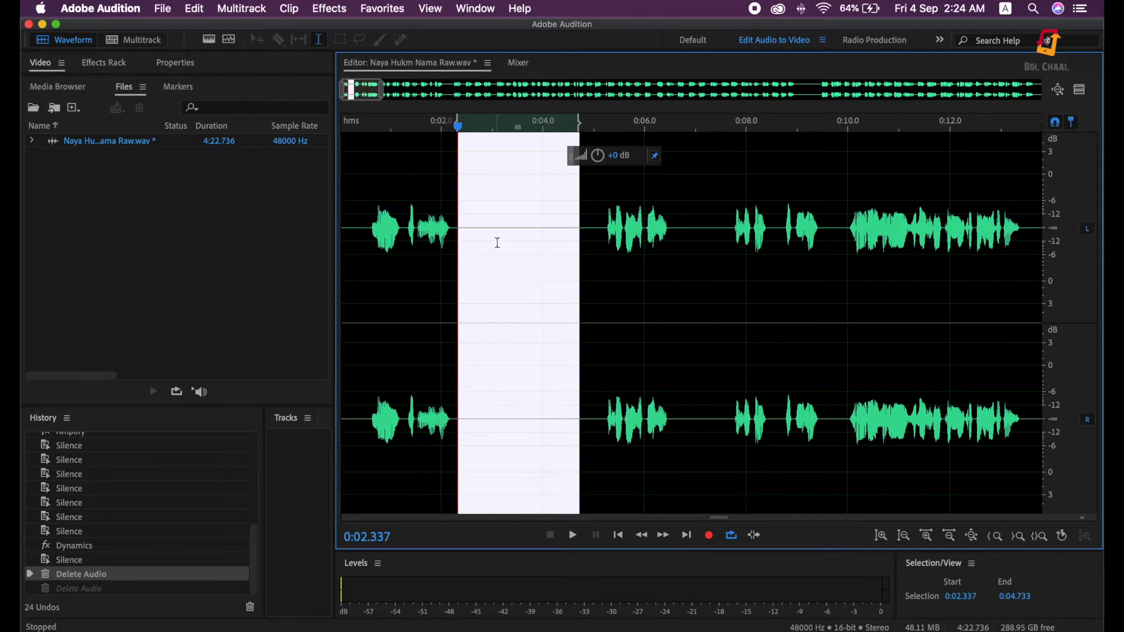
key(Delete)
click(367, 251)
key(space)
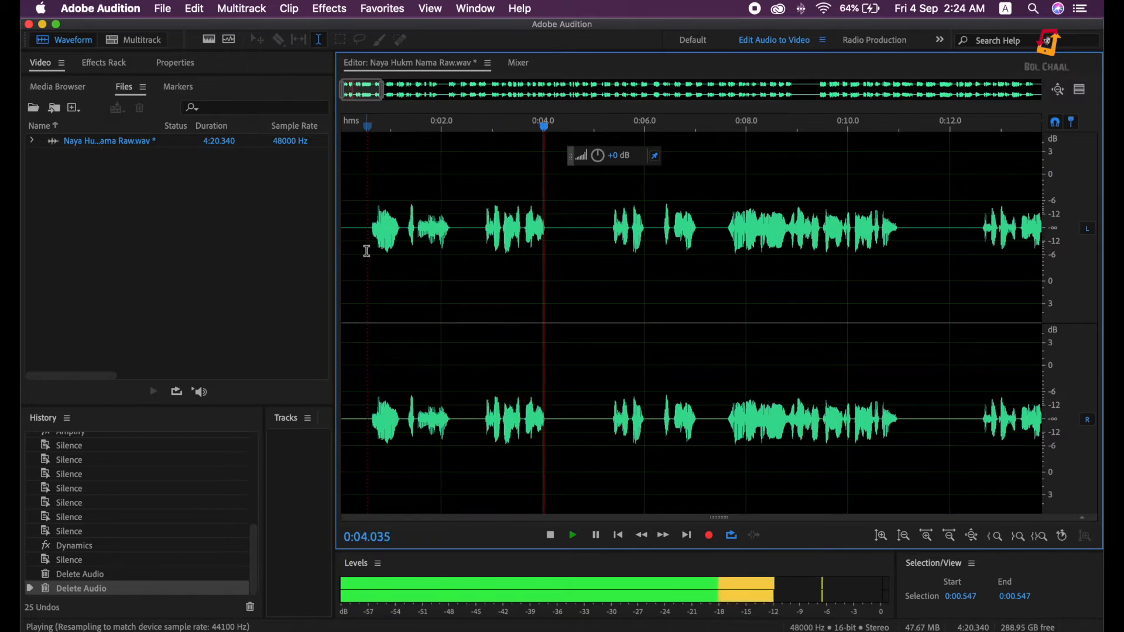
key(space)
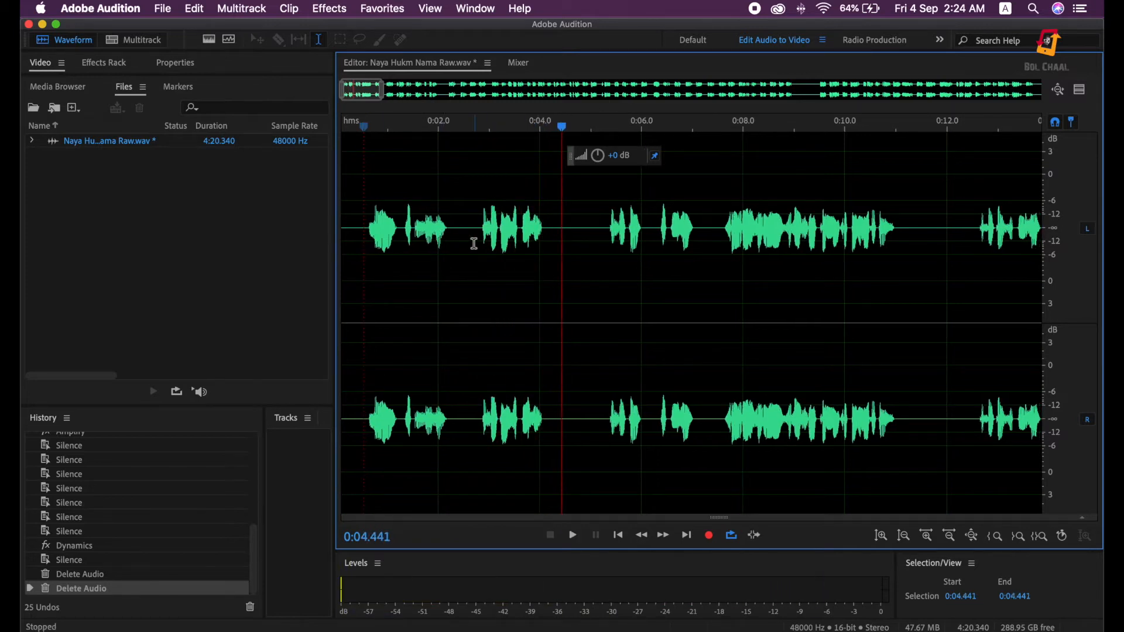
click(198, 9)
click(218, 28)
Step: Delete the part of the first pause from 0:02.337 to 0:04.408 and play back the opening phrases
drag(577, 122, 561, 121)
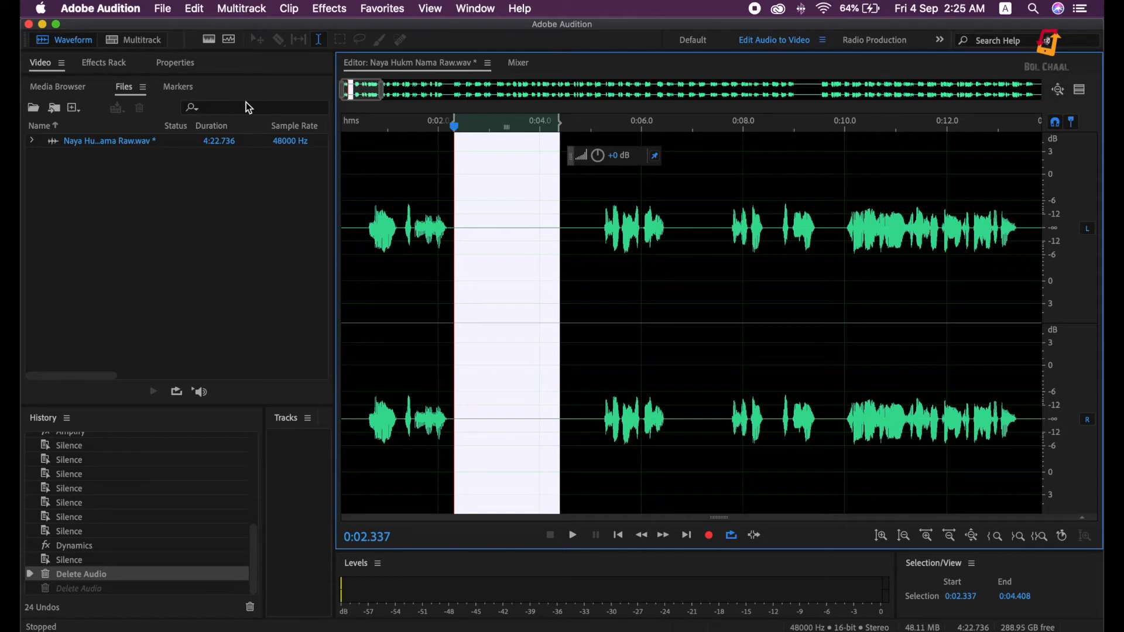
key(Delete)
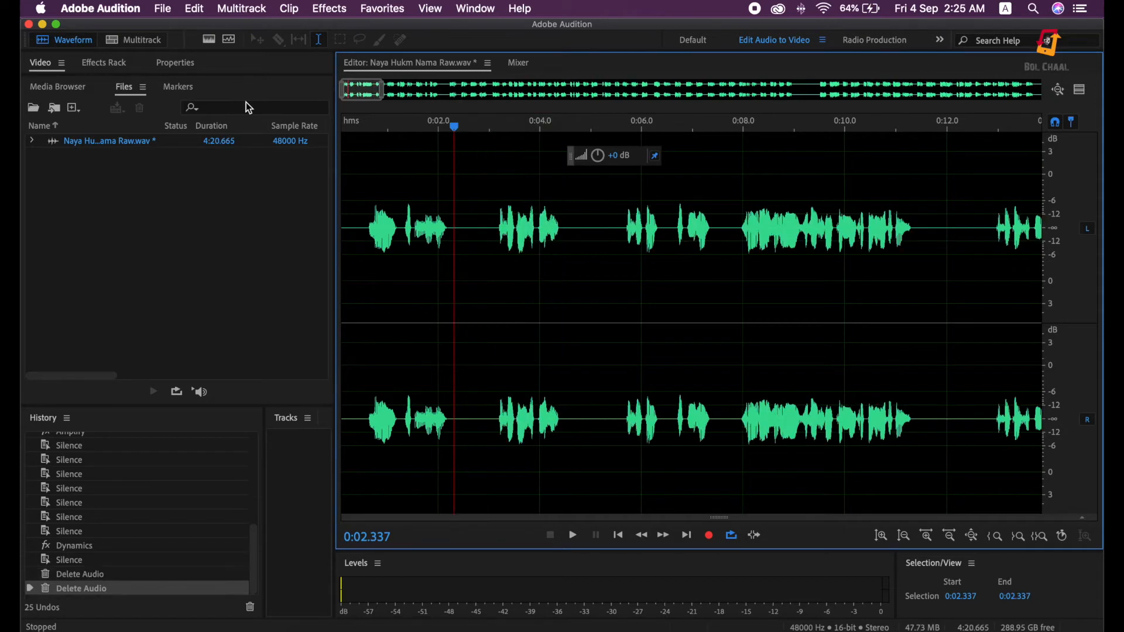
click(362, 240)
key(space)
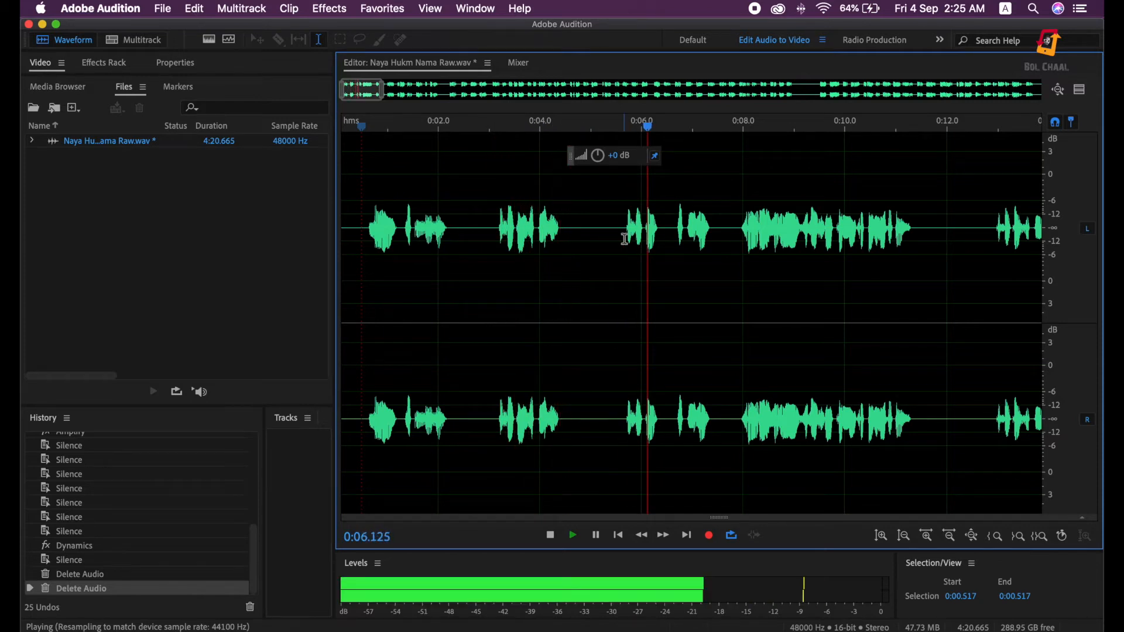
Step: Stop playback and delete about 0.5 s of the pause between the second and third phrases, starting at 0:04.886
scroll(624, 240, down, 2)
key(space)
drag(567, 240, 544, 242)
key(Delete)
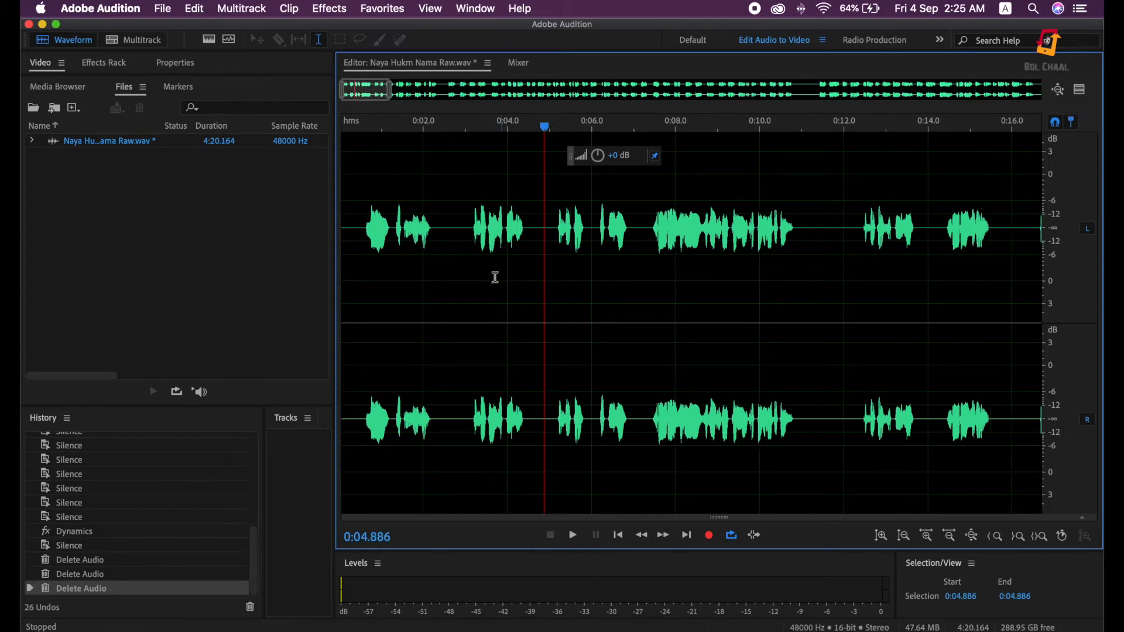
Step: Play the trimmed recording from 0:02.953 and again from 0:16.496 to check the pacing of the pauses
click(472, 272)
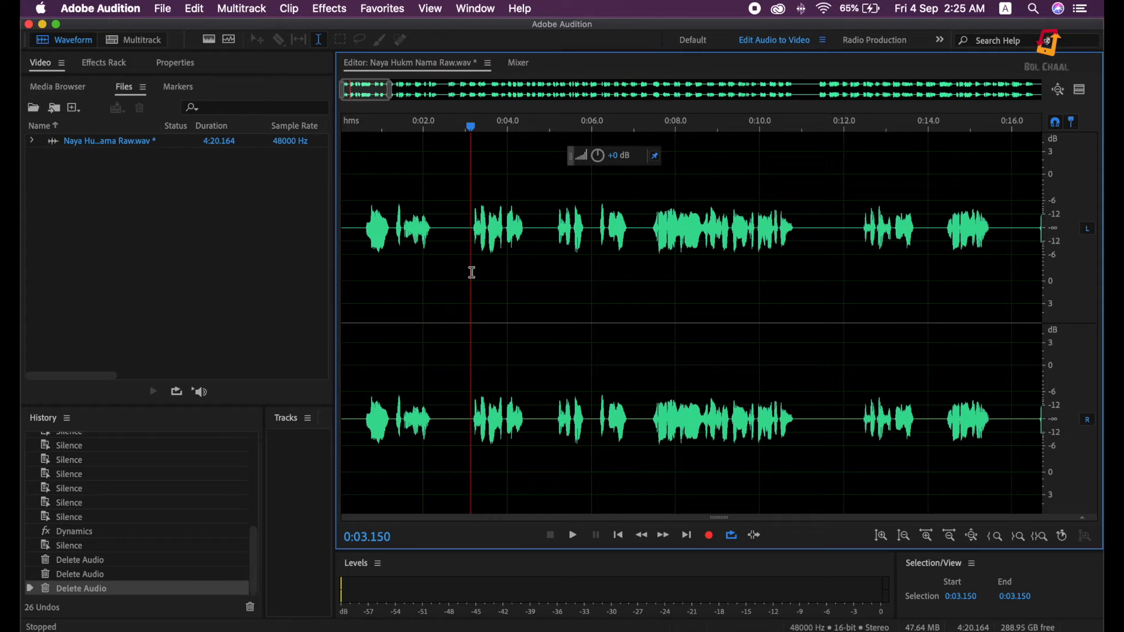
click(463, 273)
key(space)
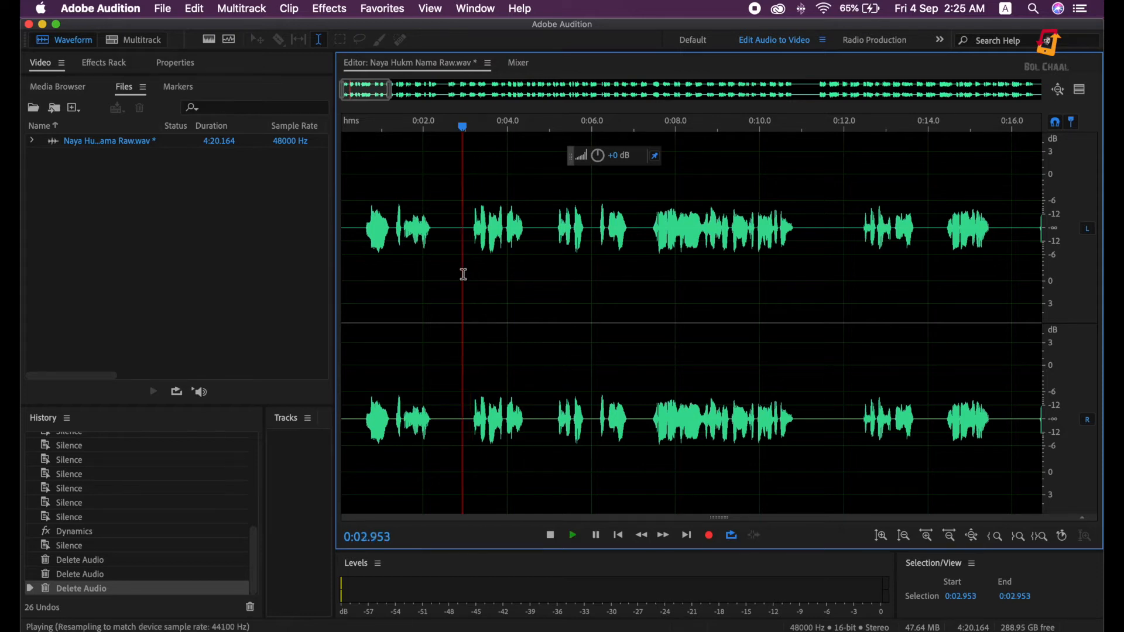
scroll(464, 274, down, 1)
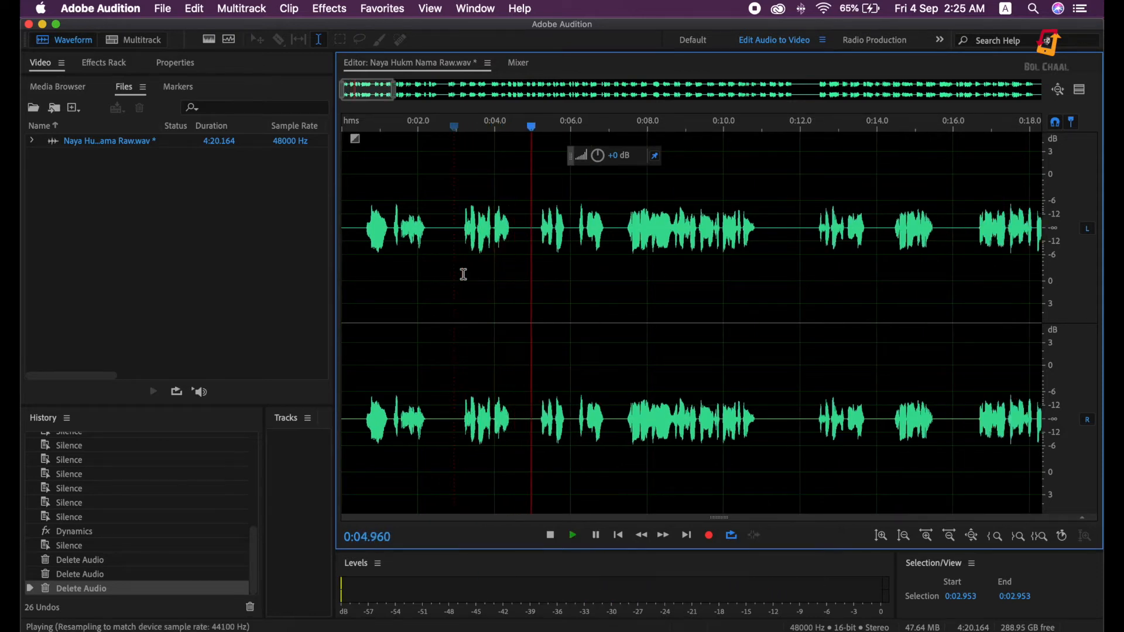
scroll(524, 278, down, 1)
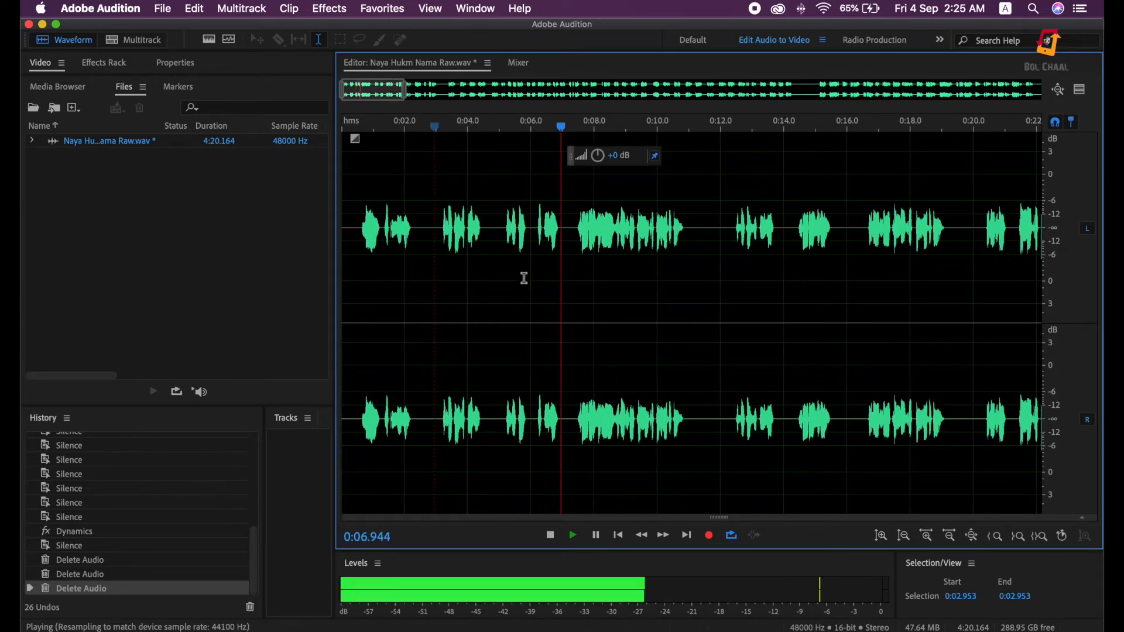
scroll(524, 278, down, 1)
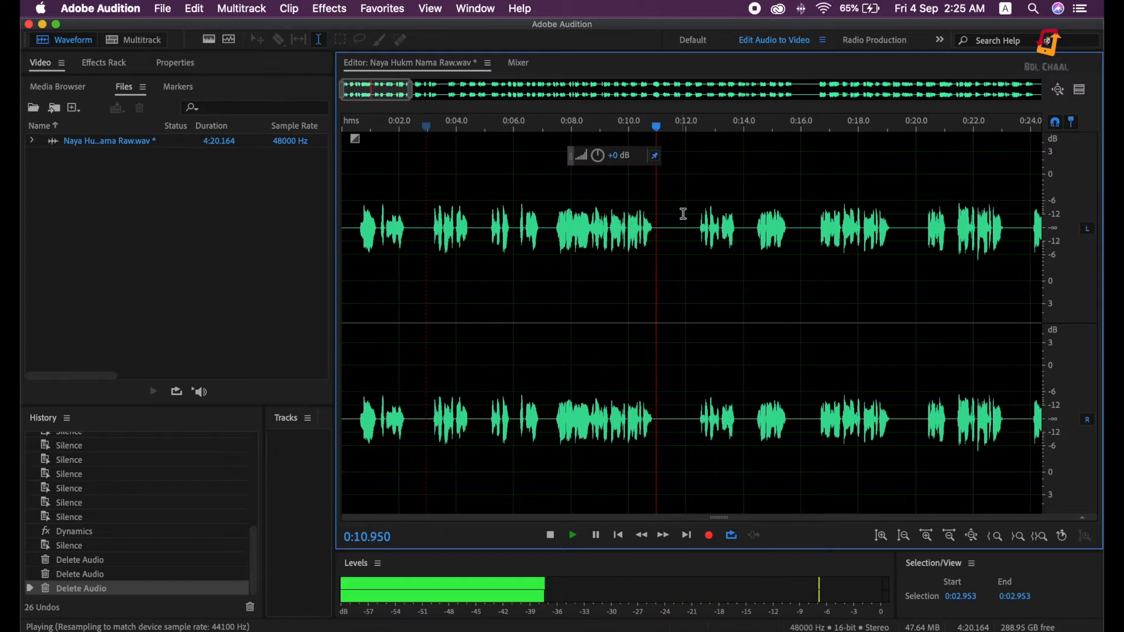
scroll(684, 214, down, 3)
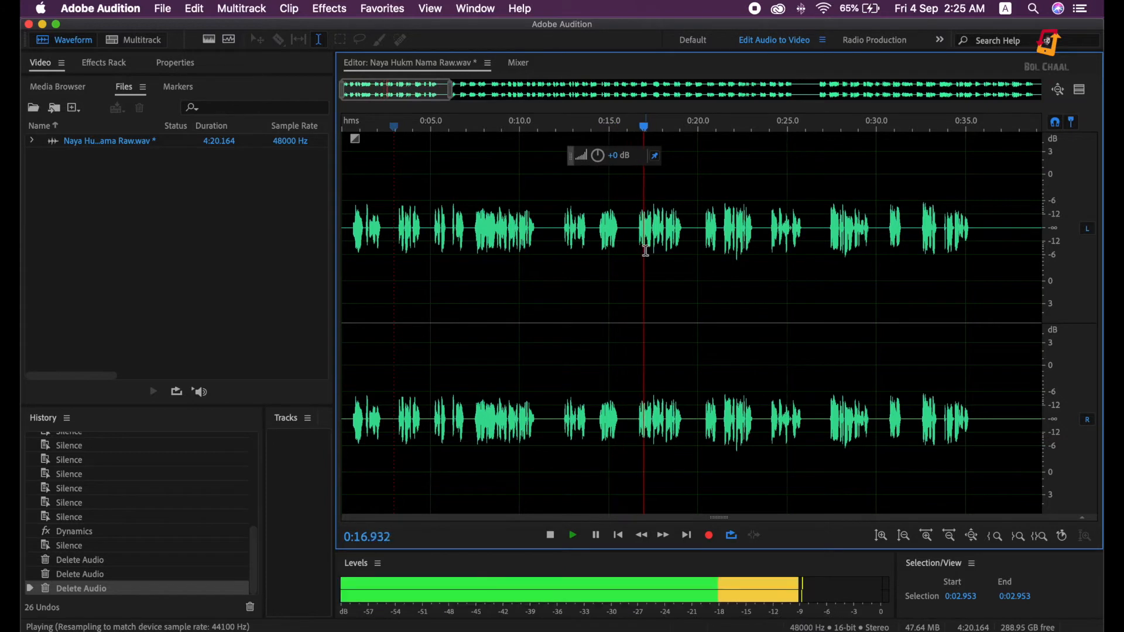
scroll(646, 250, down, 1)
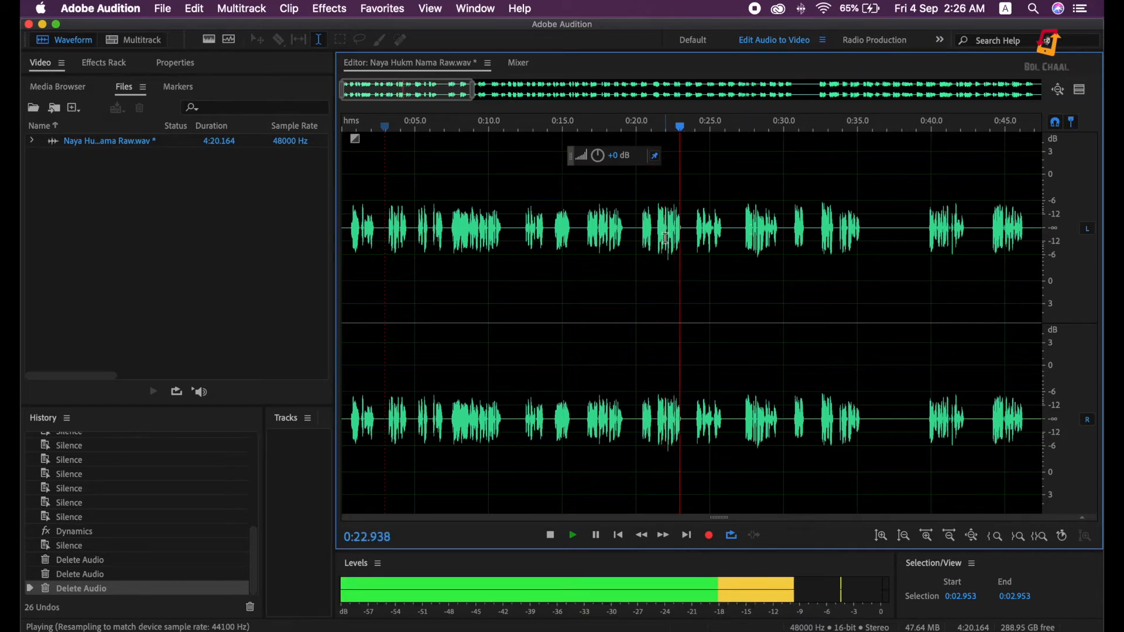
key(space)
click(586, 234)
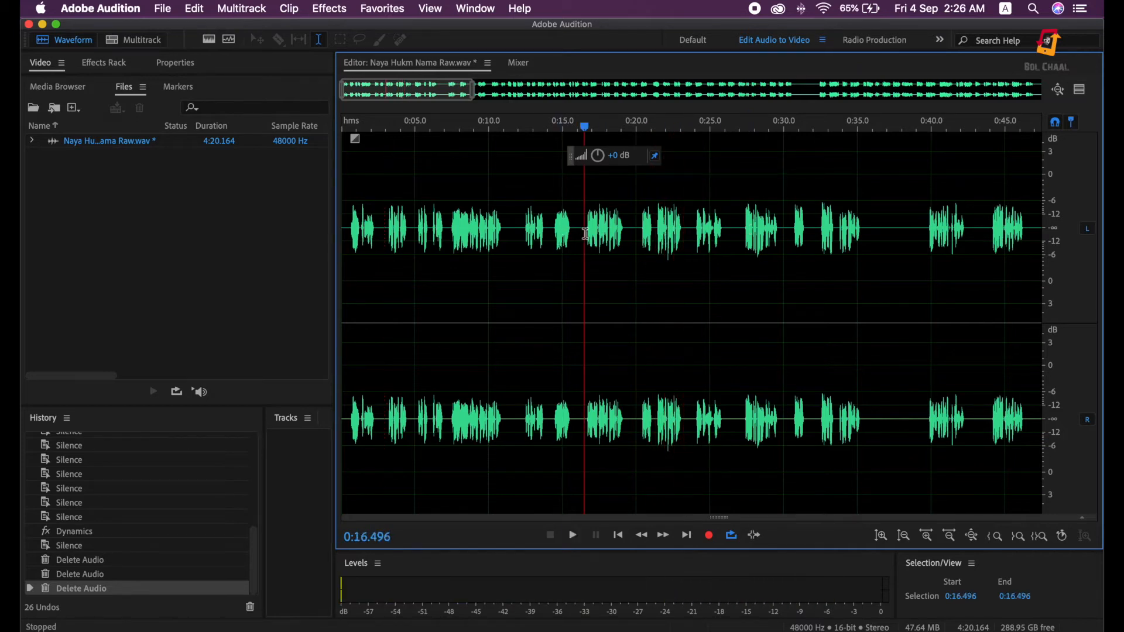
key(space)
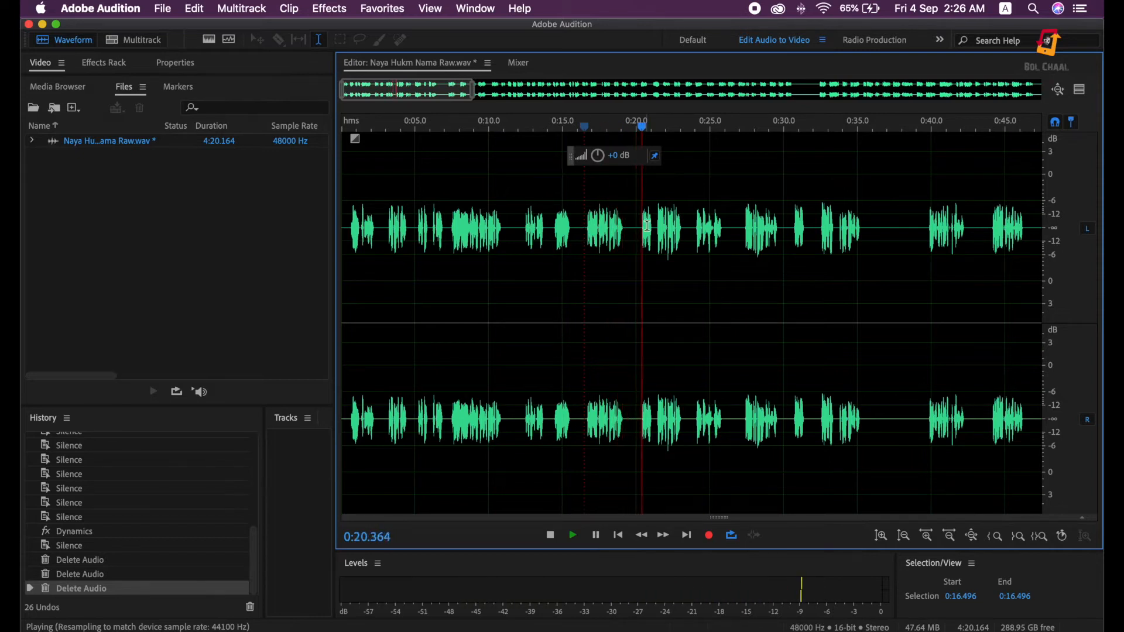
Step: Stop playback and delete the phrase together with its following pause, from 0:16.645 to 0:20.346
key(space)
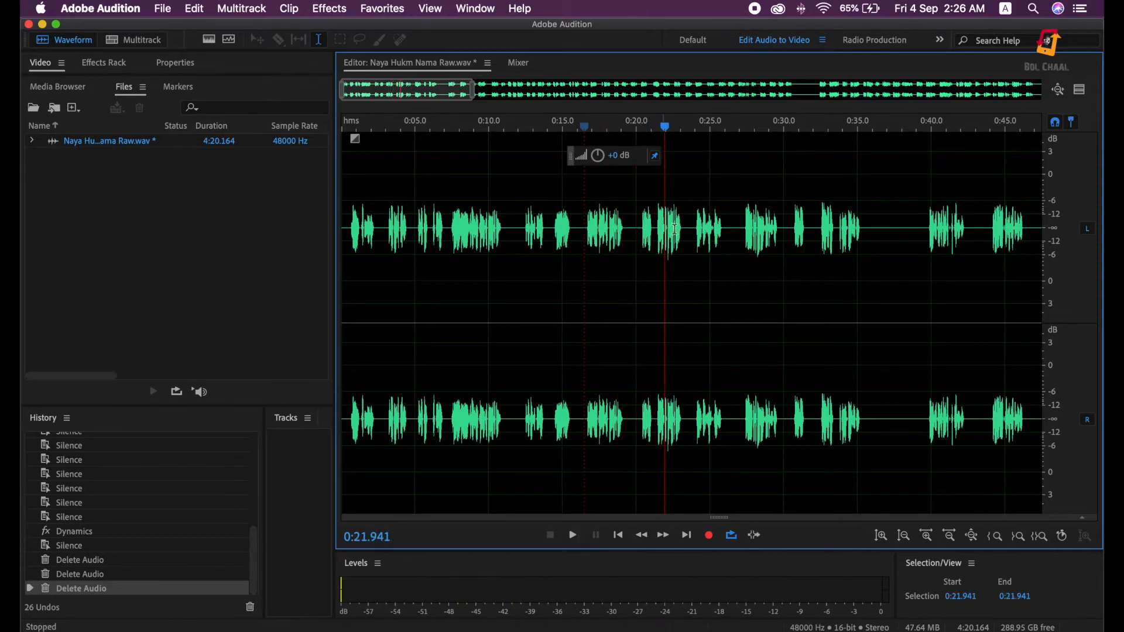
drag(683, 229, 577, 236)
click(683, 270)
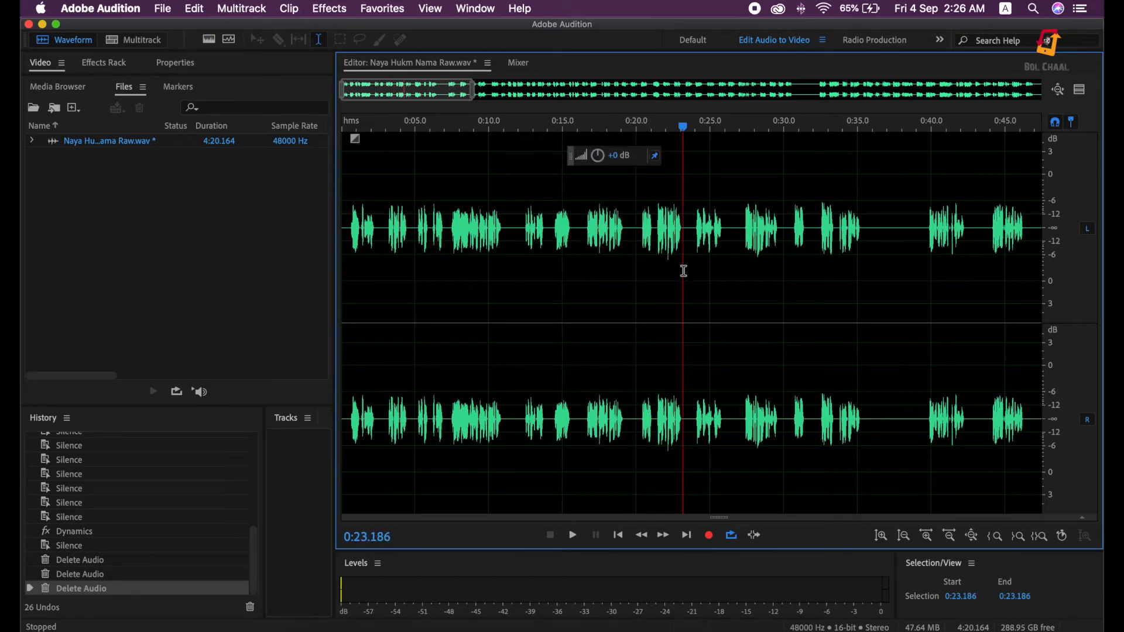
scroll(624, 249, up, 1)
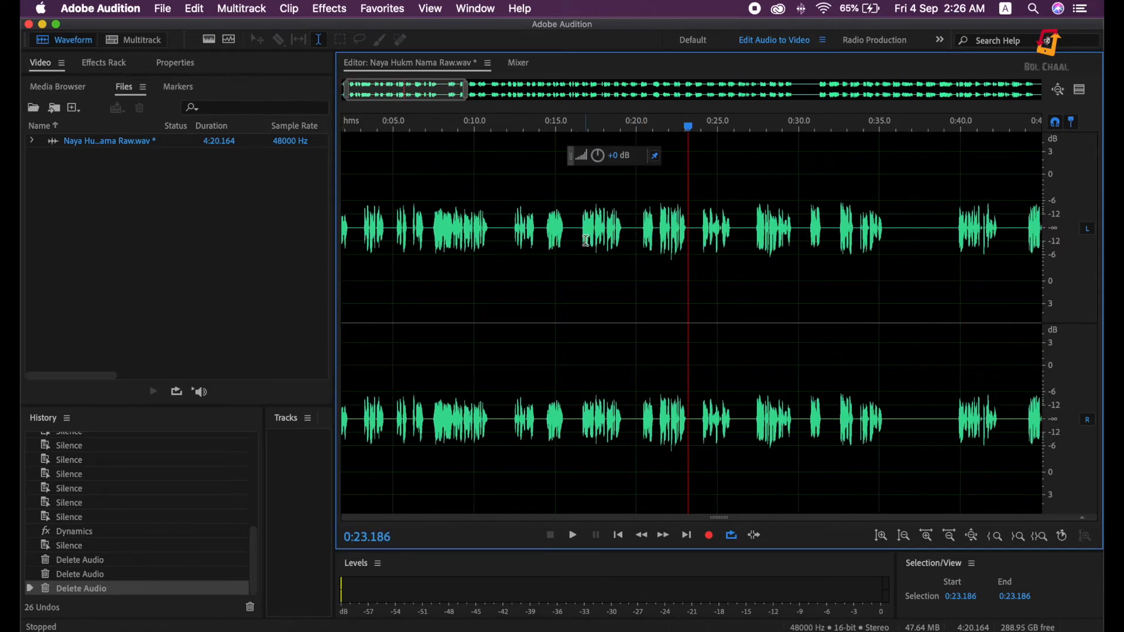
scroll(596, 237, up, 3)
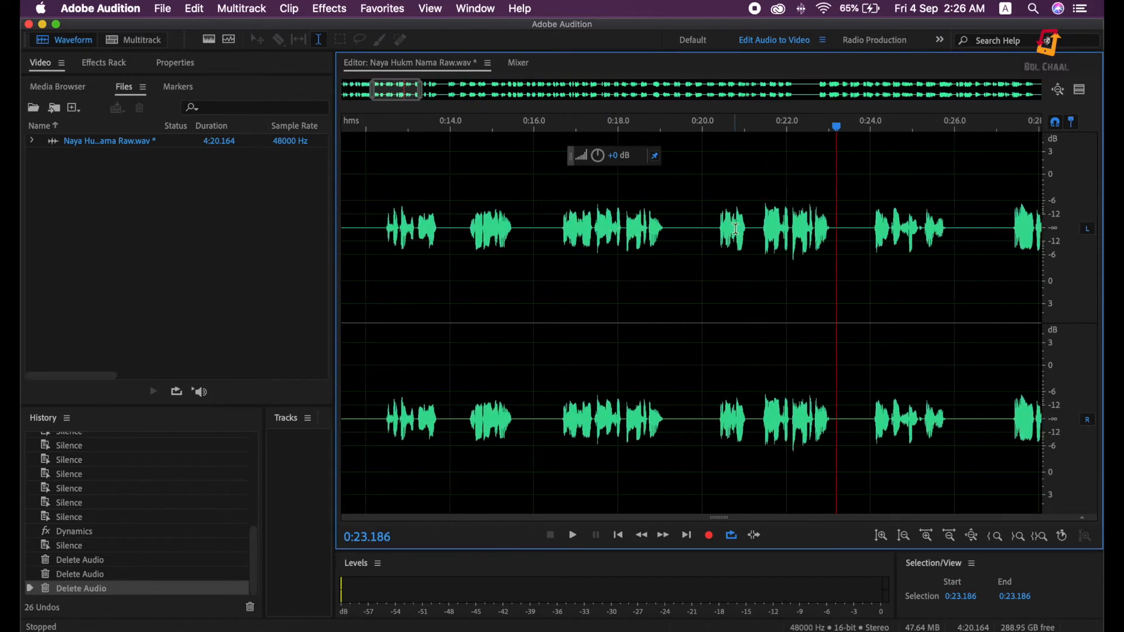
drag(761, 232, 751, 235)
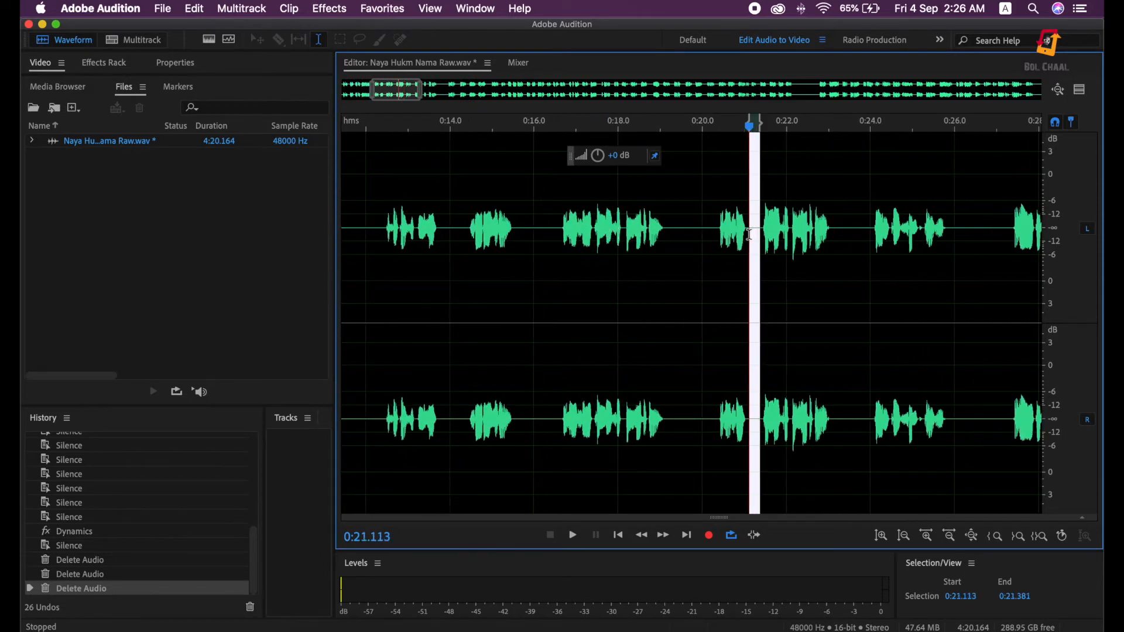
click(592, 234)
scroll(592, 234, down, 1)
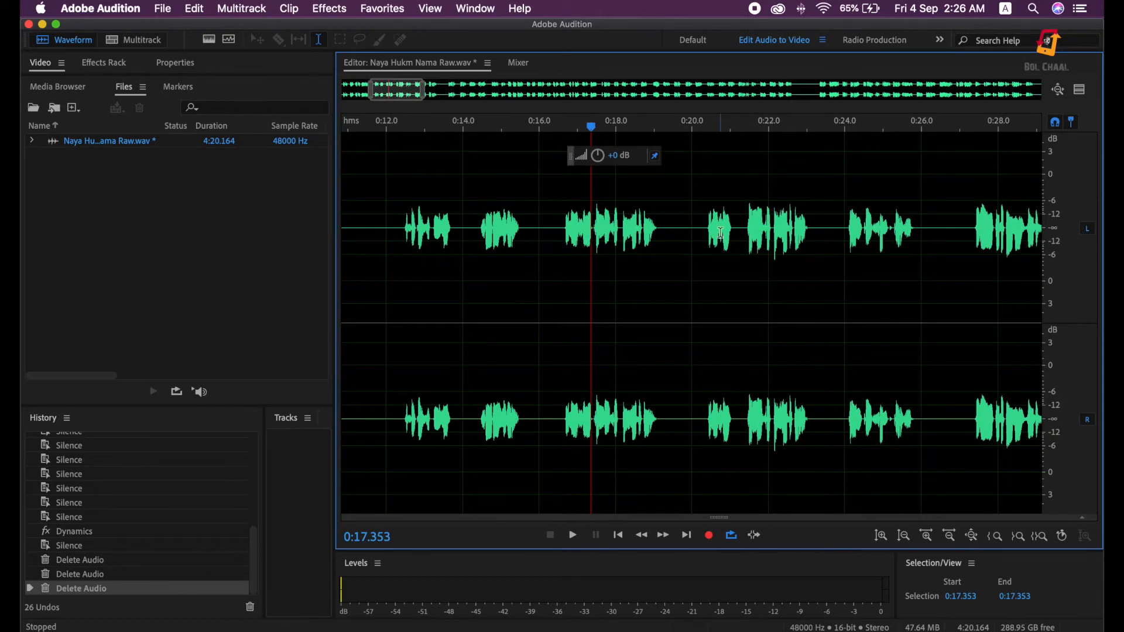
drag(565, 230, 662, 225)
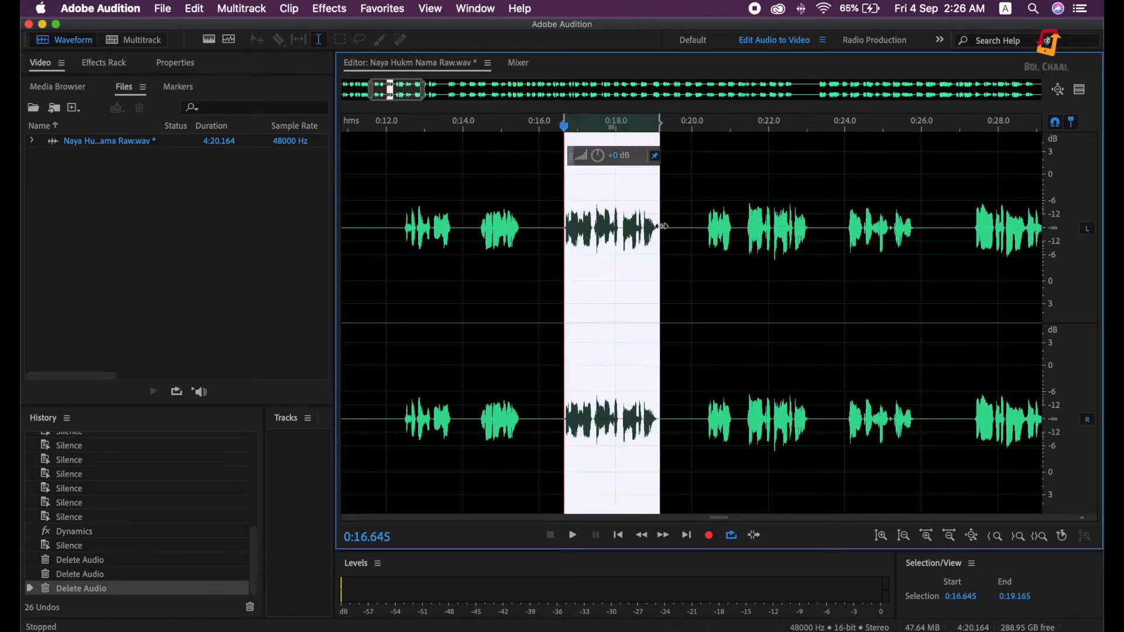
drag(662, 124, 707, 123)
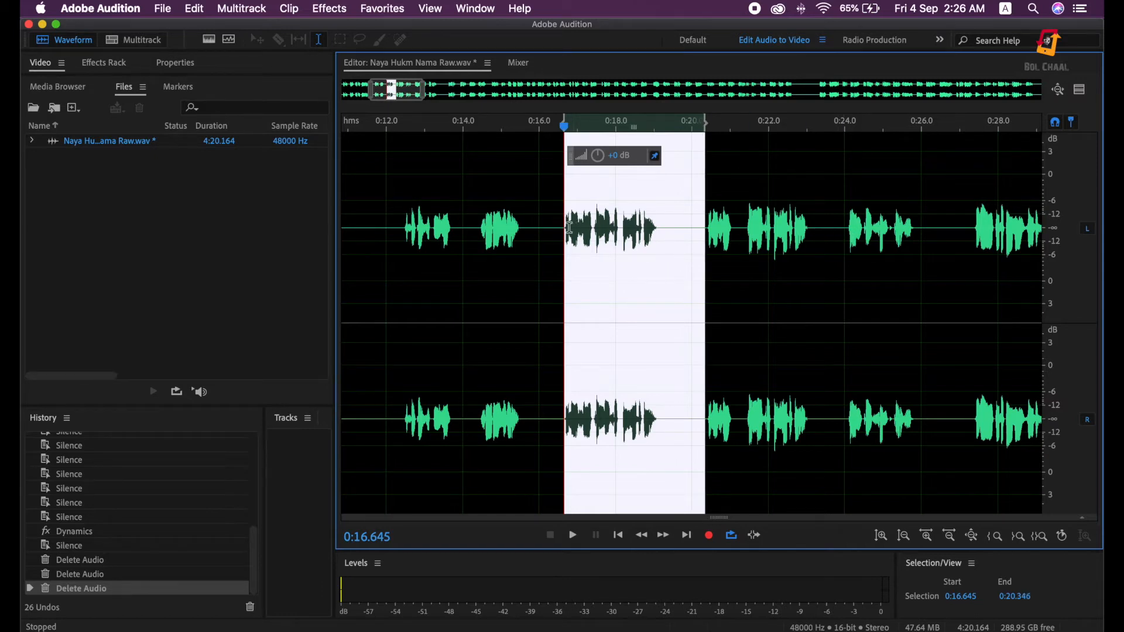
key(Delete)
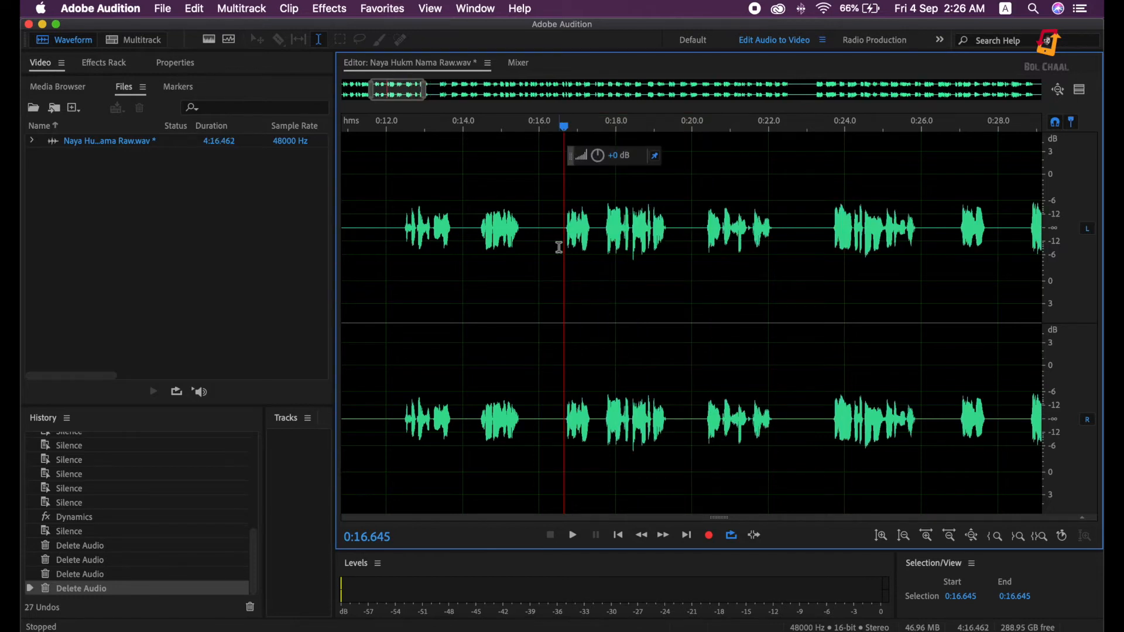
Step: Play the recording from 0:12.470 to check the cut and the phrases after it
click(404, 268)
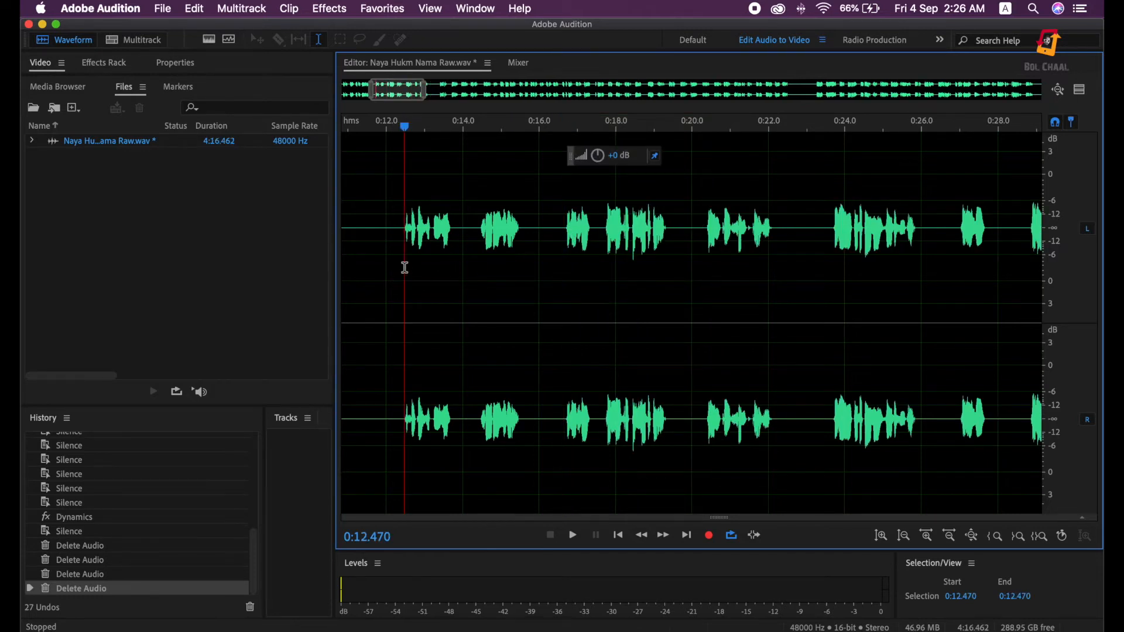
key(space)
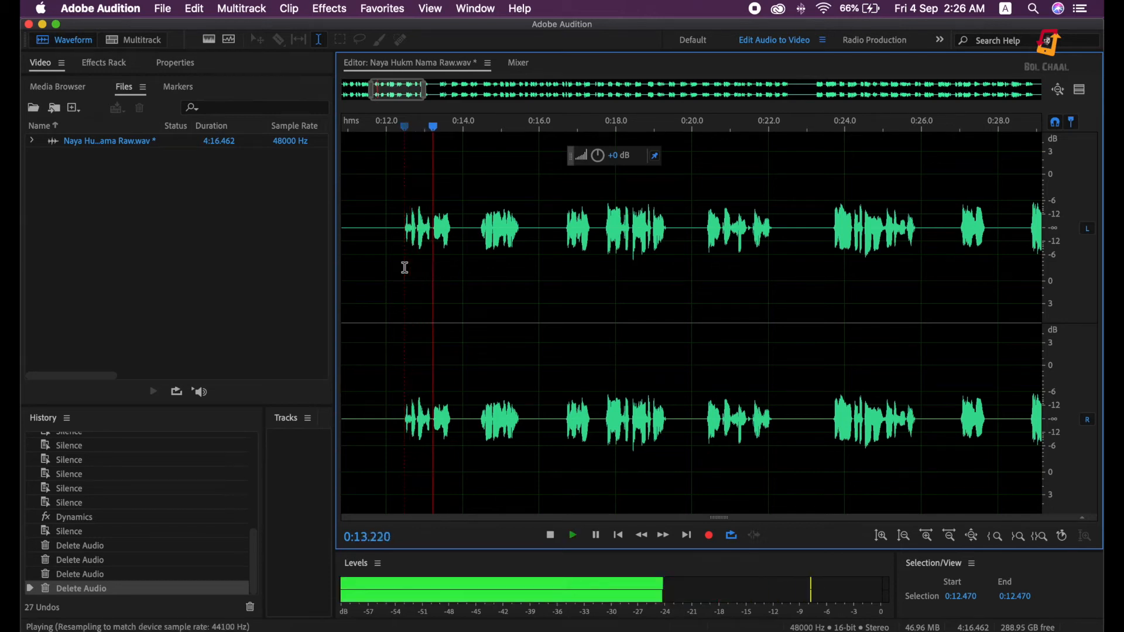
scroll(468, 266, down, 2)
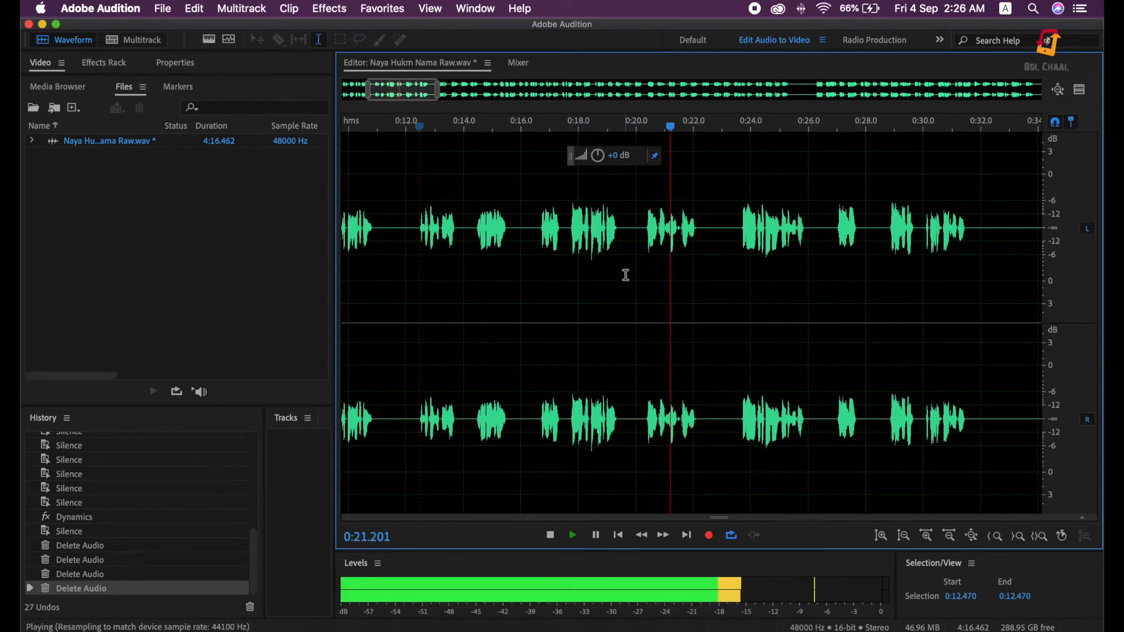
scroll(626, 275, down, 4)
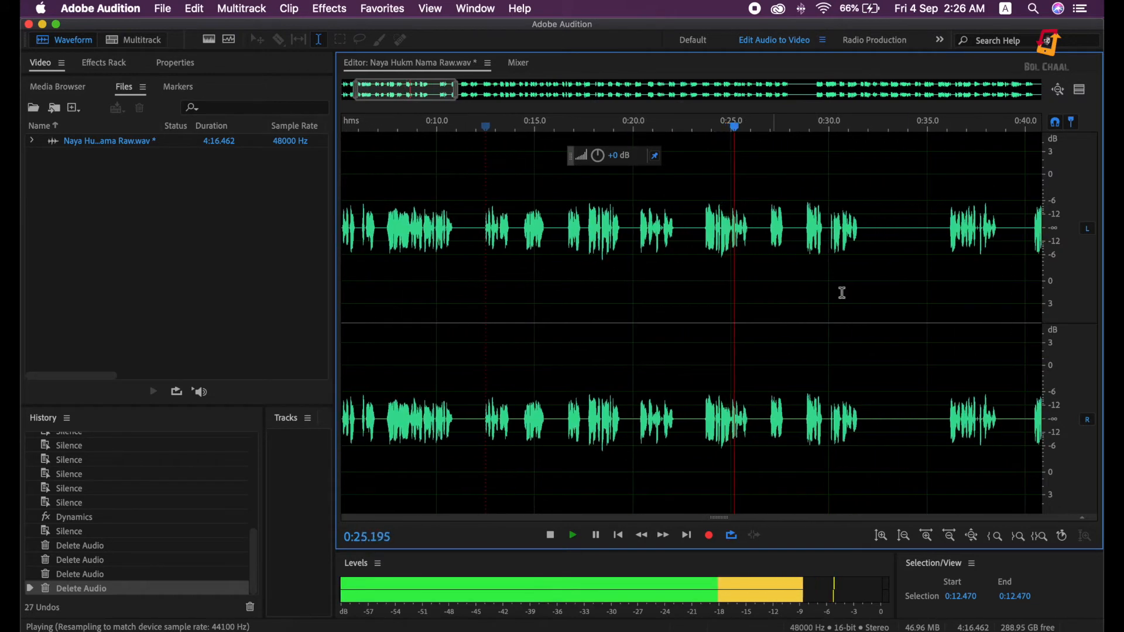
drag(431, 91, 455, 92)
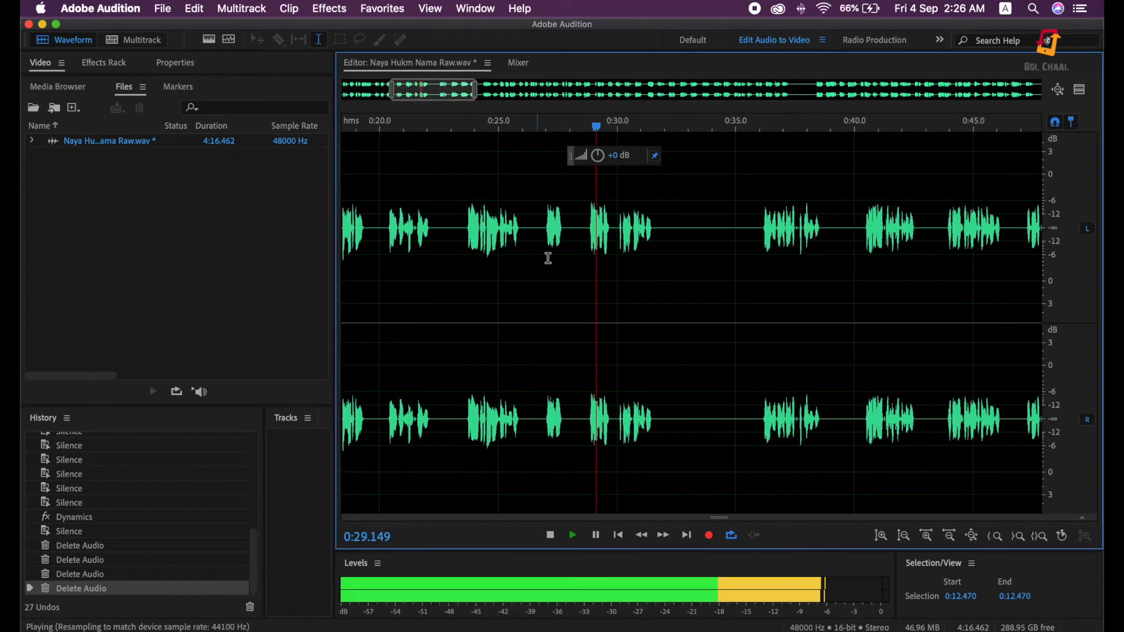
Step: Stop playback, delete the short phrase and pause from 0:26.856 to 0:28.791, and play back from 0:25.000
key(space)
drag(579, 239, 539, 239)
drag(579, 125, 586, 123)
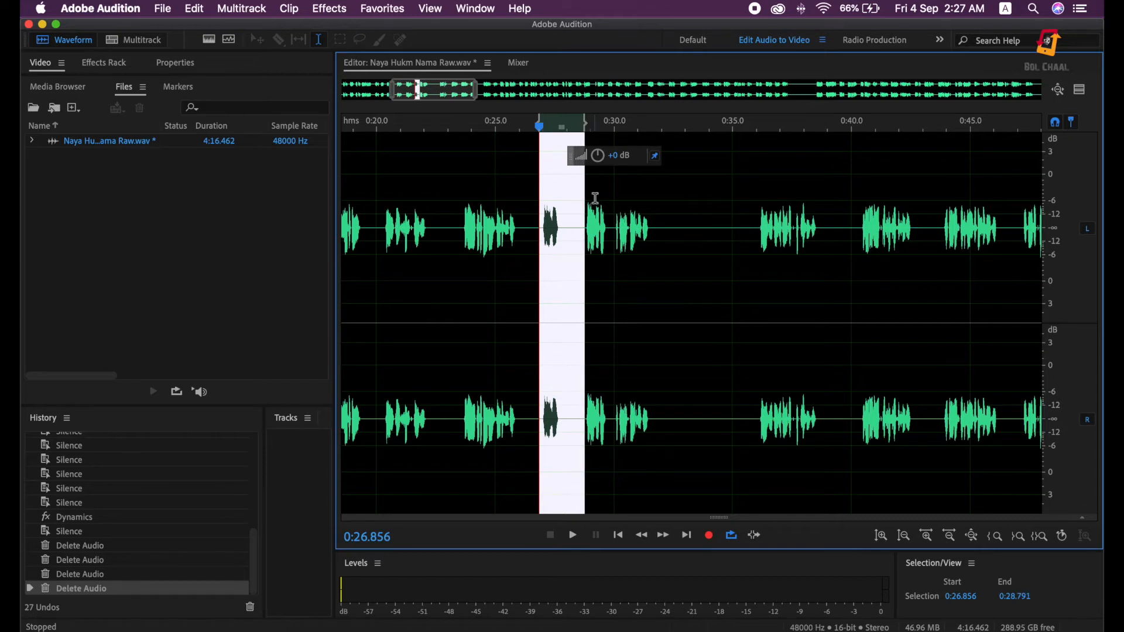
key(Delete)
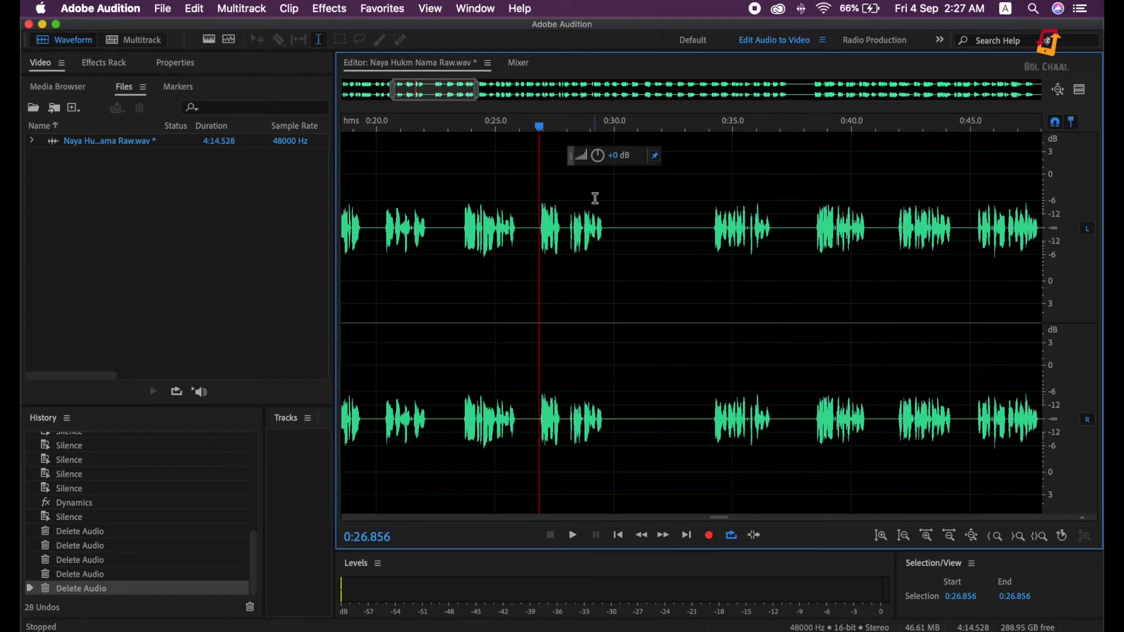
click(498, 266)
key(space)
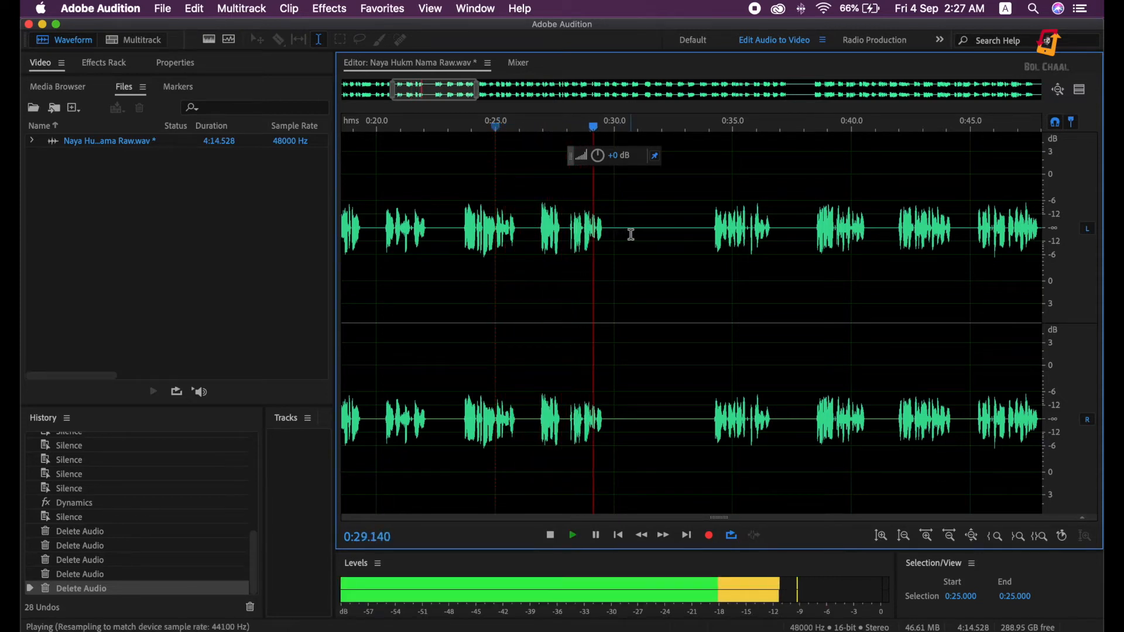
Step: Delete the long pause section from 0:30.376 to 0:34.150 and play back from 0:27.903
click(713, 235)
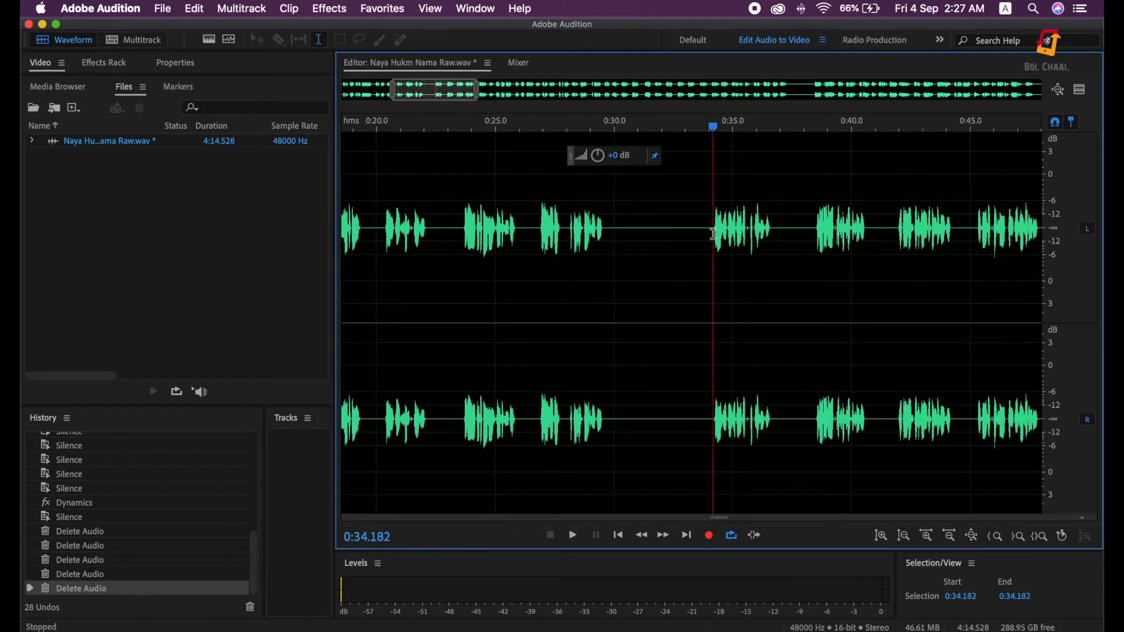
drag(713, 235, 623, 240)
key(space)
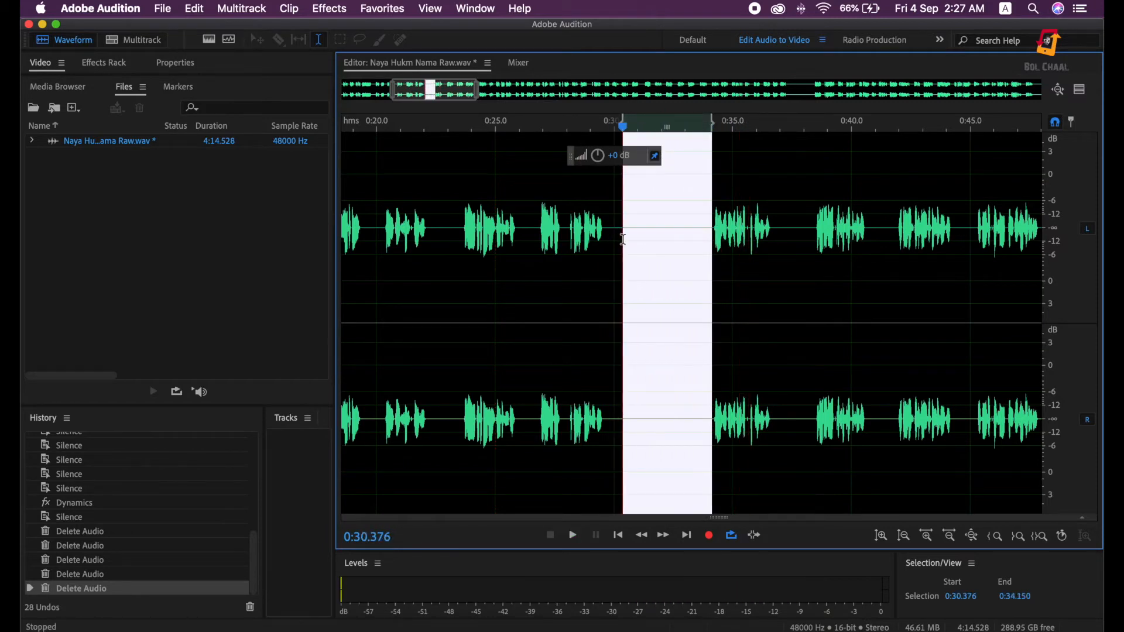
key(Delete)
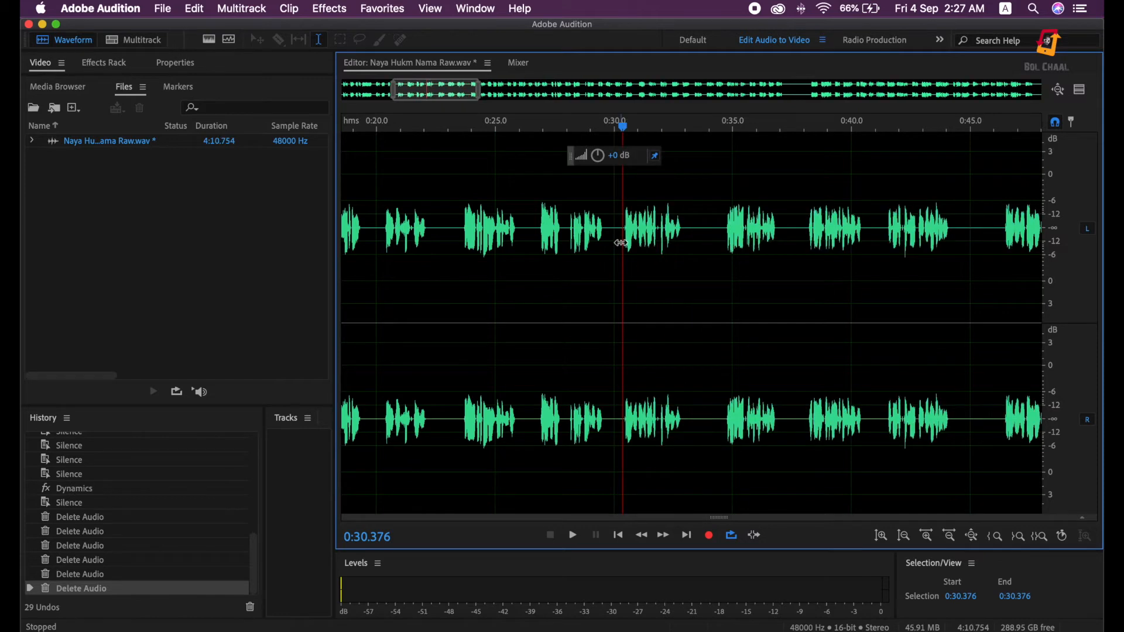
click(565, 255)
key(space)
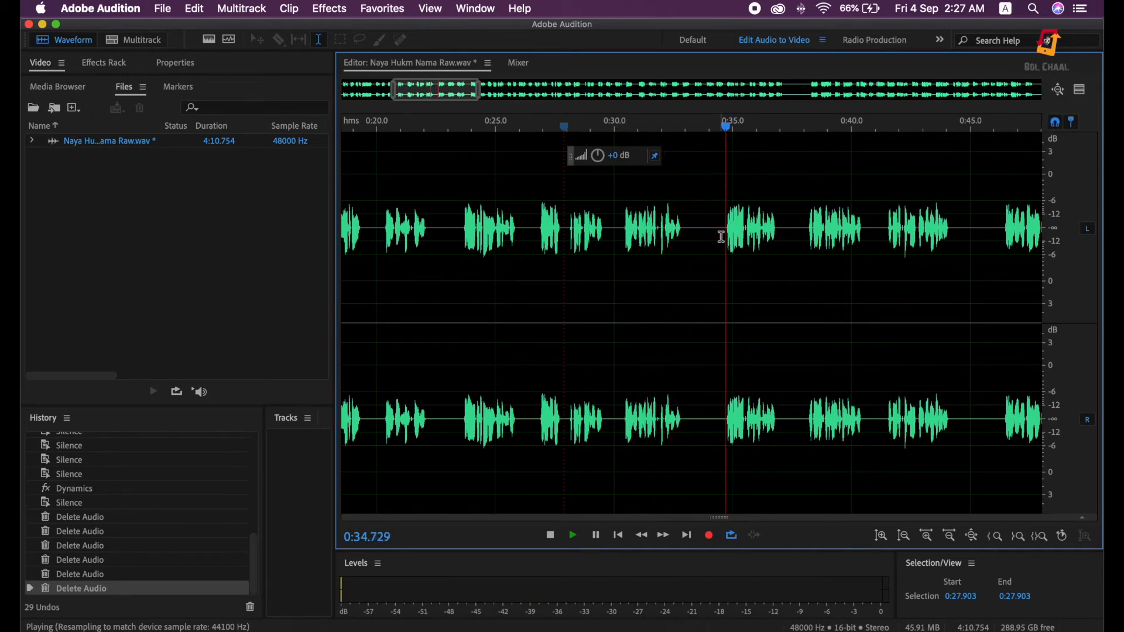
Step: Delete about 1.1 s of the next pause, starting at 0:33.421, and show the entire waveform
drag(721, 237, 696, 238)
key(Delete)
key(backslash)
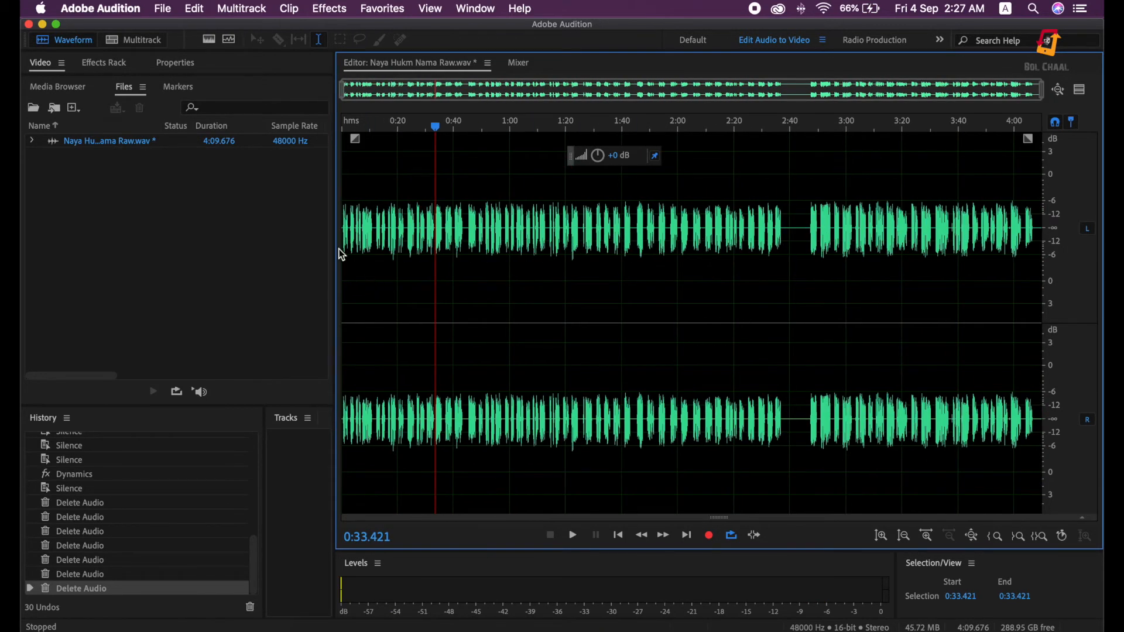
drag(343, 244, 1044, 268)
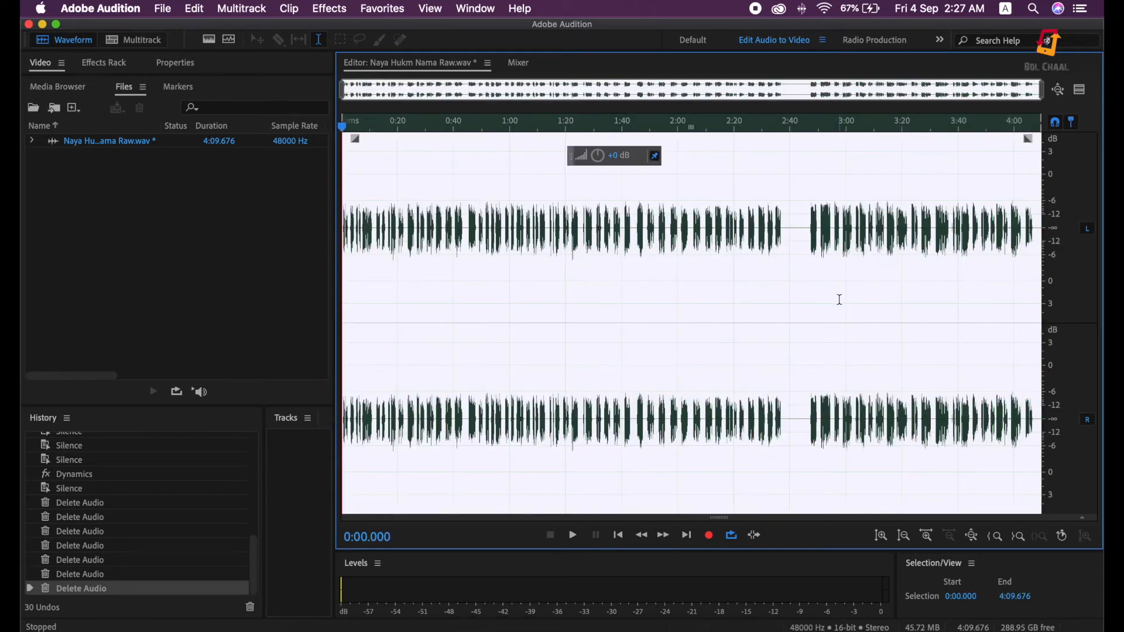
drag(805, 235, 785, 246)
click(591, 344)
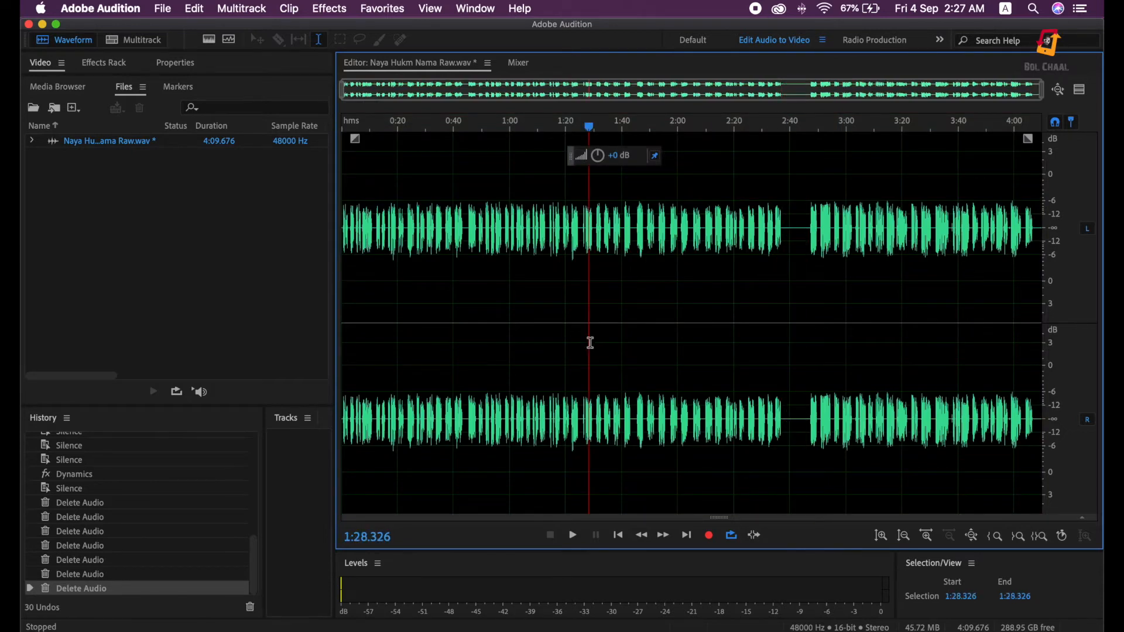
drag(1041, 193, 178, 221)
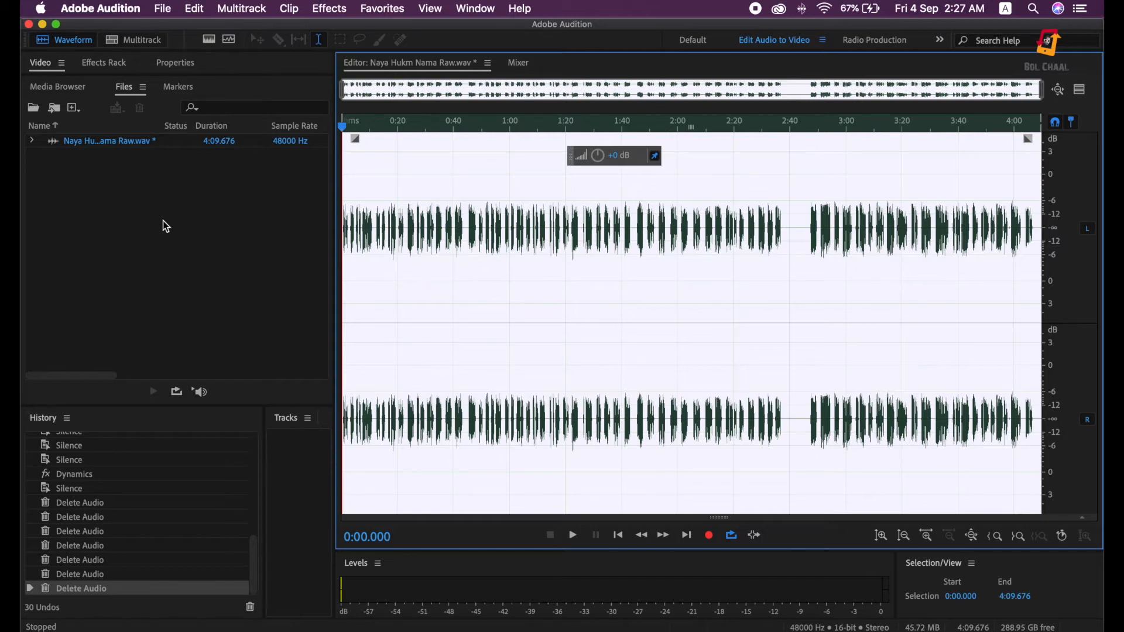
click(518, 270)
key(space)
key(space)
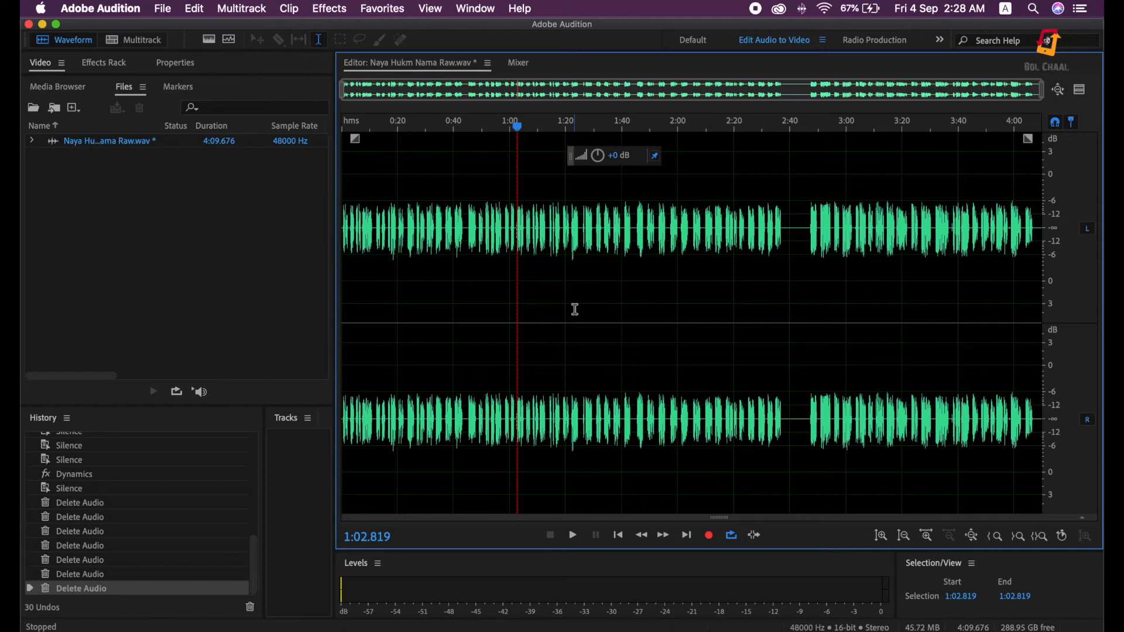
Step: Close Naya Hukm Nama Raw.wav without saving its changes
right_click(97, 142)
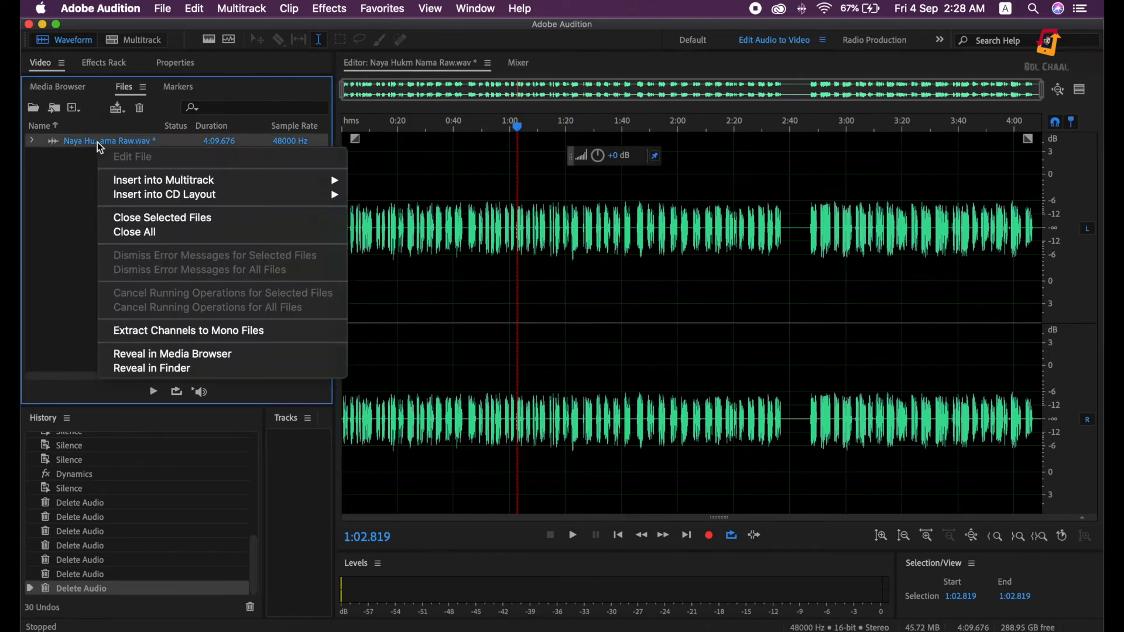
click(177, 225)
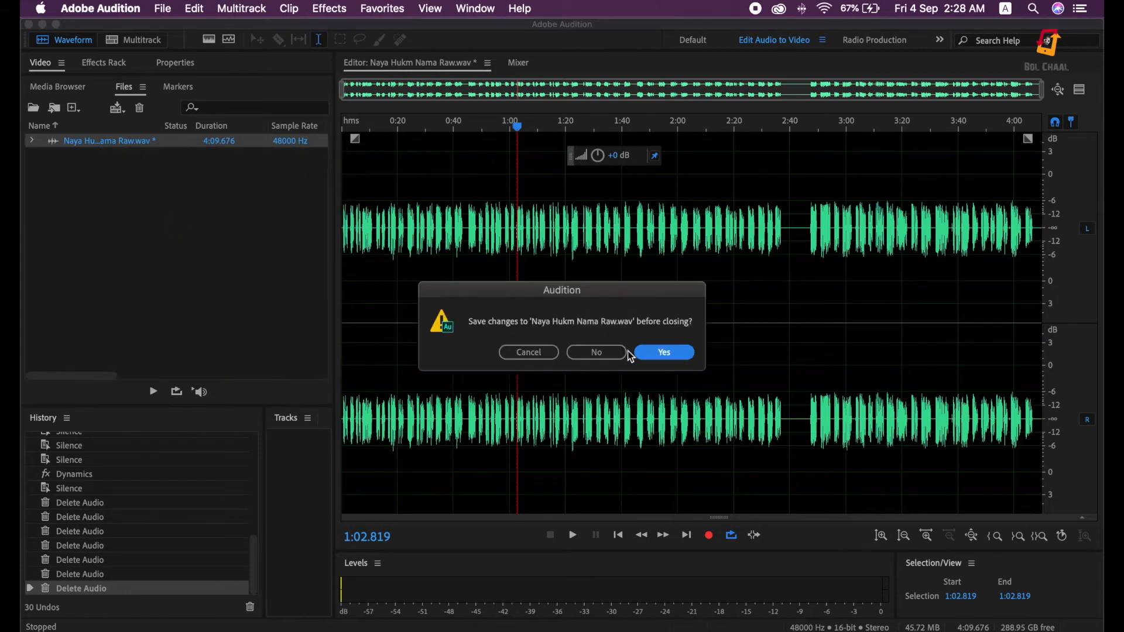
click(601, 354)
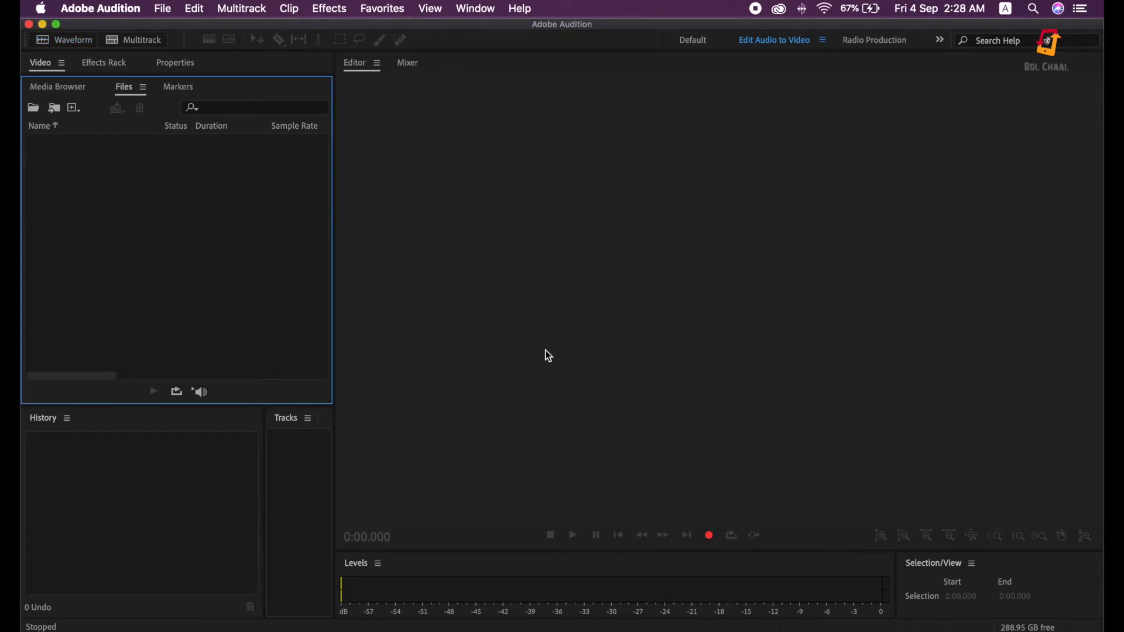
Step: Open the finished recording Naya Hukm Nama edit.wav from the Audobe Audition EP-4 folder
click(169, 11)
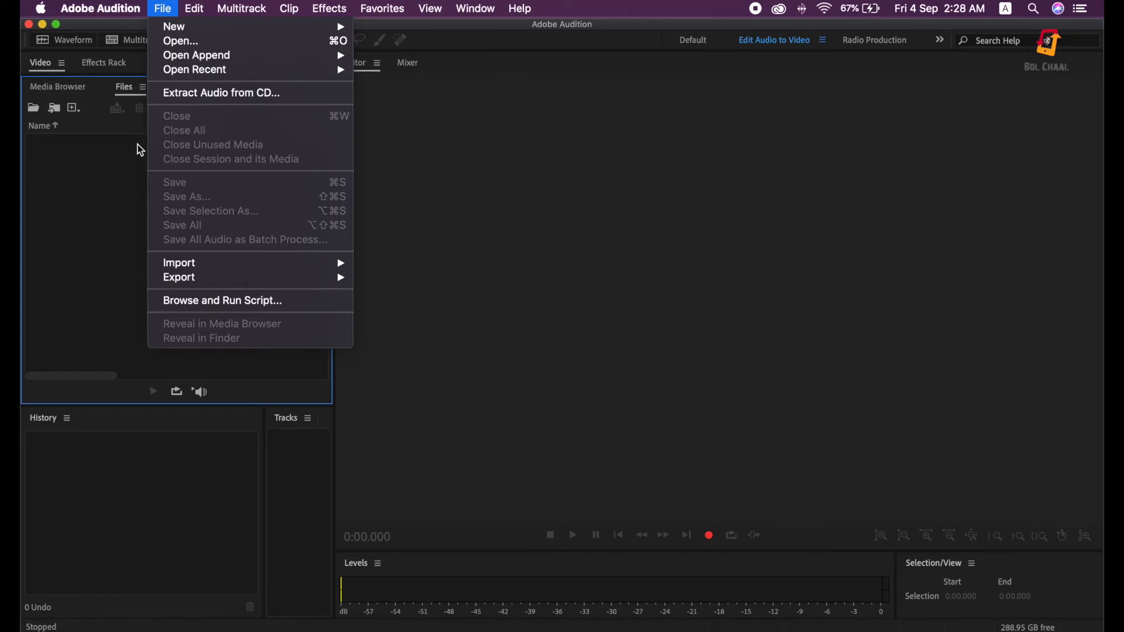
click(185, 41)
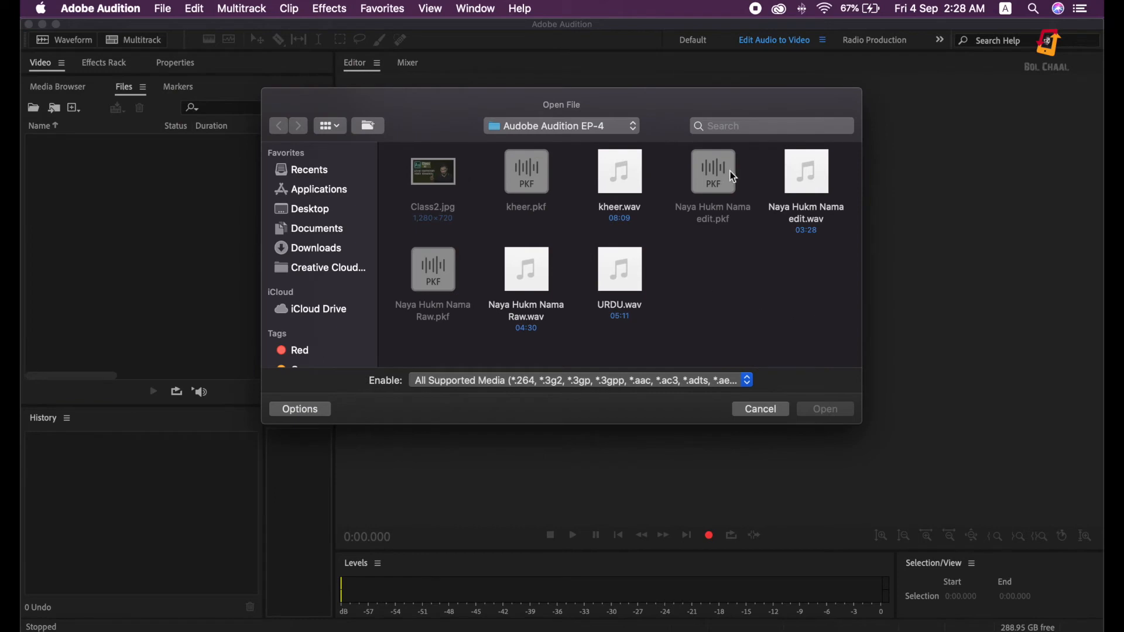
click(826, 186)
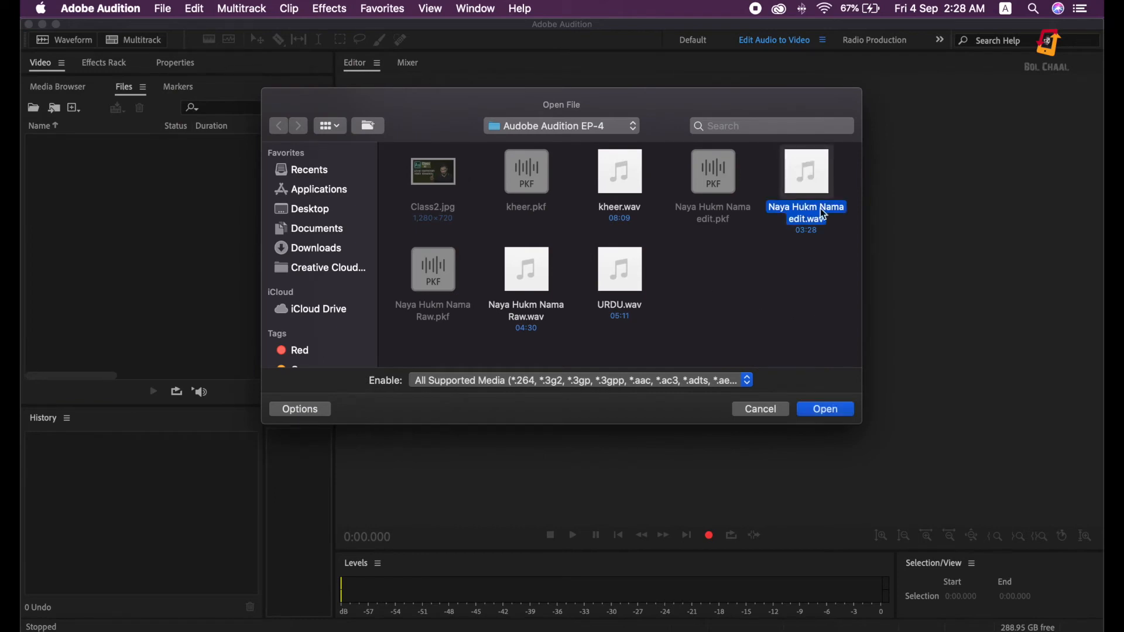
click(831, 413)
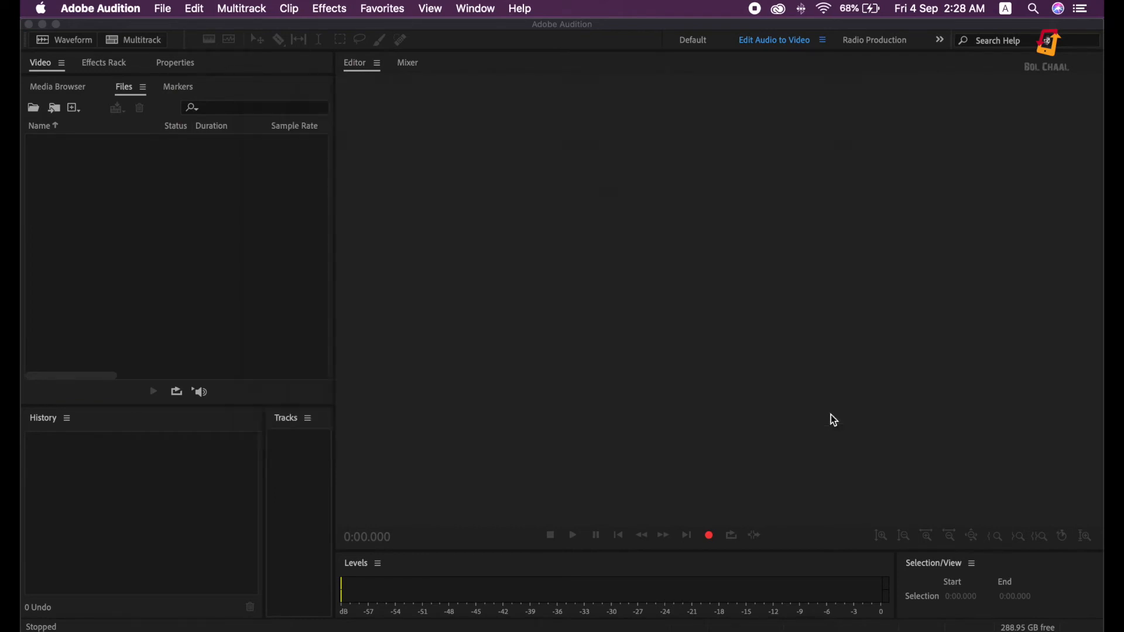
Step: Move the playhead to the end of the edited recording, at 3:27.104, to check its length
click(970, 207)
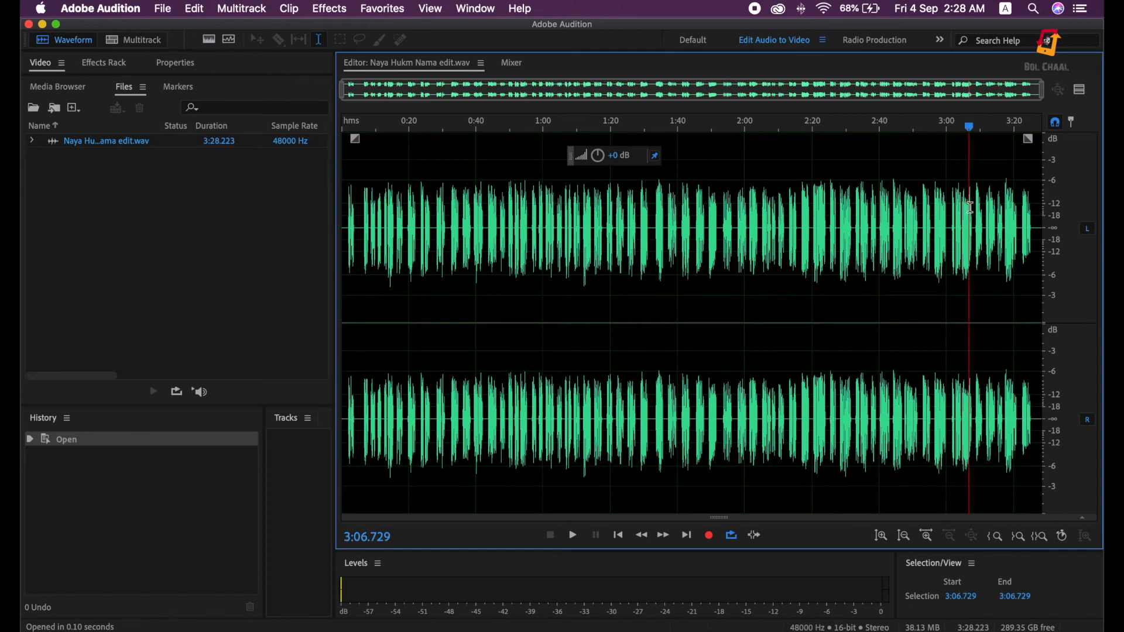
click(1006, 183)
click(1019, 155)
drag(1016, 126, 1042, 134)
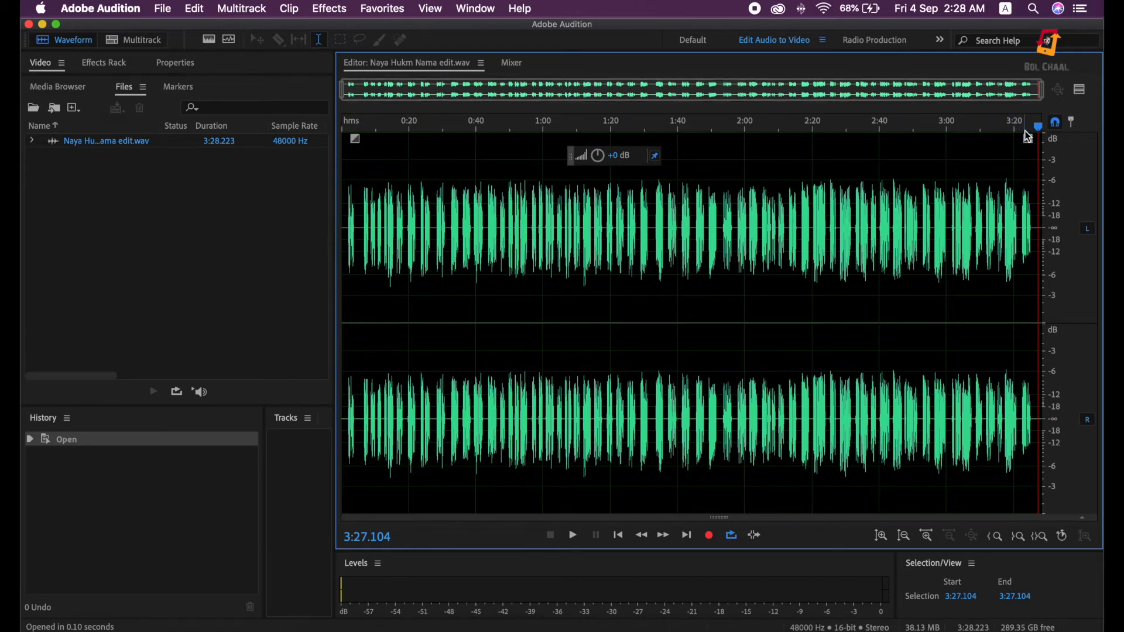
Step: Place the playhead near the recording's end at 3:25.537, and play the opening from 0:01.567 to 0:26.660
mouse_move(1046, 131)
mouse_down()
mouse_move(1018, 129)
mouse_move(1035, 131)
mouse_up()
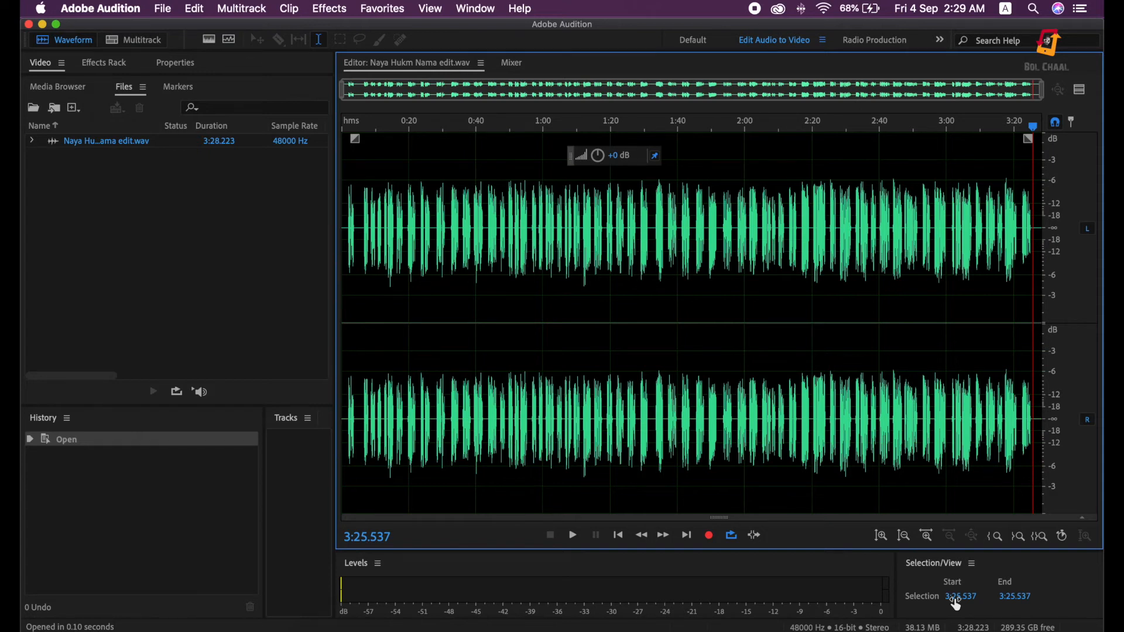
click(348, 237)
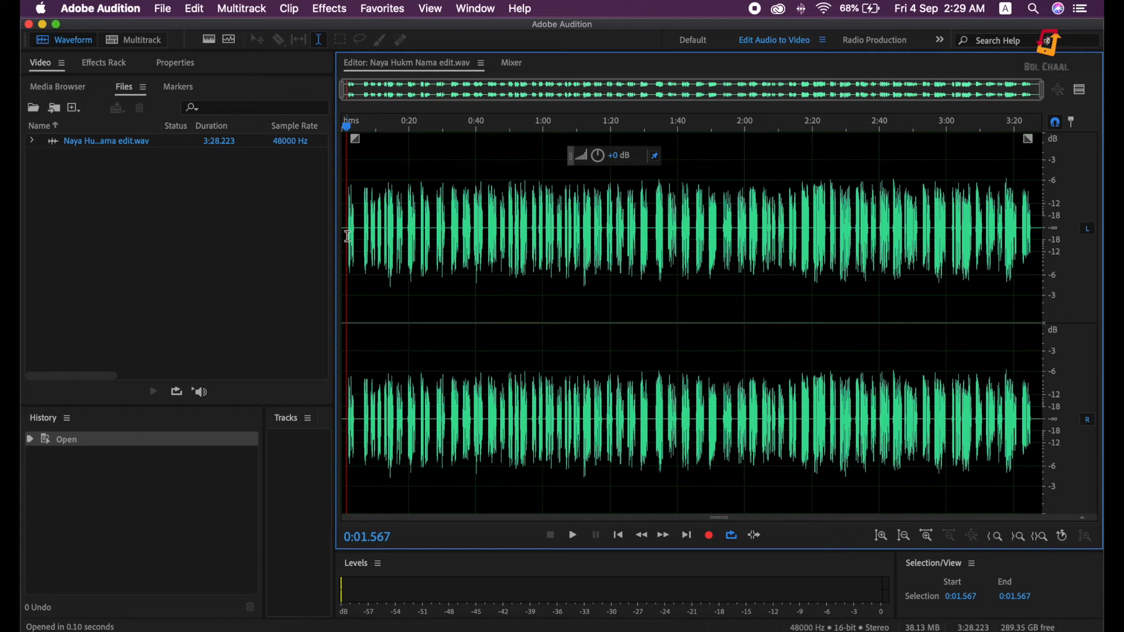
key(space)
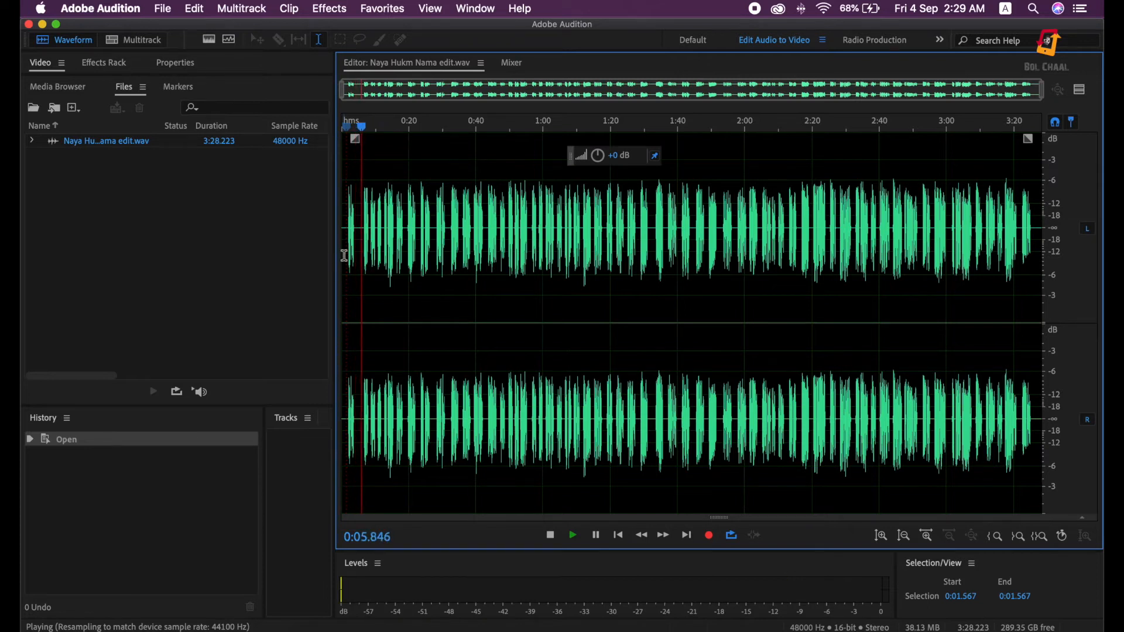
scroll(352, 253, up, 2)
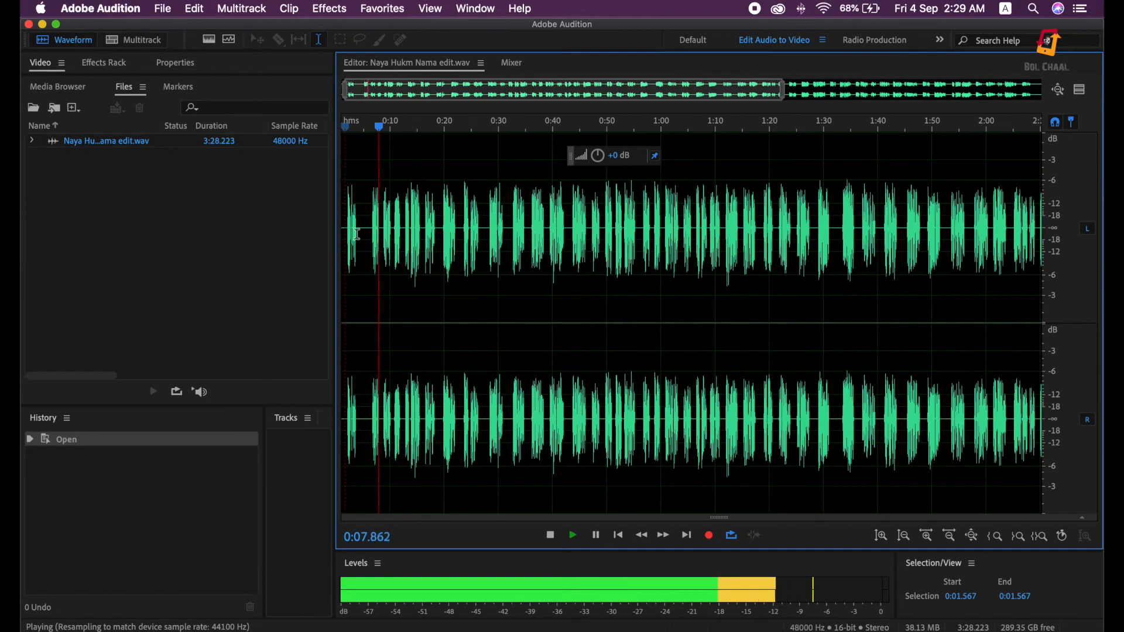
scroll(389, 89, up, 2)
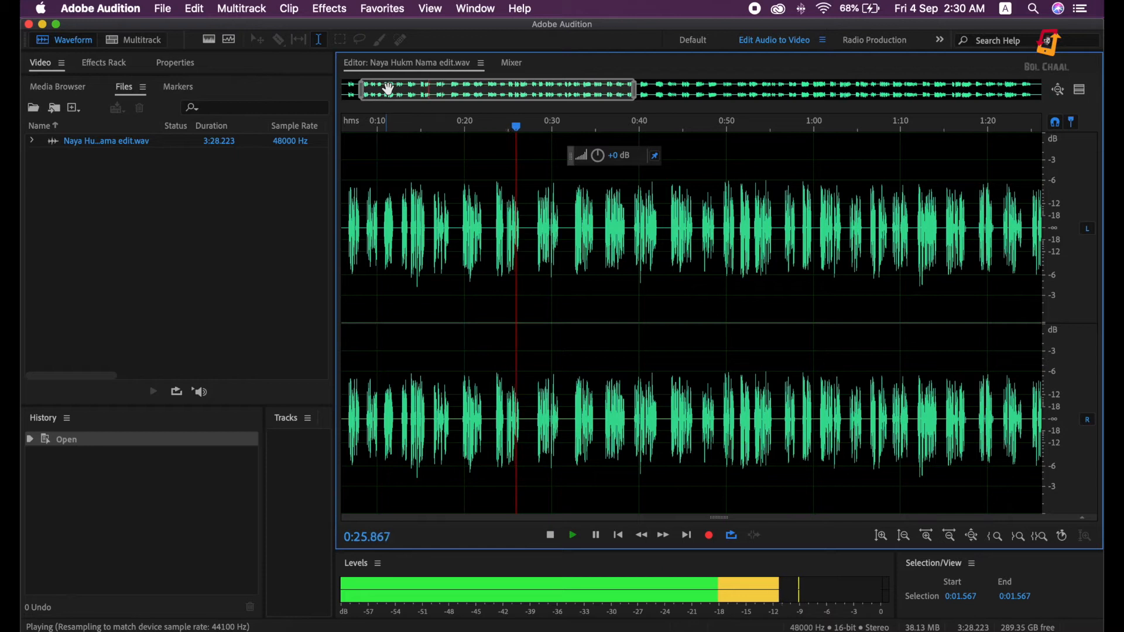
key(space)
Step: Play a short passage of the recording from 2:43.220 and stop playback at 2:45.674
scroll(503, 284, down, 5)
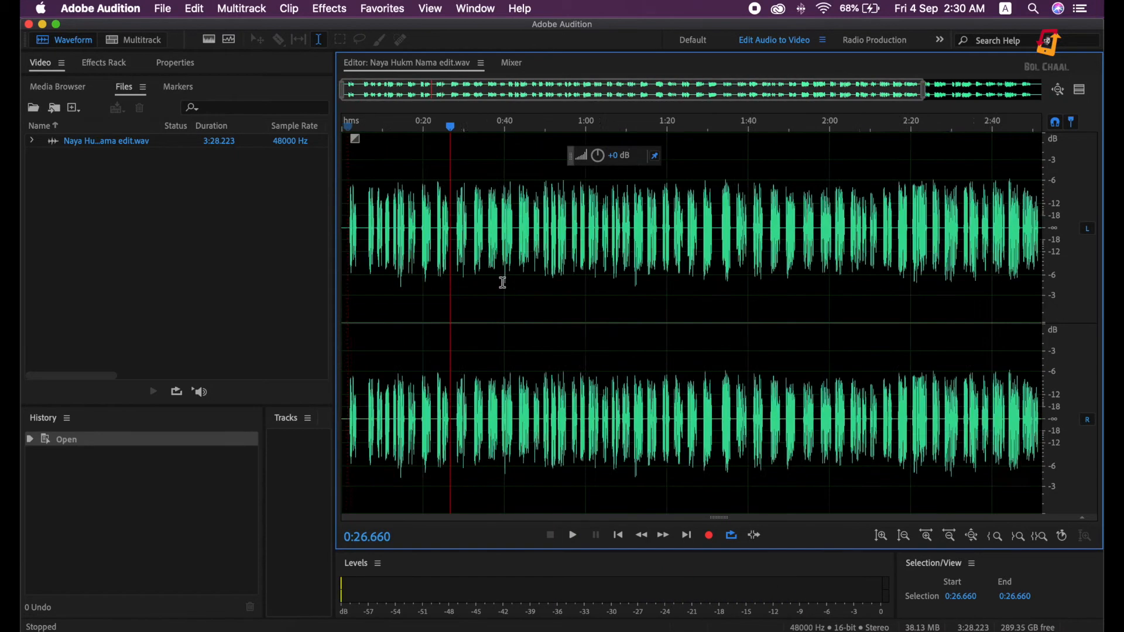
click(750, 287)
click(938, 271)
click(890, 287)
key(space)
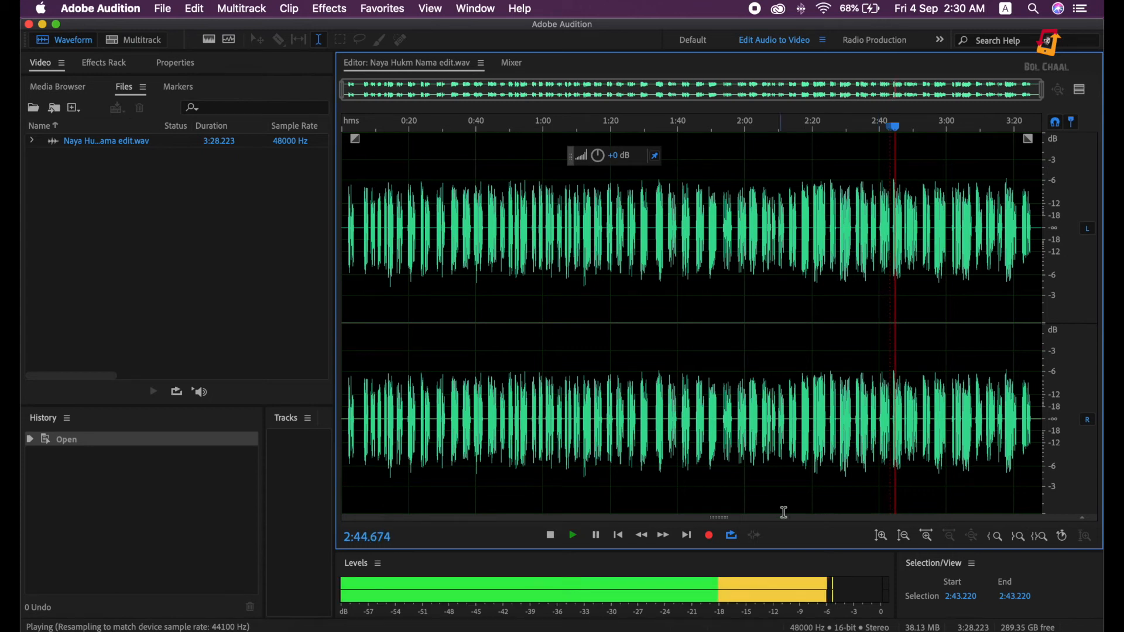
key(space)
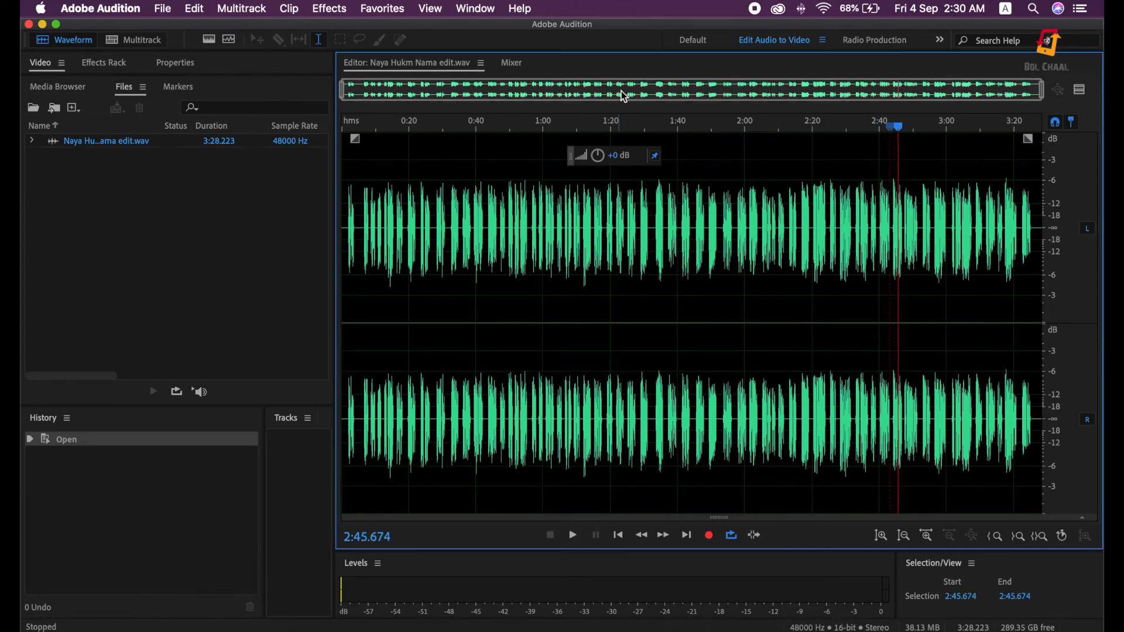
Step: Show roughly the first 32 seconds of the recording and enlarge the waveform's vertical amplitude display
scroll(625, 93, up, 5)
drag(681, 92, 482, 91)
drag(550, 94, 455, 94)
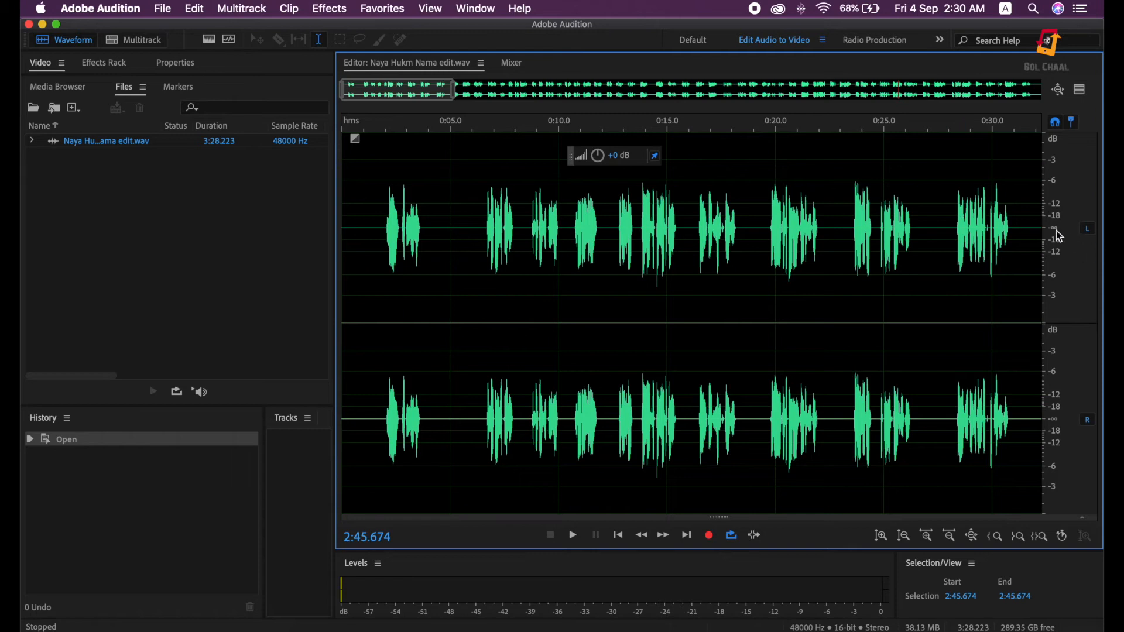
scroll(1060, 240, down, 4)
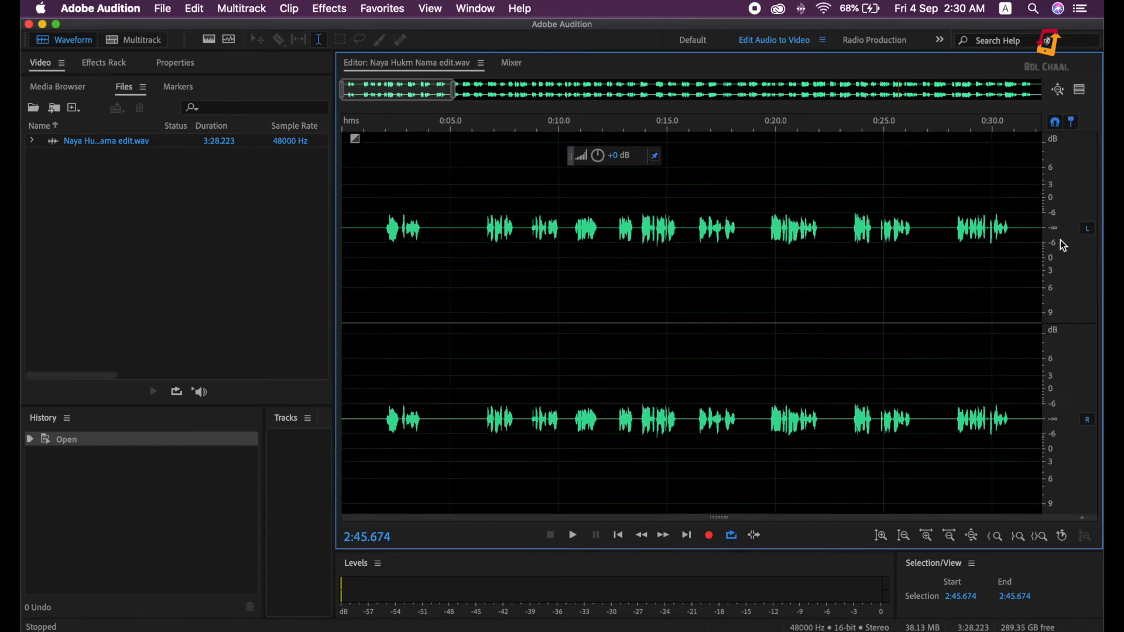
scroll(1061, 240, up, 5)
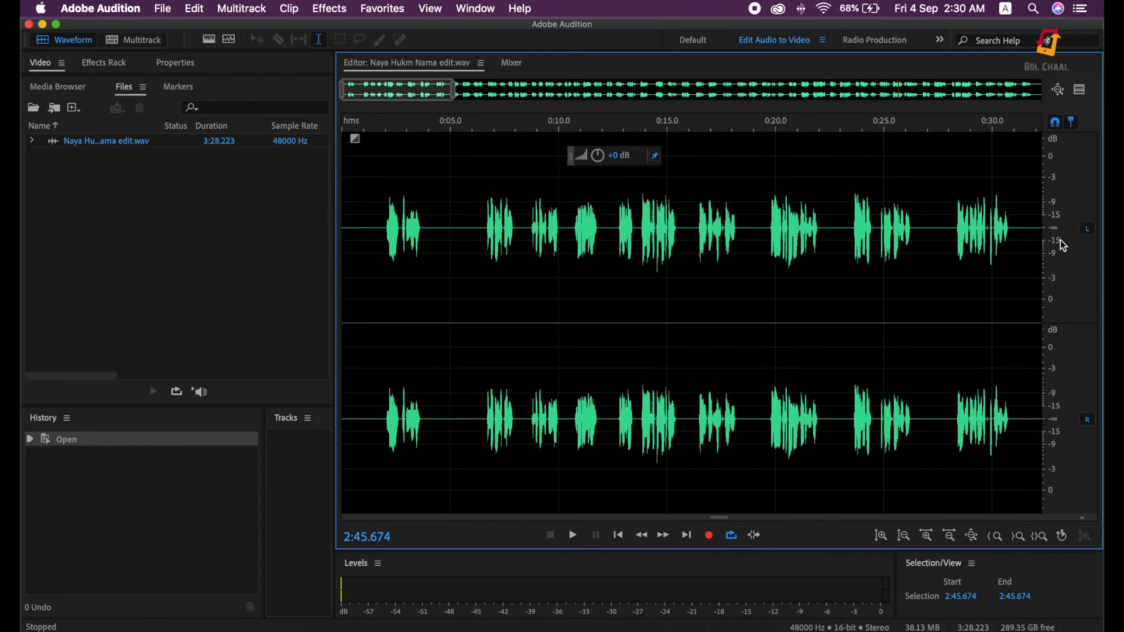
scroll(1060, 240, up, 2)
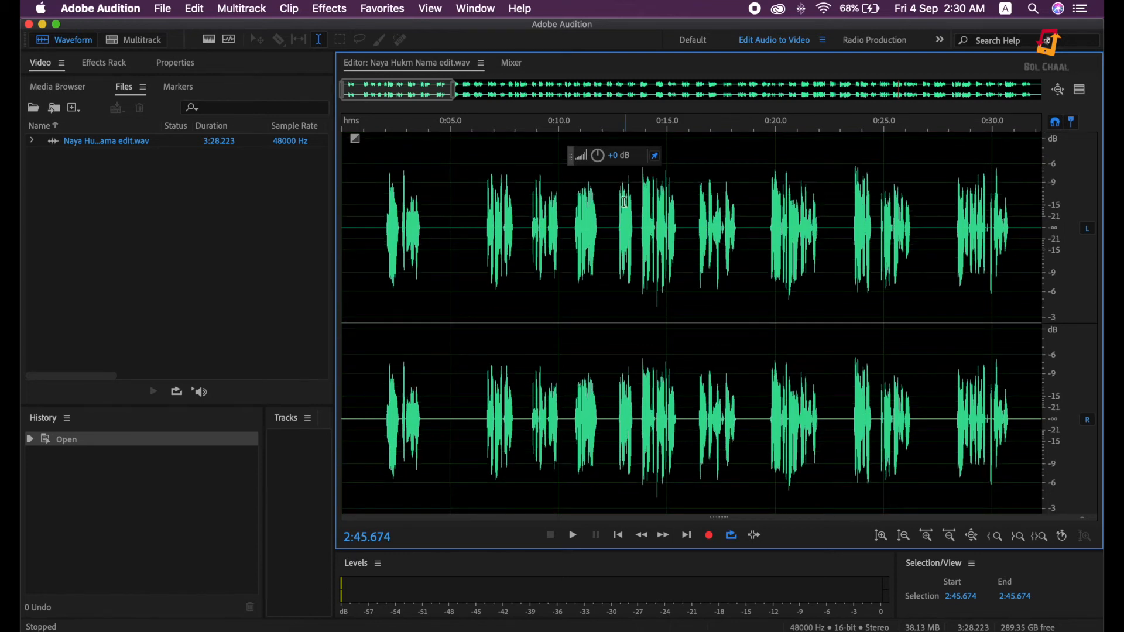
Step: Magnify the waveform around 0:14.117 down to its individual samples and select a single sample
scroll(638, 246, up, 6)
scroll(719, 247, up, 10)
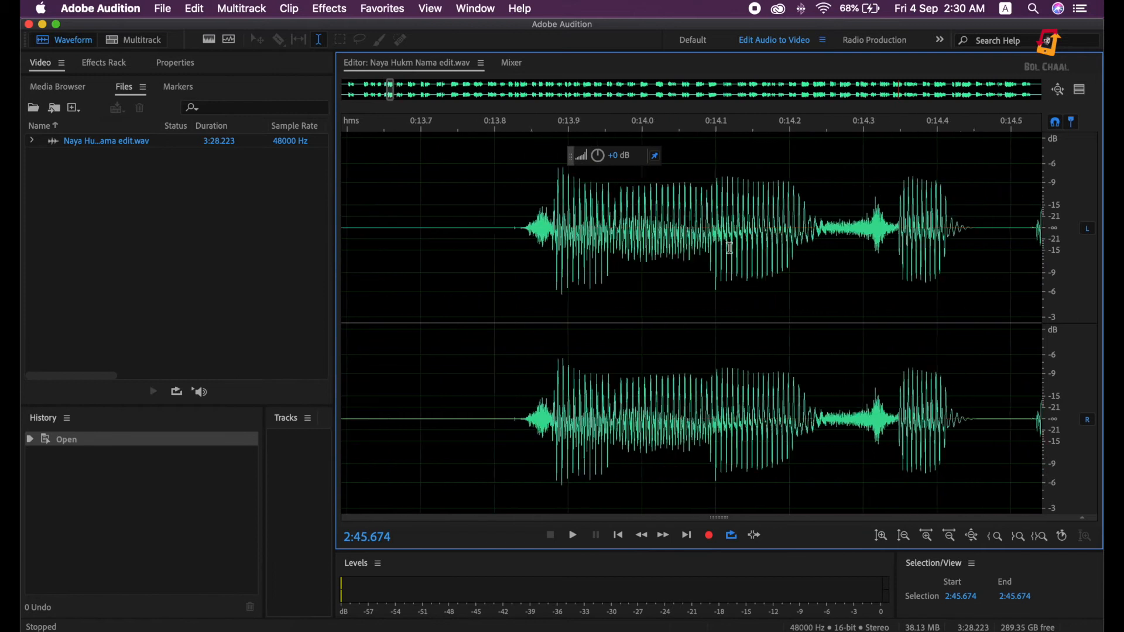
scroll(730, 248, up, 10)
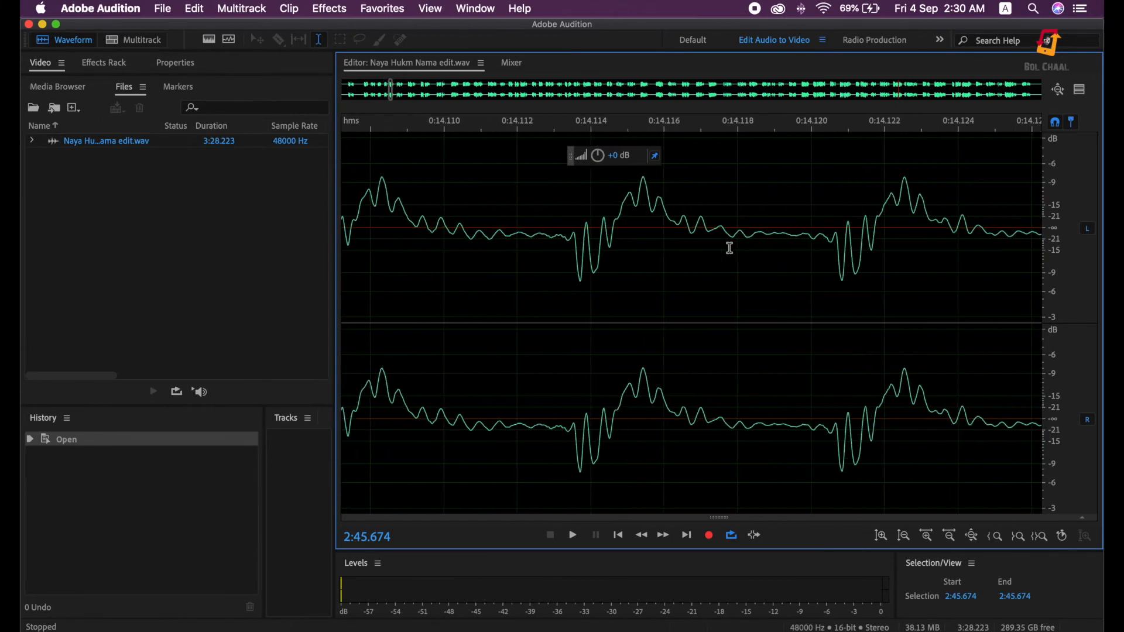
scroll(730, 248, up, 3)
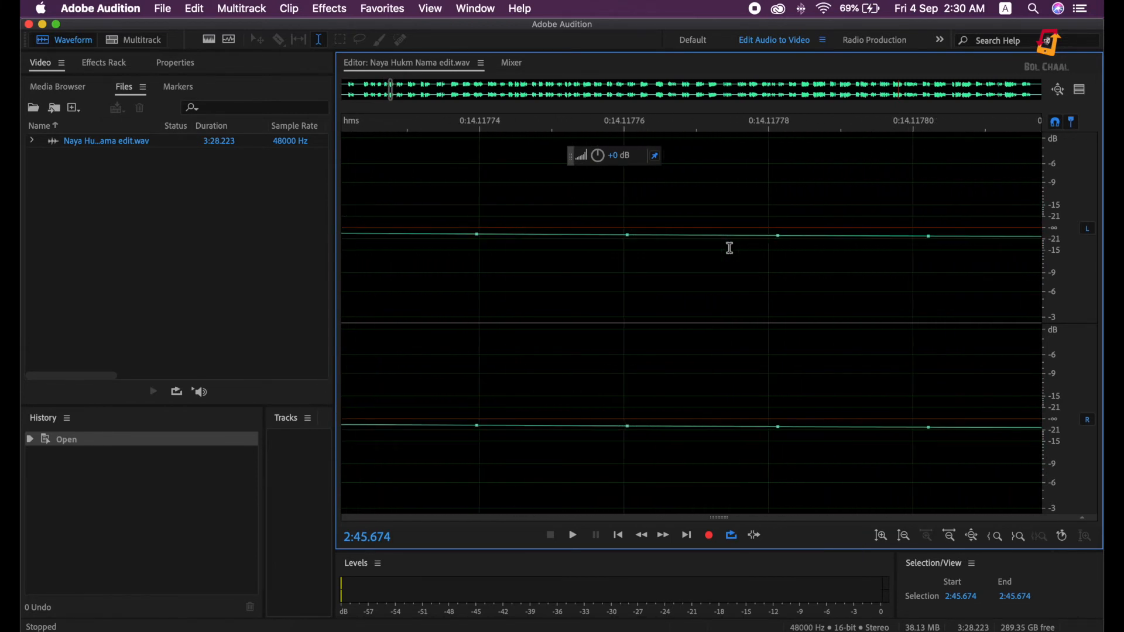
click(704, 239)
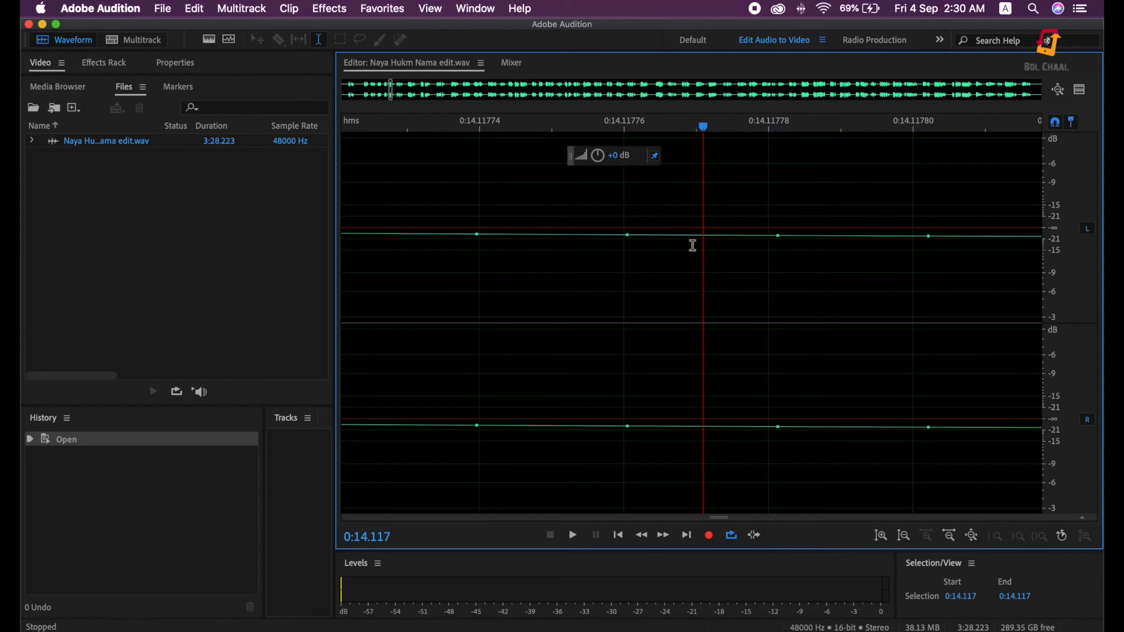
drag(736, 244, 608, 254)
click(810, 271)
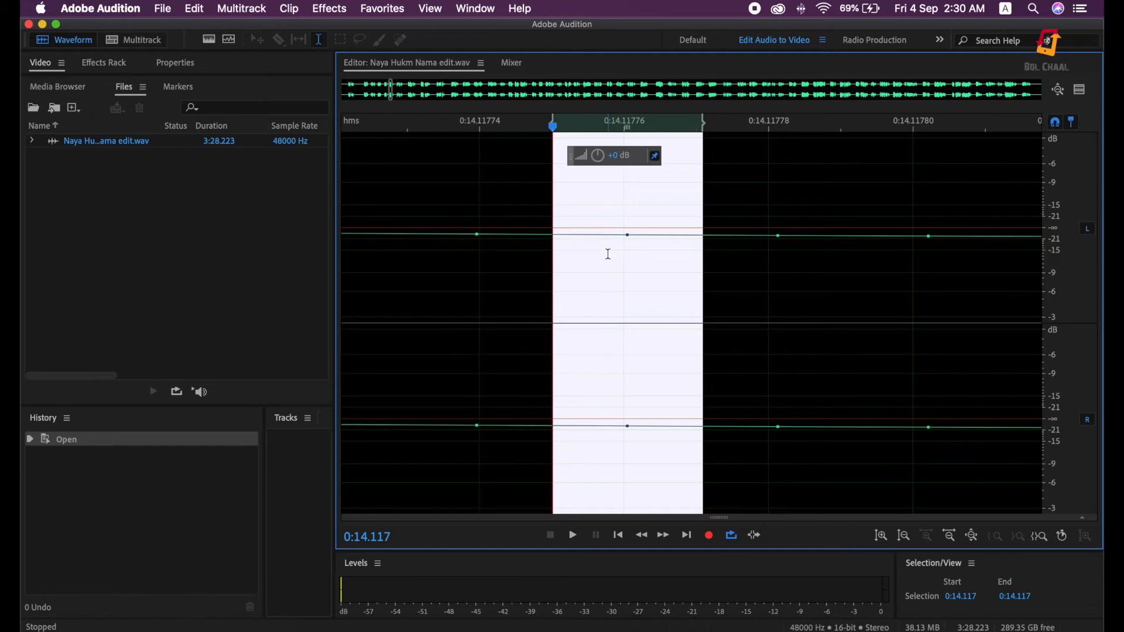
Step: Examine the words and pauses around 0:14.117 at several horizontal zoom levels
scroll(609, 255, down, 6)
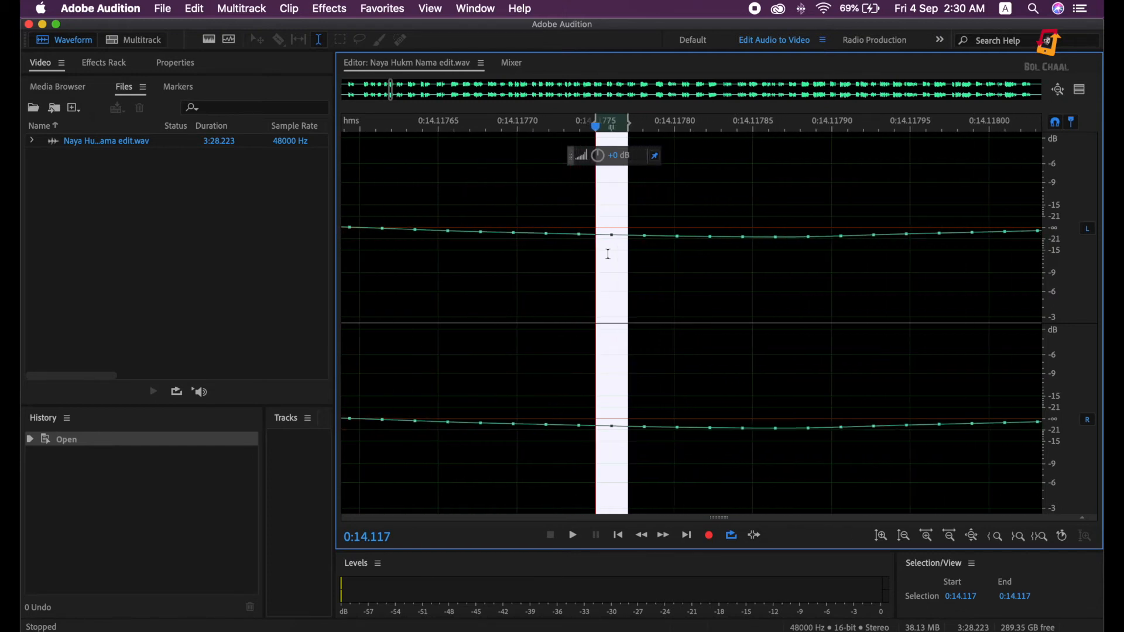
scroll(609, 255, down, 6)
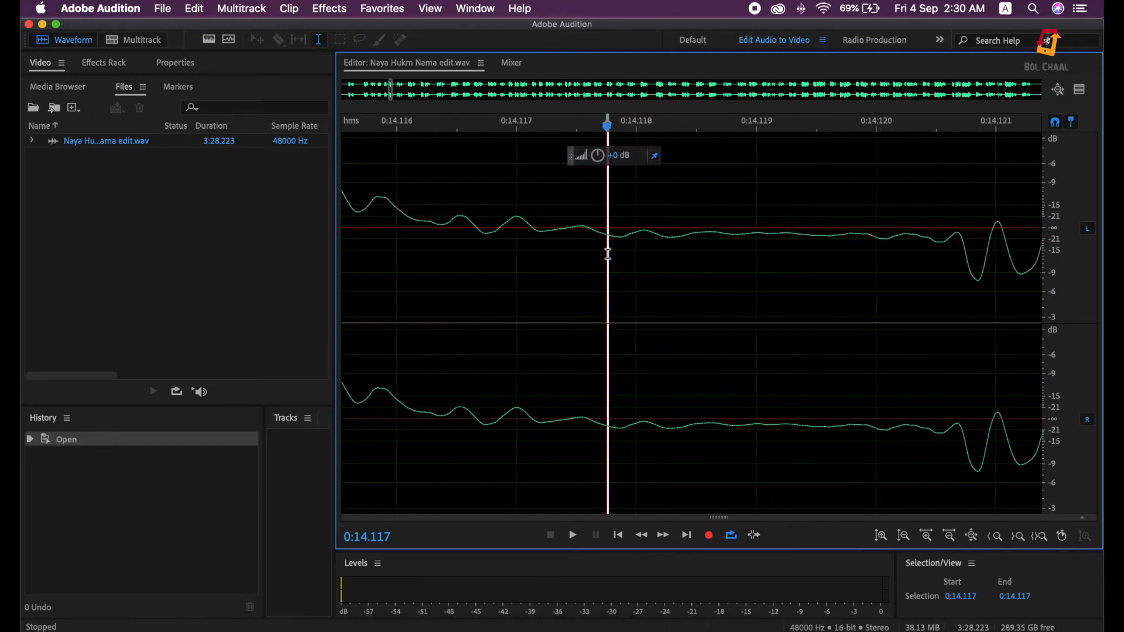
scroll(608, 254, down, 15)
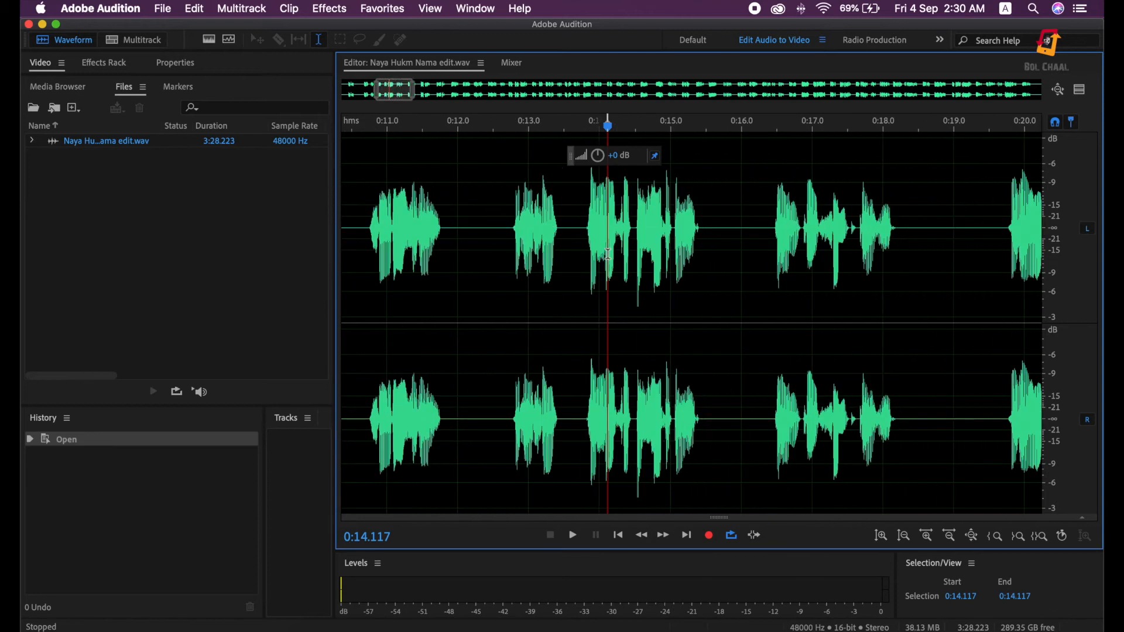
scroll(609, 254, down, 3)
scroll(473, 255, up, 8)
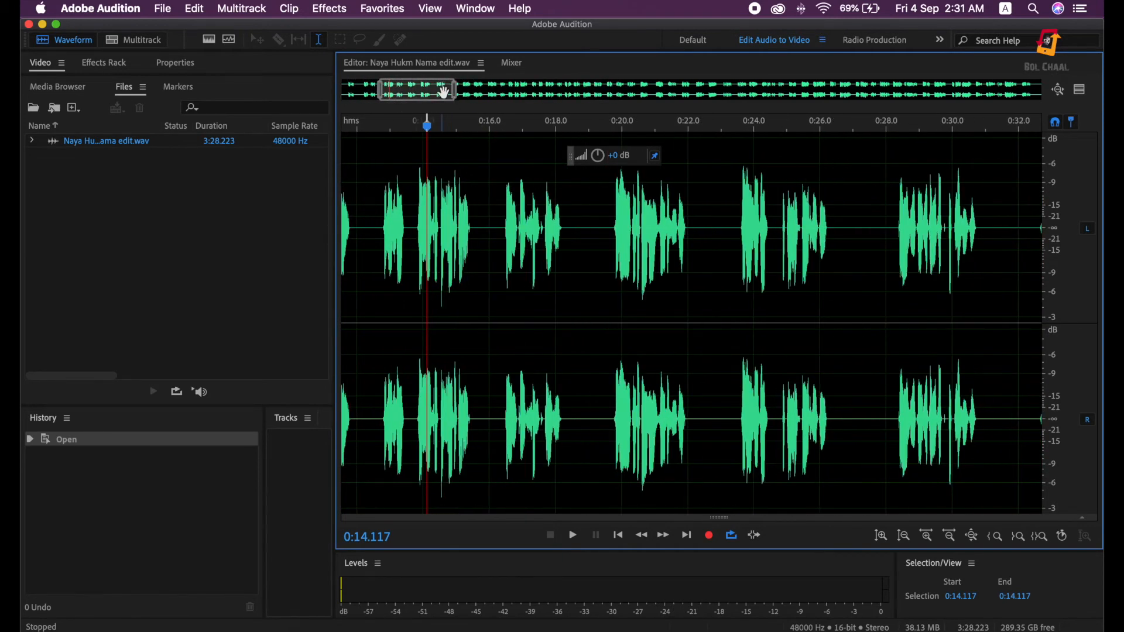
scroll(469, 239, left, 10)
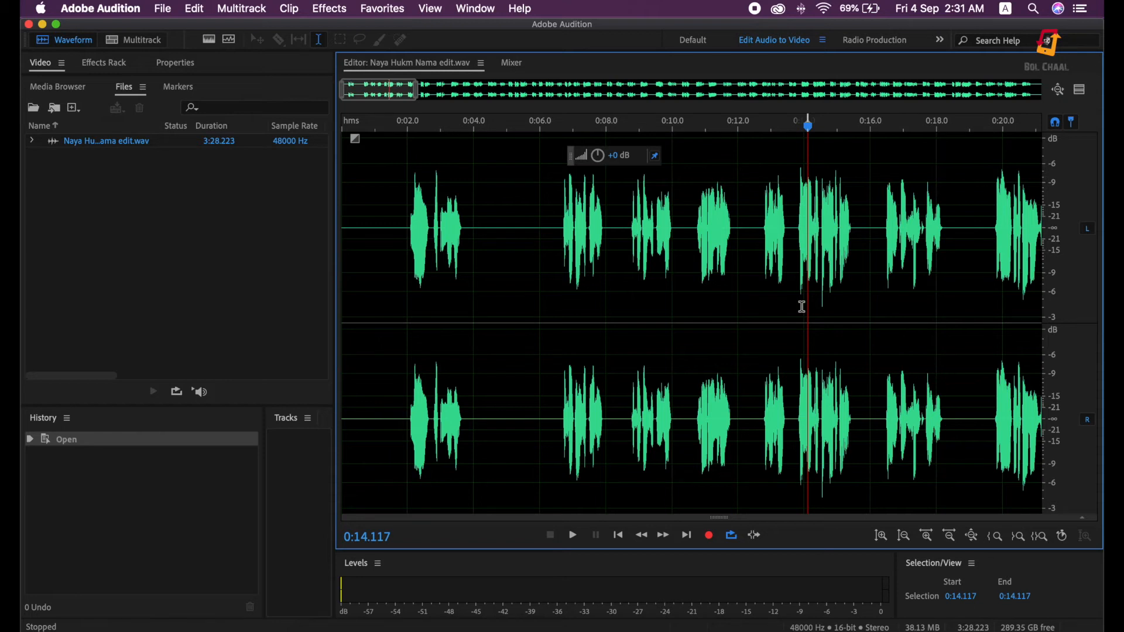
scroll(803, 307, up, 10)
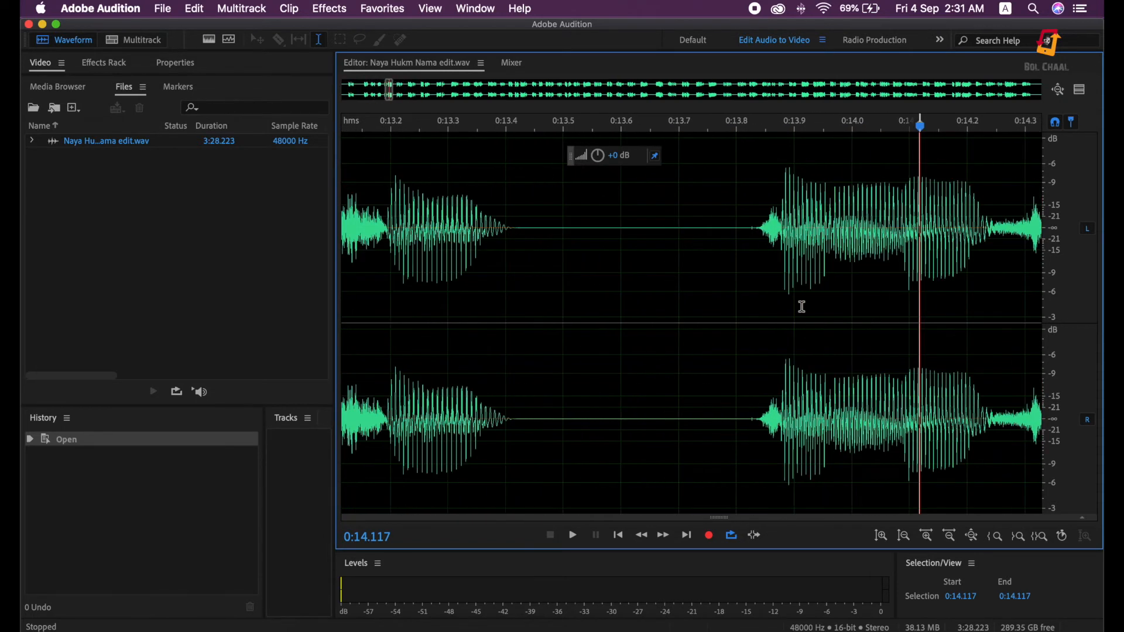
scroll(803, 307, down, 2)
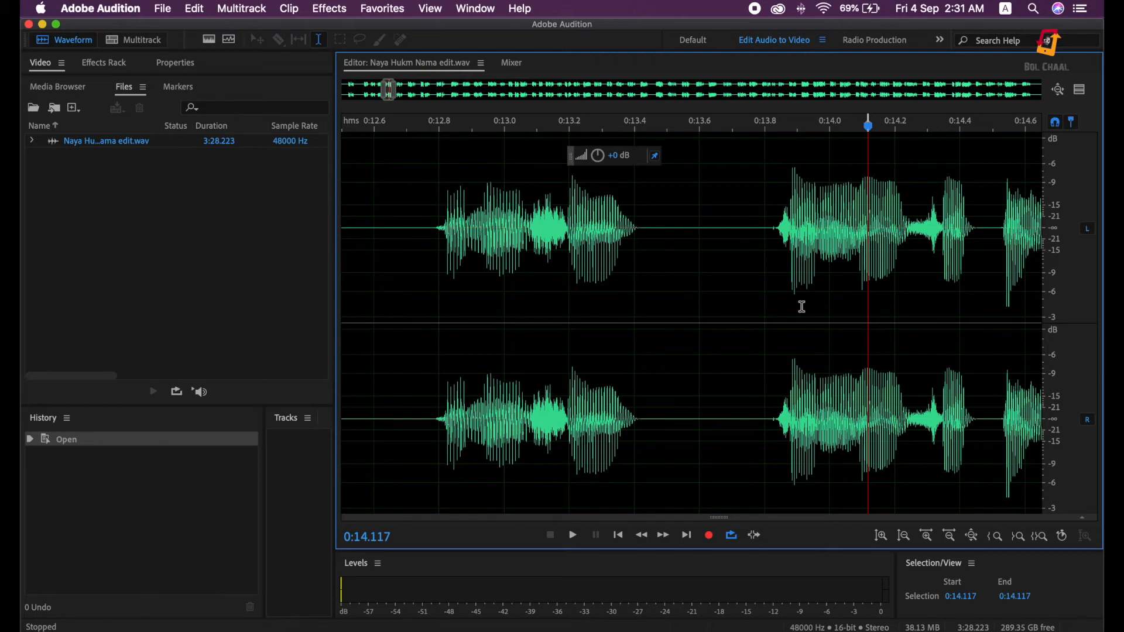
Step: Select the whole recording in the full waveform view and clear the selection, leaving the playhead at 1:44.335
scroll(790, 303, down, 10)
scroll(775, 299, down, 2)
double_click(531, 254)
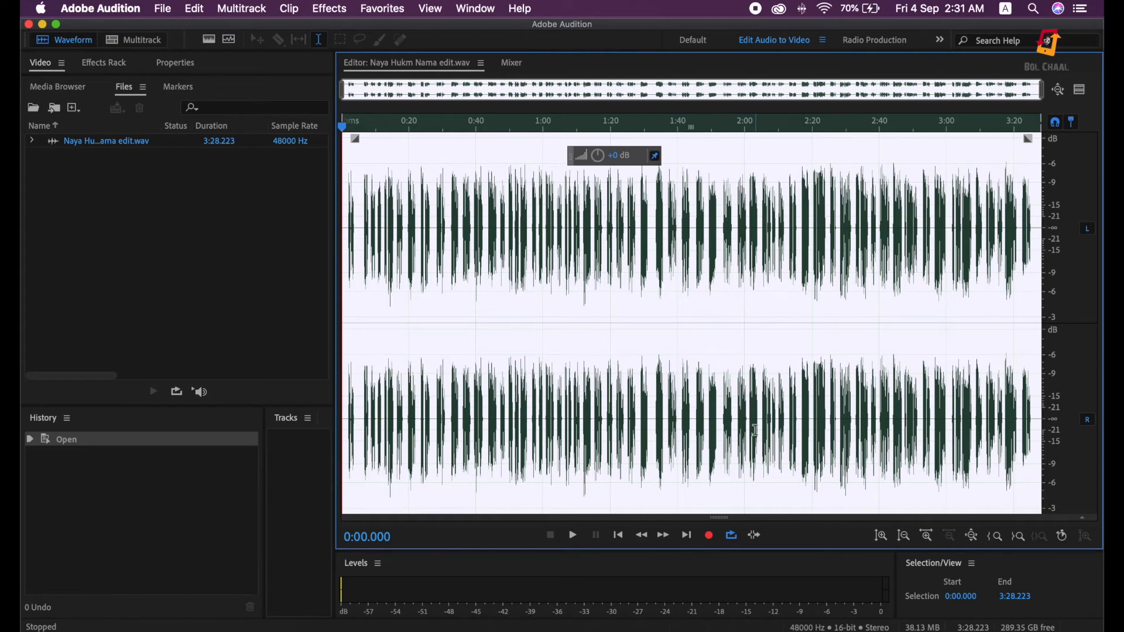
click(617, 346)
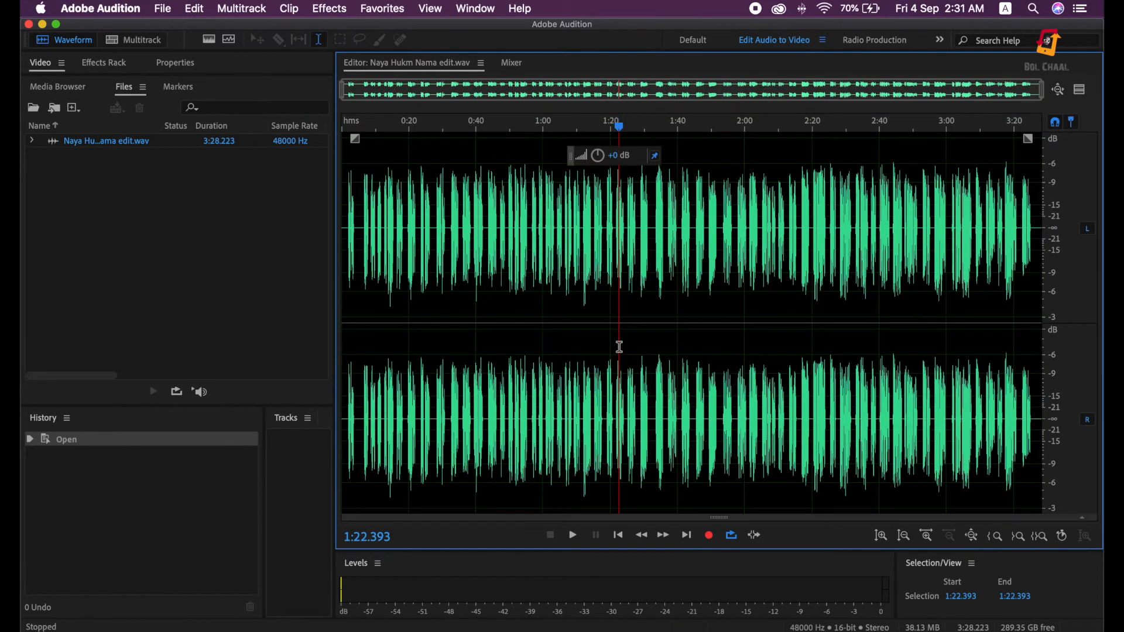
double_click(576, 327)
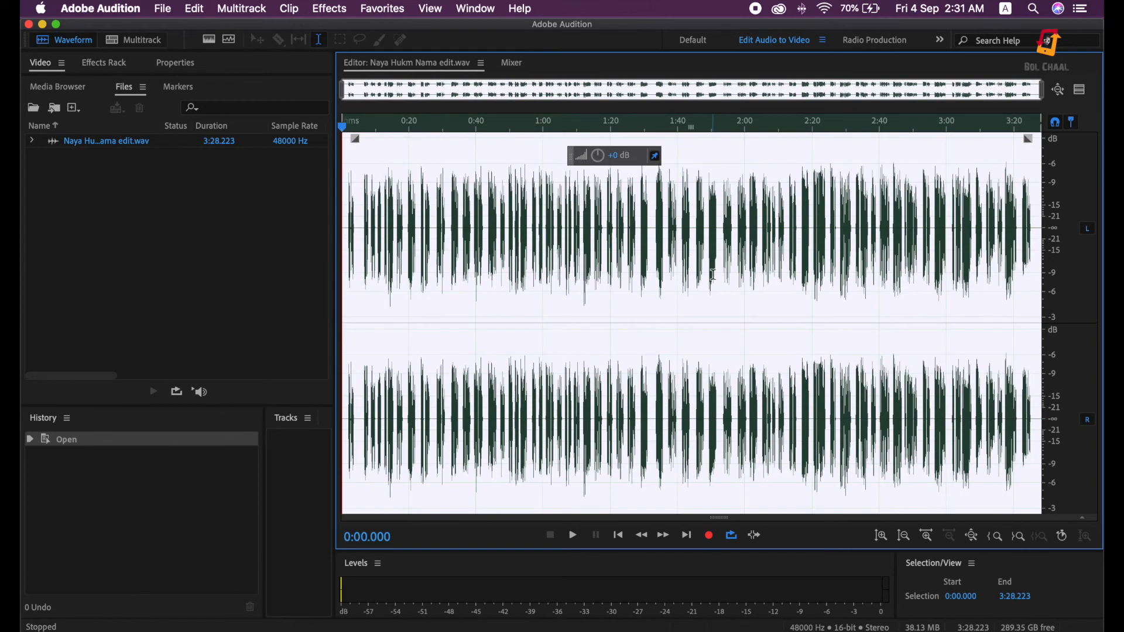
click(693, 258)
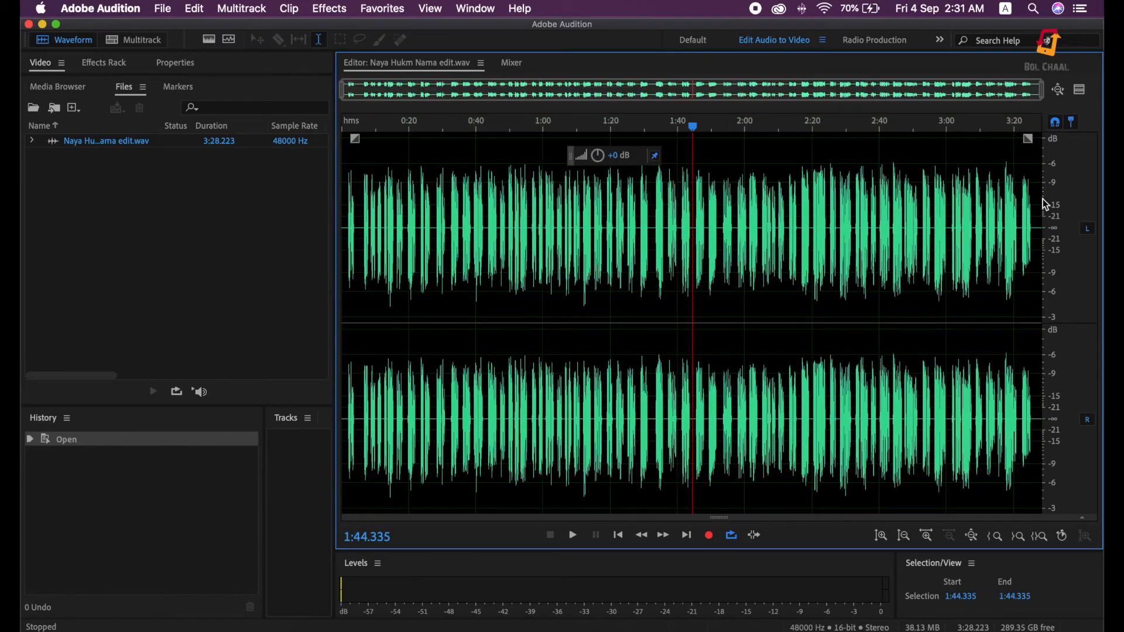
Step: Select the waveform from 3:26.208 back to its start and compare it at different vertical amplitude scales
drag(1038, 202, 70, 289)
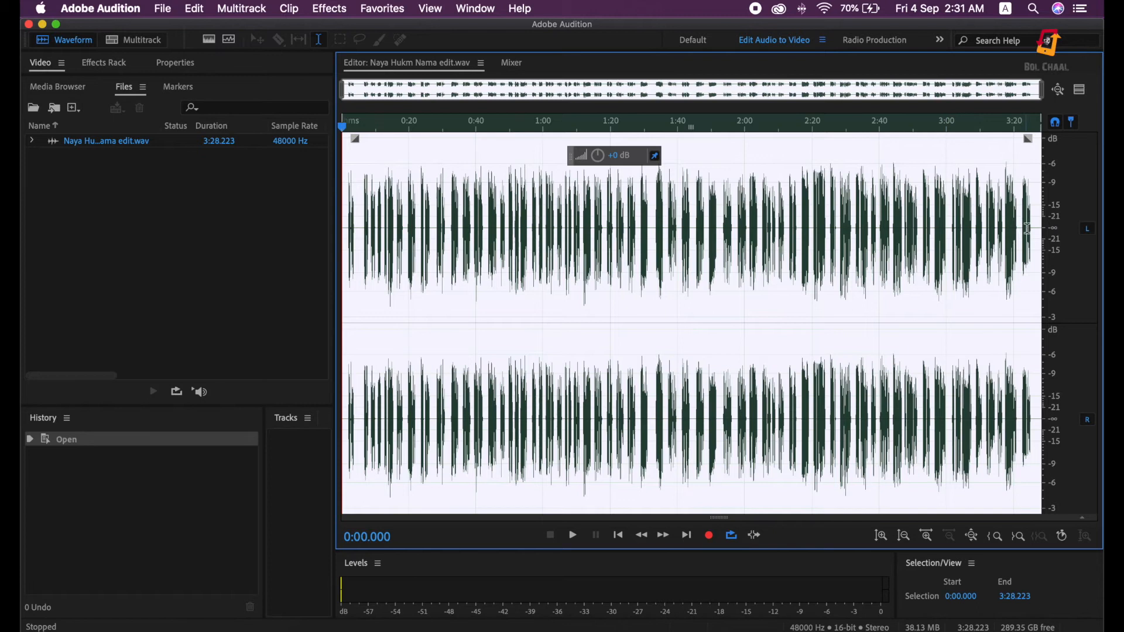
drag(1036, 225, 22, 246)
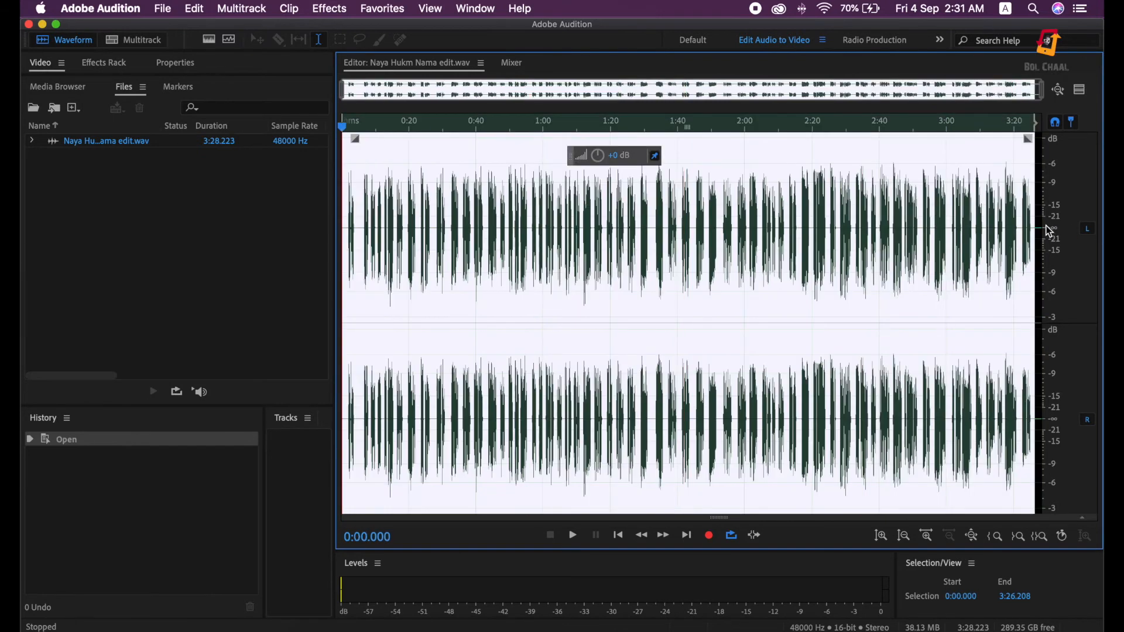
scroll(1047, 237, up, 1)
scroll(1066, 234, up, 2)
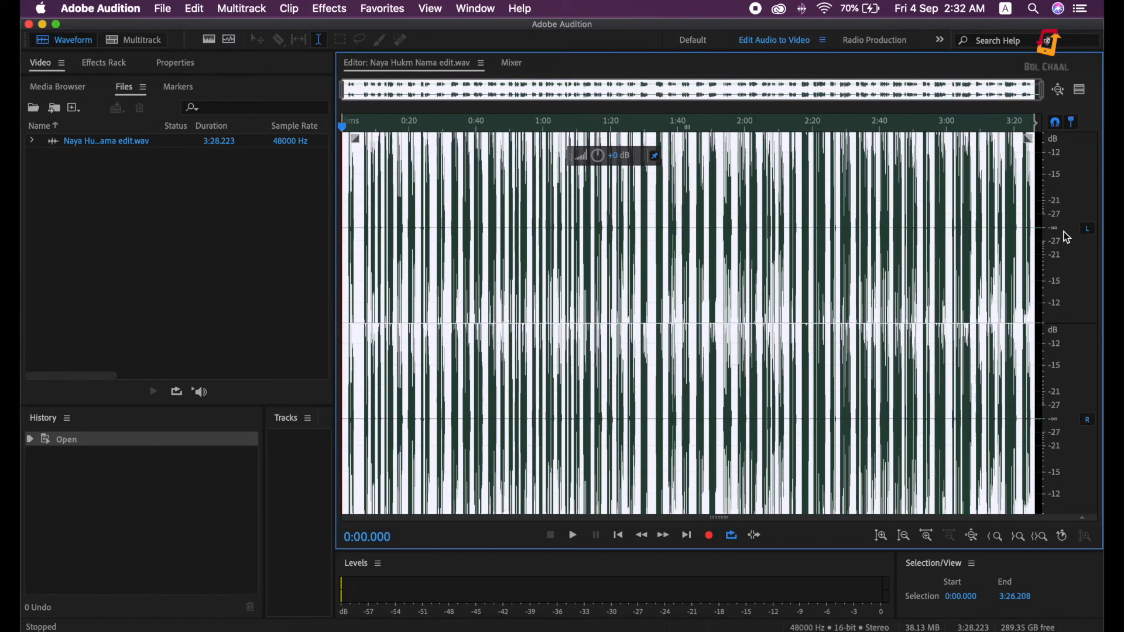
scroll(1067, 237, down, 3)
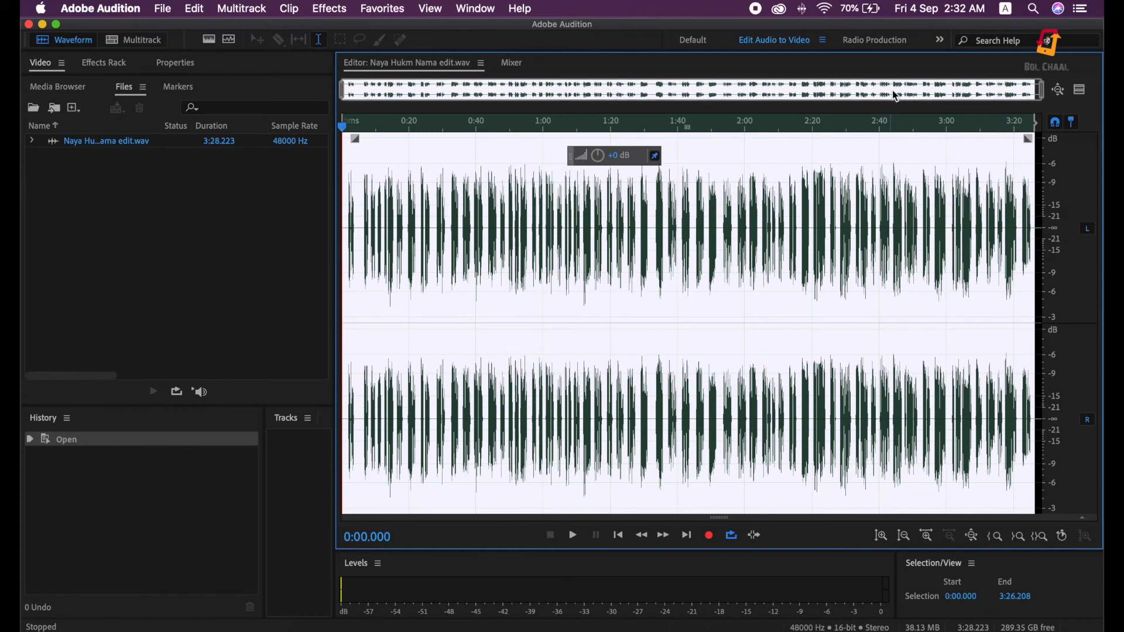
Step: Inspect the unselected tail after 3:26.208 and extend the selection to the entire recording, 0:00.000 to 3:28.223
scroll(895, 96, up, 8)
drag(897, 95, 1032, 89)
scroll(1012, 91, down, 8)
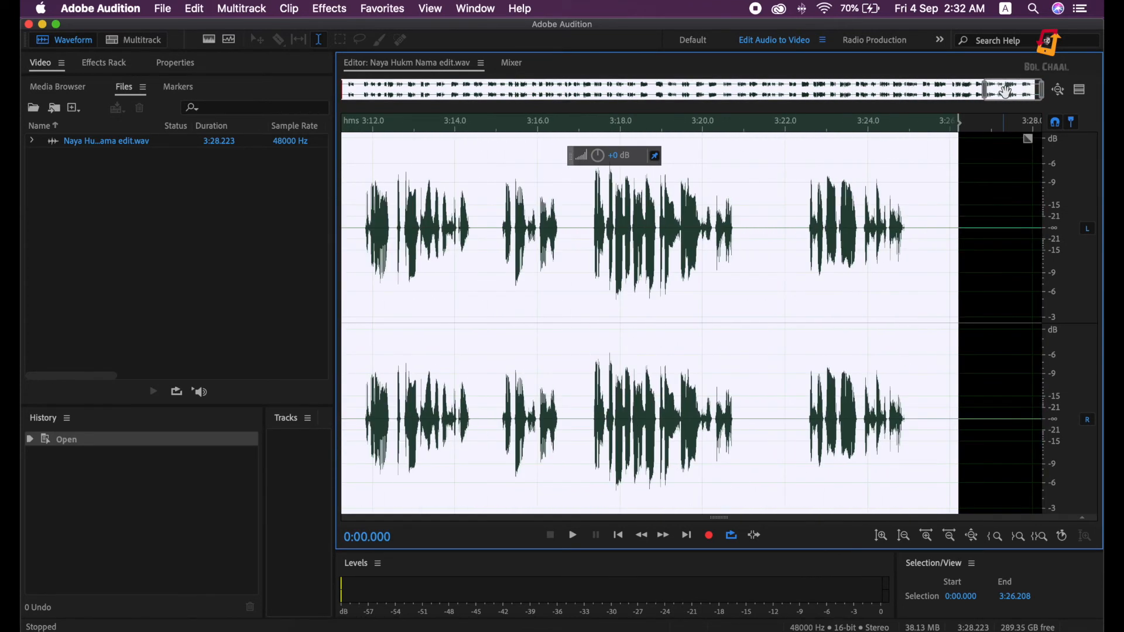
double_click(701, 284)
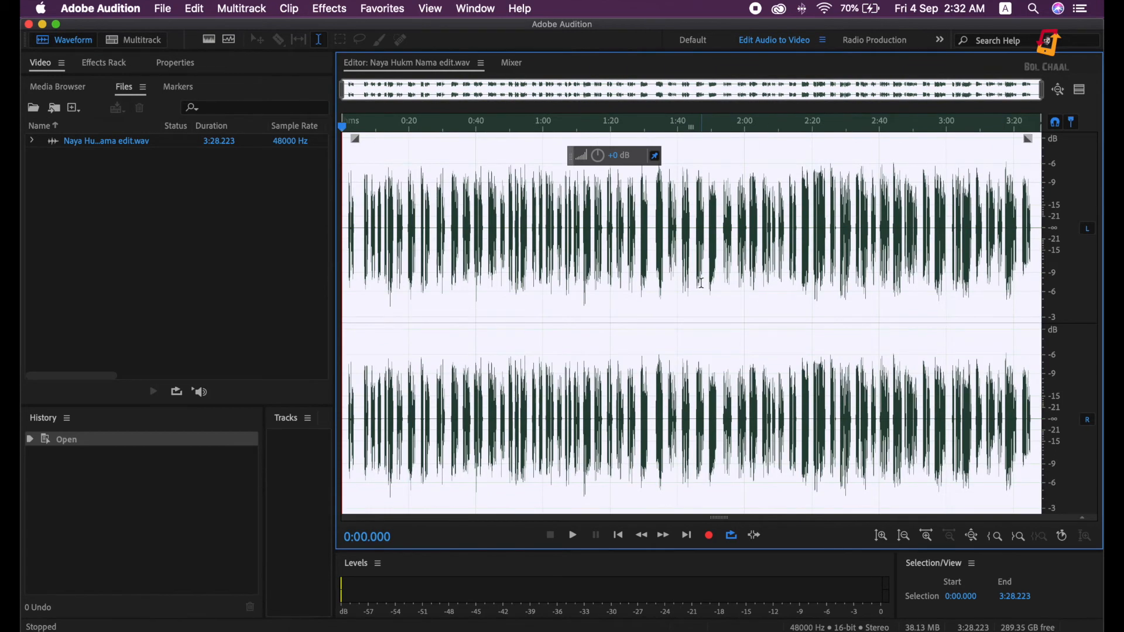
scroll(701, 283, up, 5)
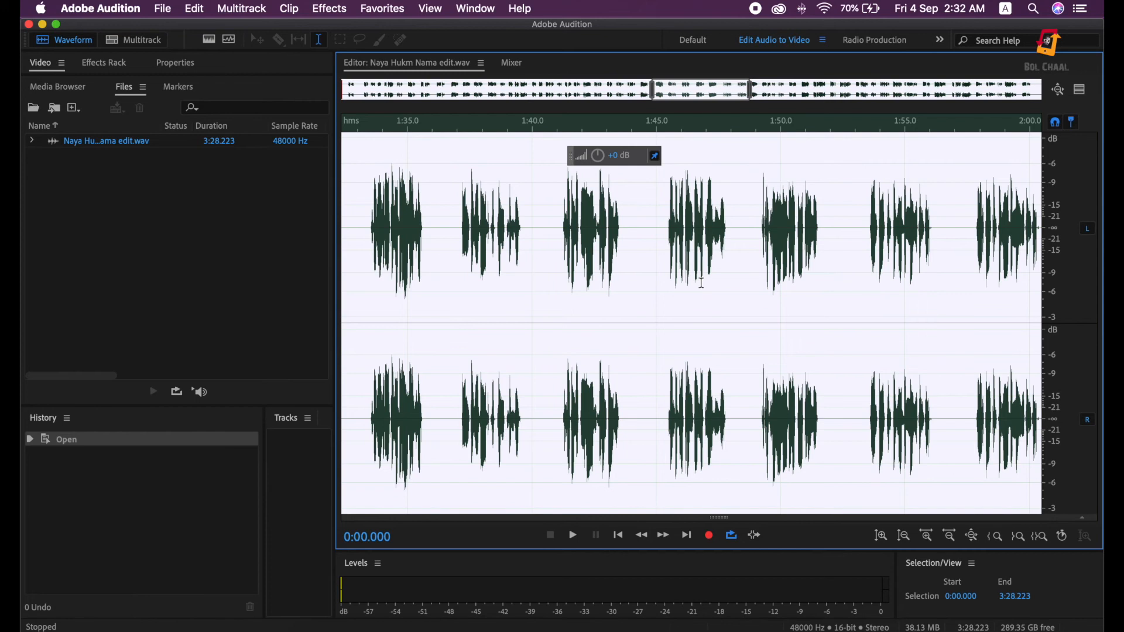
Step: Select the visible stretch from 1:17.967 to 1:43.547, view it within the full waveform, and extend the selection to the entire recording
scroll(702, 283, down, 5)
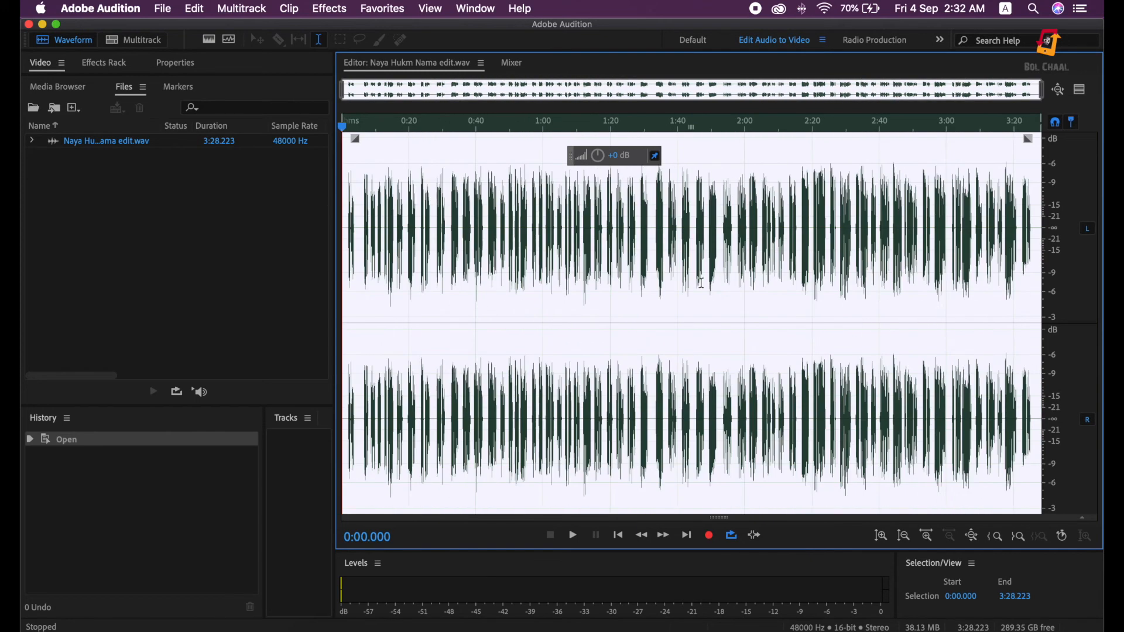
click(612, 269)
scroll(615, 270, up, 6)
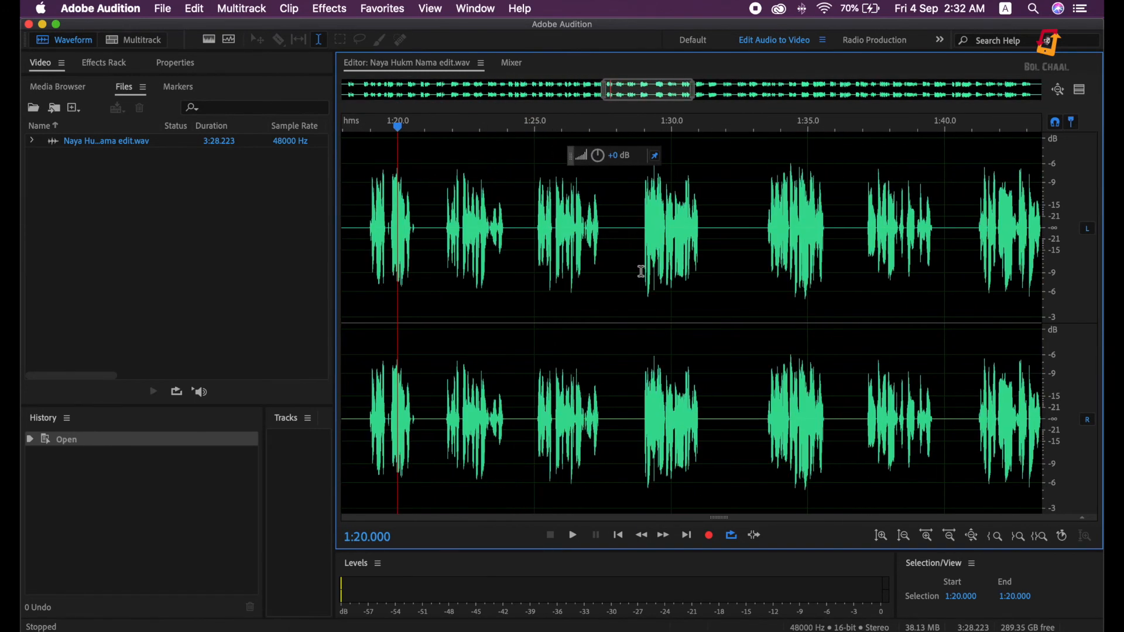
double_click(641, 271)
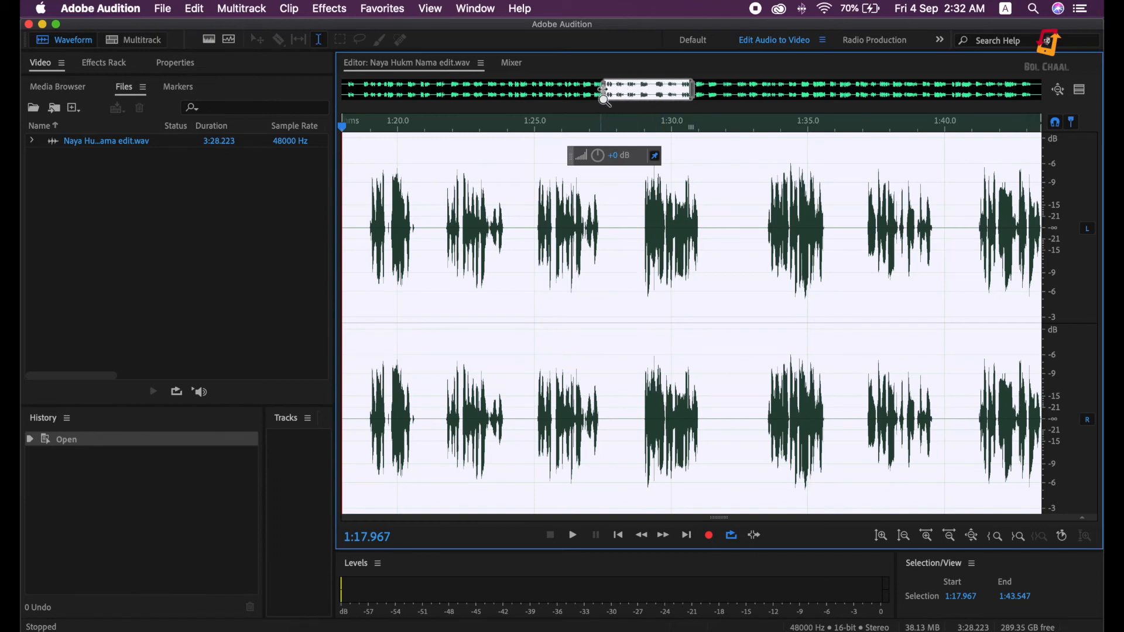
key(backslash)
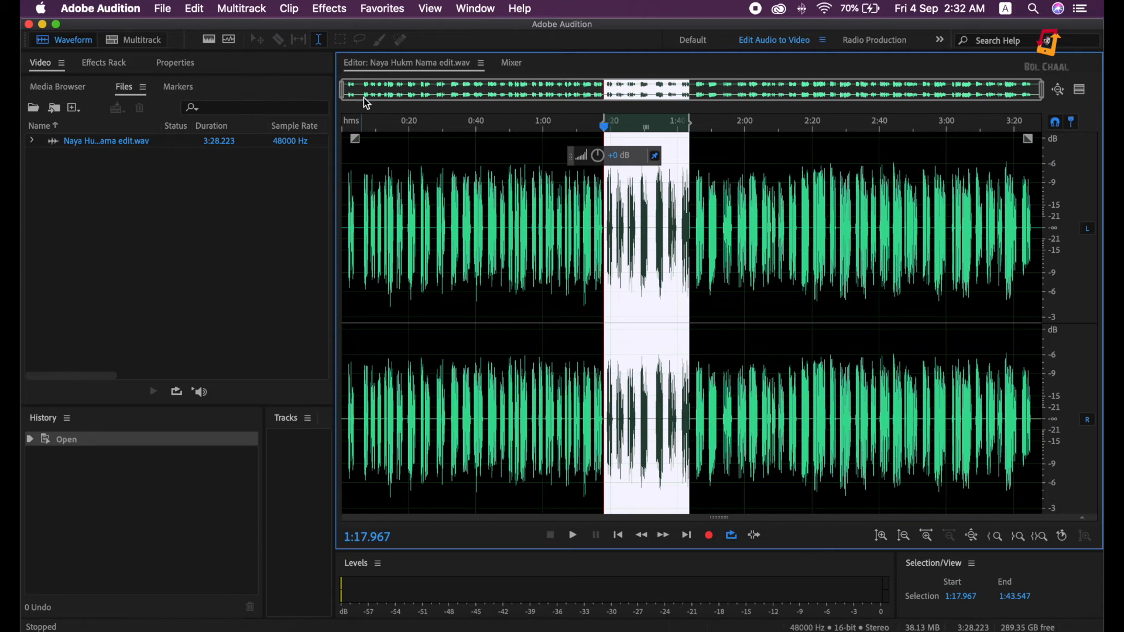
double_click(771, 226)
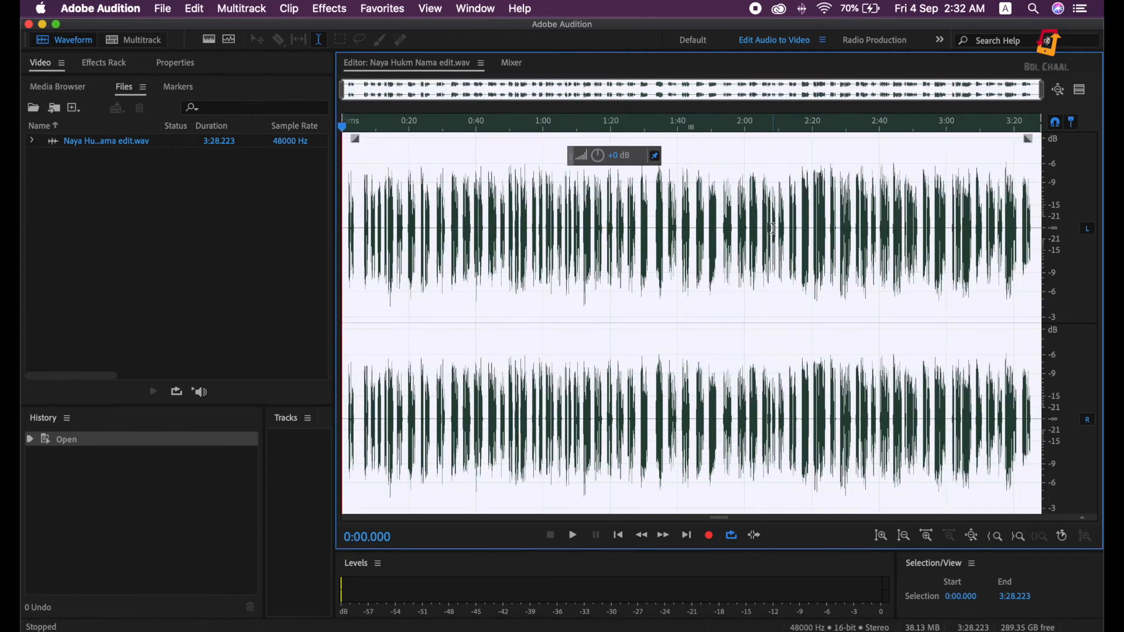
click(336, 11)
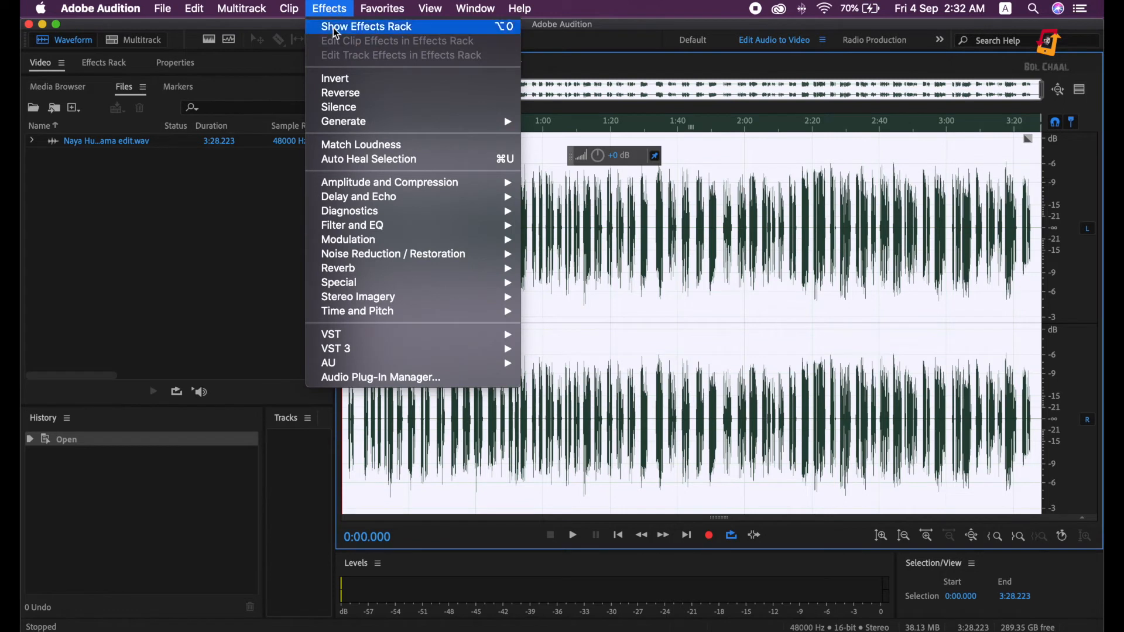
mouse_move(421, 202)
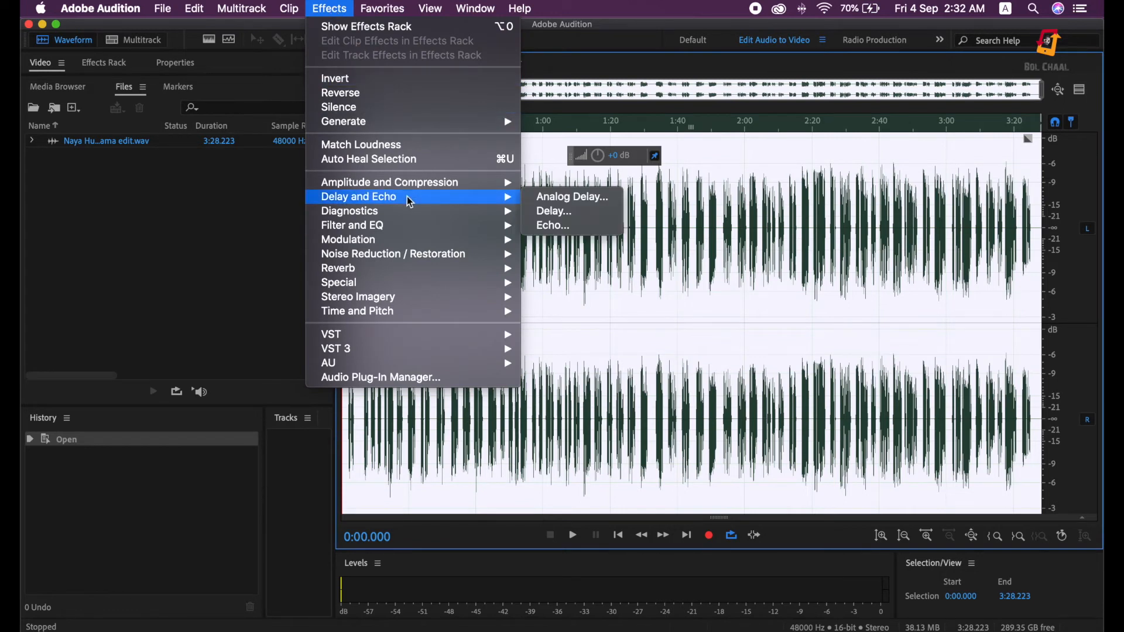
mouse_move(370, 188)
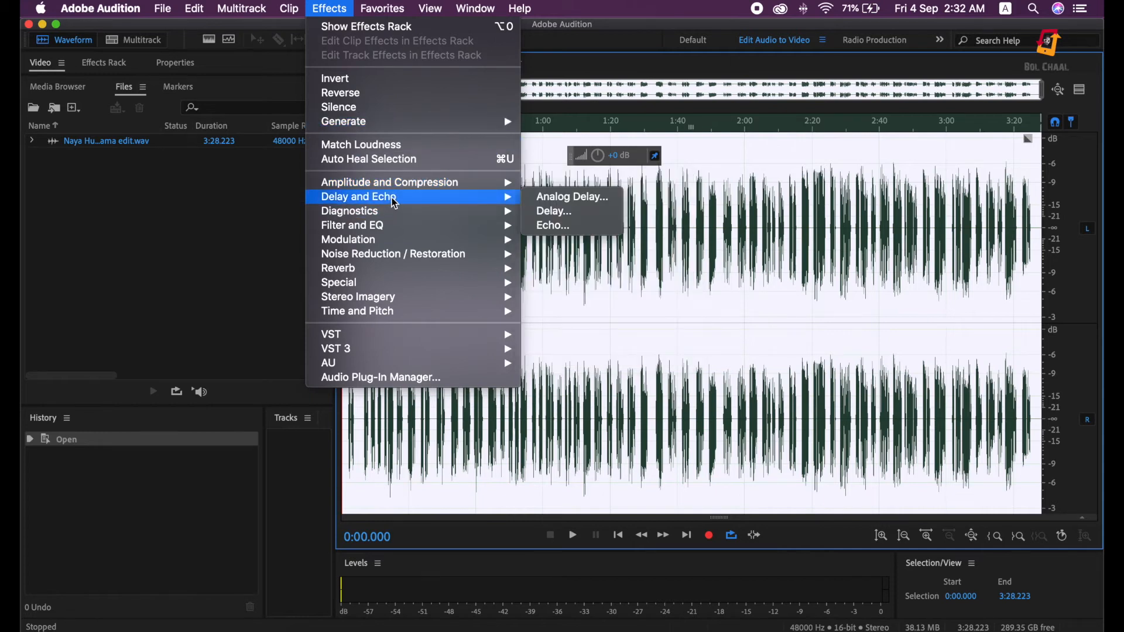
click(571, 225)
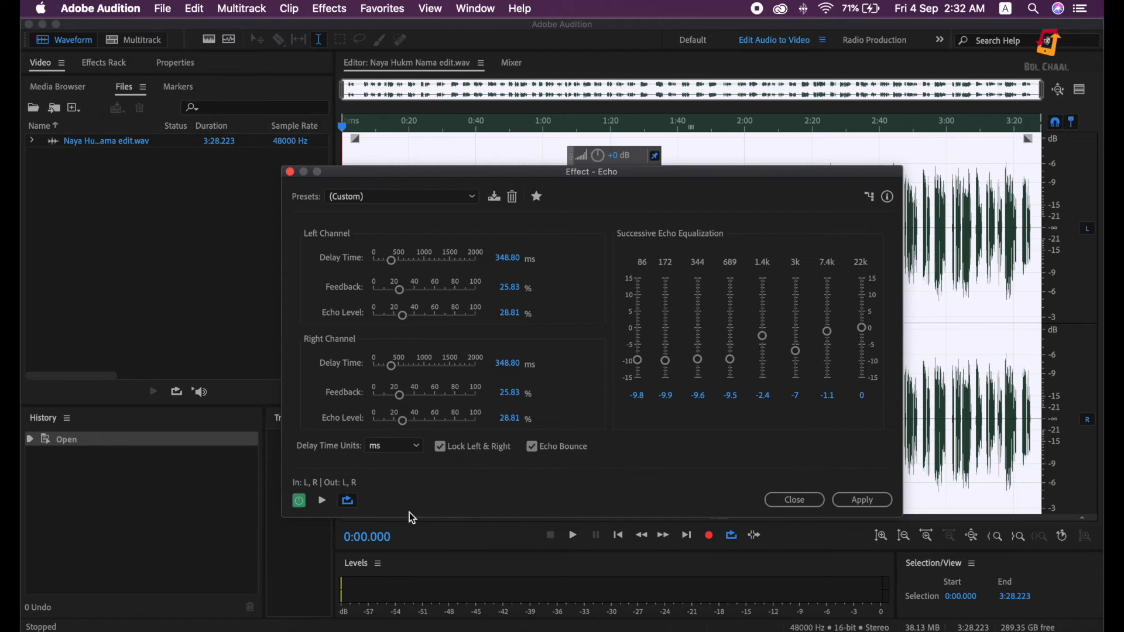
click(457, 197)
click(419, 212)
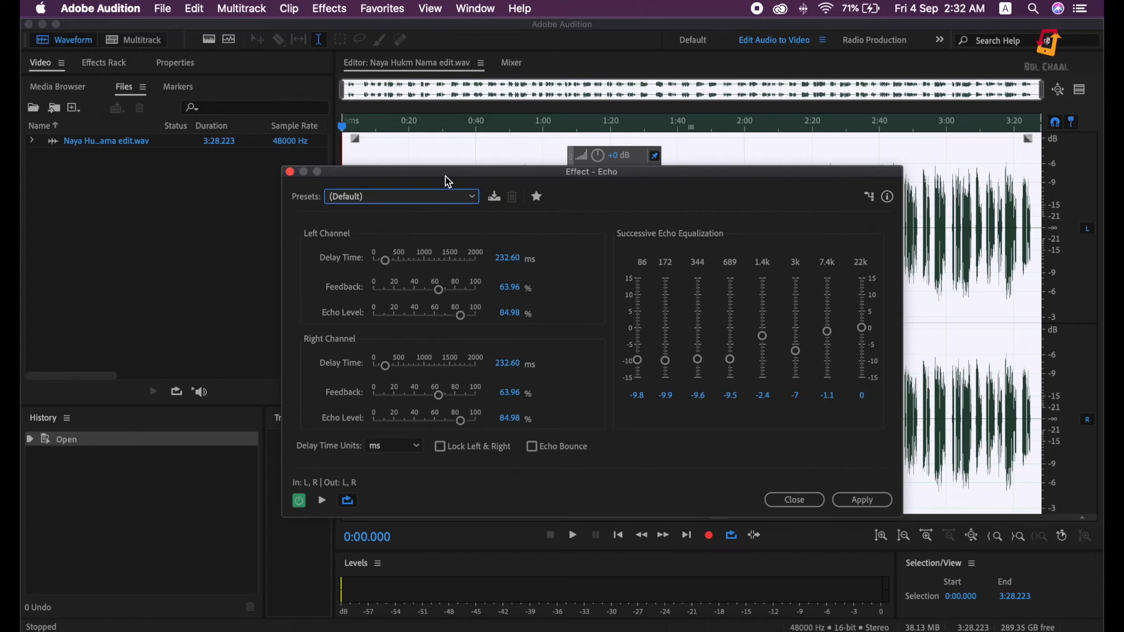
drag(445, 175, 577, 69)
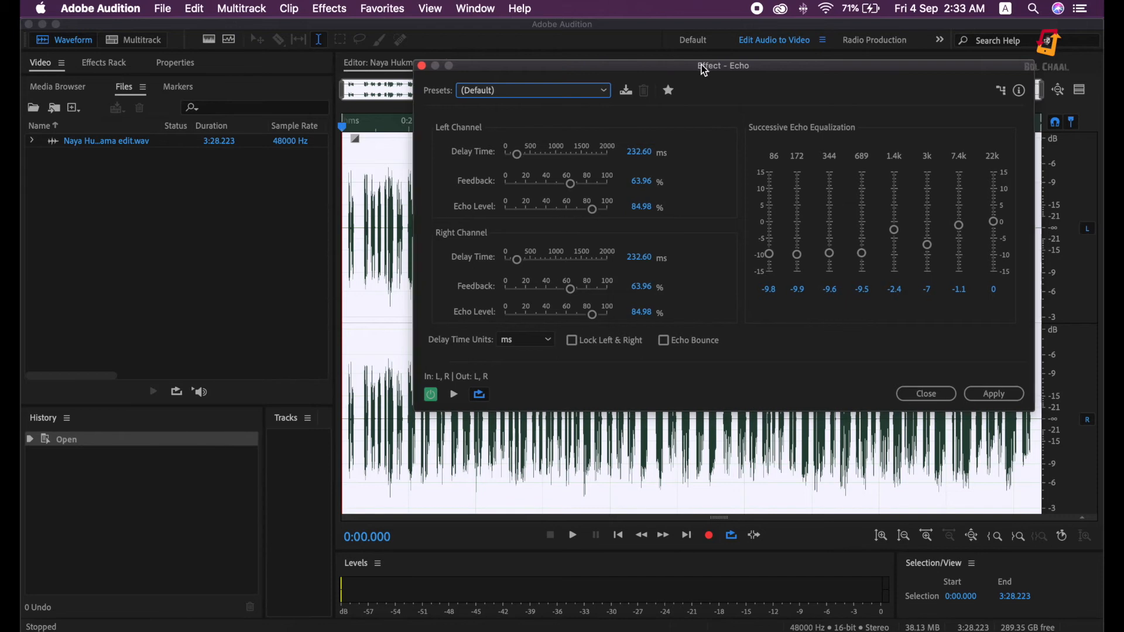
drag(702, 64, 292, 80)
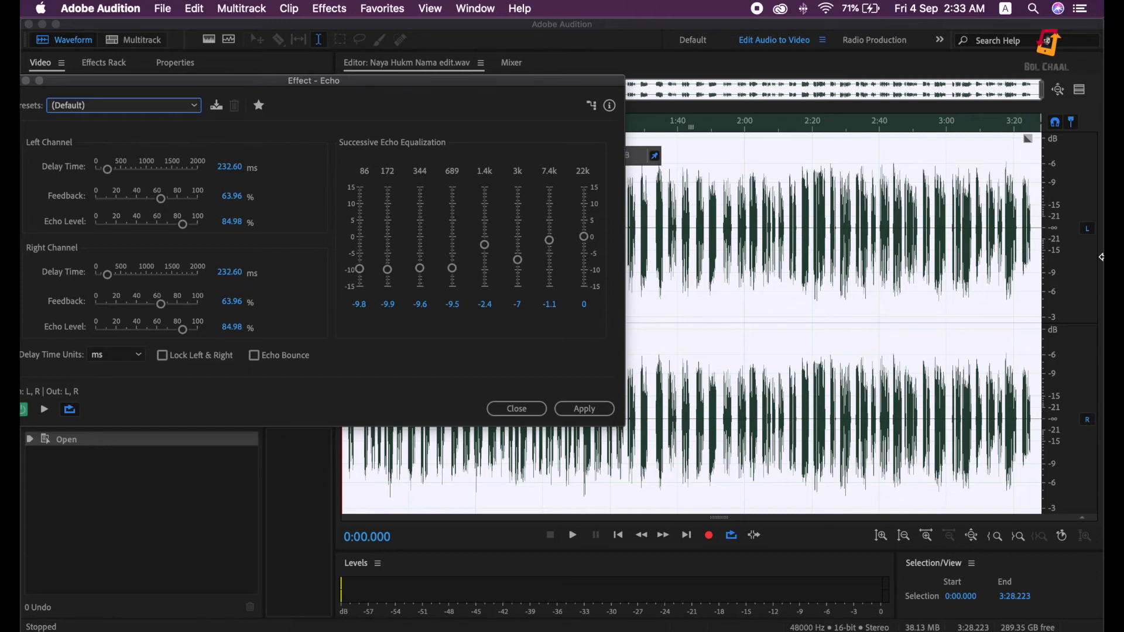
drag(360, 83, 195, 114)
click(550, 286)
key(super+a)
drag(259, 120, 494, 109)
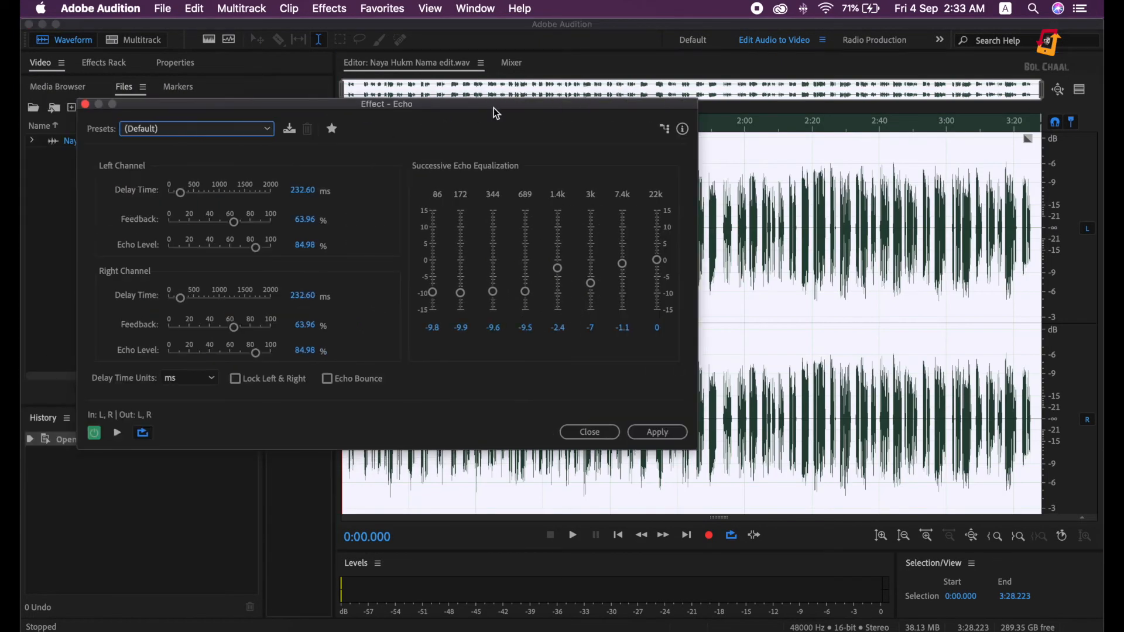
click(601, 434)
Step: Select the whole recording, restrict the selection to the left channel, and play a few seconds of it
click(726, 299)
key(super+a)
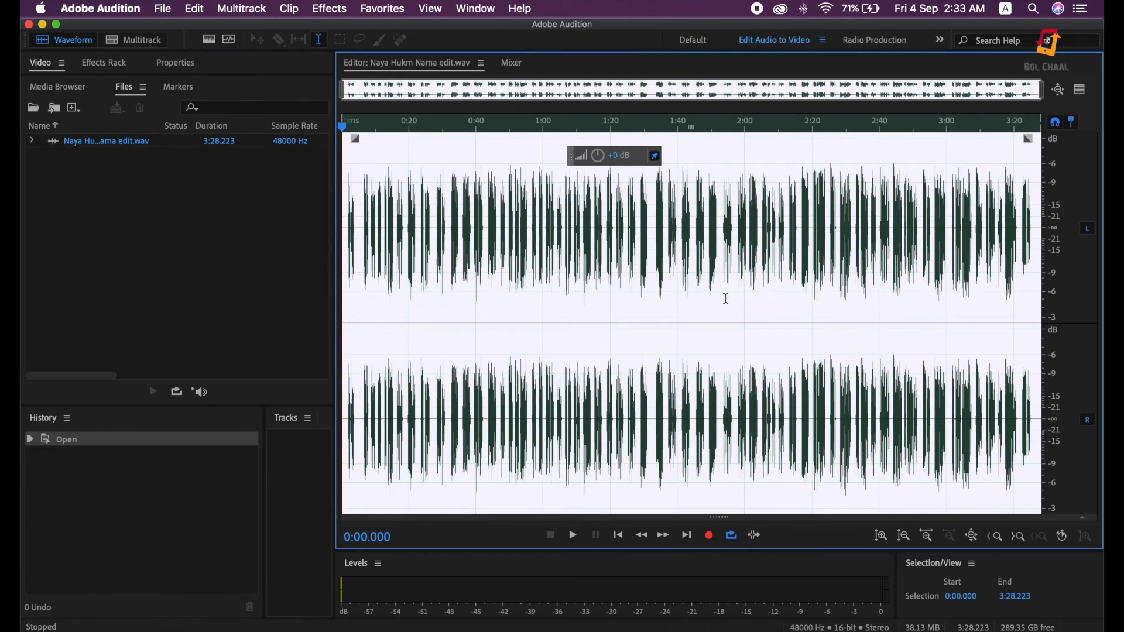
key(Up)
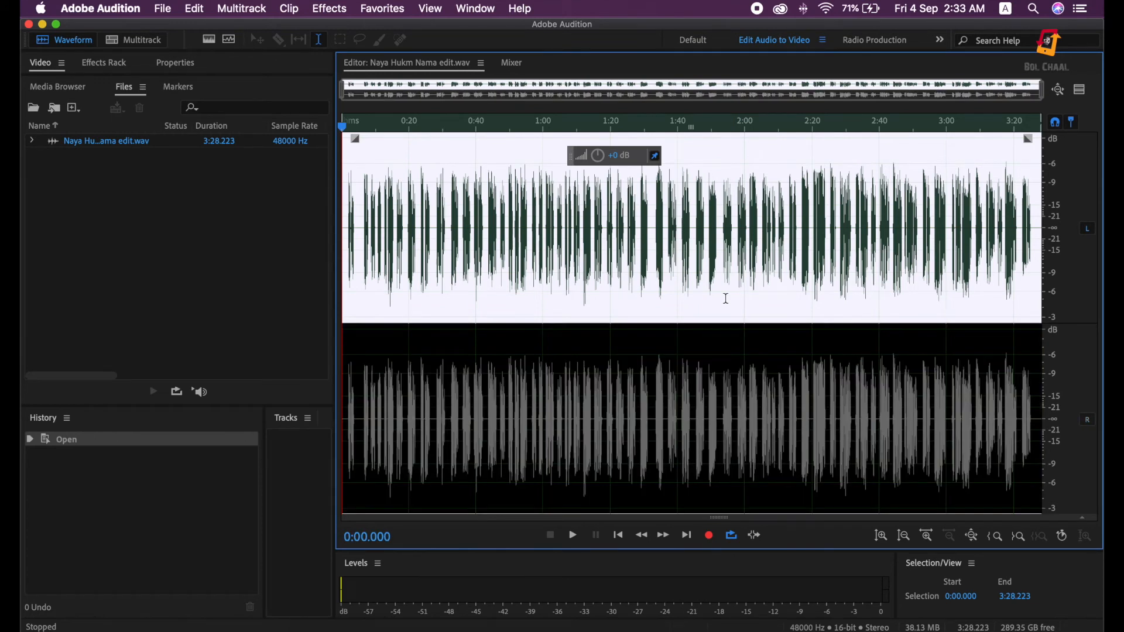
key(space)
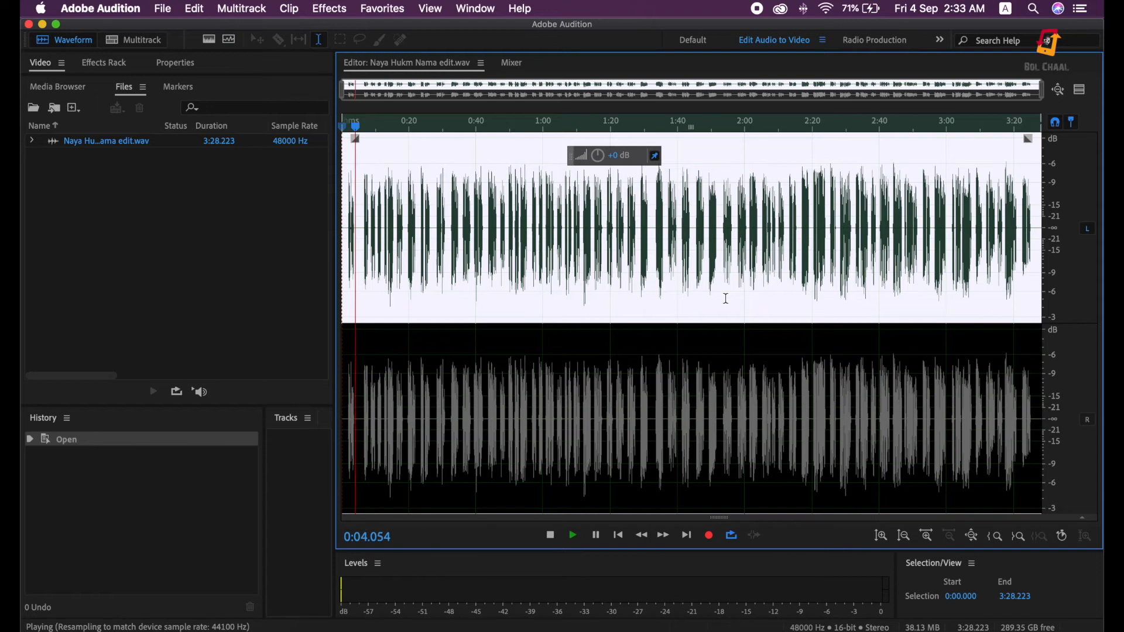
key(space)
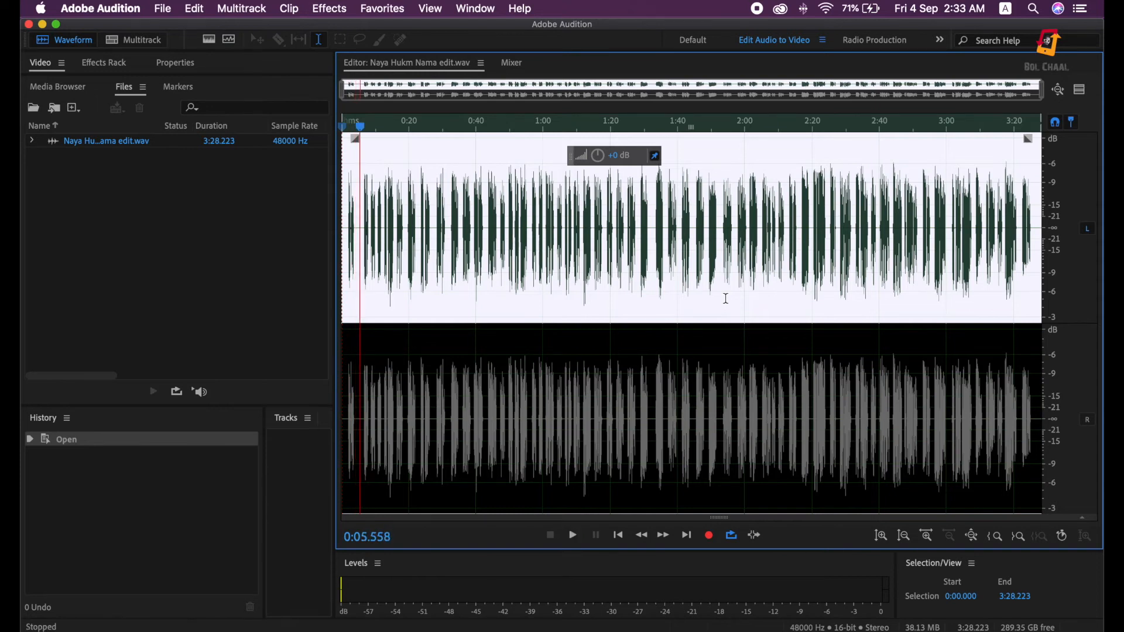
Step: Restrict the selection to the right channel and play a few seconds of it
key(Down)
key(Down)
key(space)
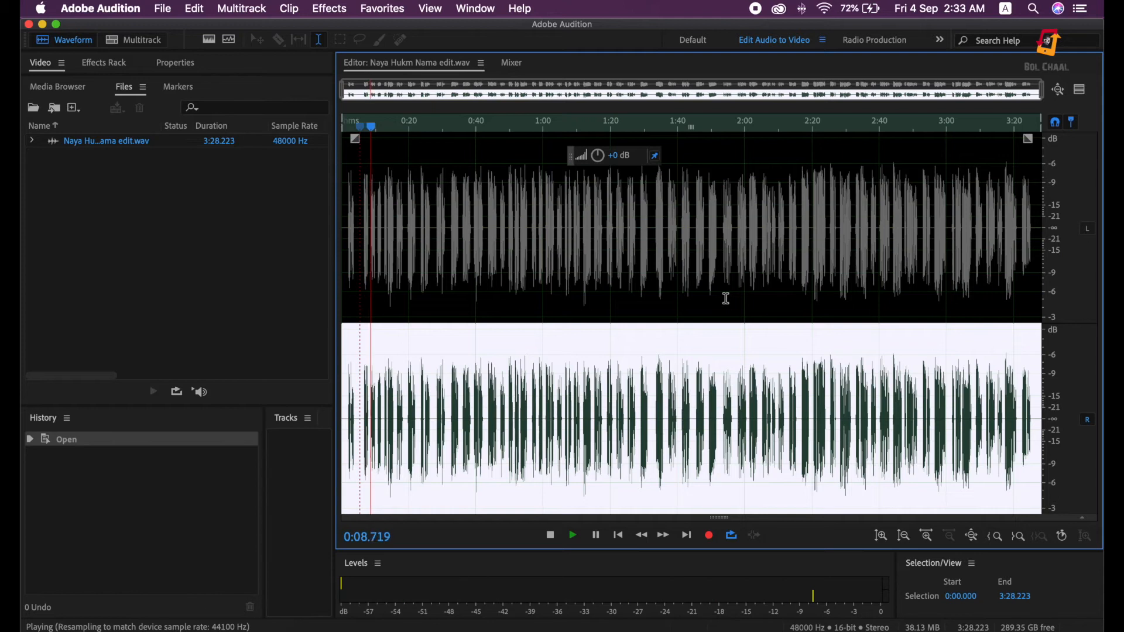
key(space)
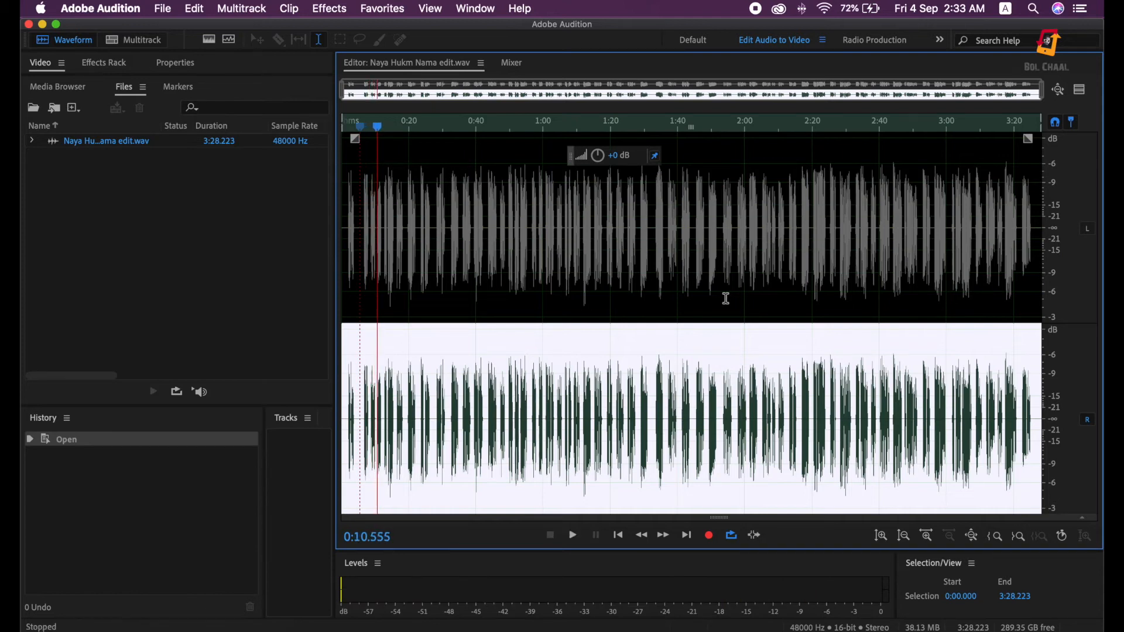
Step: Restore the selection to both channels and play a few seconds in stereo
key(Up)
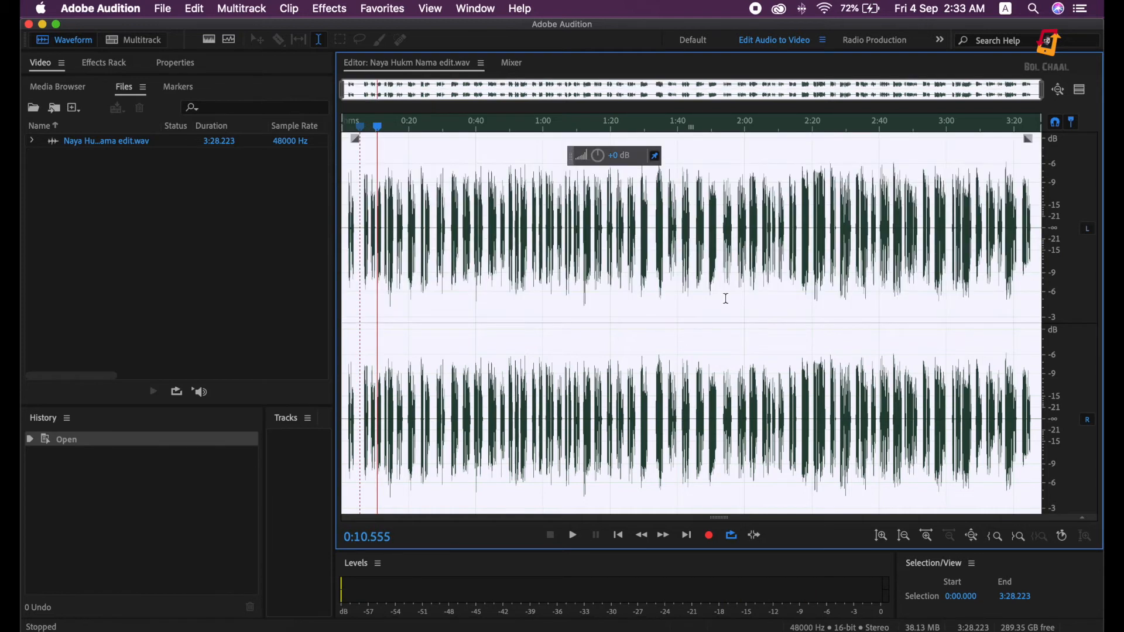
key(space)
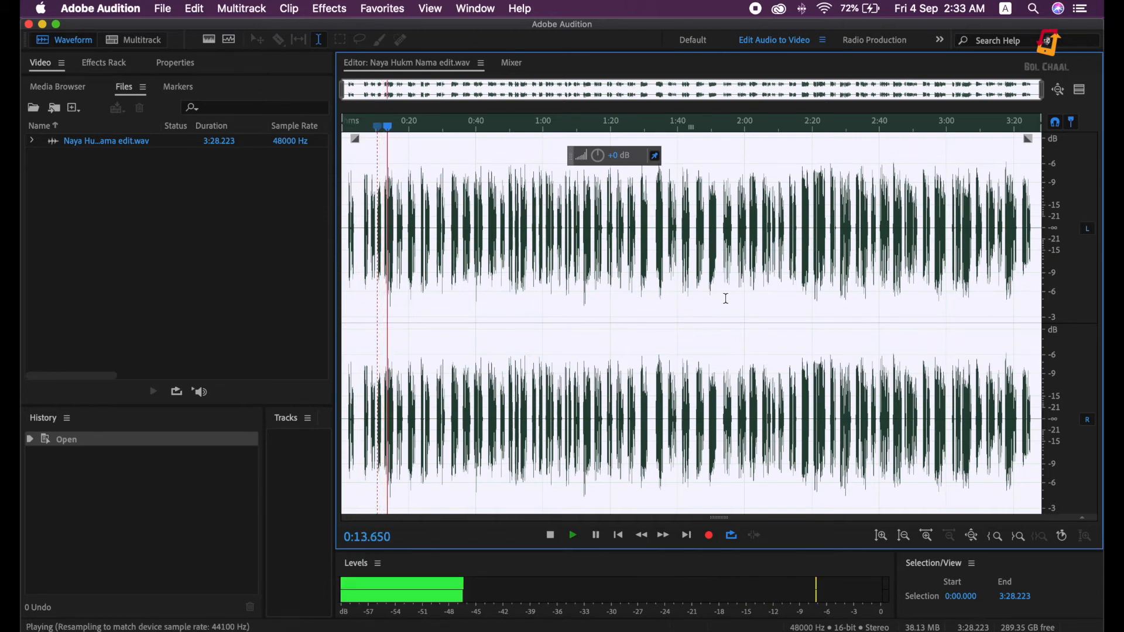
key(space)
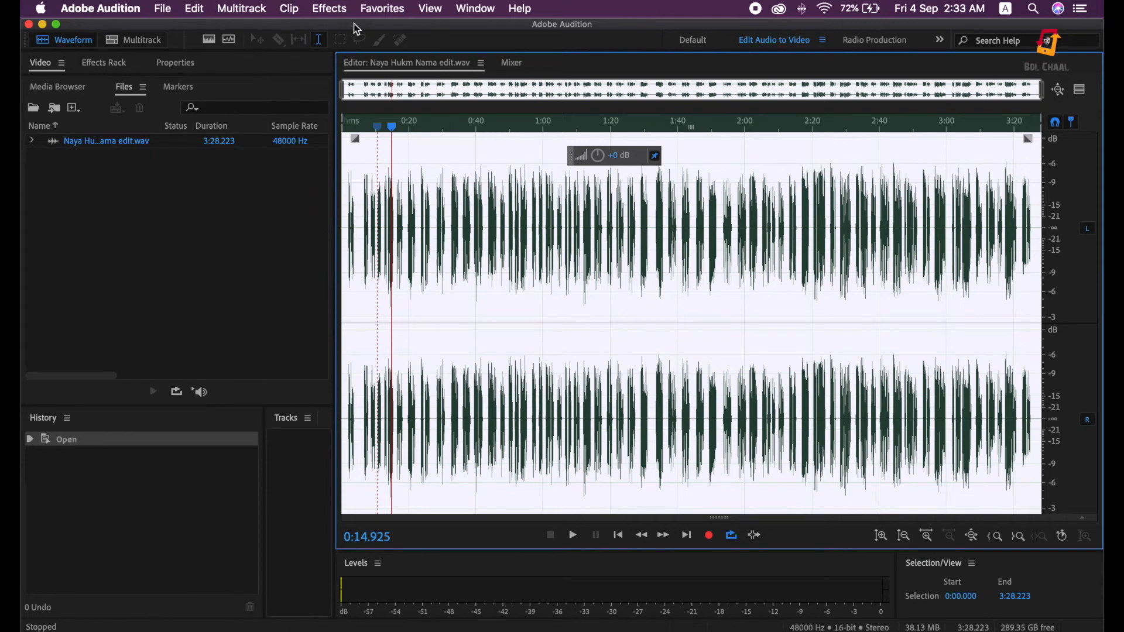
Step: Open the Echo effect for the entire stereo recording
click(323, 11)
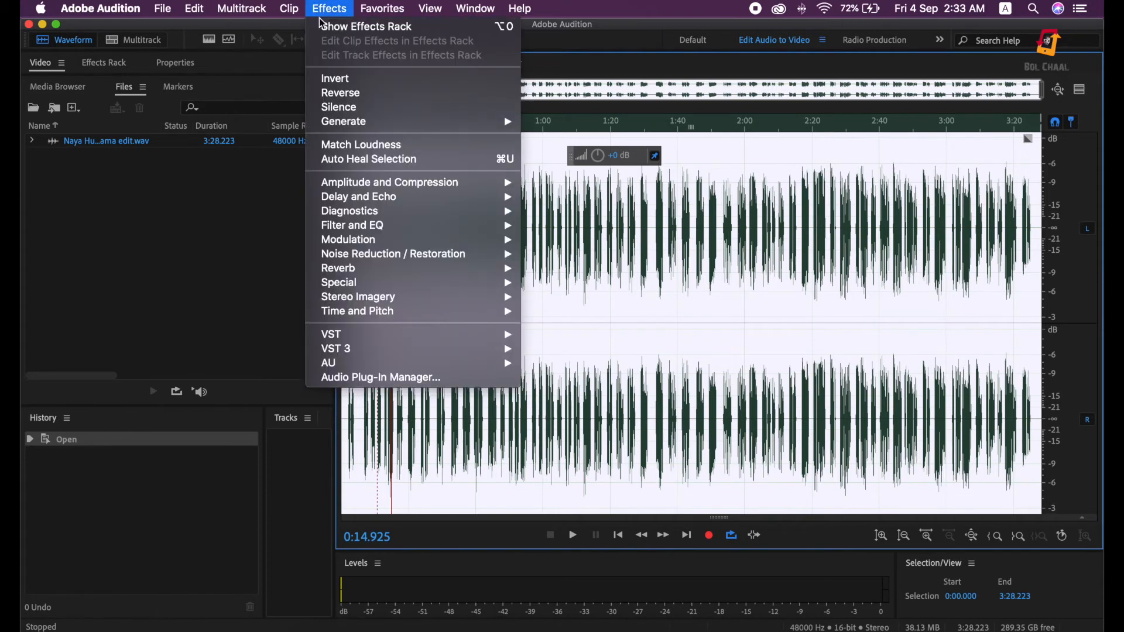
mouse_move(479, 205)
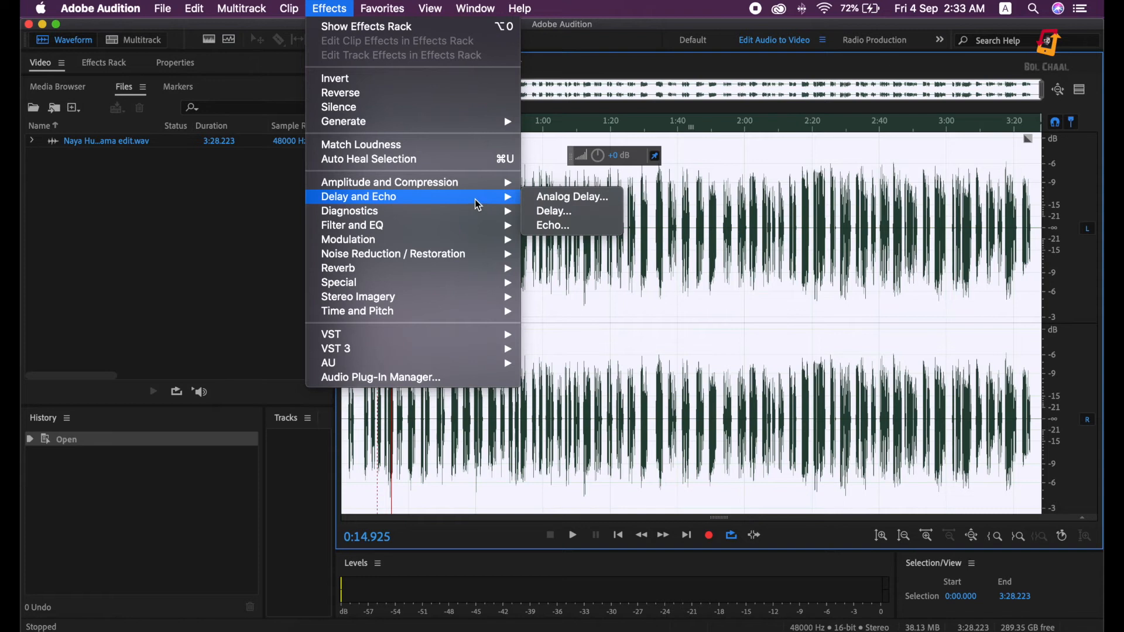
click(593, 230)
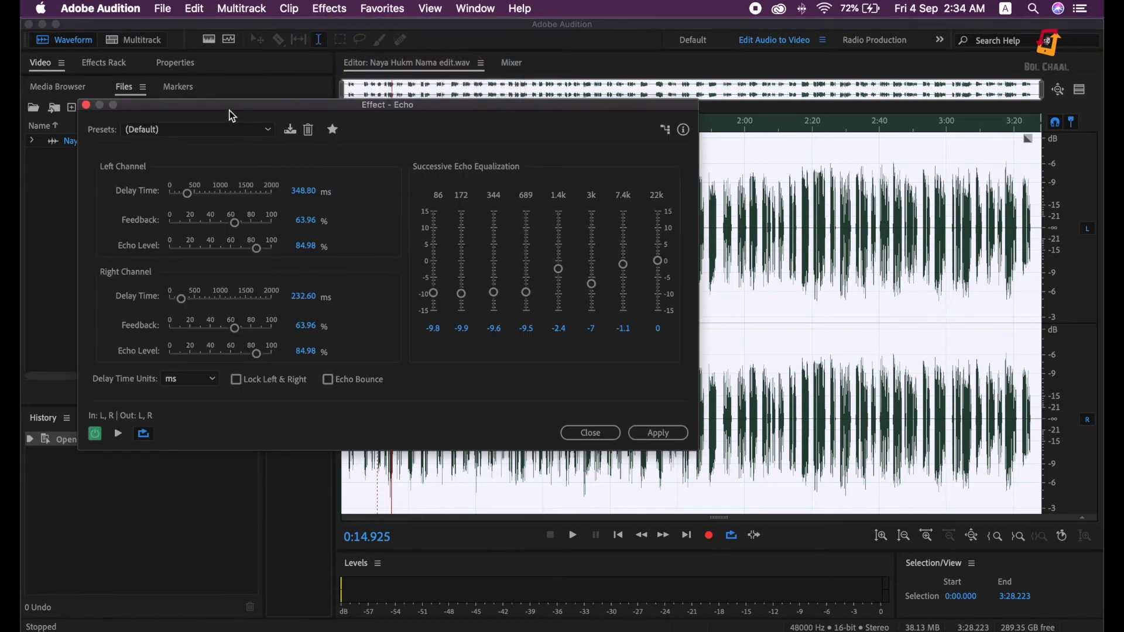
drag(233, 116, 391, 103)
Step: Toggle Lock Left & Right on and off, and vary the left and right channel delay times separately
click(395, 368)
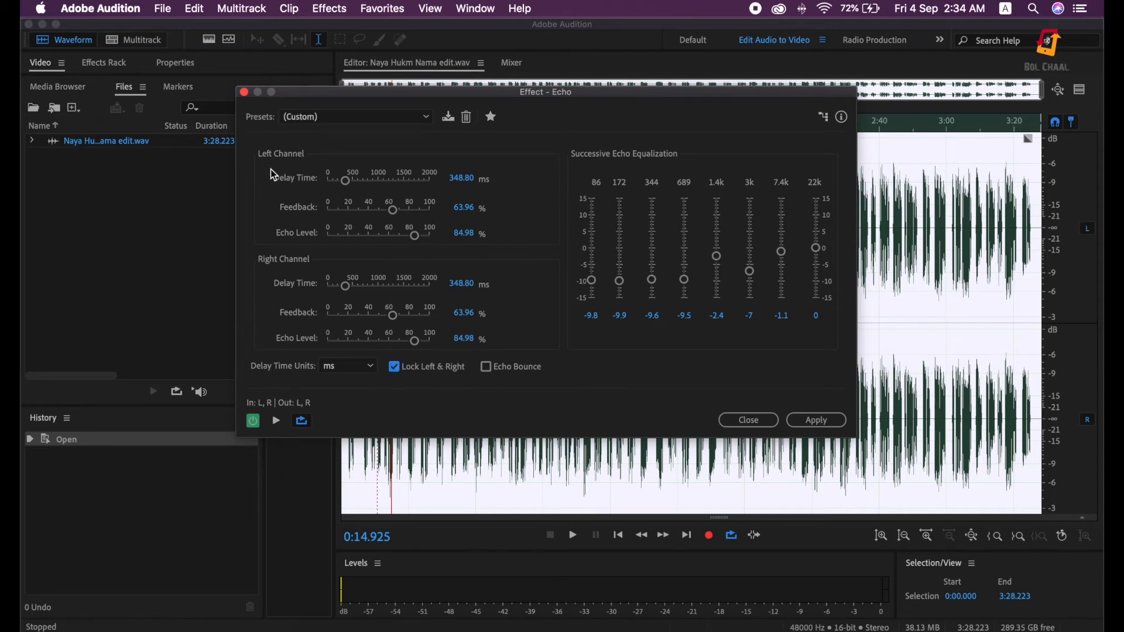
click(396, 368)
mouse_move(345, 181)
mouse_down()
mouse_move(365, 182)
mouse_move(338, 183)
mouse_up()
drag(339, 182, 364, 183)
drag(343, 290, 358, 290)
scroll(359, 180, up, 3)
Step: Lock both channels, set Delay Time to 835.76 ms, Feedback to 64.41 % and Echo Level to 93.84 %, and enable Echo Bounce
click(396, 367)
mouse_move(368, 180)
mouse_down()
mouse_move(397, 181)
mouse_move(361, 186)
mouse_move(370, 185)
mouse_up()
mouse_move(372, 293)
mouse_down()
mouse_move(364, 290)
mouse_move(381, 290)
mouse_up()
drag(384, 184, 372, 185)
drag(396, 320, 426, 346)
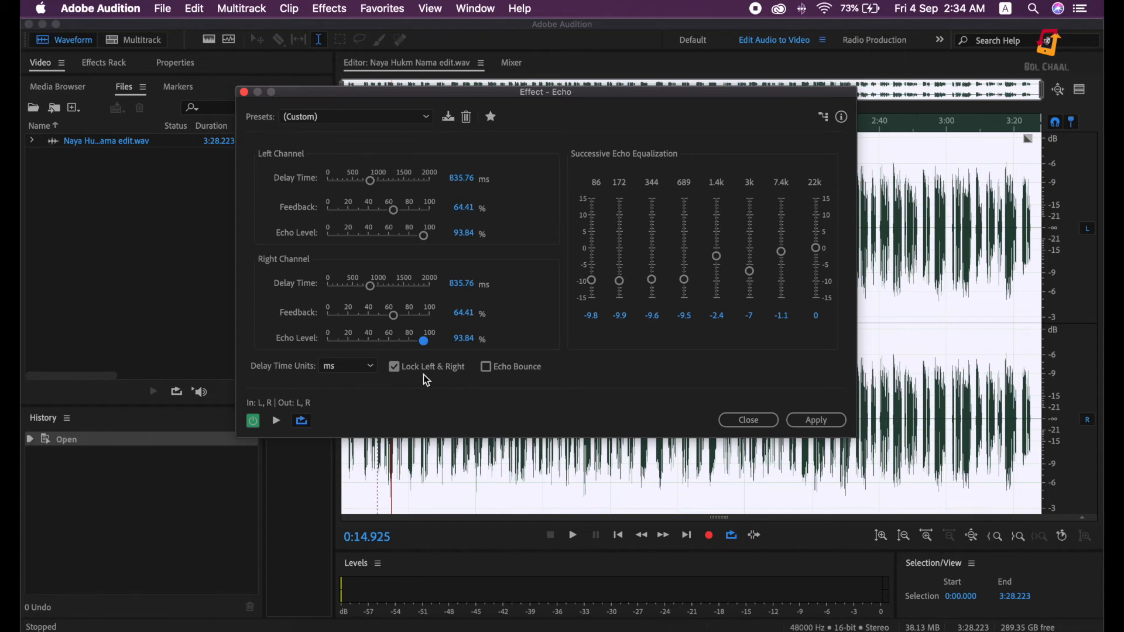
click(484, 371)
Step: Load the (Default) echo preset with Lock Left & Right and Echo Bounce enabled, and preview the result
click(374, 117)
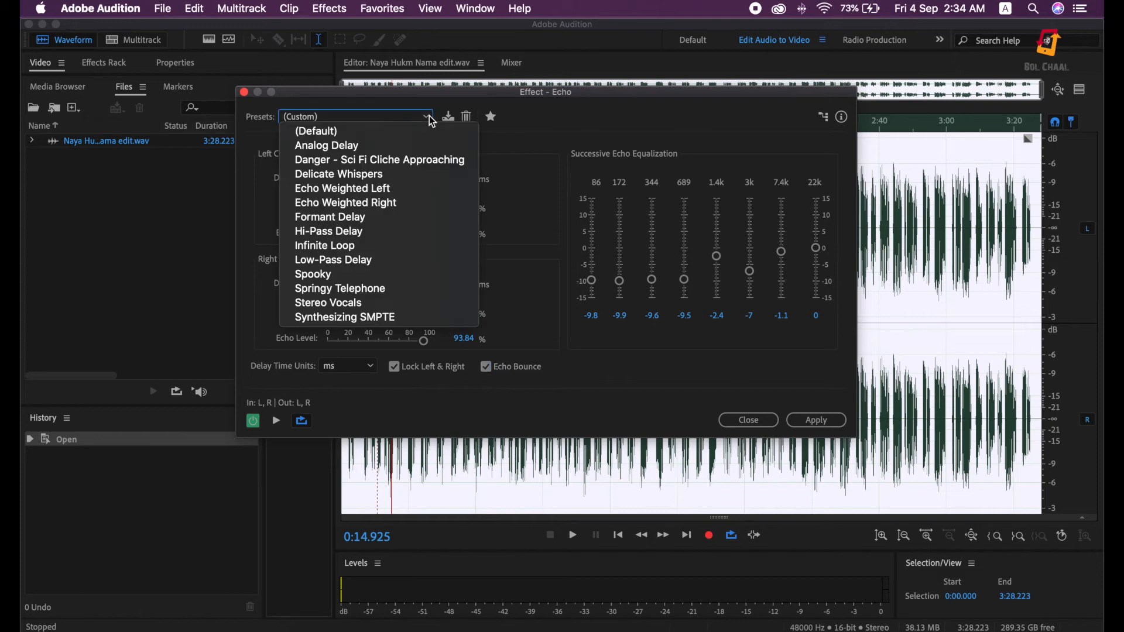
click(372, 132)
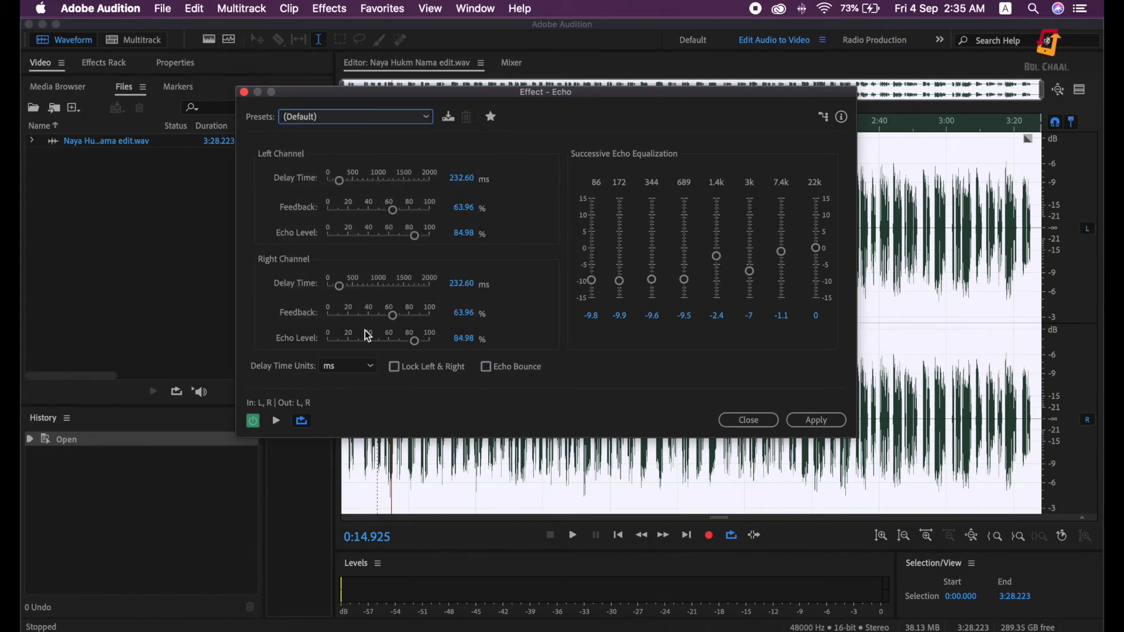
click(396, 371)
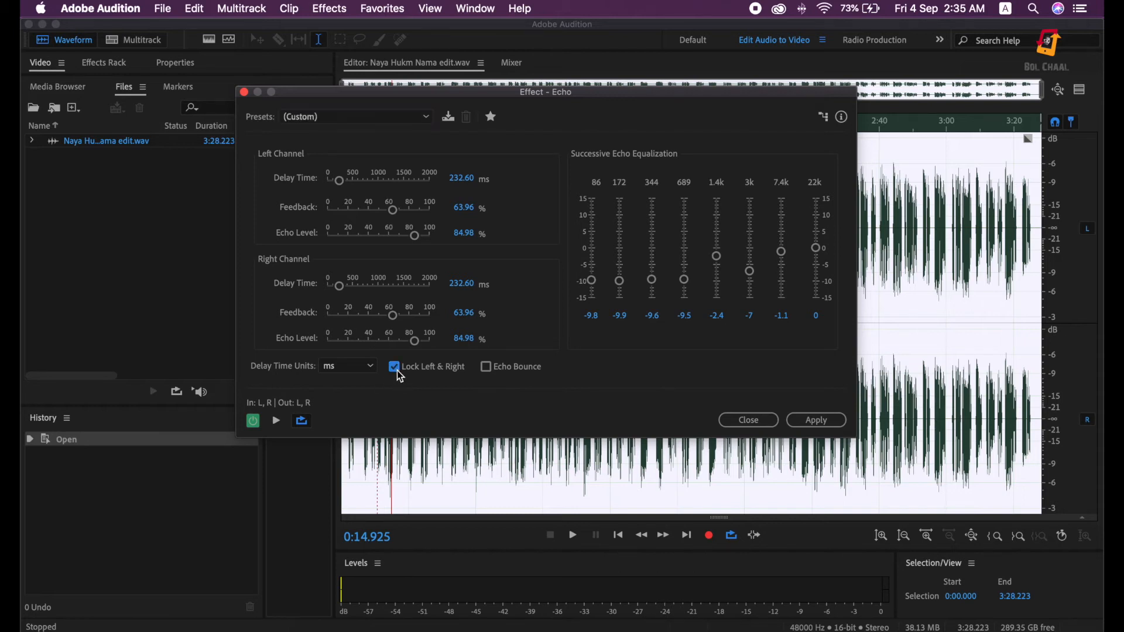
click(488, 372)
click(277, 425)
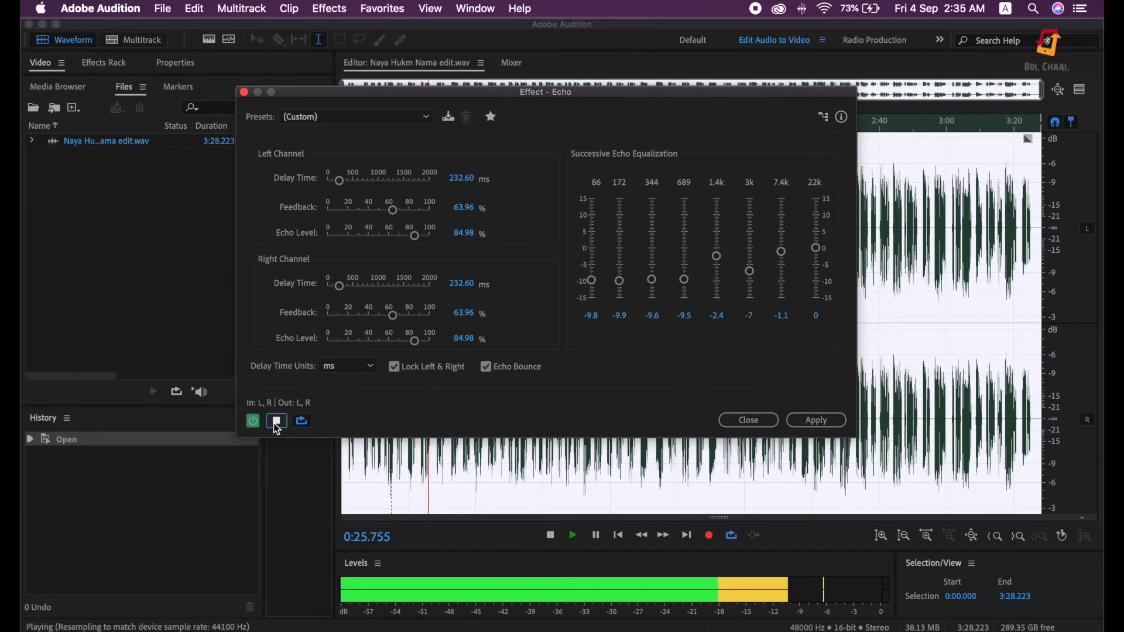
click(279, 425)
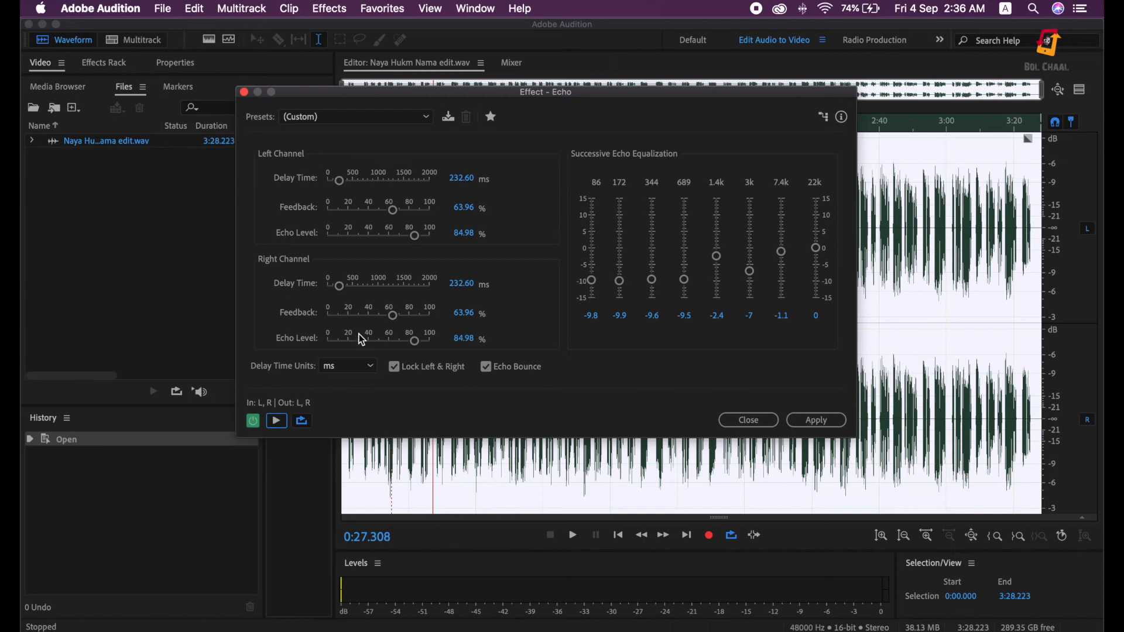
Step: Set Feedback to 20.55 % and Echo Level to 21.15 % for both channels, and preview the softer echo
drag(394, 316, 344, 355)
click(424, 316)
drag(416, 343, 355, 348)
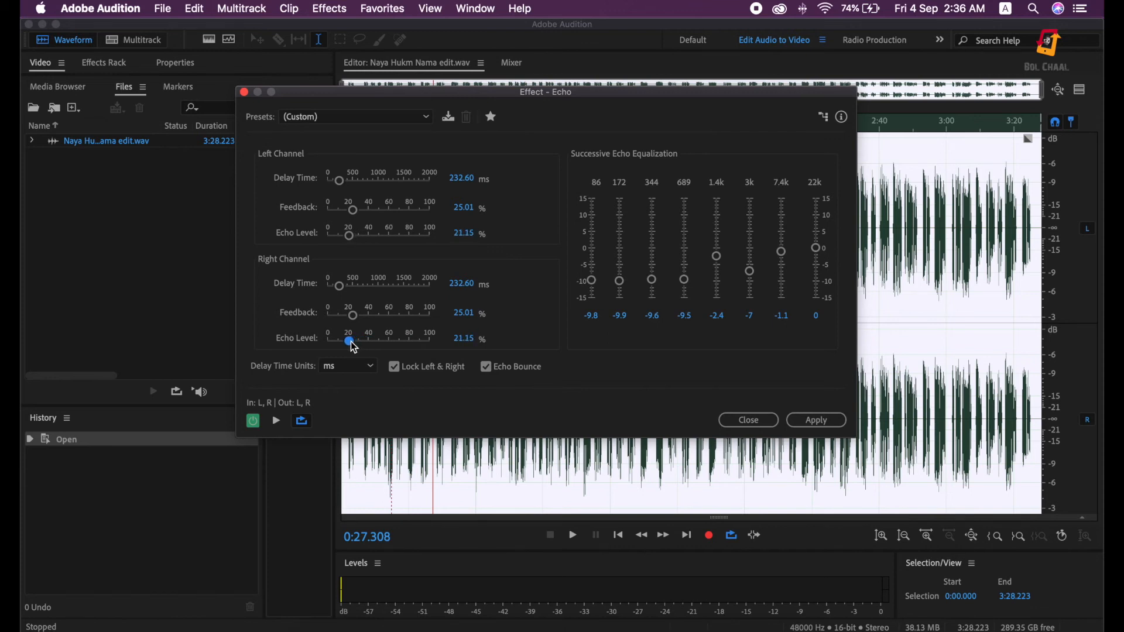
drag(353, 317, 349, 318)
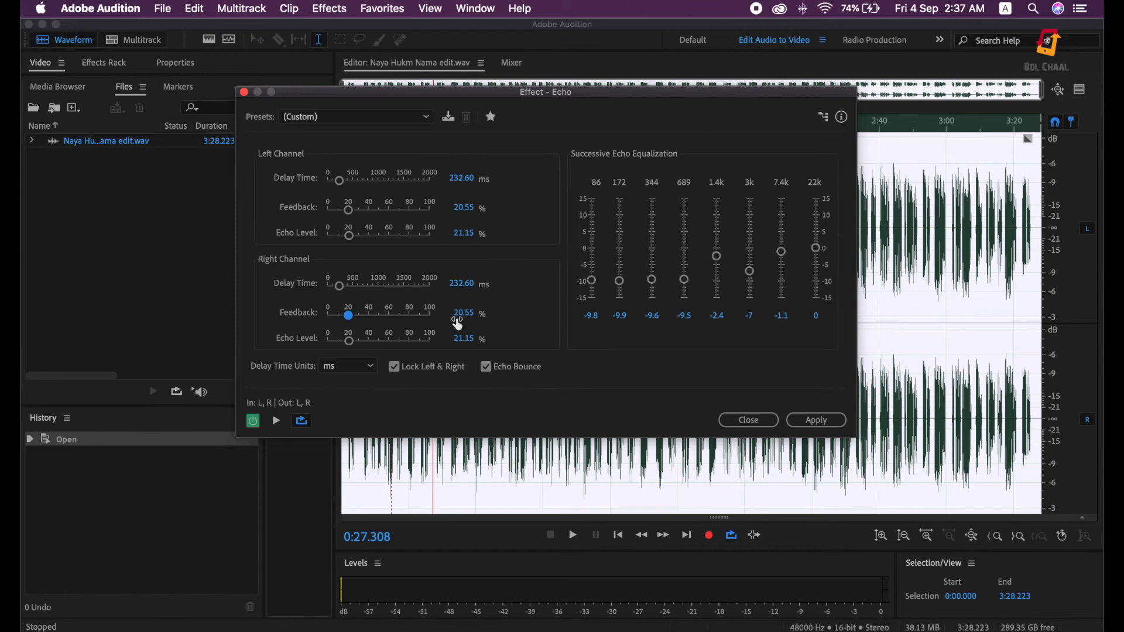
click(513, 315)
click(279, 423)
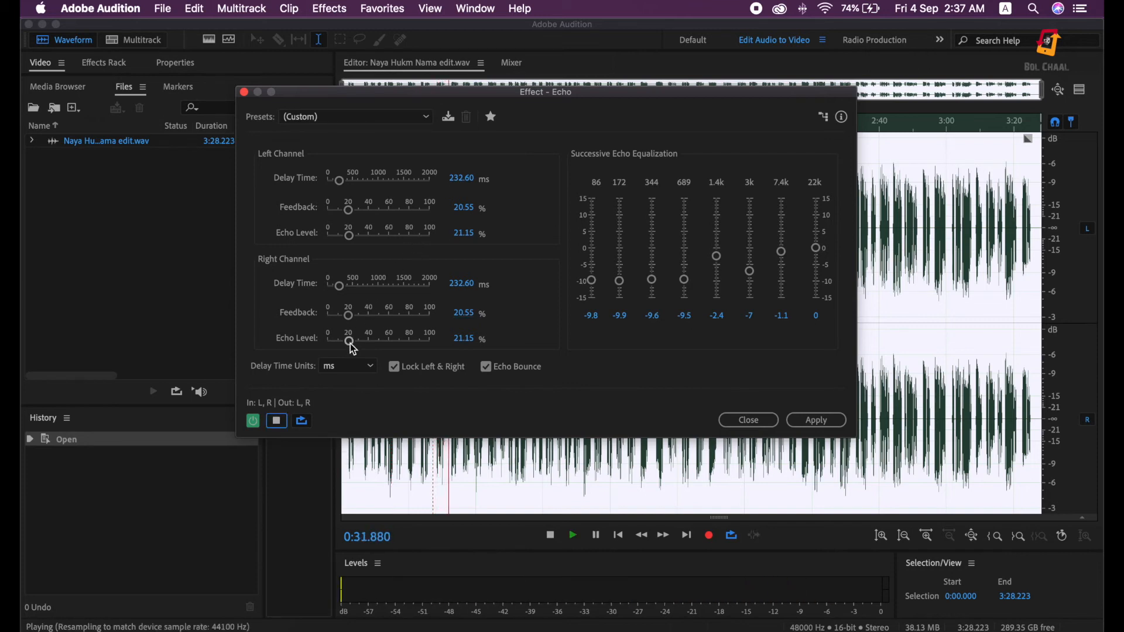
Step: Set Echo Level to 39.27 % for both channels and preview the result
key(space)
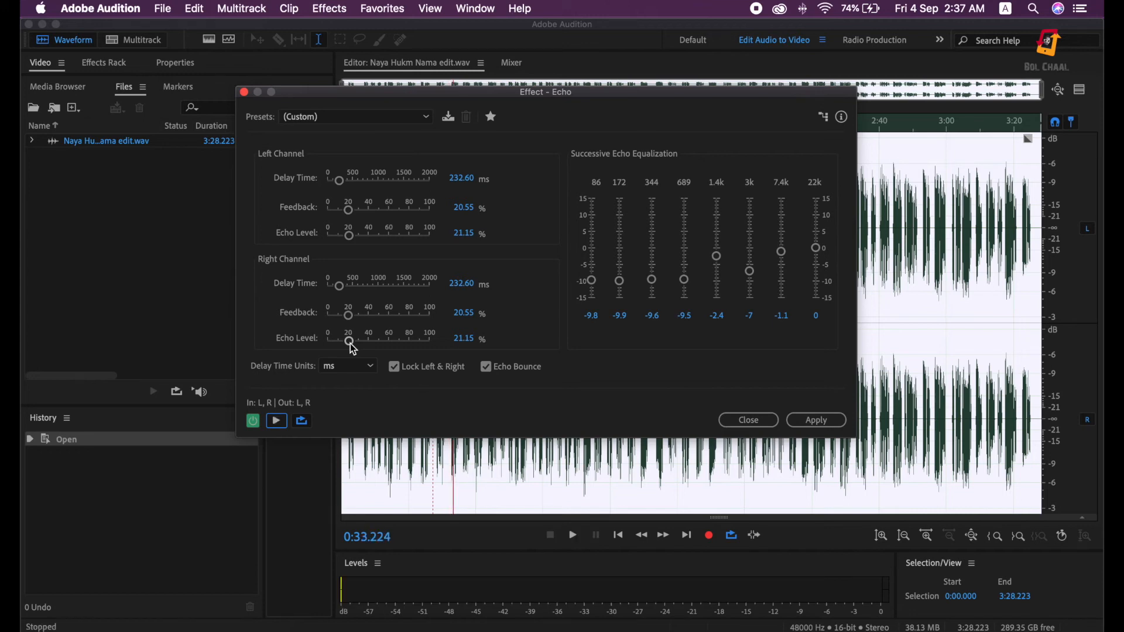
drag(350, 343, 367, 343)
click(278, 423)
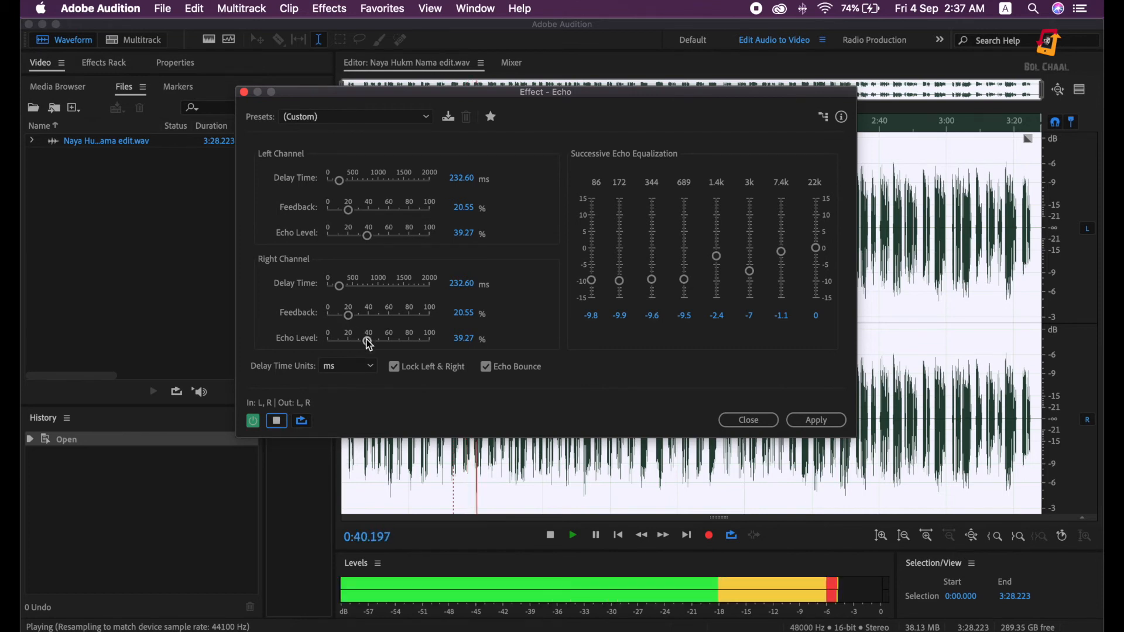
key(space)
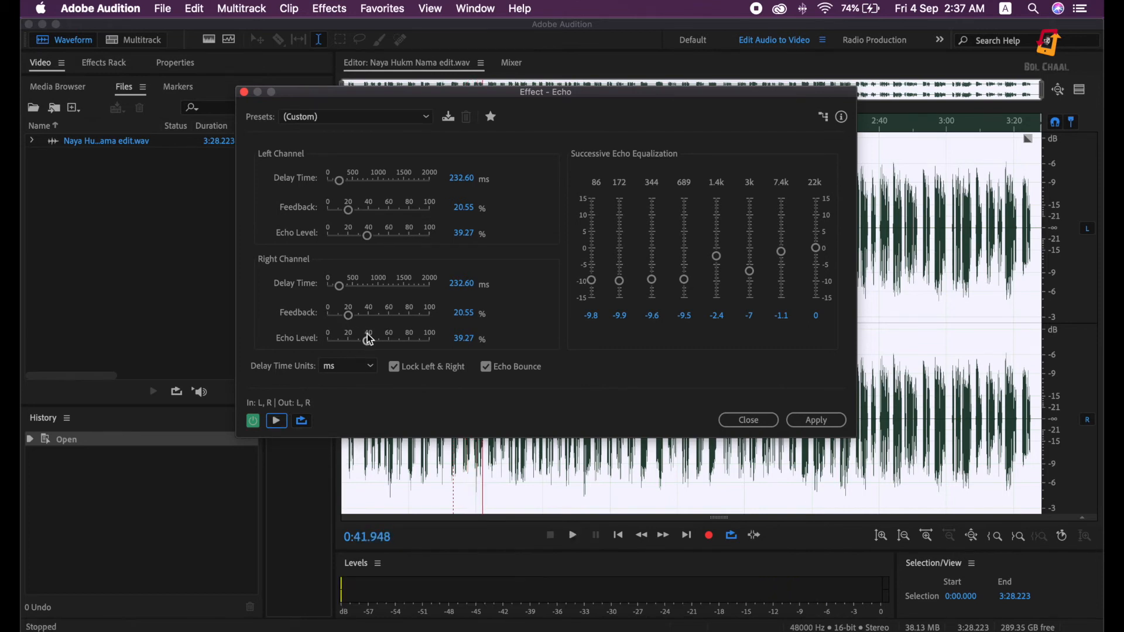
Step: Set Feedback to 61.53 % for both channels and preview the stronger repetition
drag(352, 319, 391, 318)
click(278, 422)
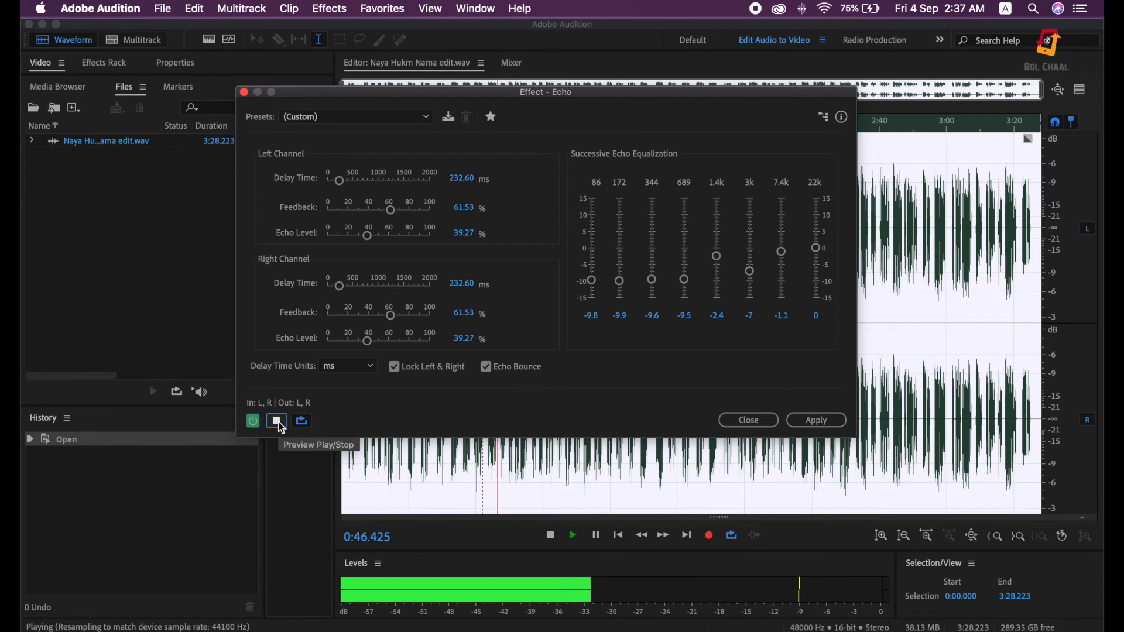
click(278, 422)
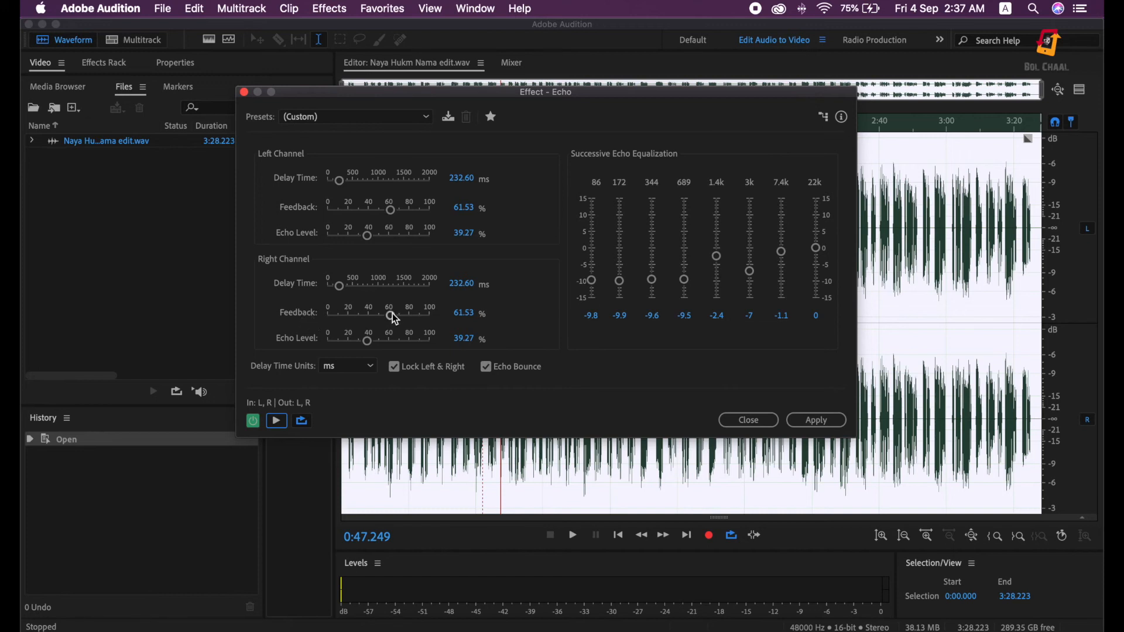
Step: Set Feedback to 20.74 % for both channels and preview the echo
drag(391, 316, 350, 317)
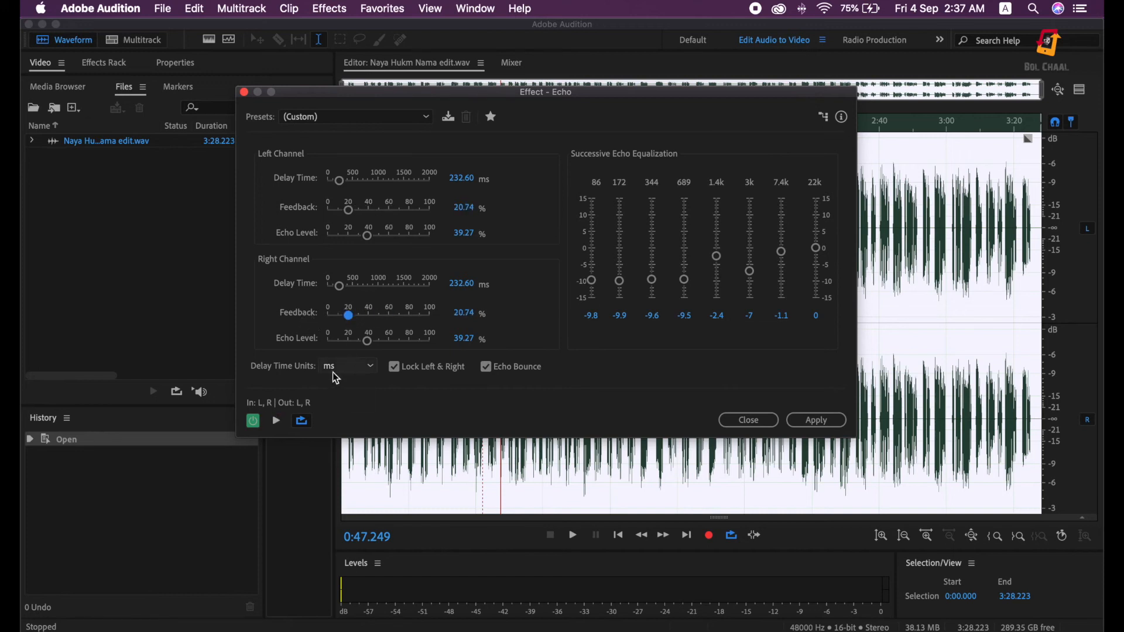
click(277, 422)
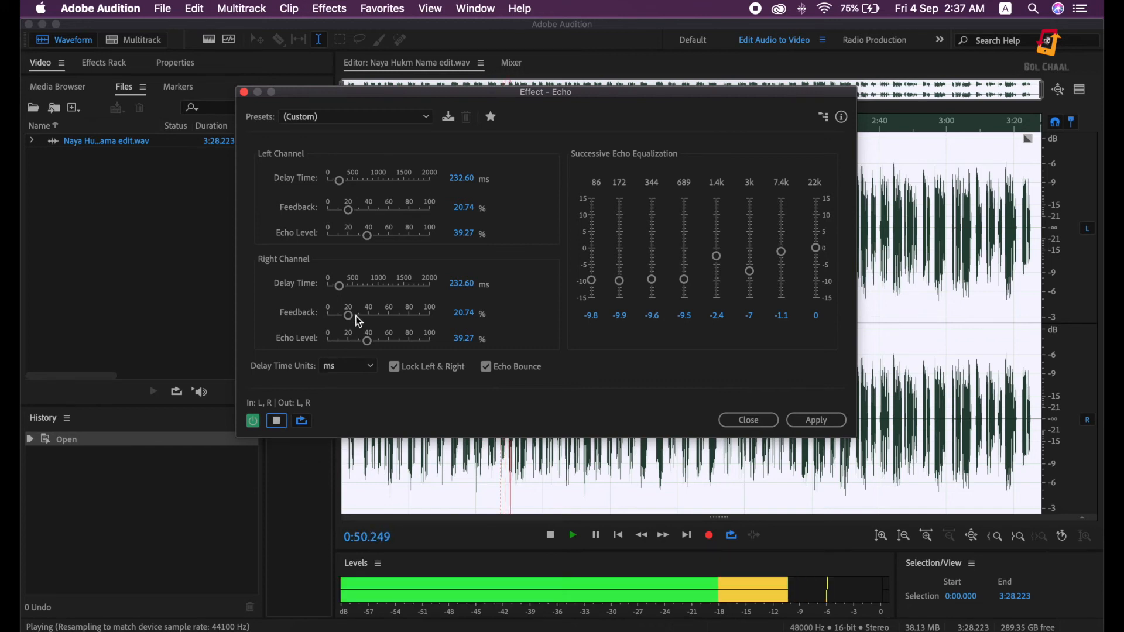
key(space)
Step: Fine-tune both channels by ear during preview to a Feedback of 35.57 % and an Echo Level of 29.79 %
drag(351, 317, 352, 350)
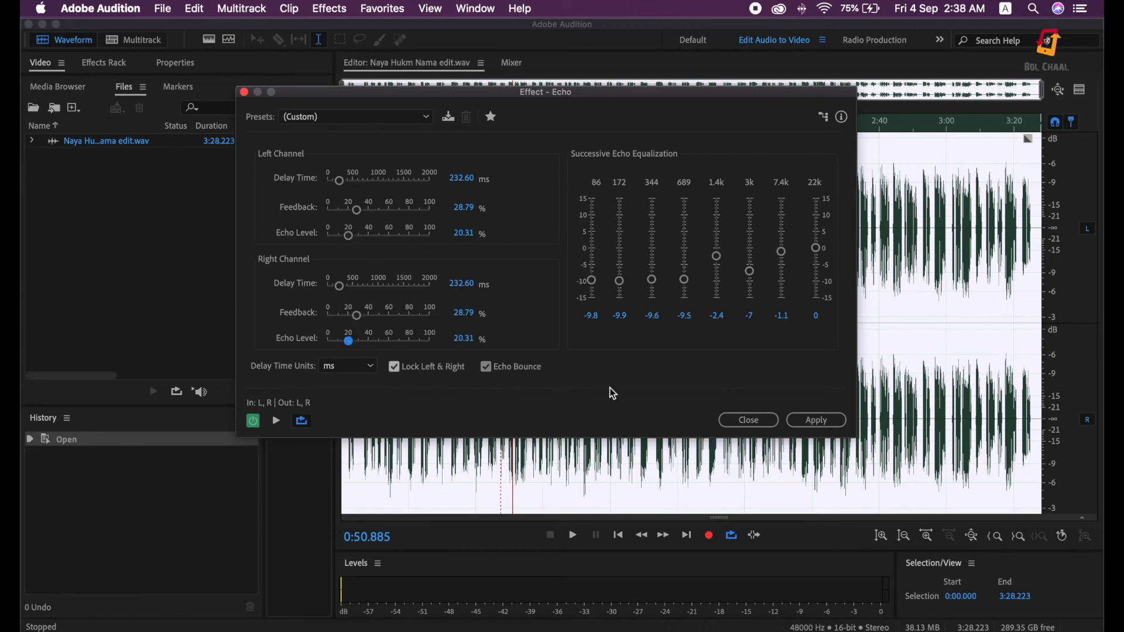
click(277, 421)
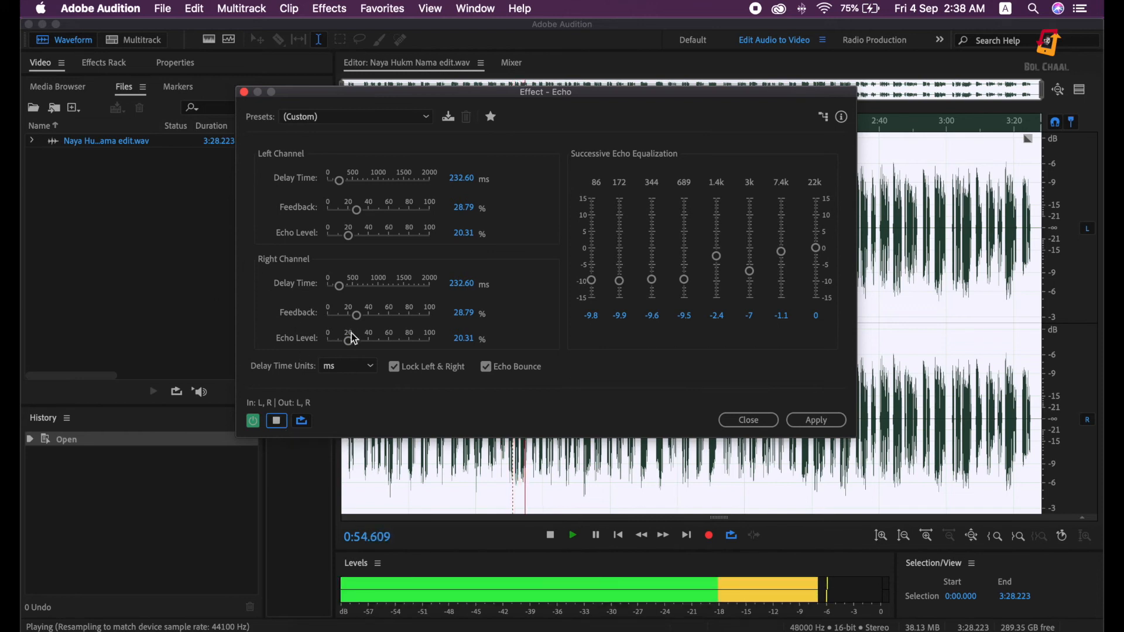
drag(349, 341, 358, 342)
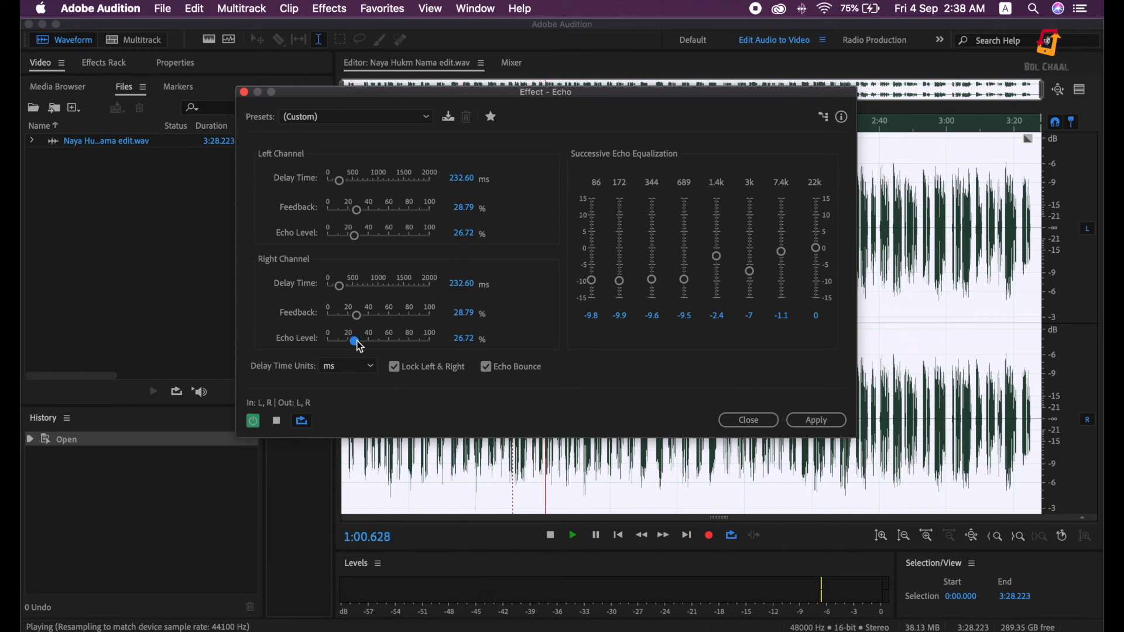
drag(356, 340, 358, 341)
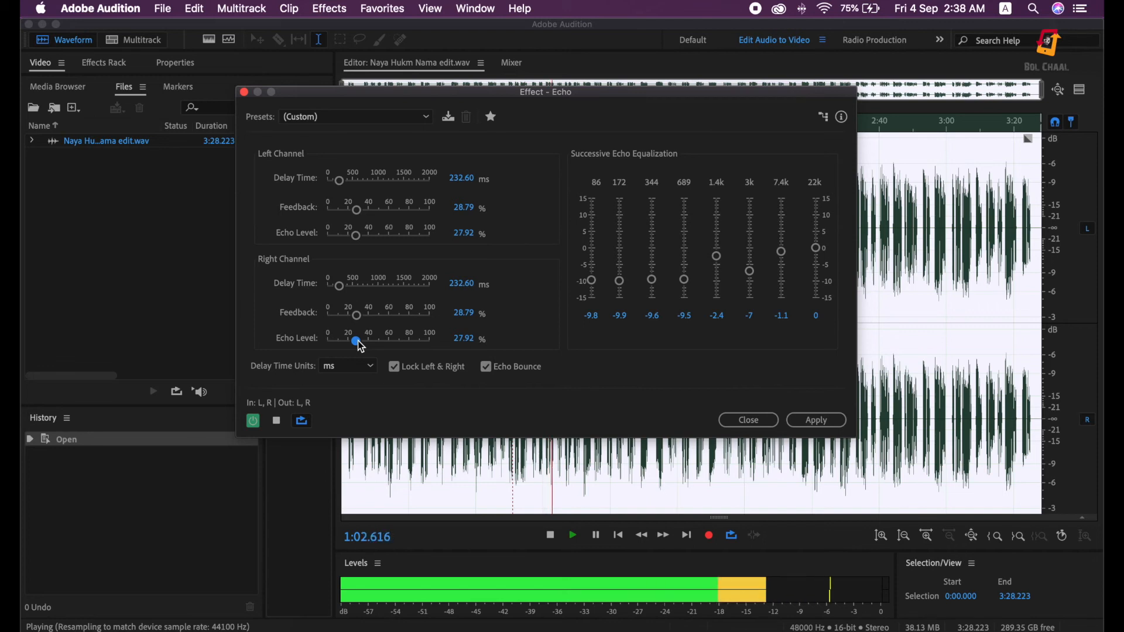
drag(359, 346, 368, 321)
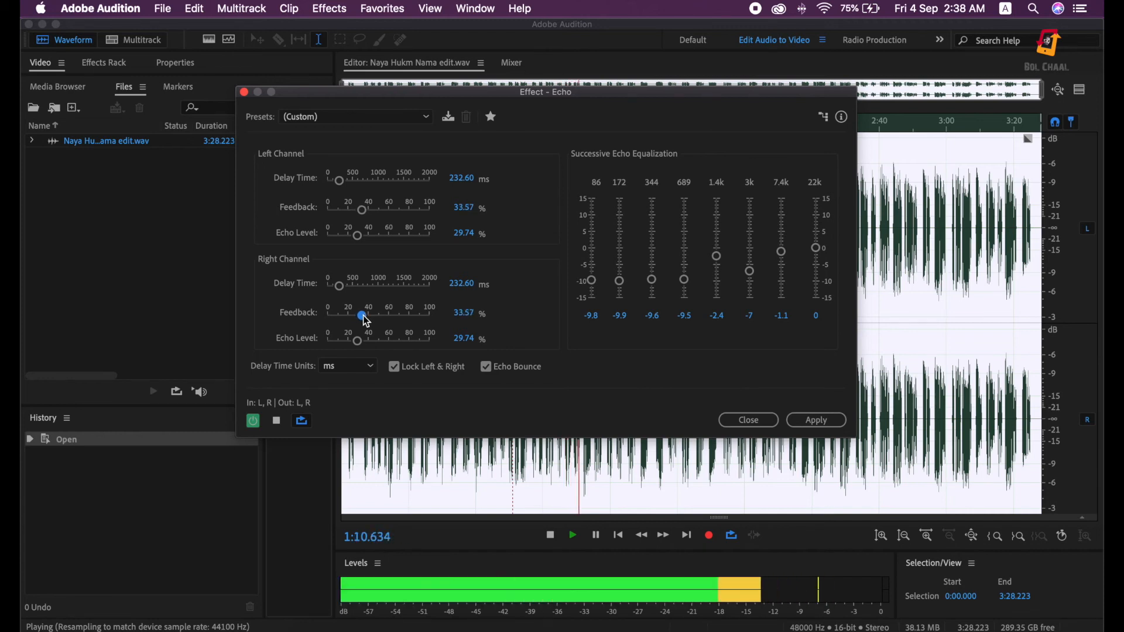
key(space)
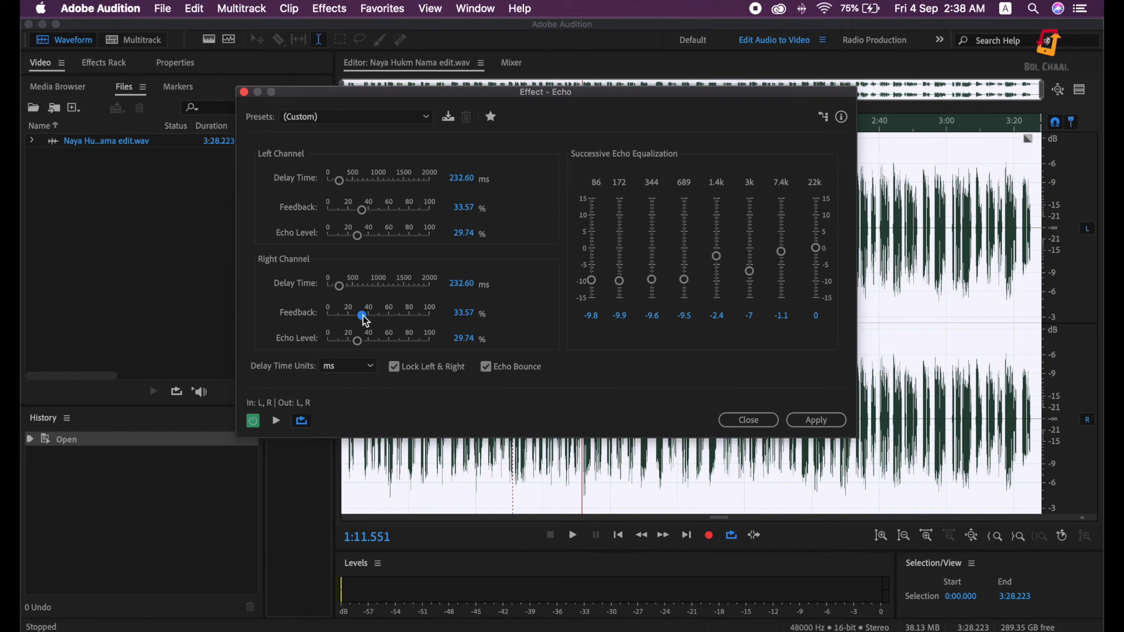
drag(373, 325, 375, 322)
drag(360, 348, 362, 348)
Step: Try Delay Times of 1009.62 ms and 1646.45 ms for both channels while previewing
drag(338, 285, 380, 286)
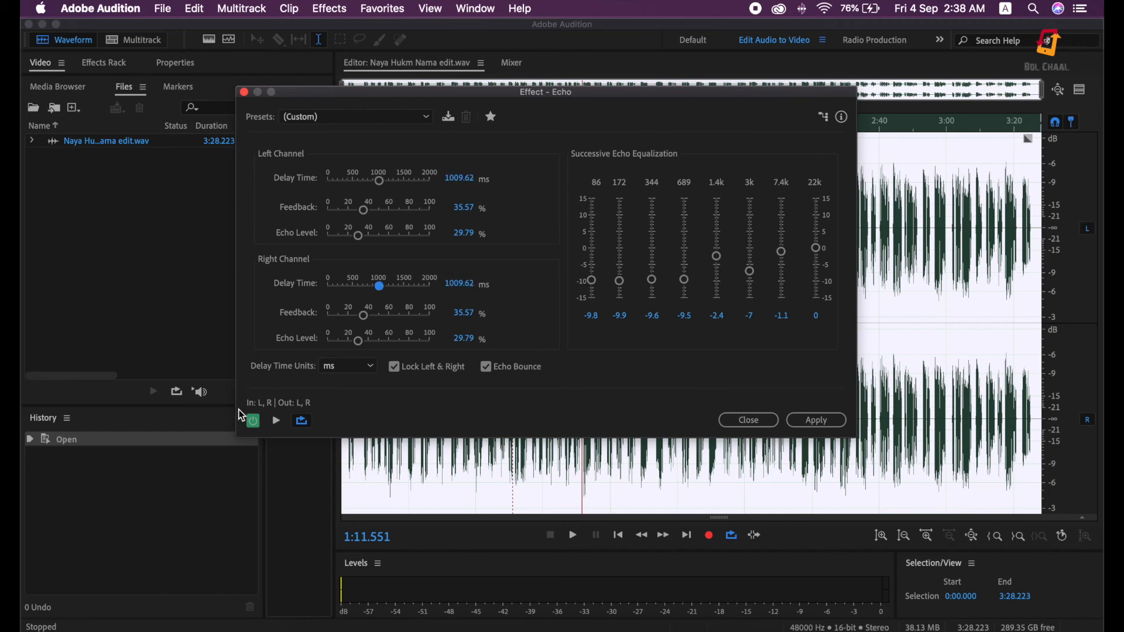
click(277, 422)
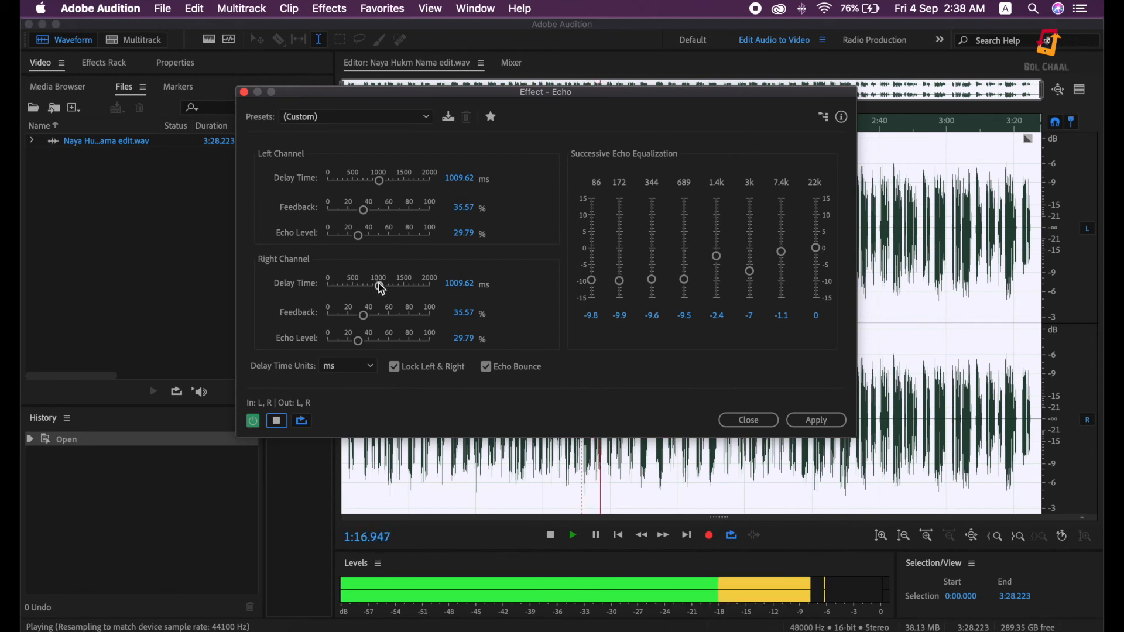
drag(378, 283, 413, 286)
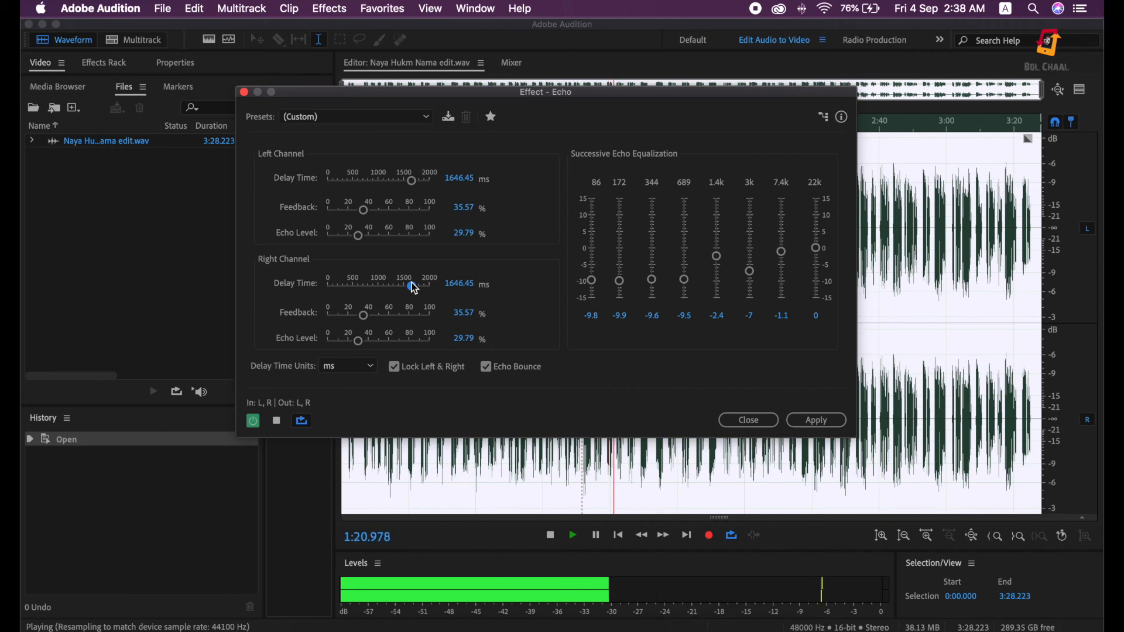
key(space)
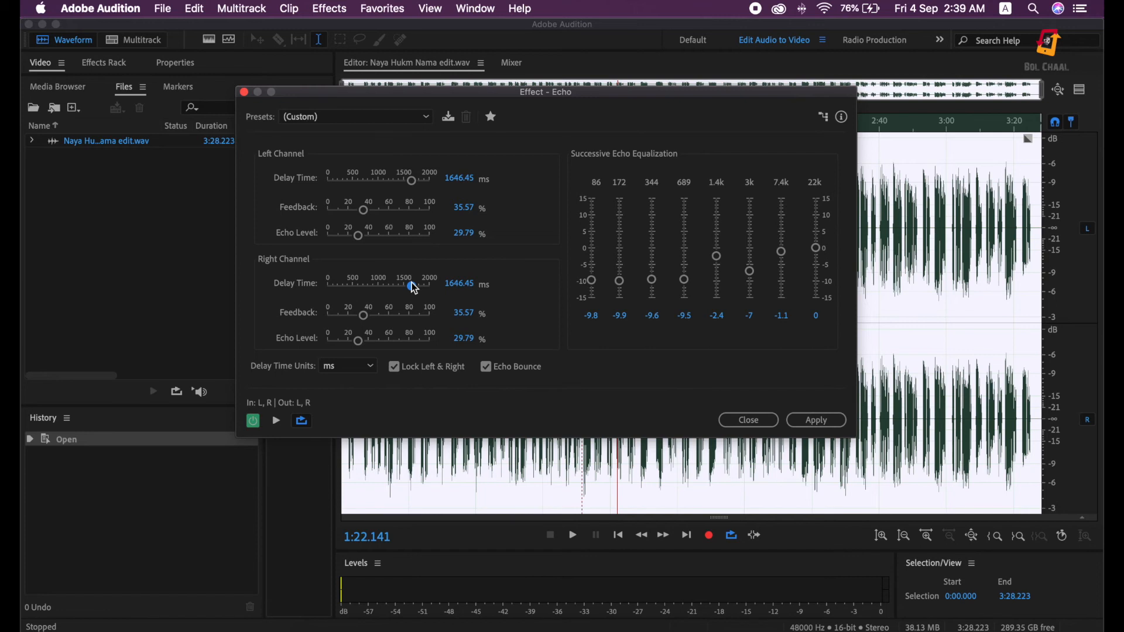
Step: Set Delay Time to 350.80 ms for both channels, preview it, and apply the Echo effect
drag(415, 288, 348, 288)
click(276, 424)
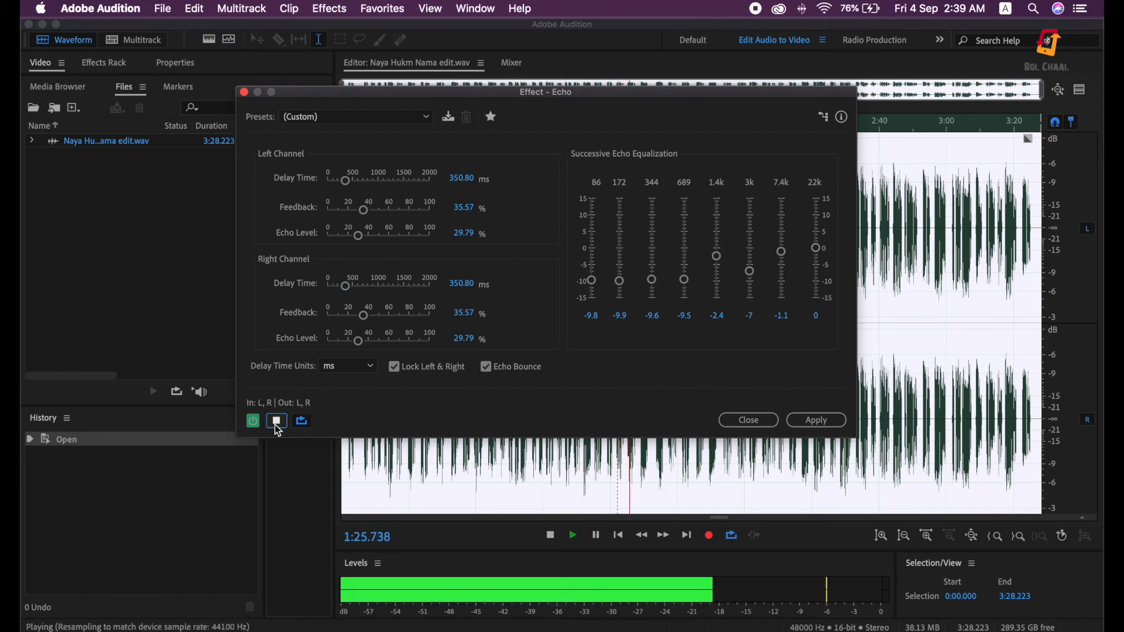
click(277, 423)
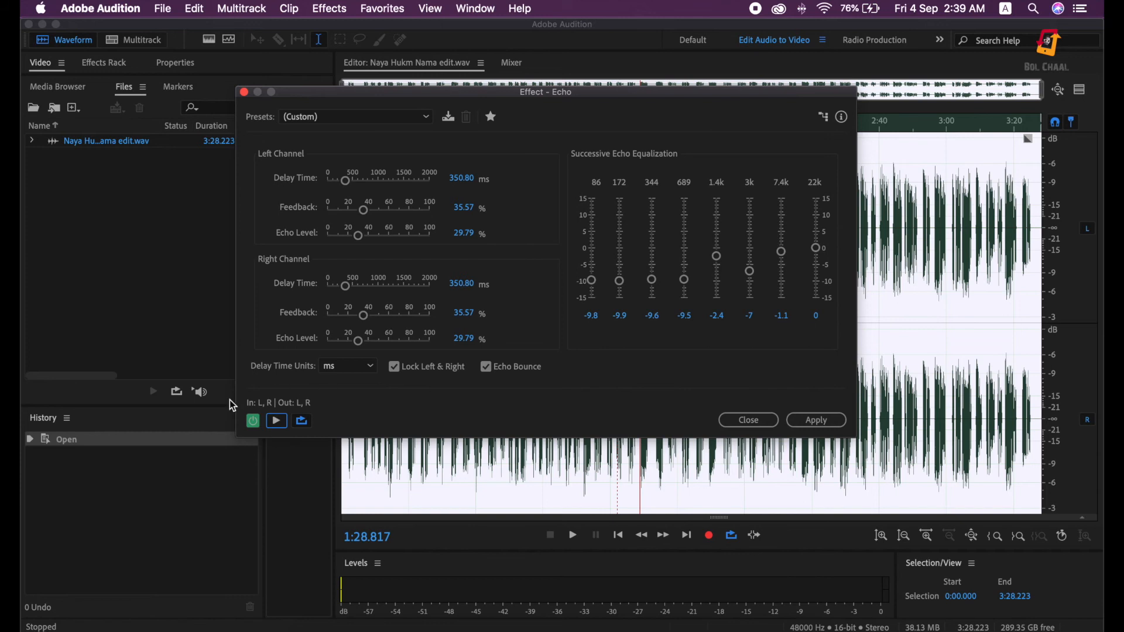
click(820, 424)
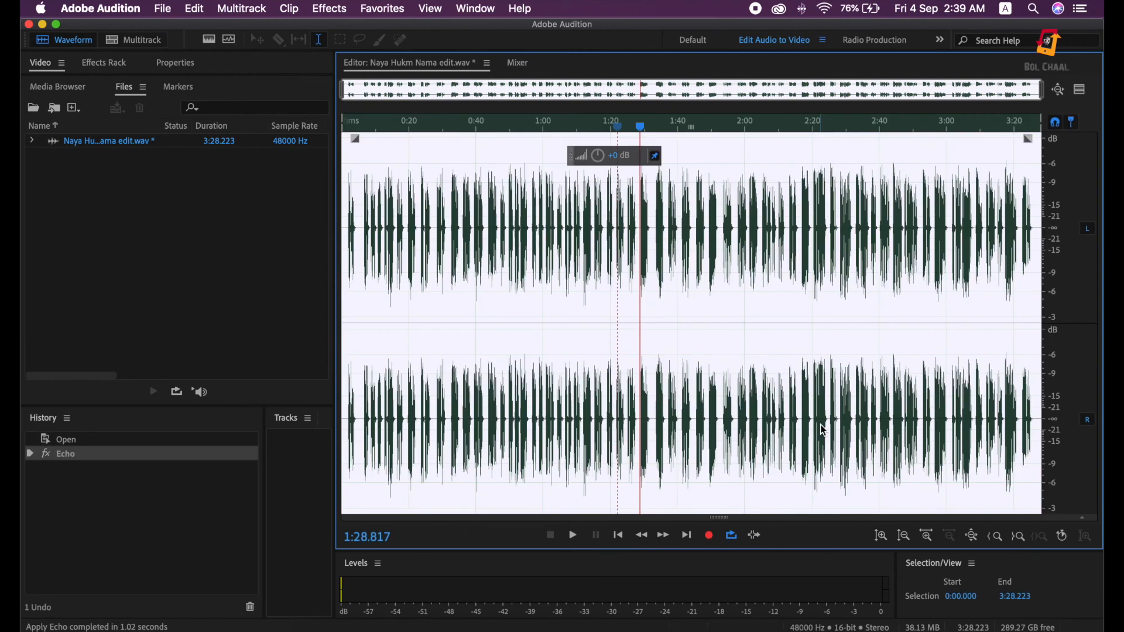
Step: Examine the echo tails after the phrases by selecting 1:31.097 to 1:31.845 and 1:35.684 to 1:36.828
scroll(648, 271, up, 5)
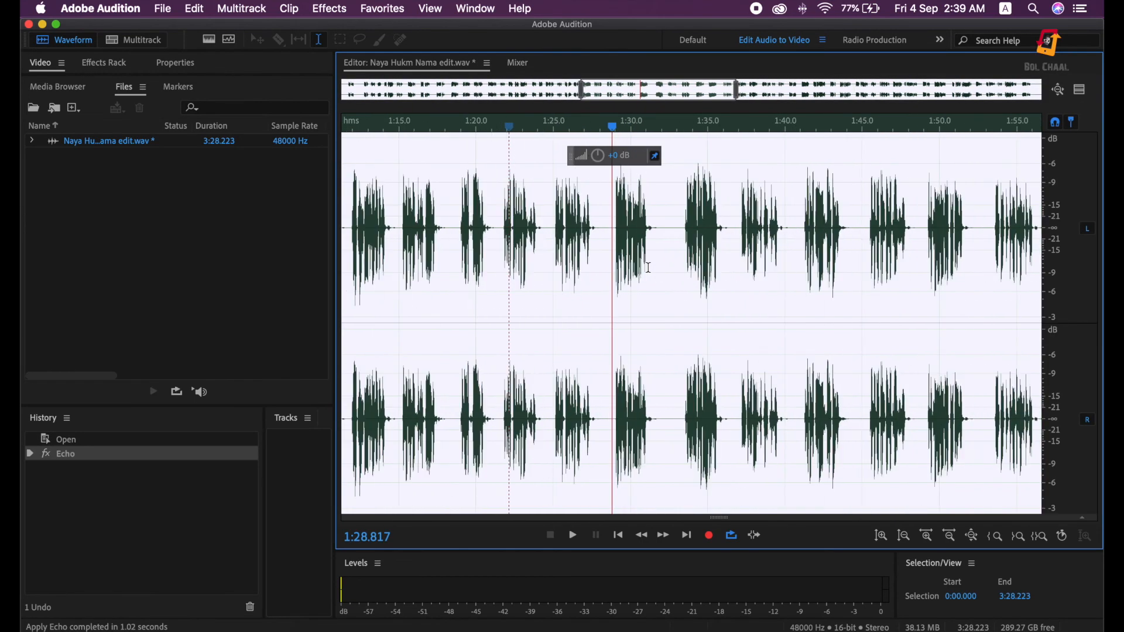
scroll(649, 268, up, 3)
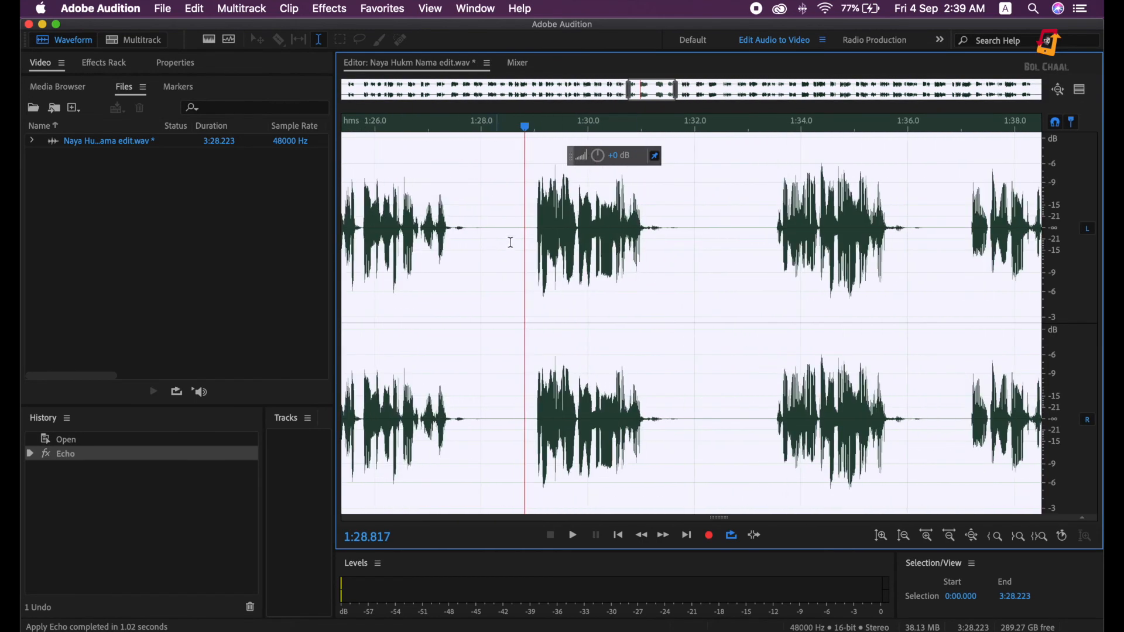
drag(648, 229, 687, 231)
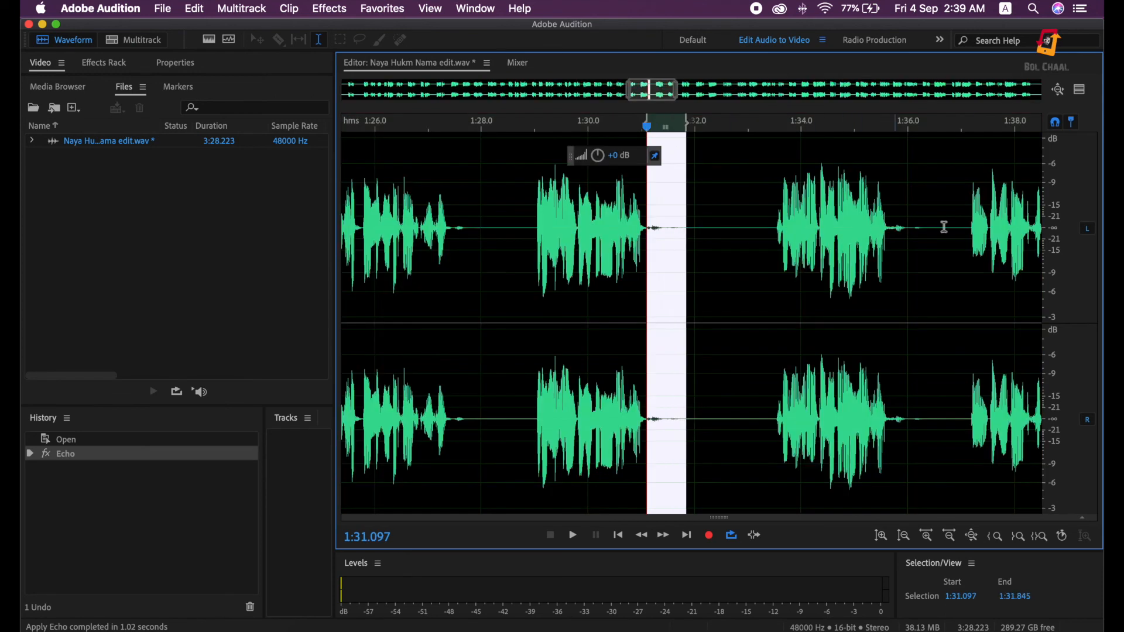
drag(953, 234, 893, 234)
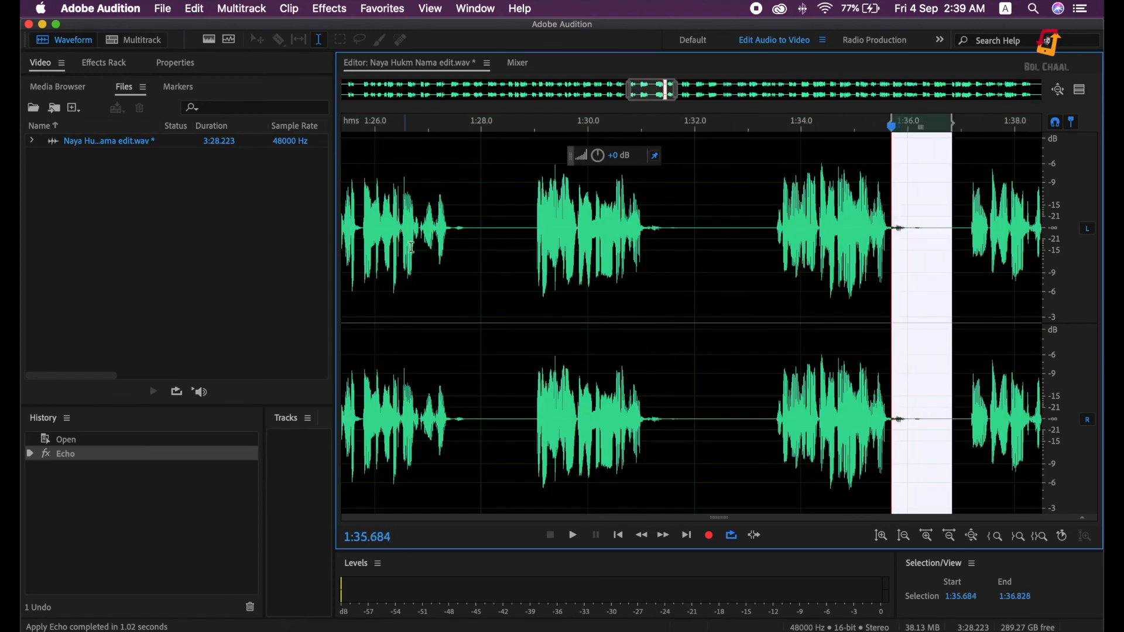
scroll(451, 275, down, 8)
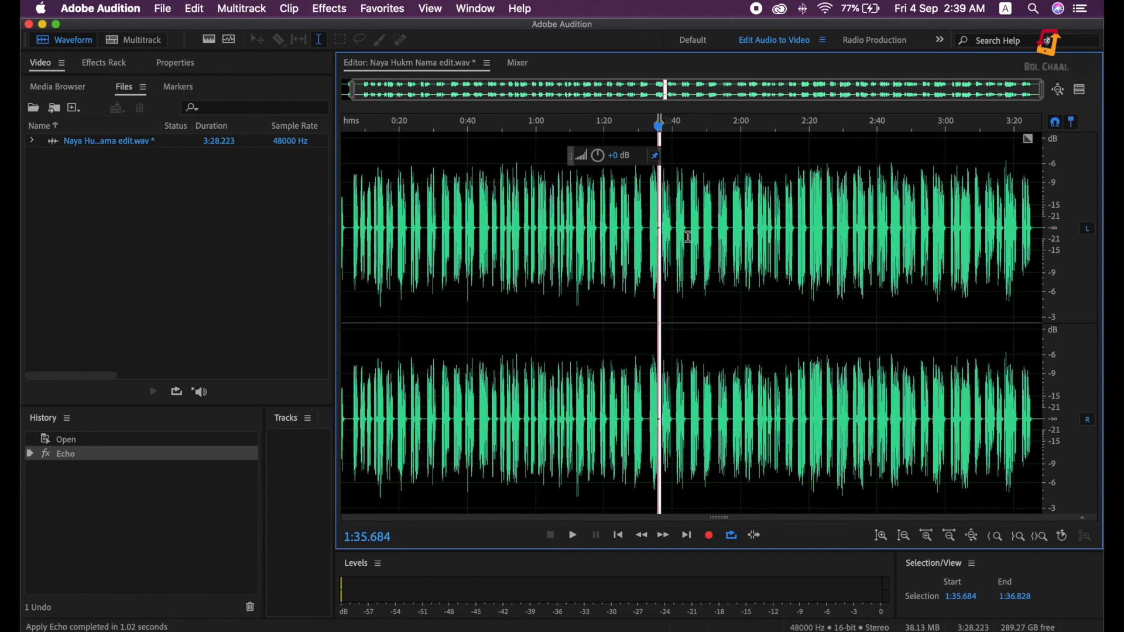
Step: Undo the applied Echo to compare the waveform around 1:30 with the original, and redo the effect
click(163, 10)
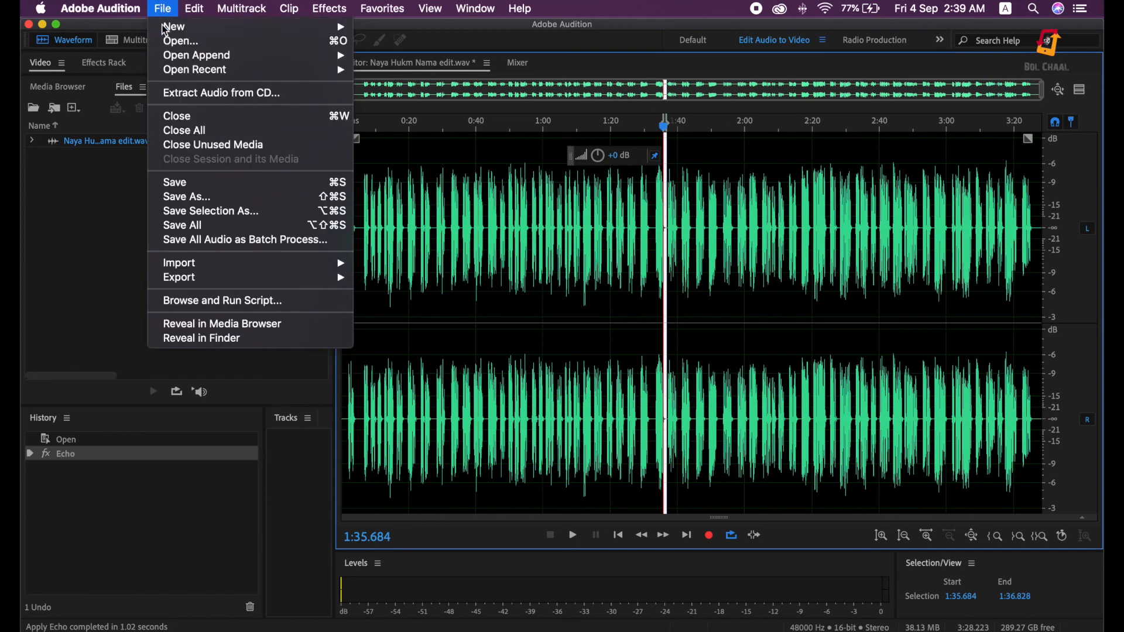
click(627, 289)
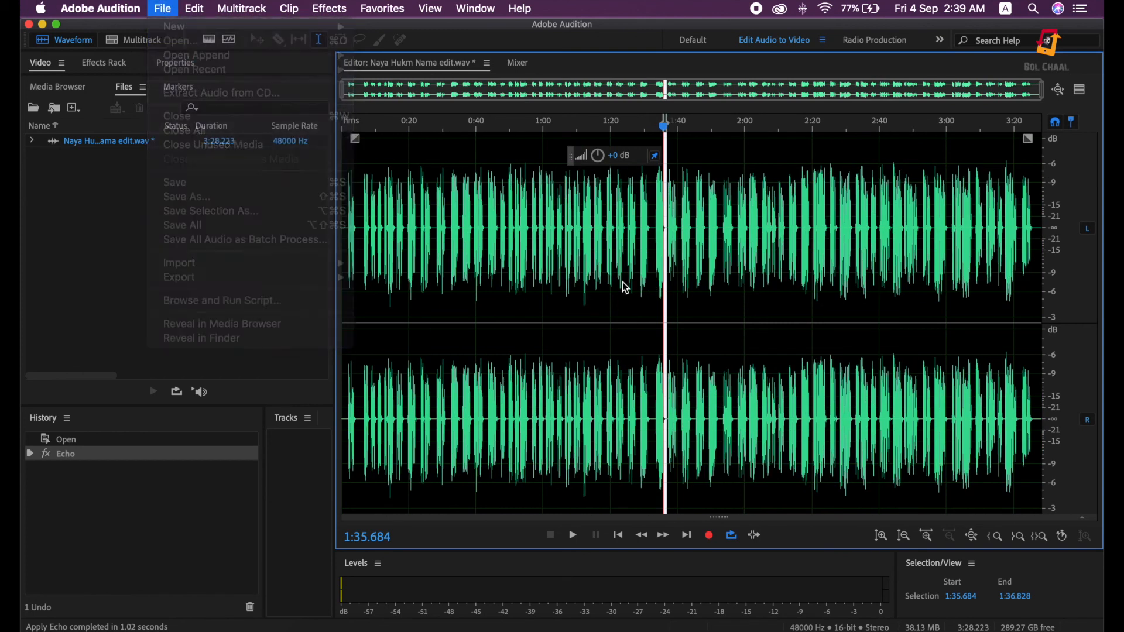
scroll(626, 288, up, 5)
scroll(644, 279, up, 1)
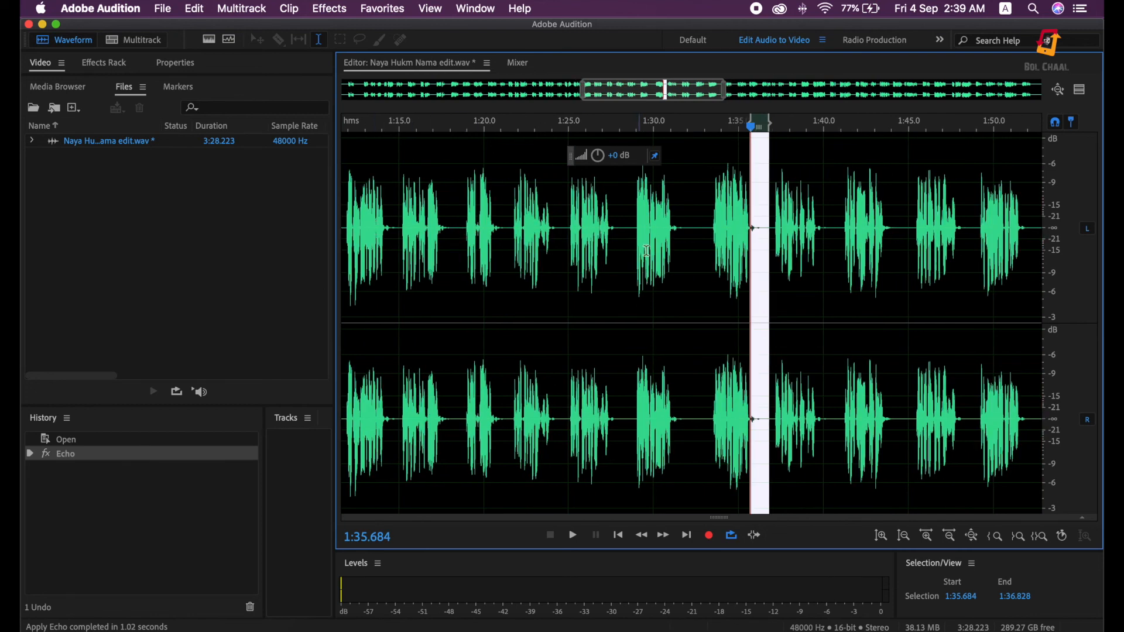
click(660, 258)
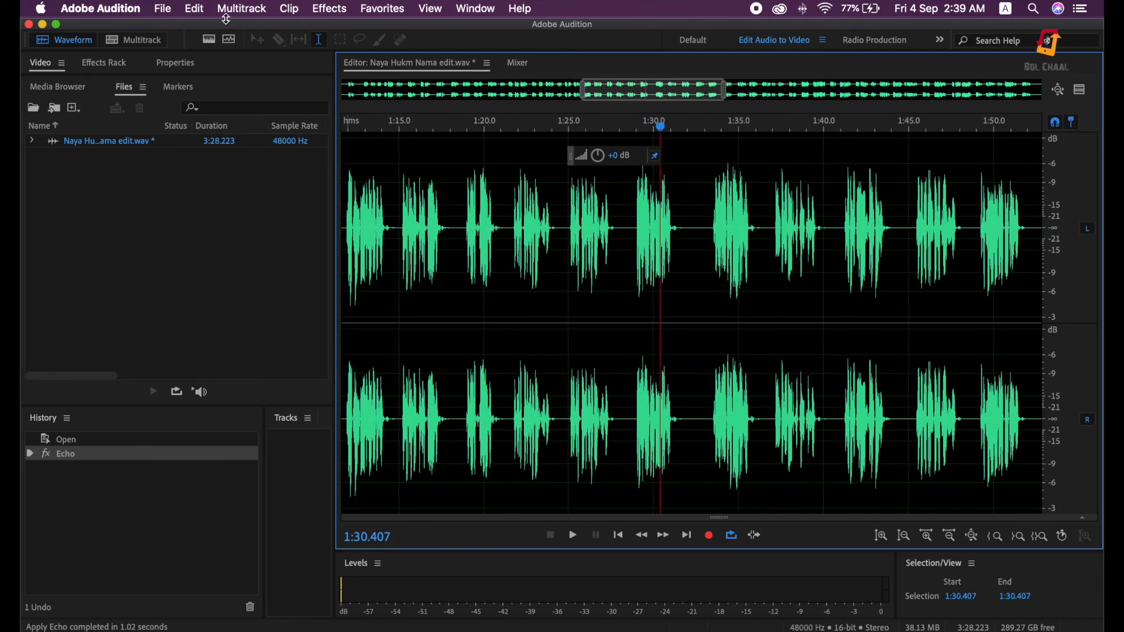
click(171, 11)
mouse_move(195, 10)
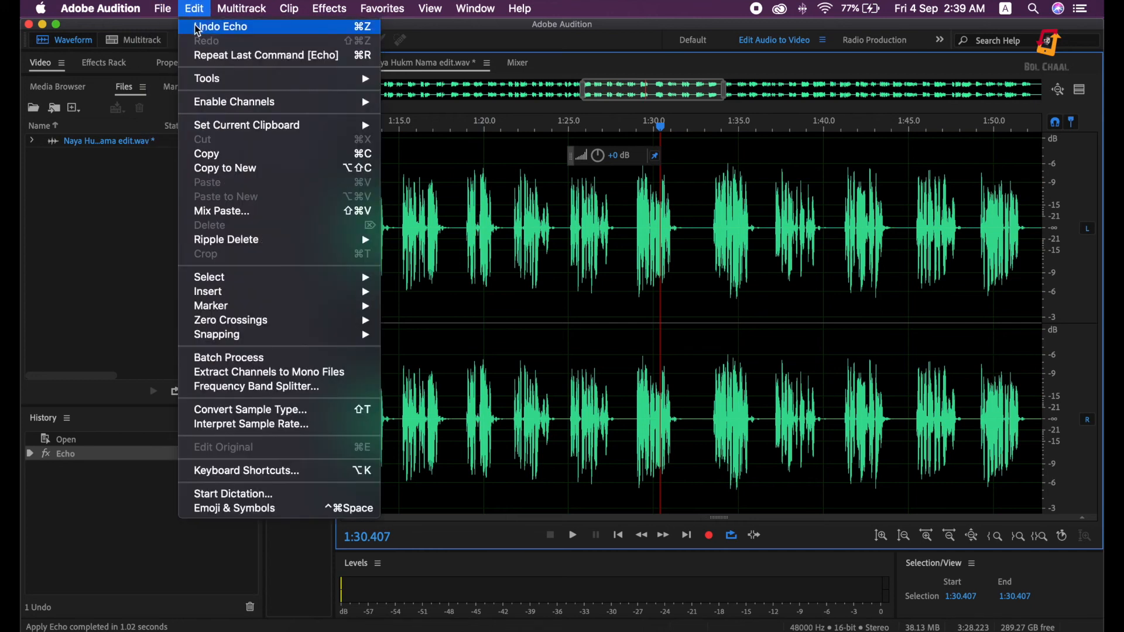
click(198, 29)
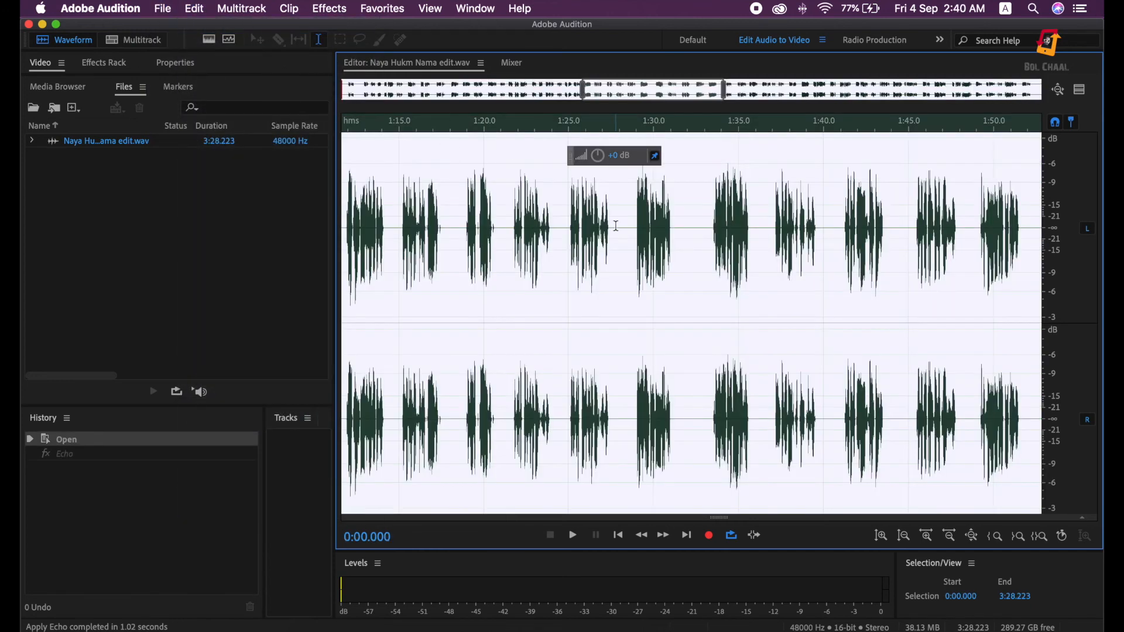
click(195, 9)
click(212, 46)
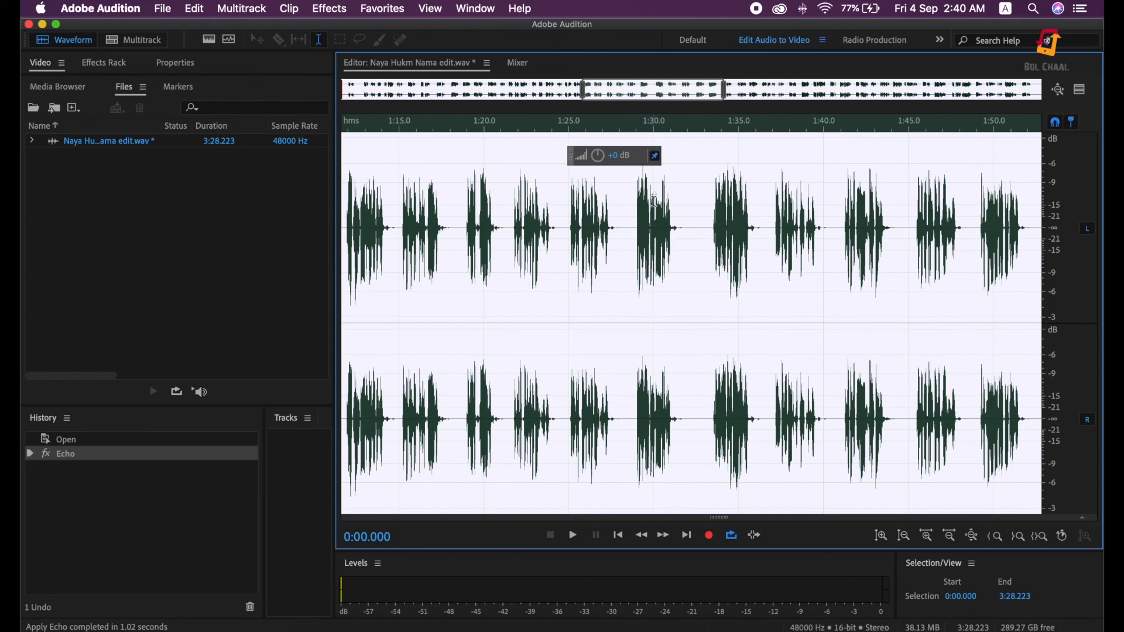
Step: Inspect the echo tails between phrases and play the processed recording from 0:07.164
scroll(662, 211, up, 3)
scroll(662, 211, up, 1)
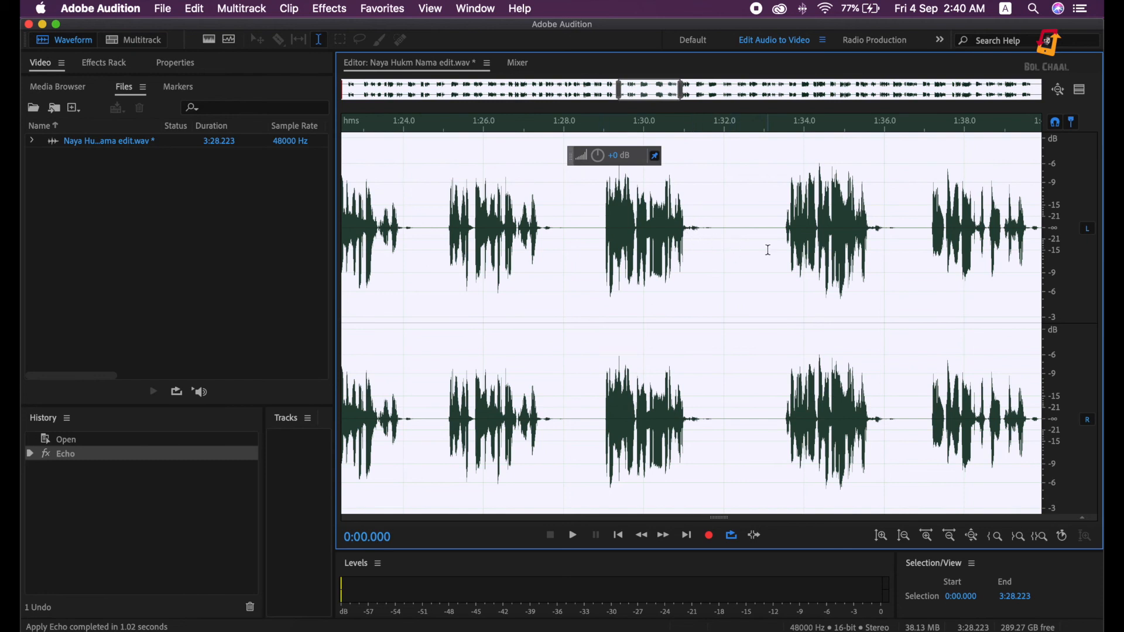
scroll(769, 250, down, 8)
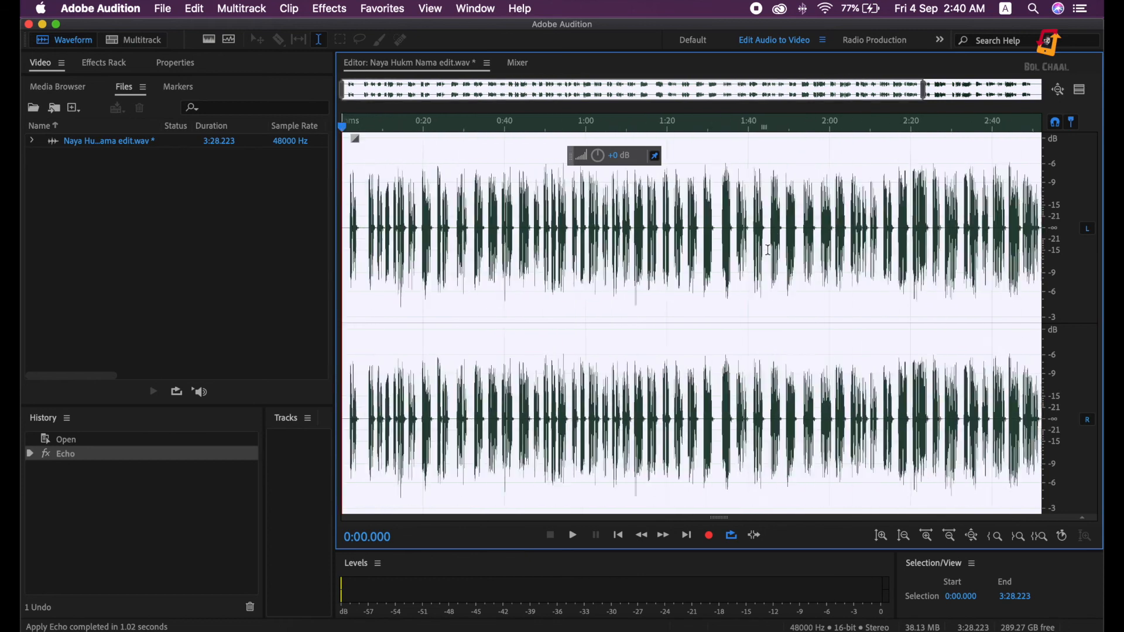
click(366, 222)
key(space)
scroll(366, 224, up, 2)
scroll(366, 224, up, 3)
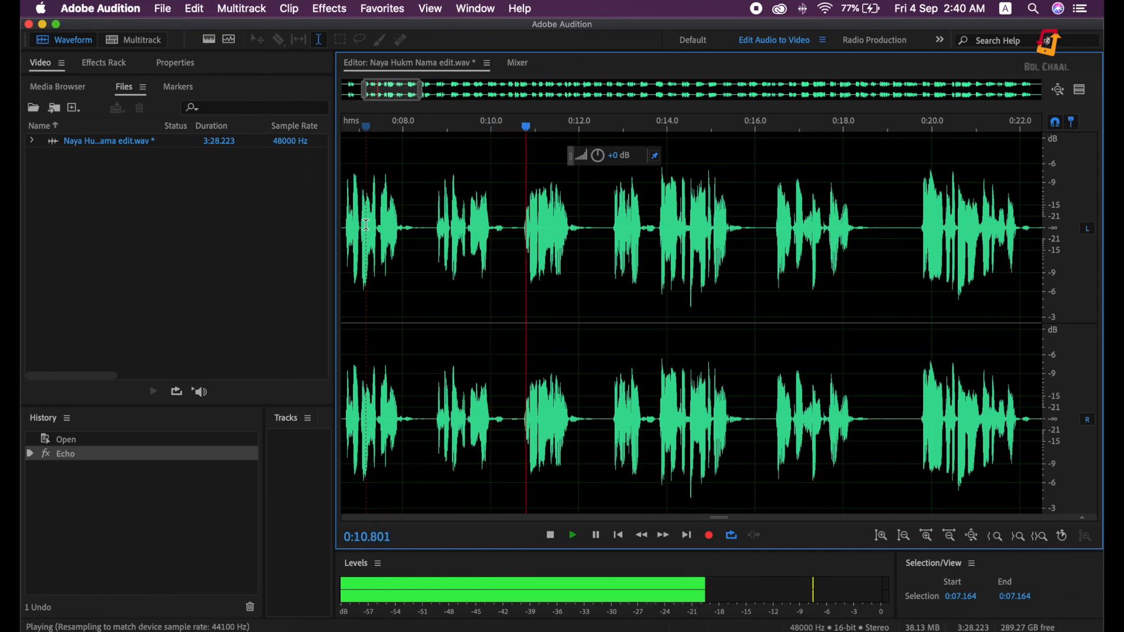
Step: Select the gap between phrases from 0:10.000 to 0:10.654, play its echo tail, and return to the whole waveform
scroll(367, 224, up, 2)
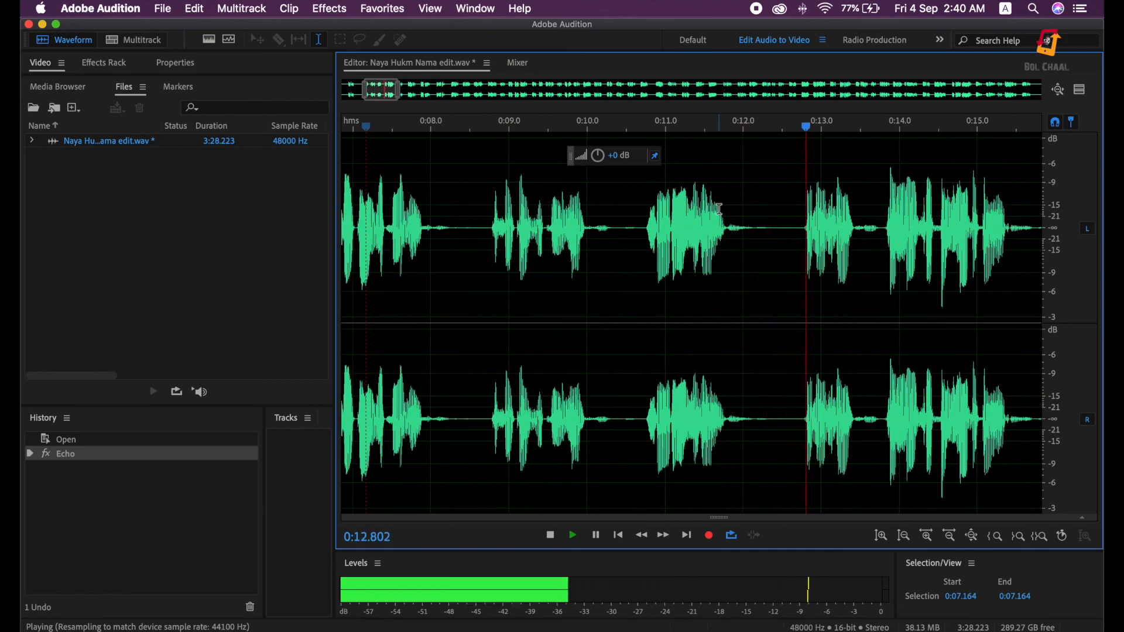
key(space)
drag(638, 234, 587, 239)
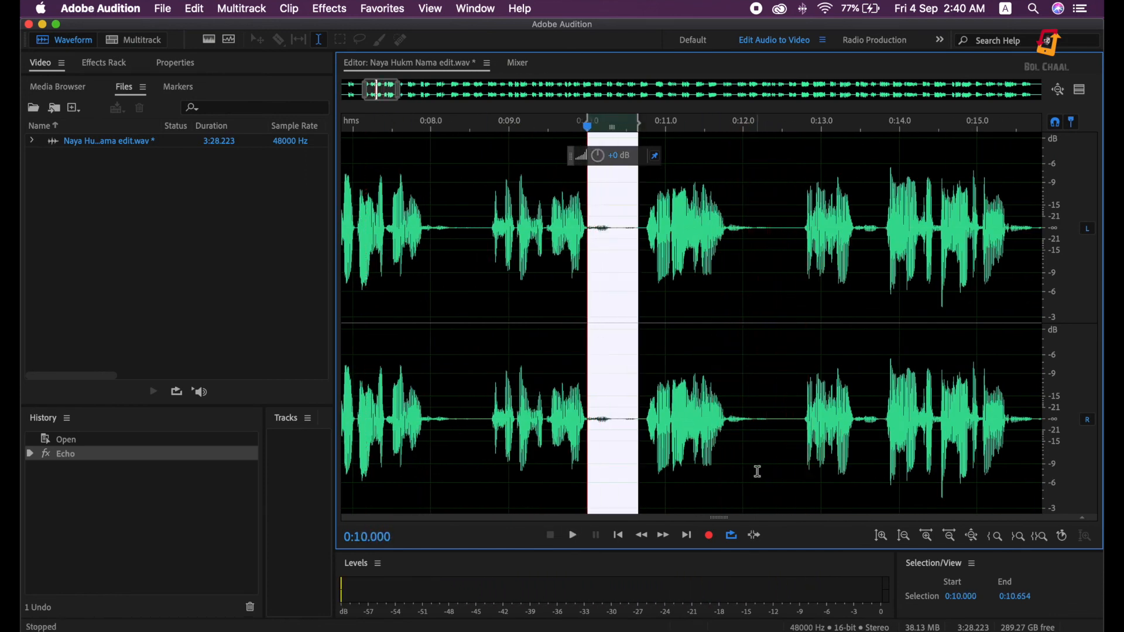
key(space)
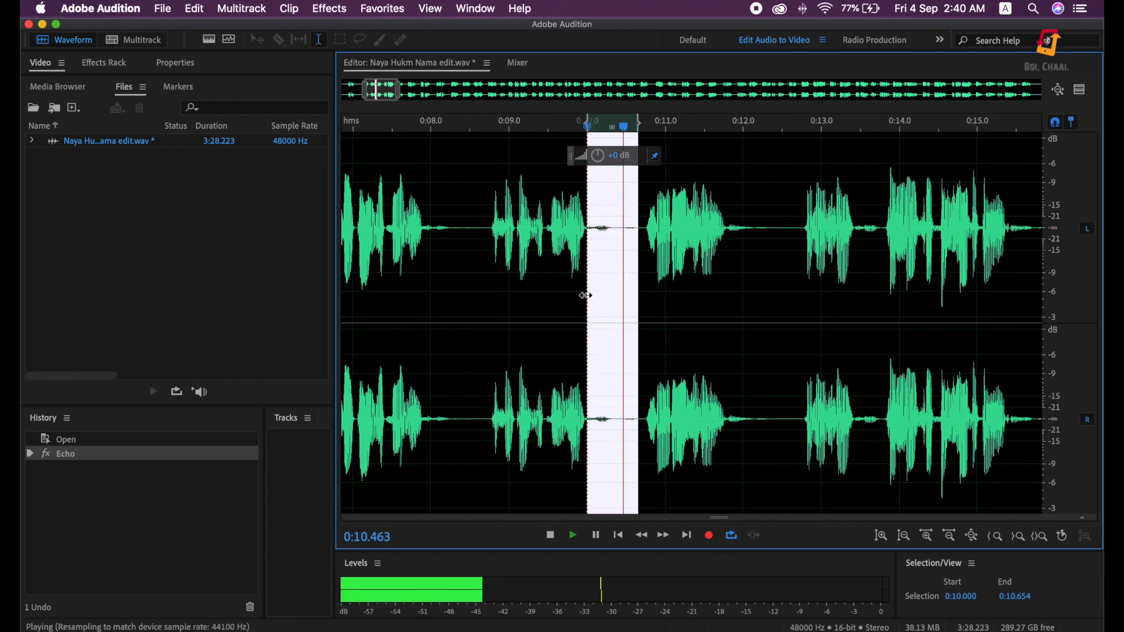
key(space)
key(backslash)
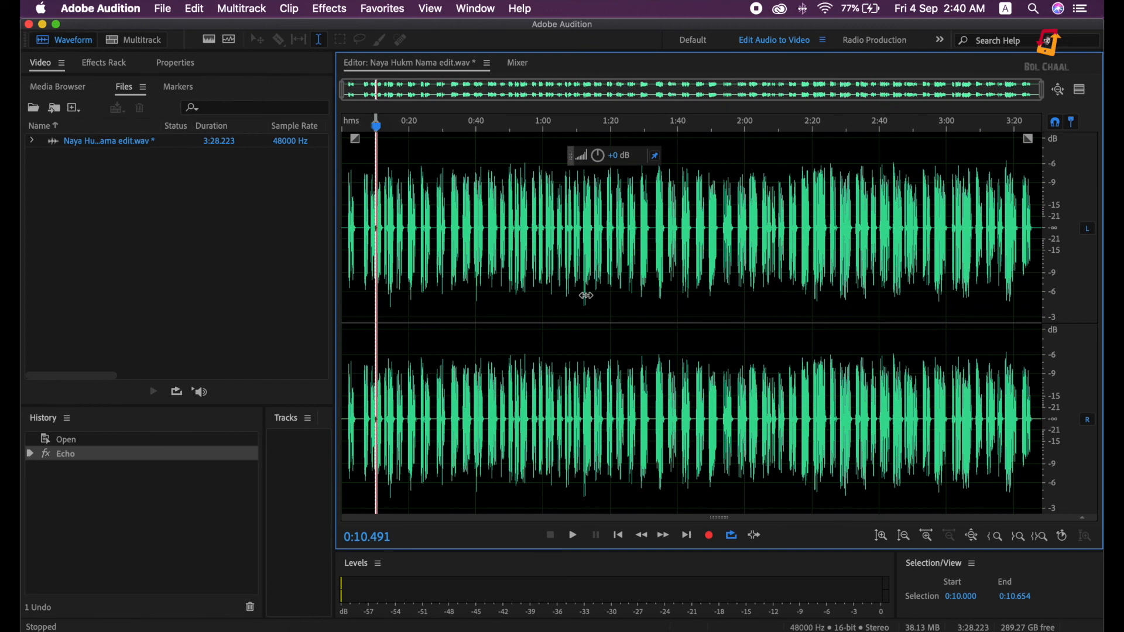
click(443, 301)
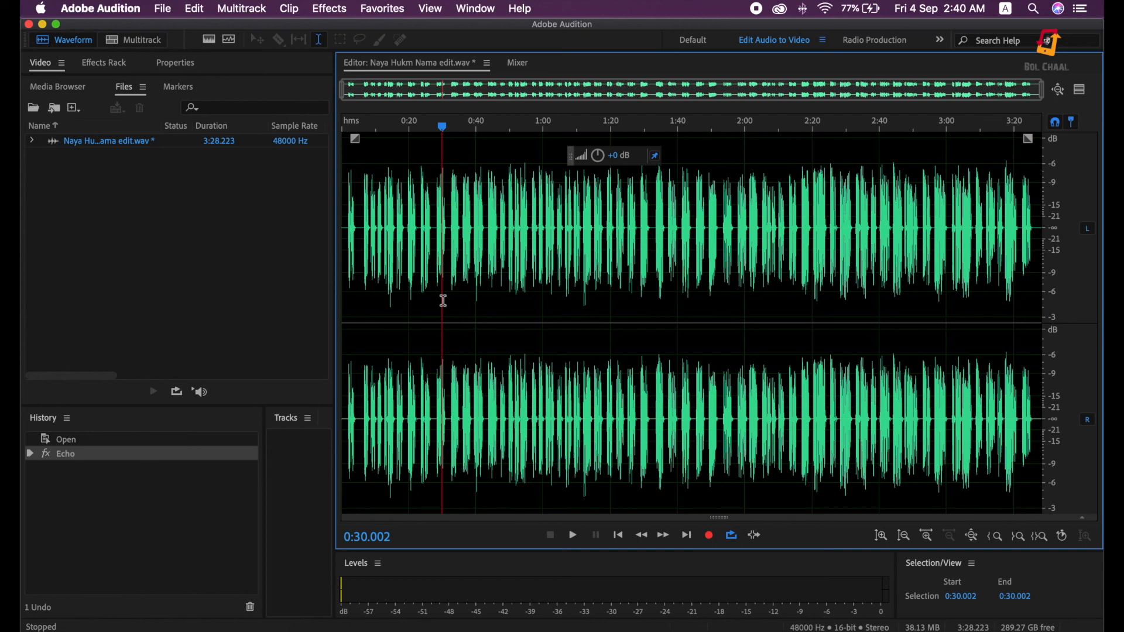
click(570, 284)
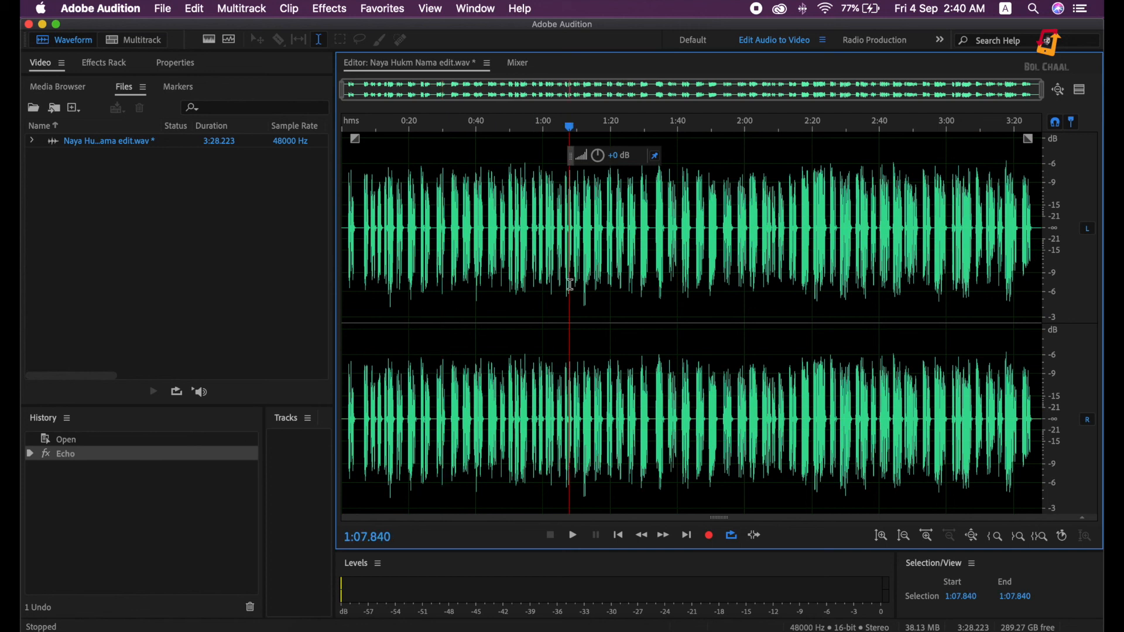
Step: Start saving the processed recording as a new file named Naya Hukm Nama edit with echo.wav
click(163, 10)
click(219, 200)
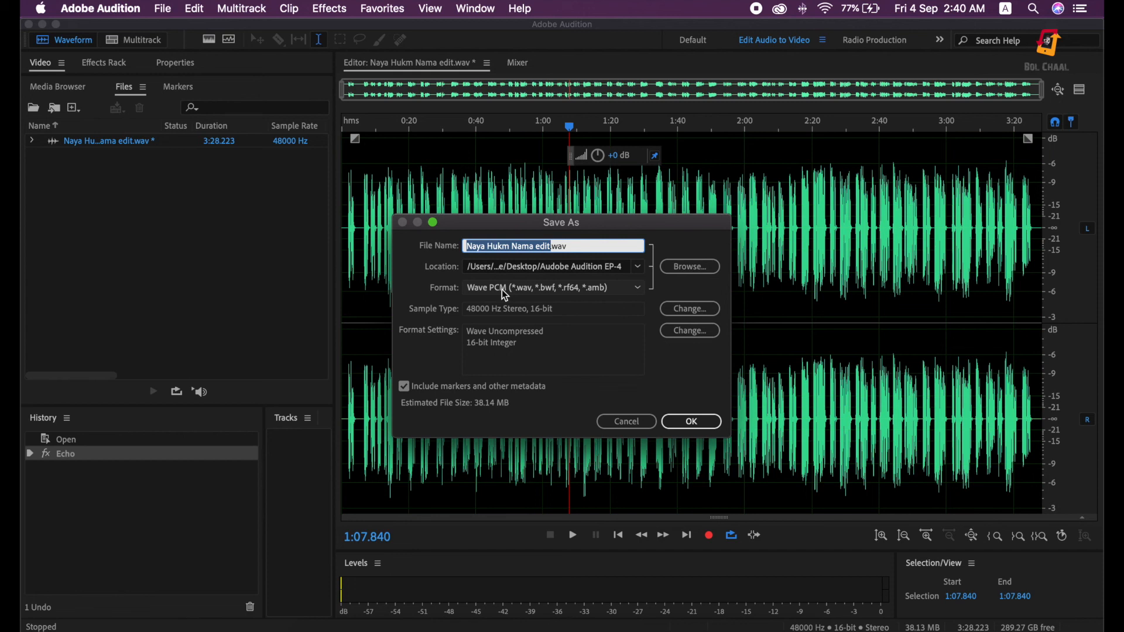
click(549, 254)
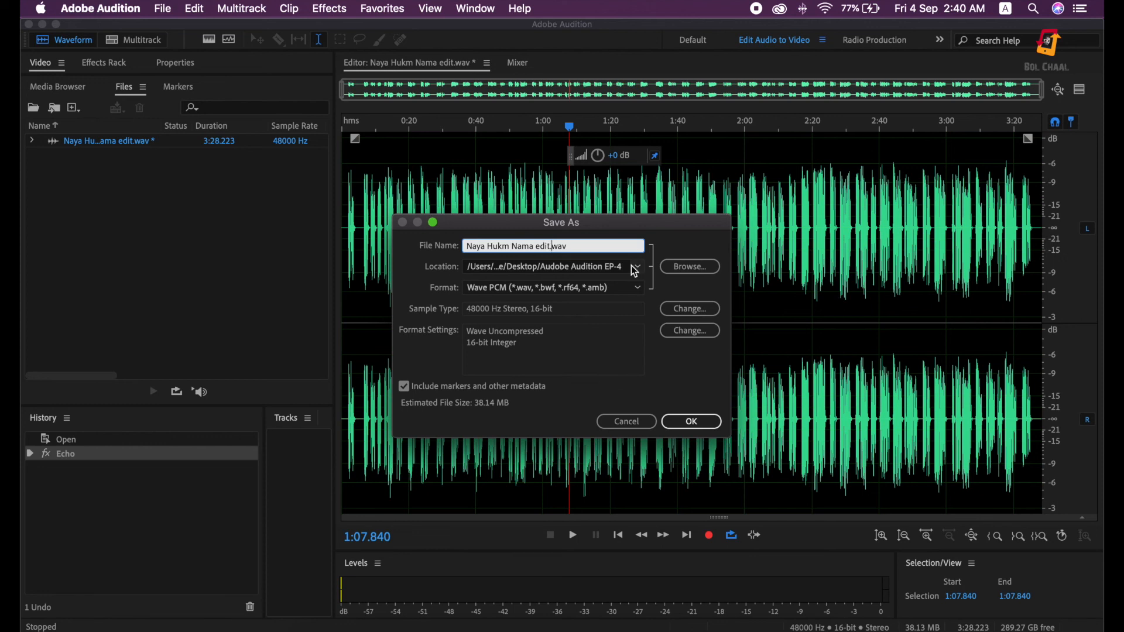
text(with echo)
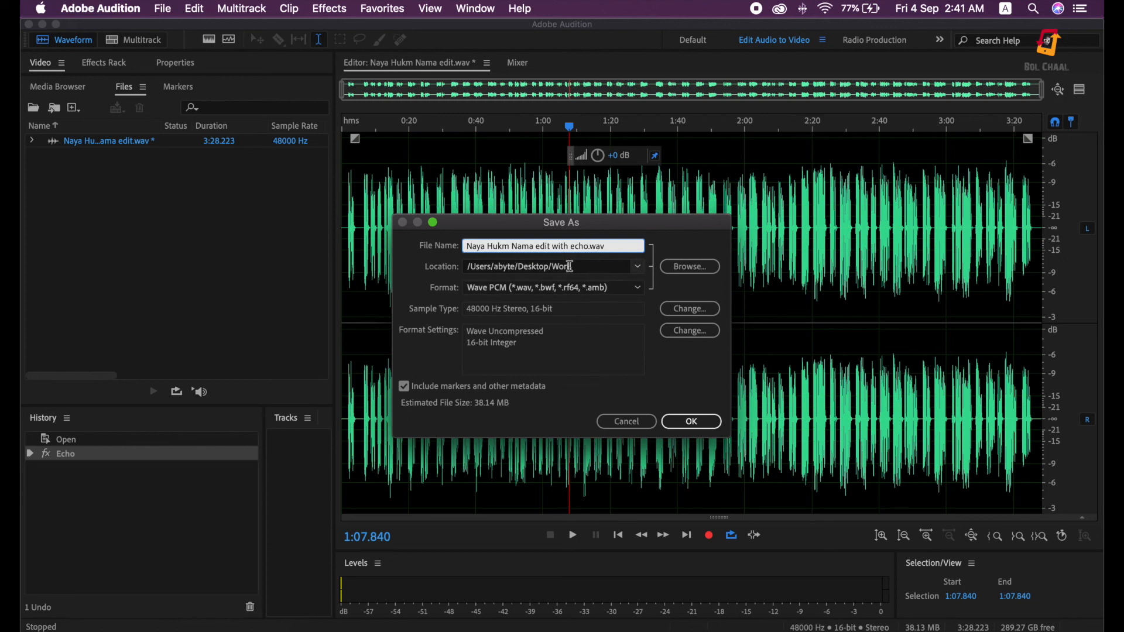
Step: Set the save location to the Desktop and save the recording in Wave PCM format
click(627, 267)
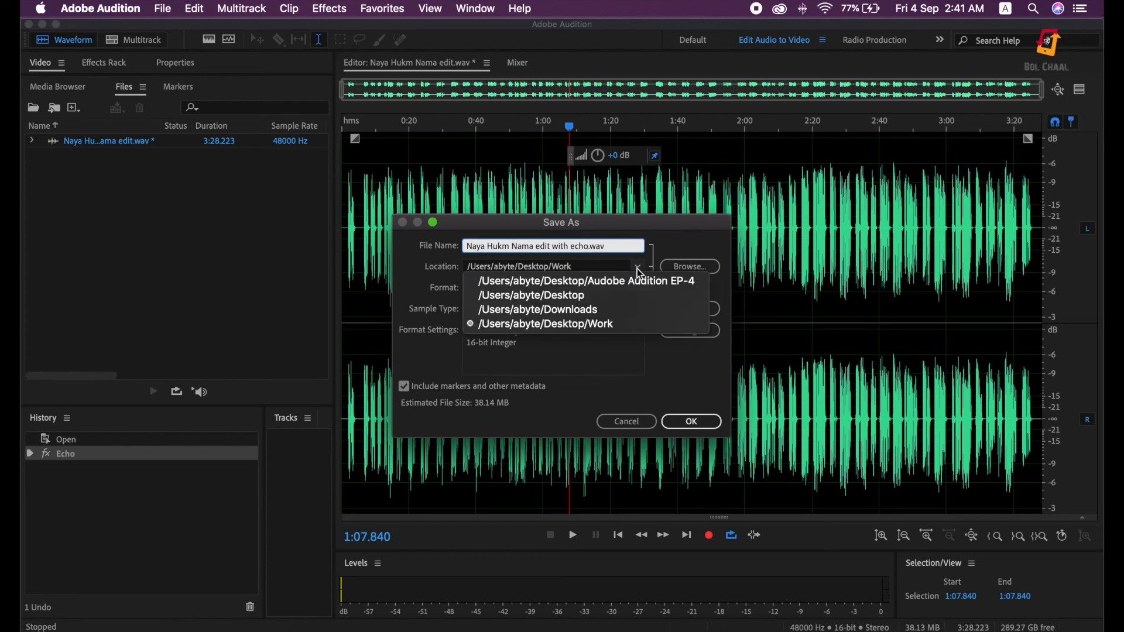
click(593, 297)
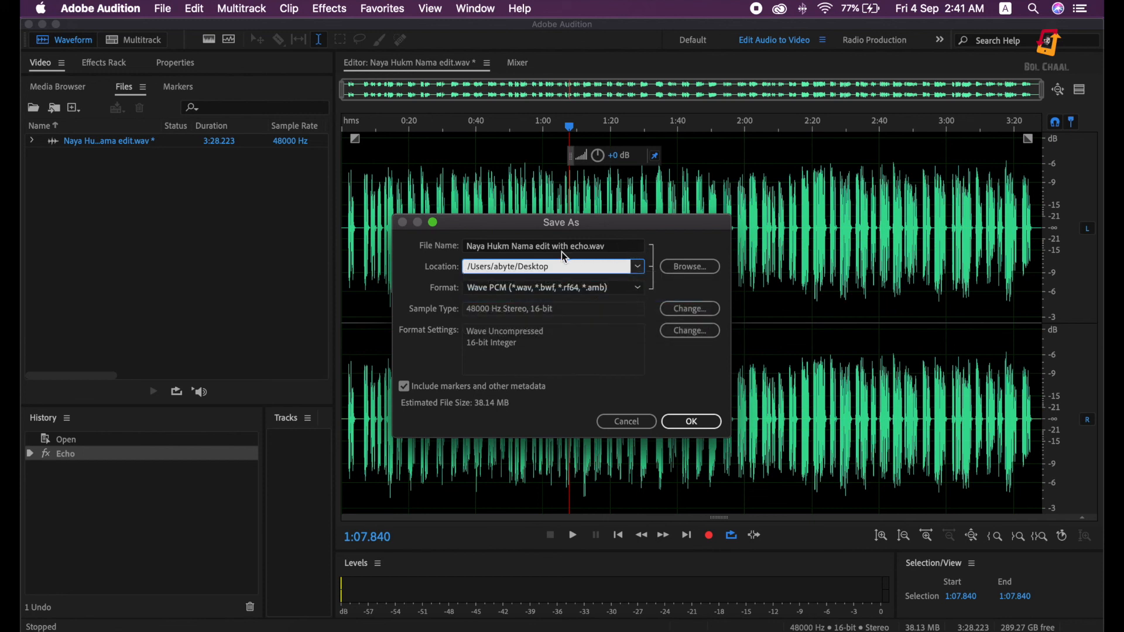
click(592, 263)
click(675, 267)
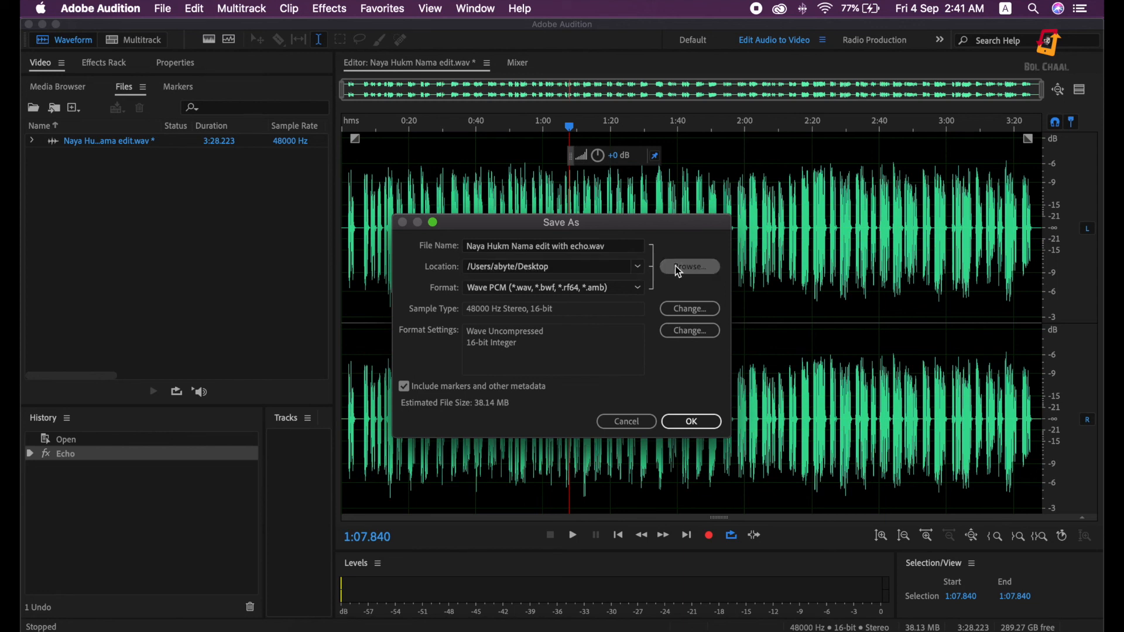
click(730, 331)
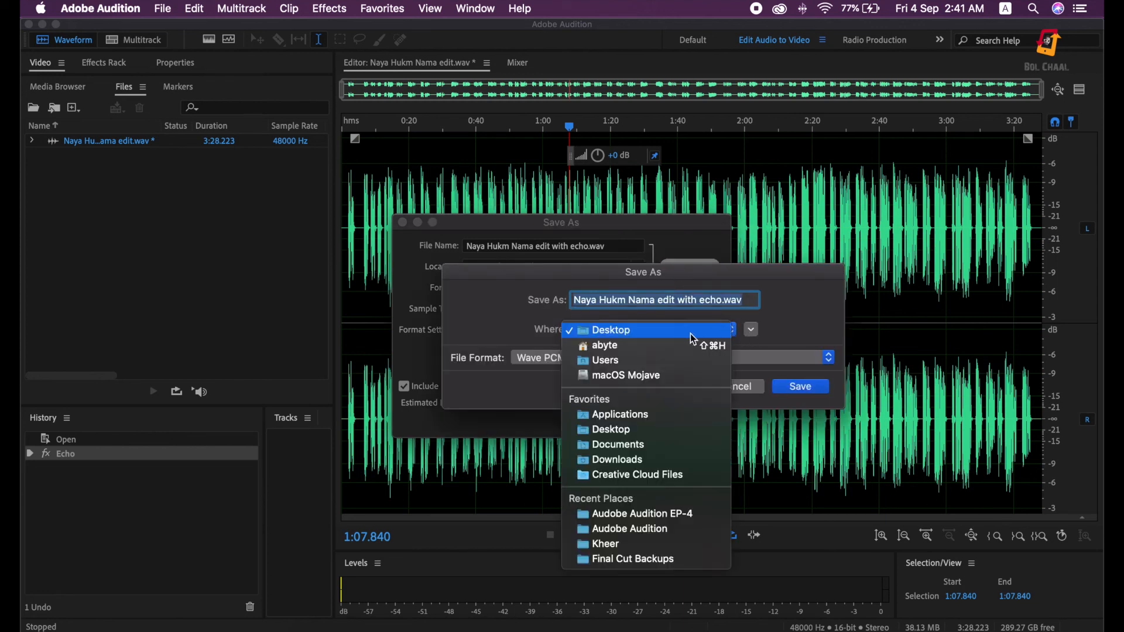
click(639, 332)
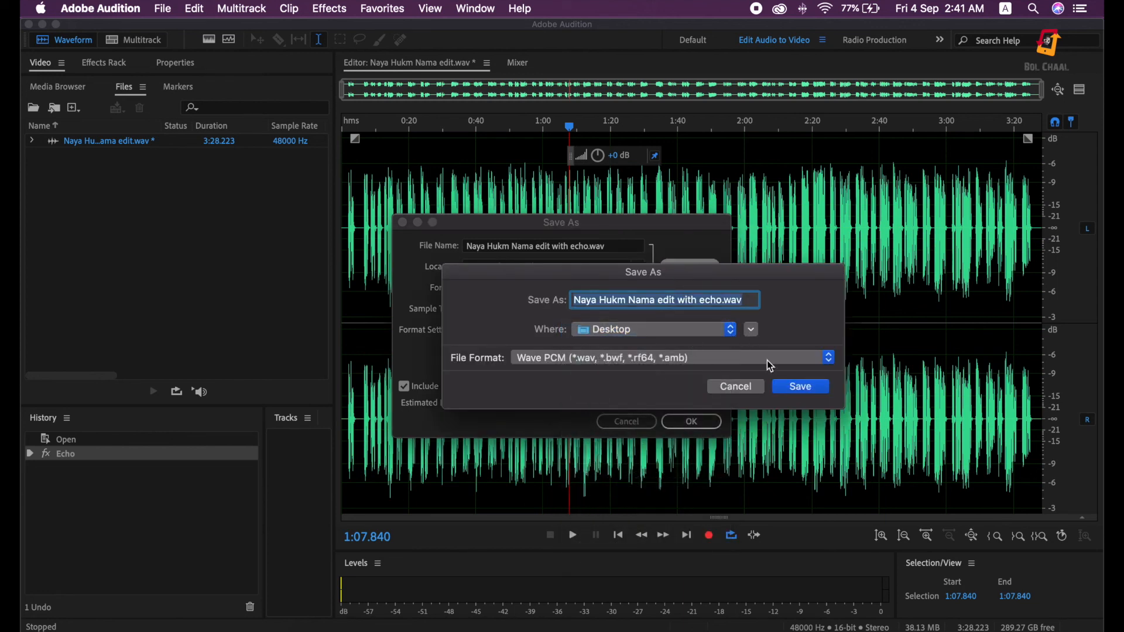
click(799, 386)
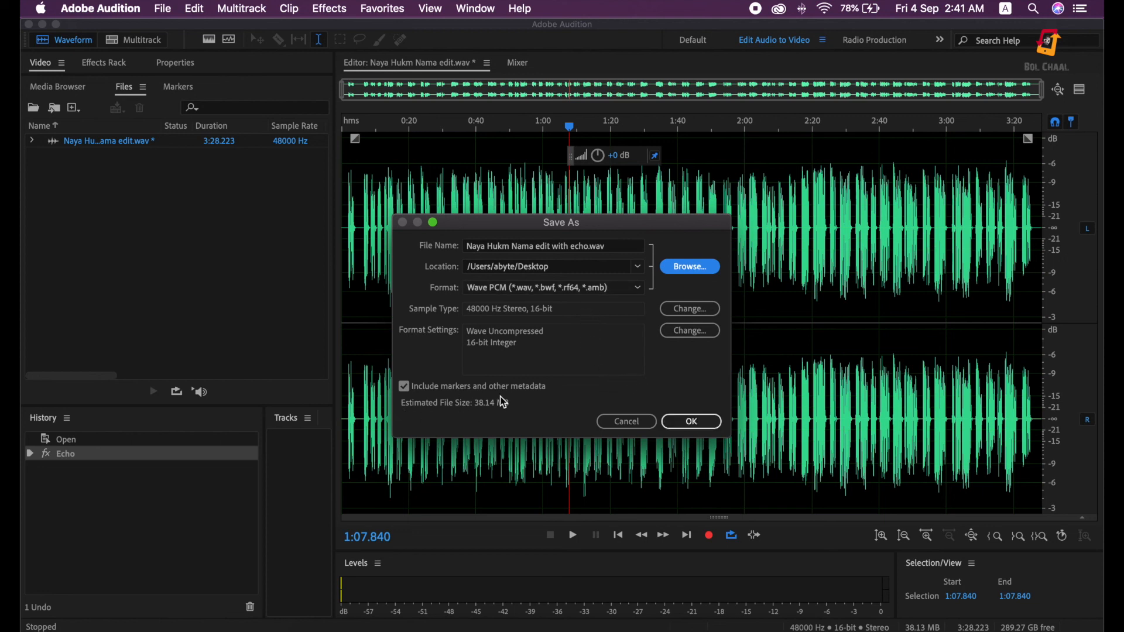
click(691, 423)
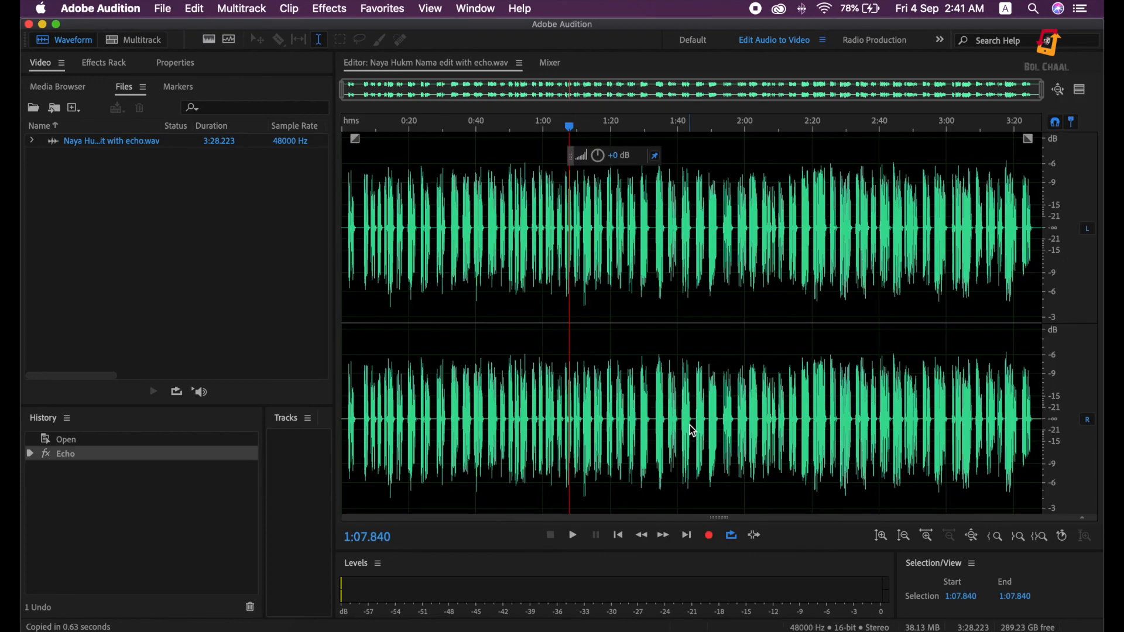
Step: Look over the saved echo recording, selecting the gap from 1:32.000 to 1:33.104 and the entire waveform
click(733, 333)
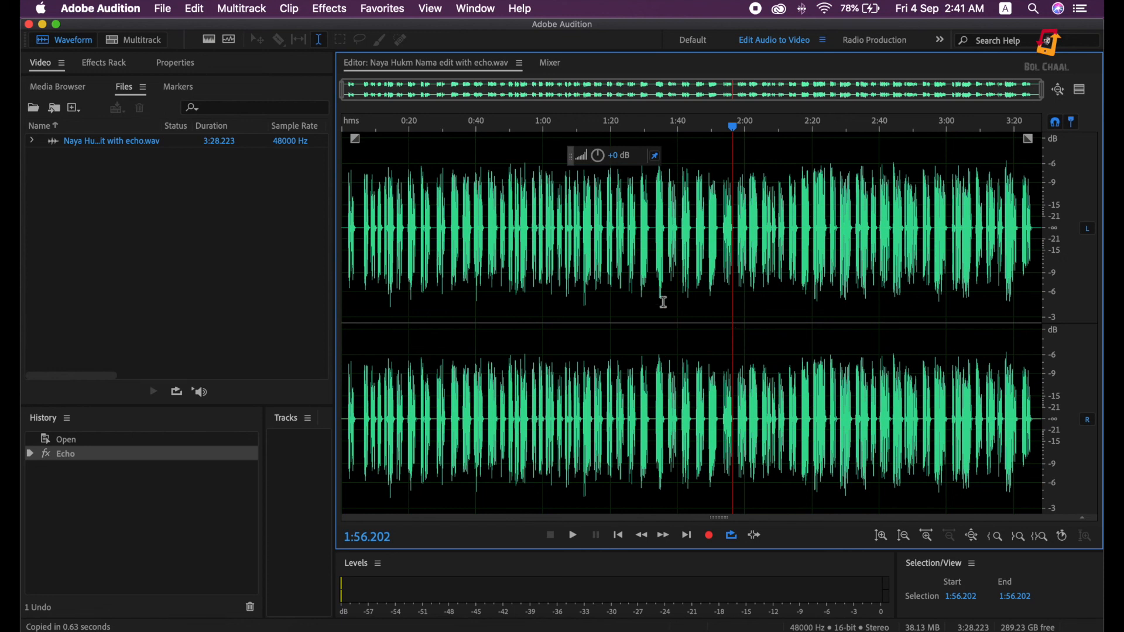
scroll(619, 282, up, 6)
drag(831, 244, 796, 254)
scroll(795, 255, down, 1)
scroll(795, 254, down, 5)
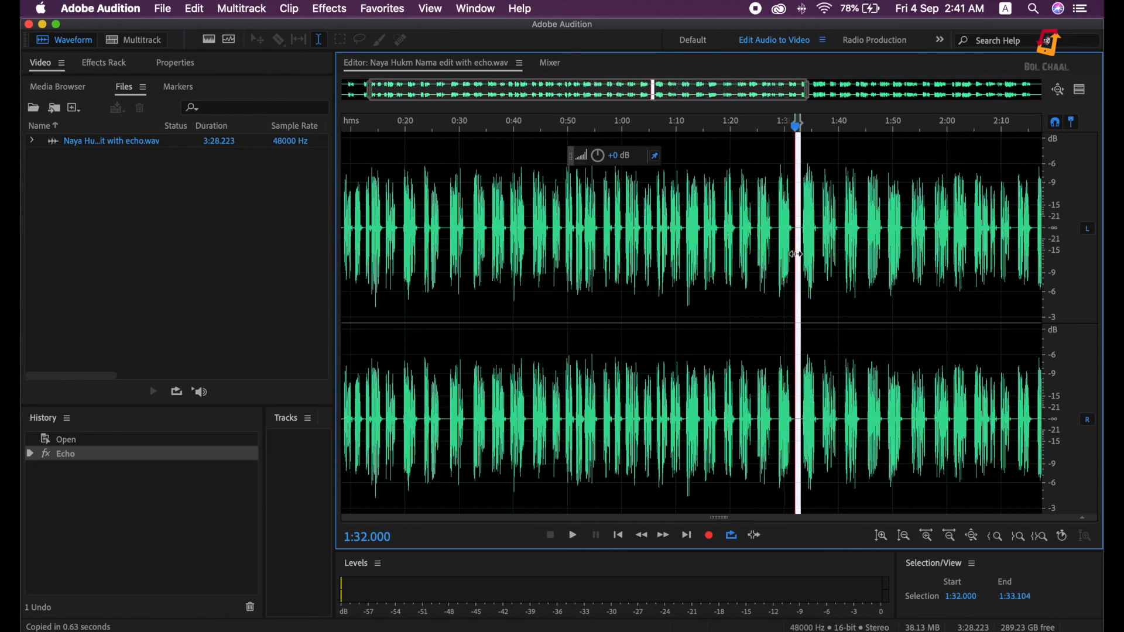
key(super+a)
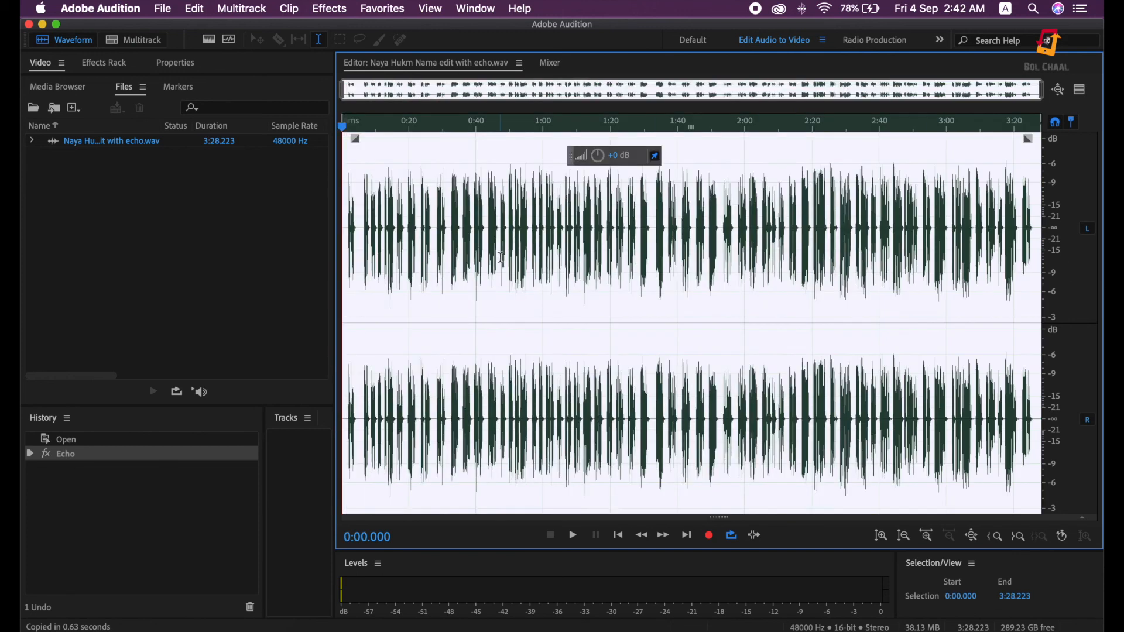
click(632, 265)
scroll(675, 263, up, 3)
scroll(676, 263, down, 5)
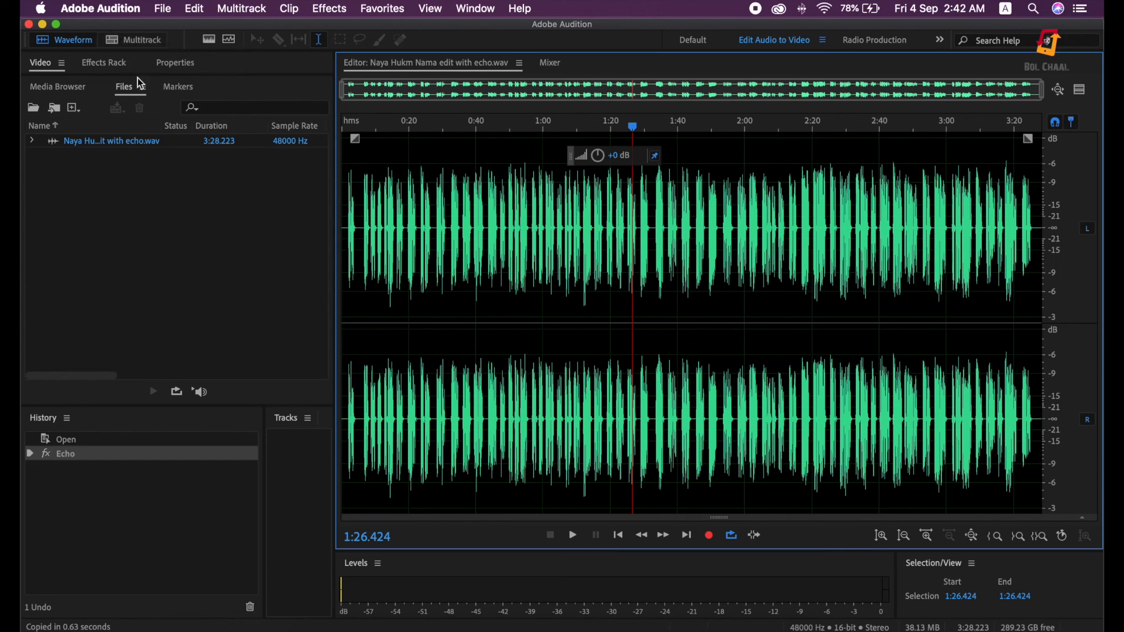
click(911, 252)
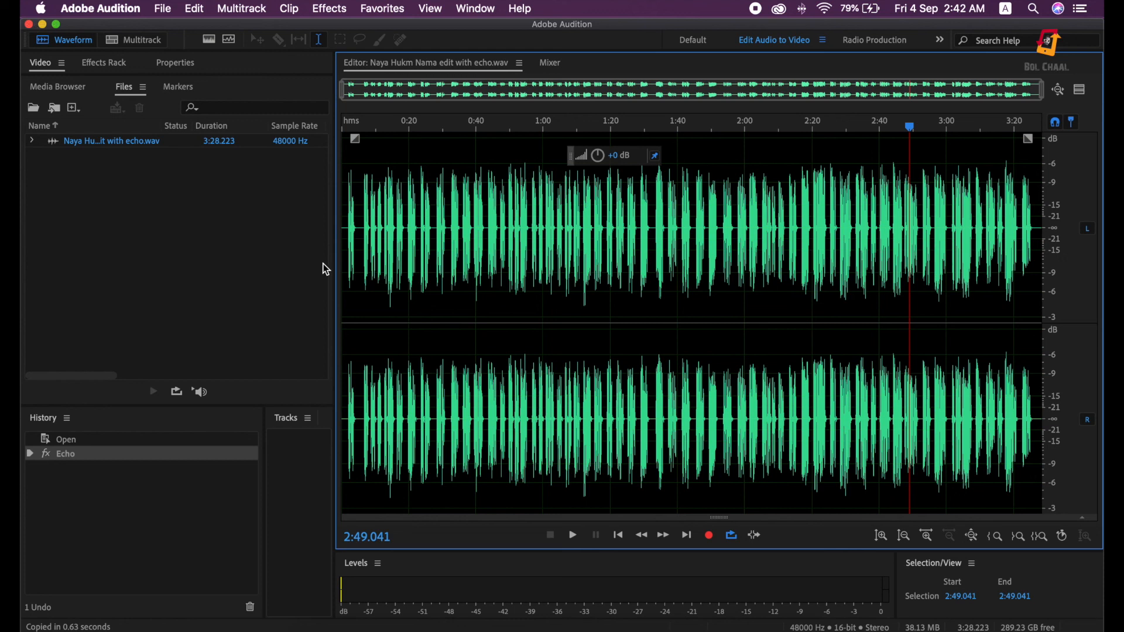
Step: Minimise the audio editor and open YouTube in Google Chrome
click(42, 26)
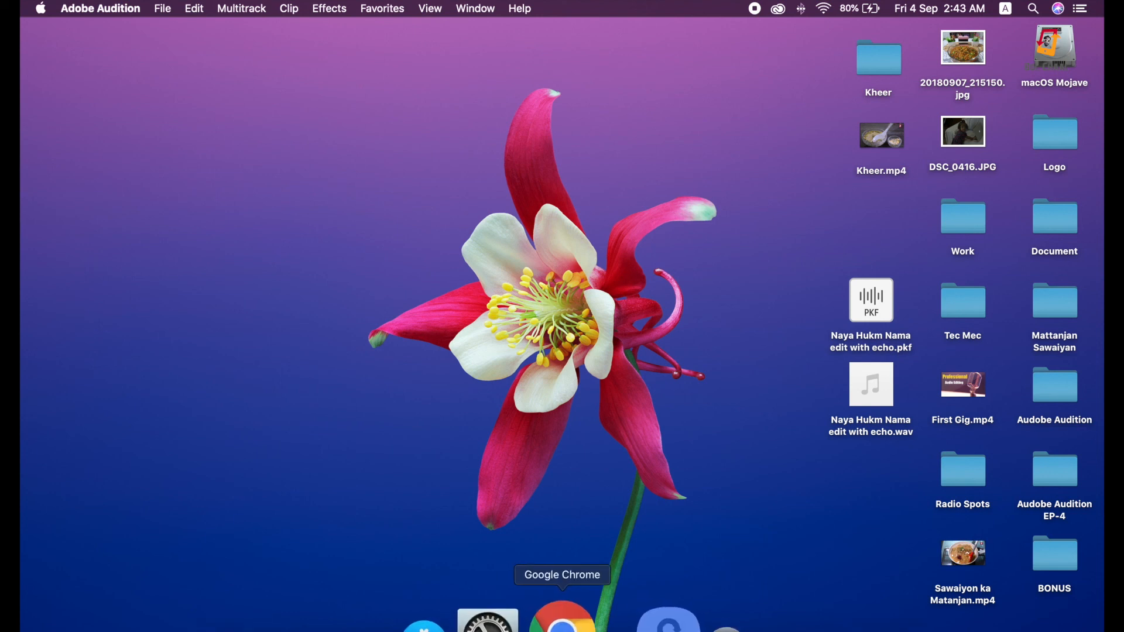
click(568, 598)
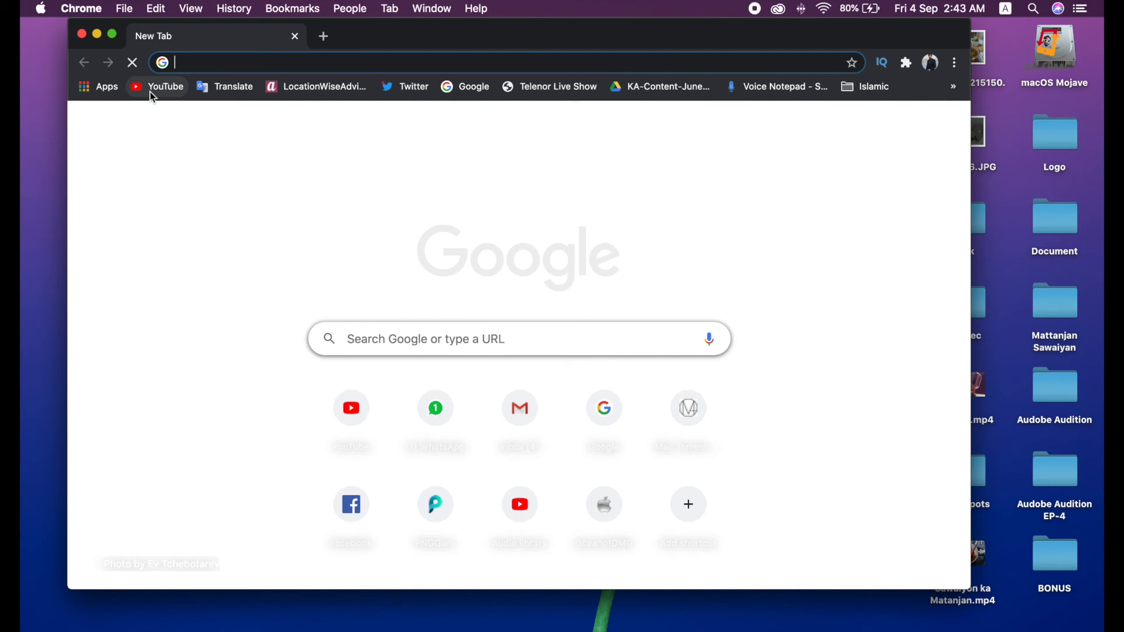
click(151, 92)
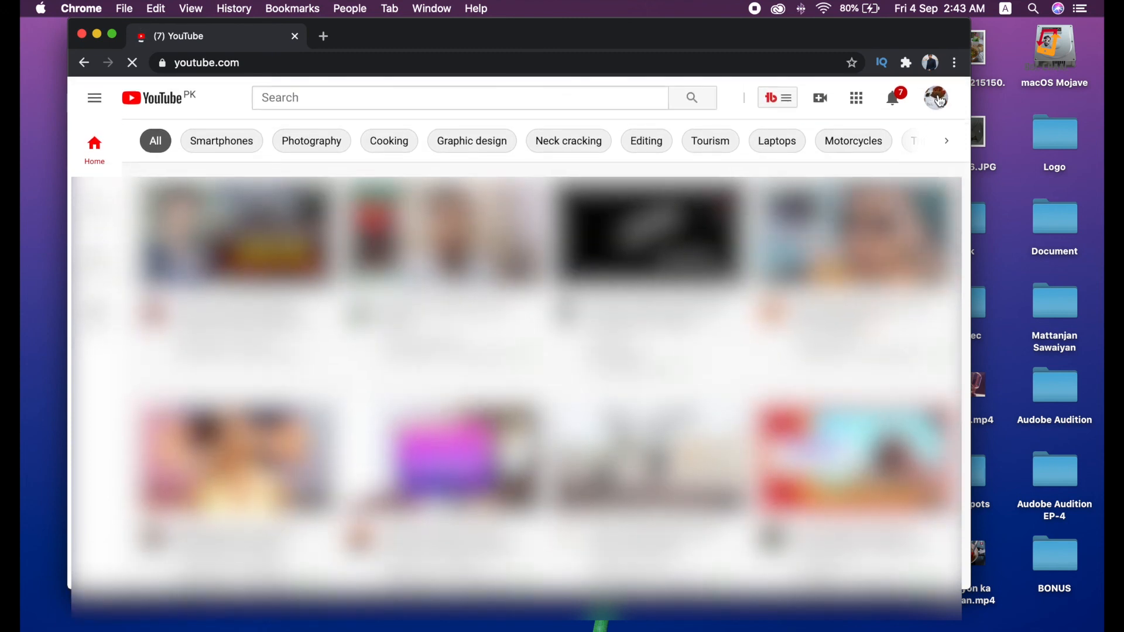
Step: Highlight the channel name in the YouTube account details and minimise the browser window
click(935, 98)
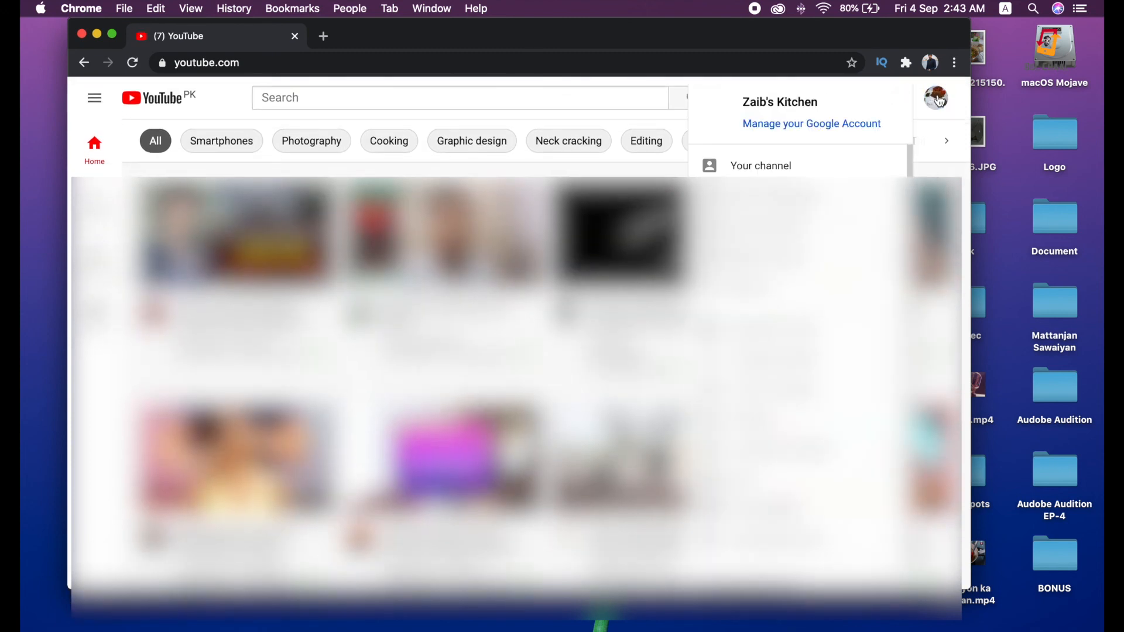
drag(821, 102, 743, 102)
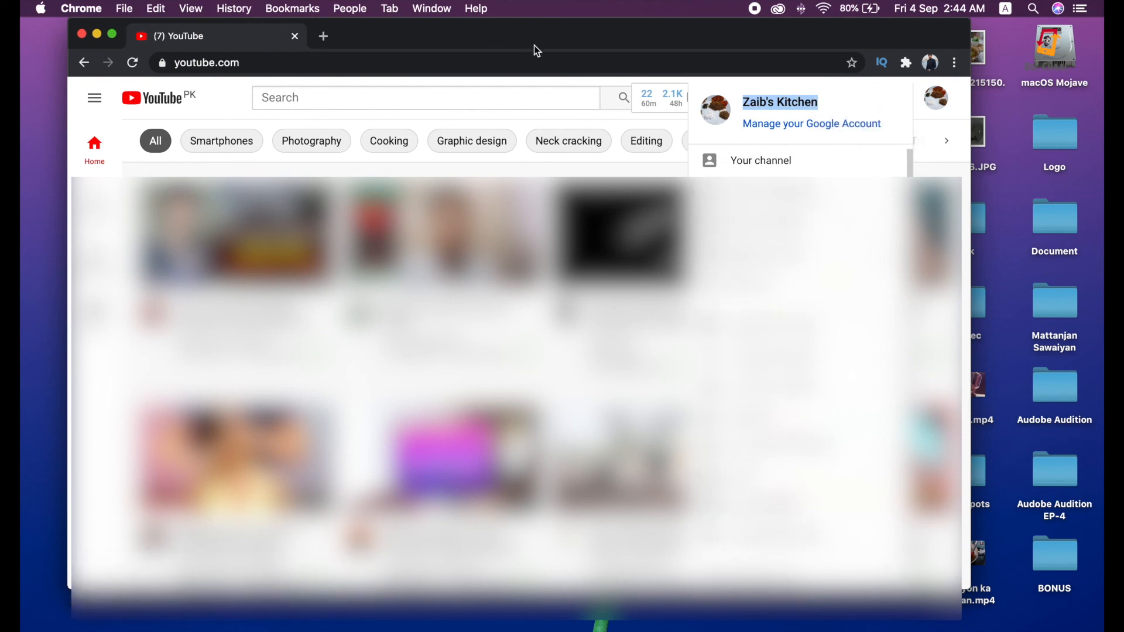
click(98, 33)
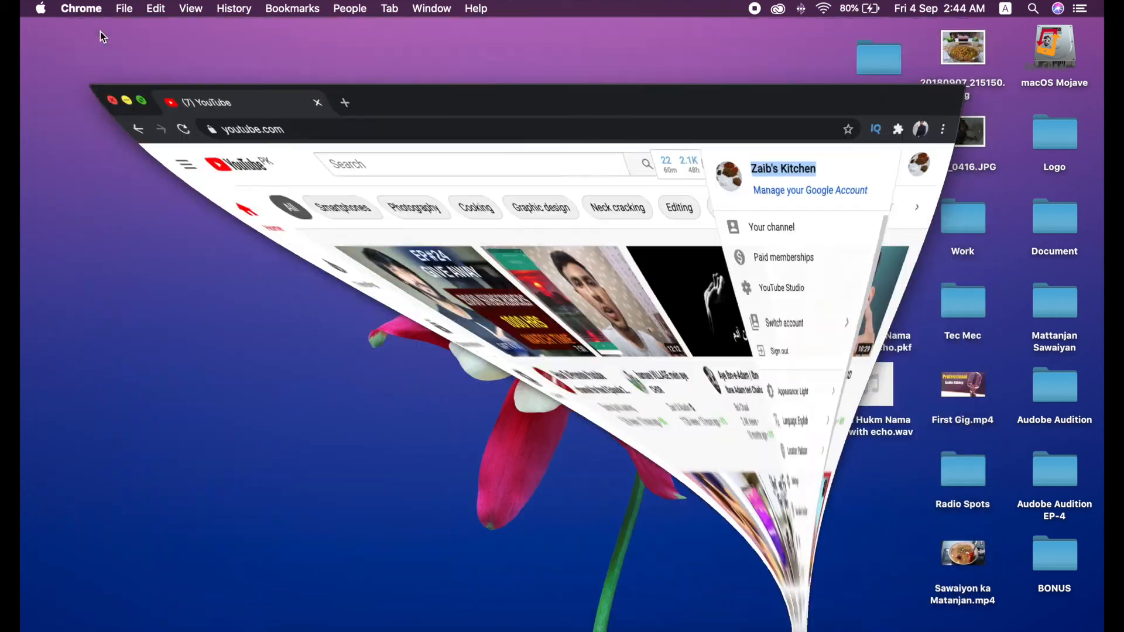